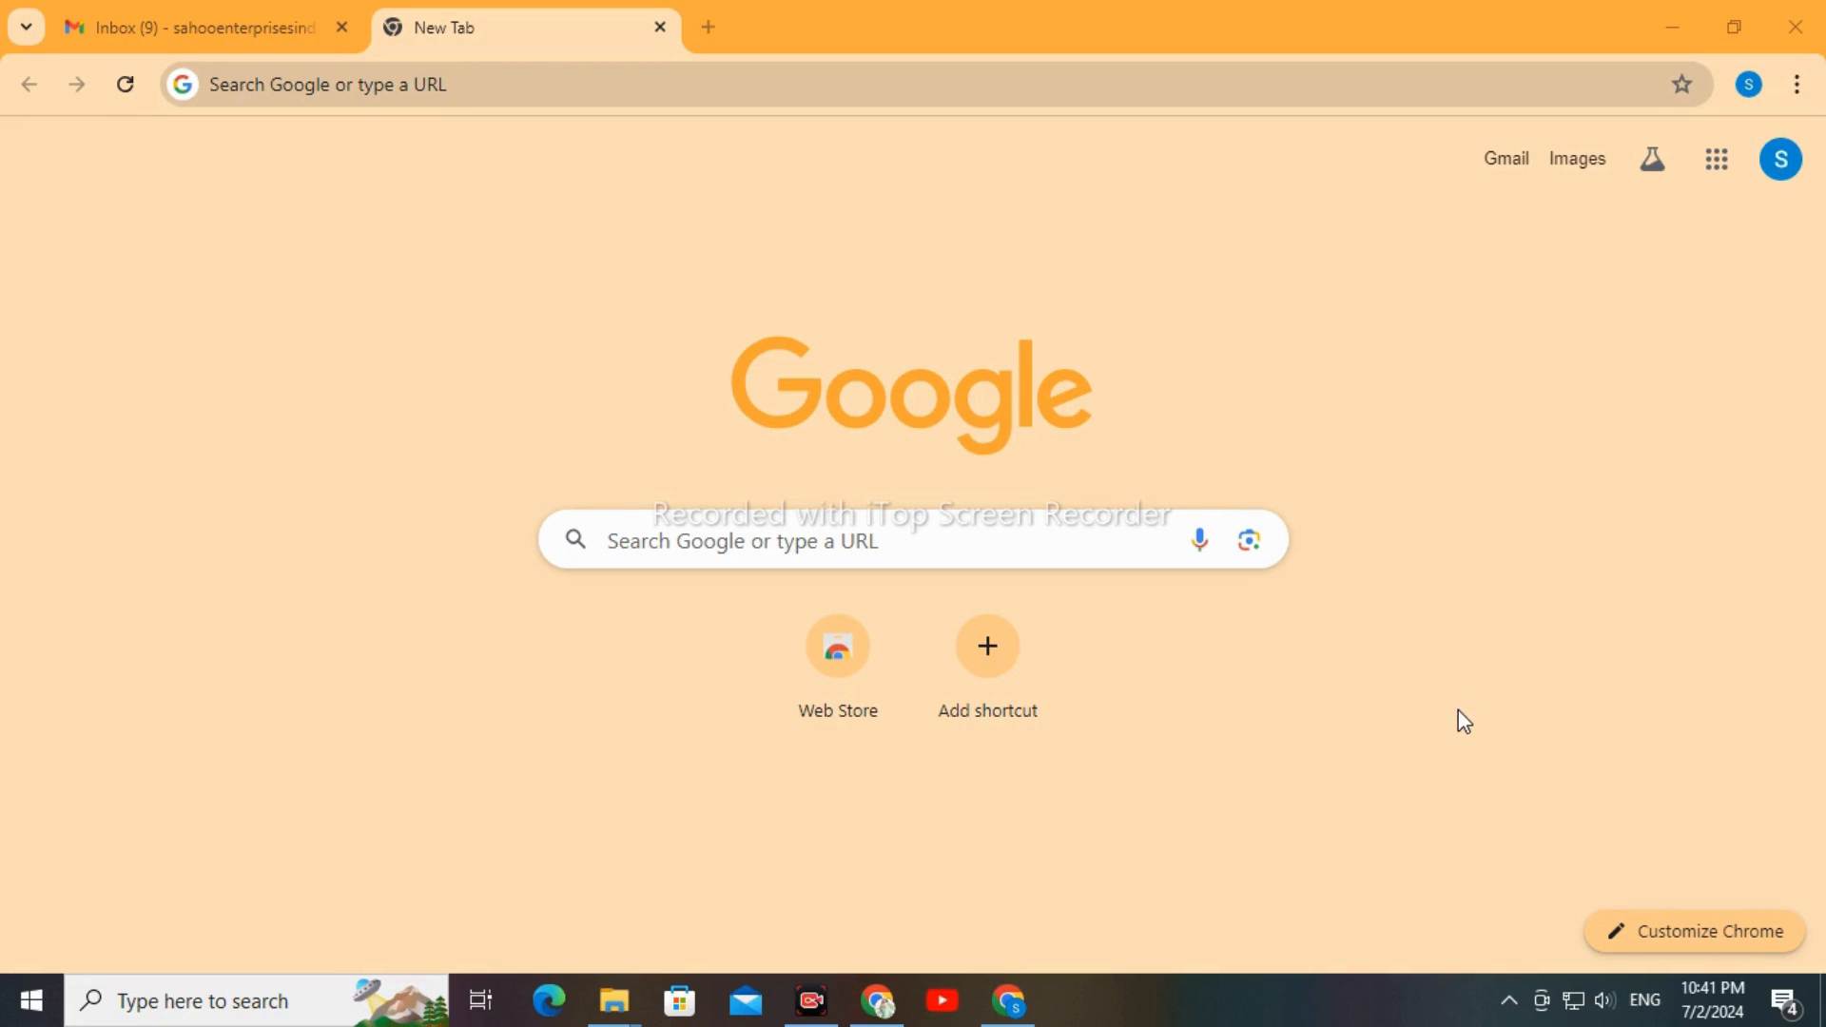
# Search Google for "unified portal" using the suggested query
pyautogui.click(1756, 938)
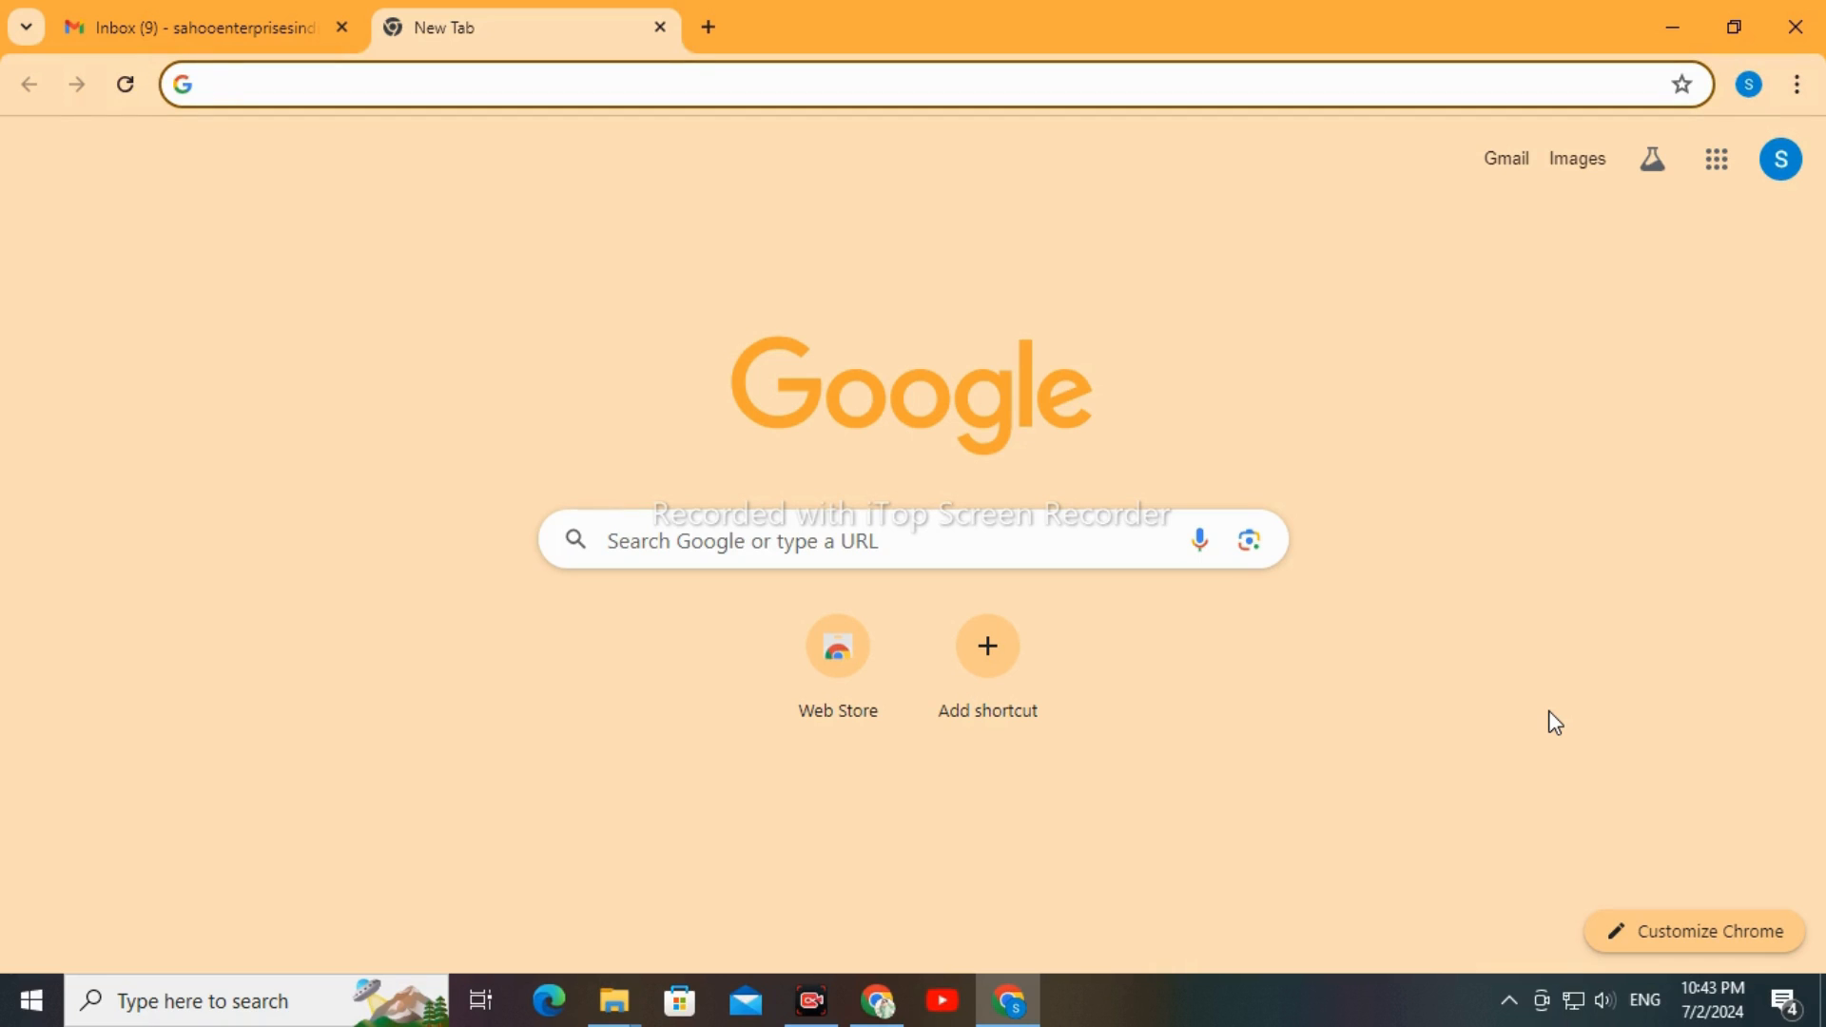
pyautogui.write('UNIFE')
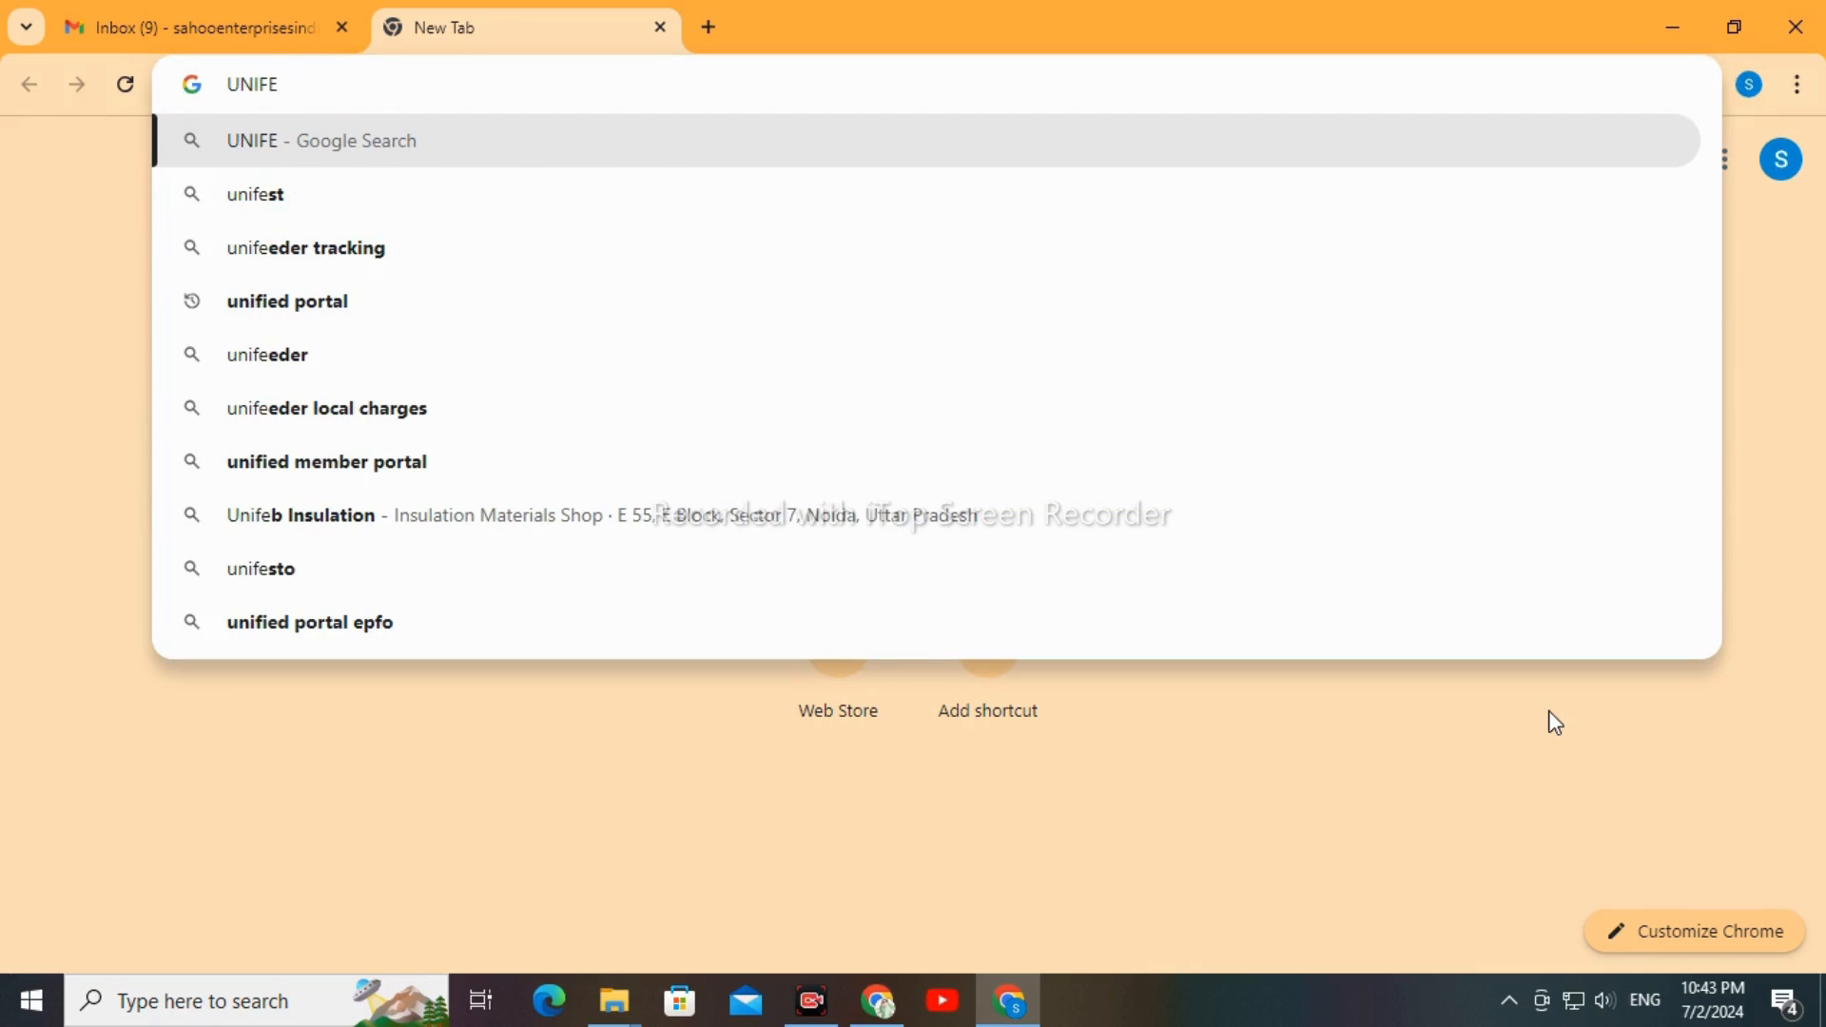
pyautogui.press('Down')
pyautogui.press('Down')
pyautogui.press('Down')
pyautogui.press('Return')
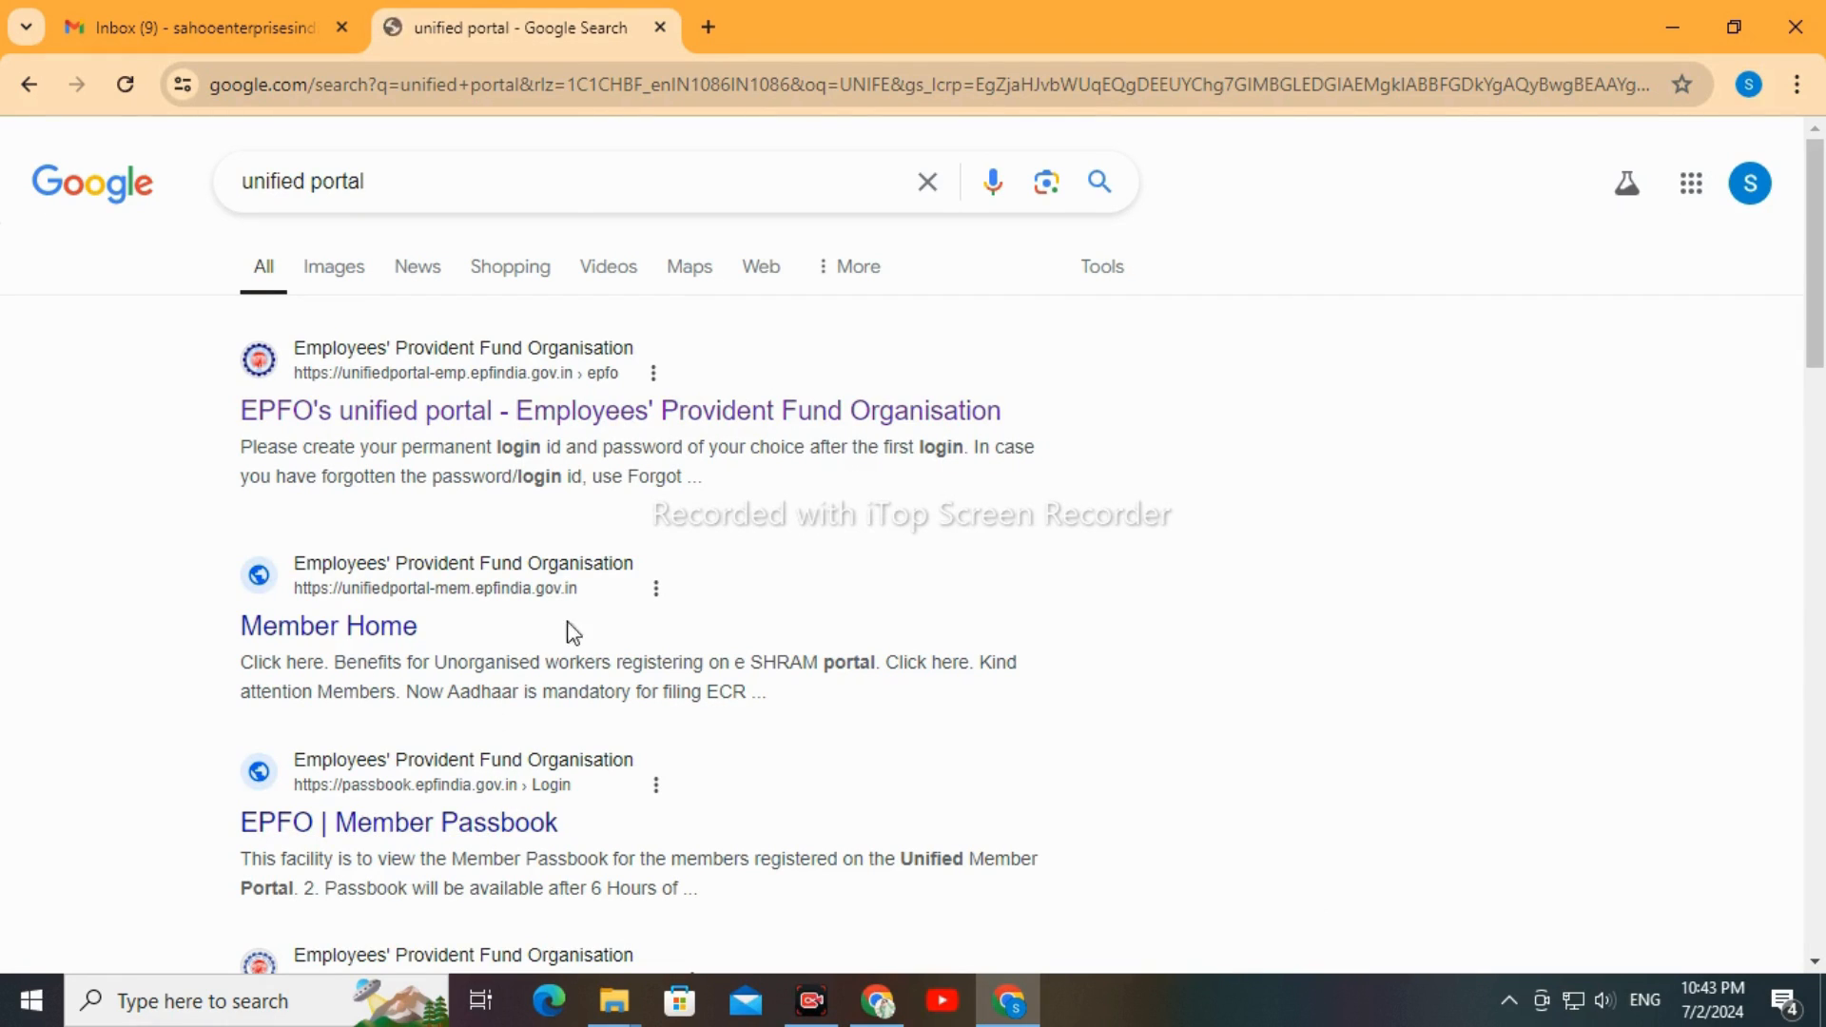
# Open EPFO's unified portal for employers and sign in to the establishment account with the saved credentials
pyautogui.click(540, 428)
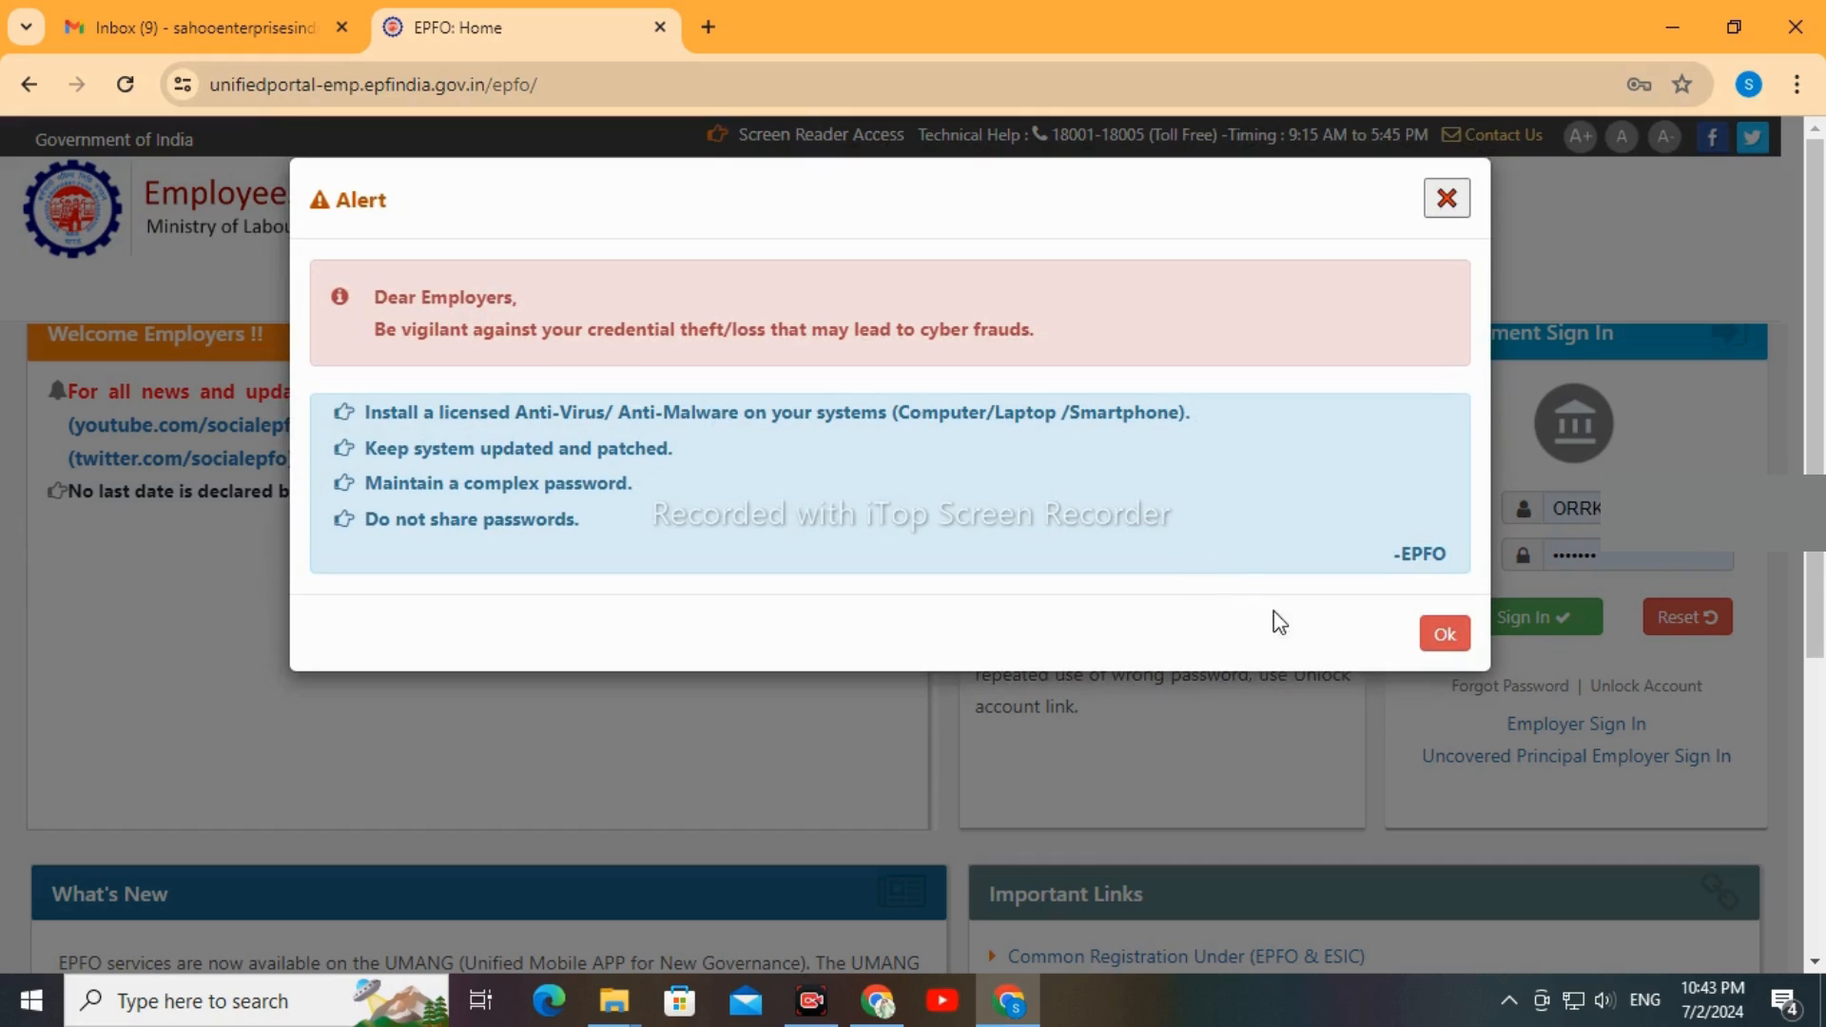
pyautogui.click(1445, 634)
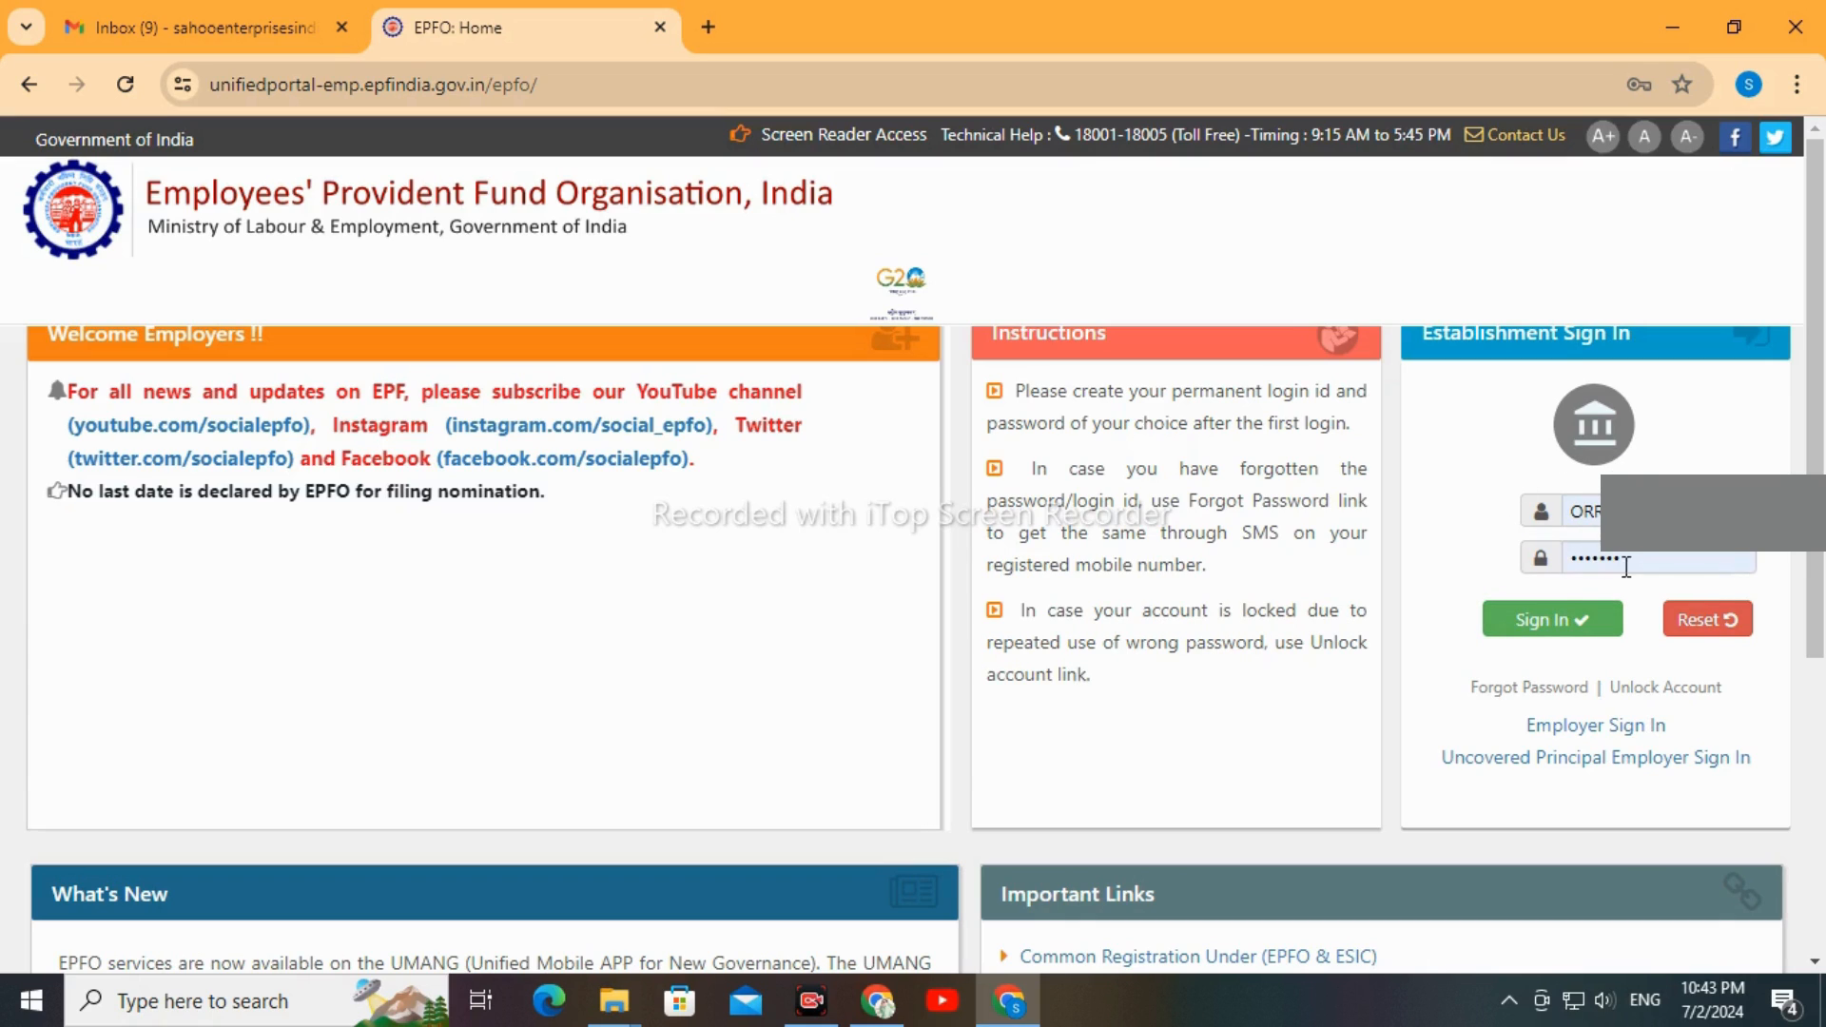
pyautogui.click(1571, 628)
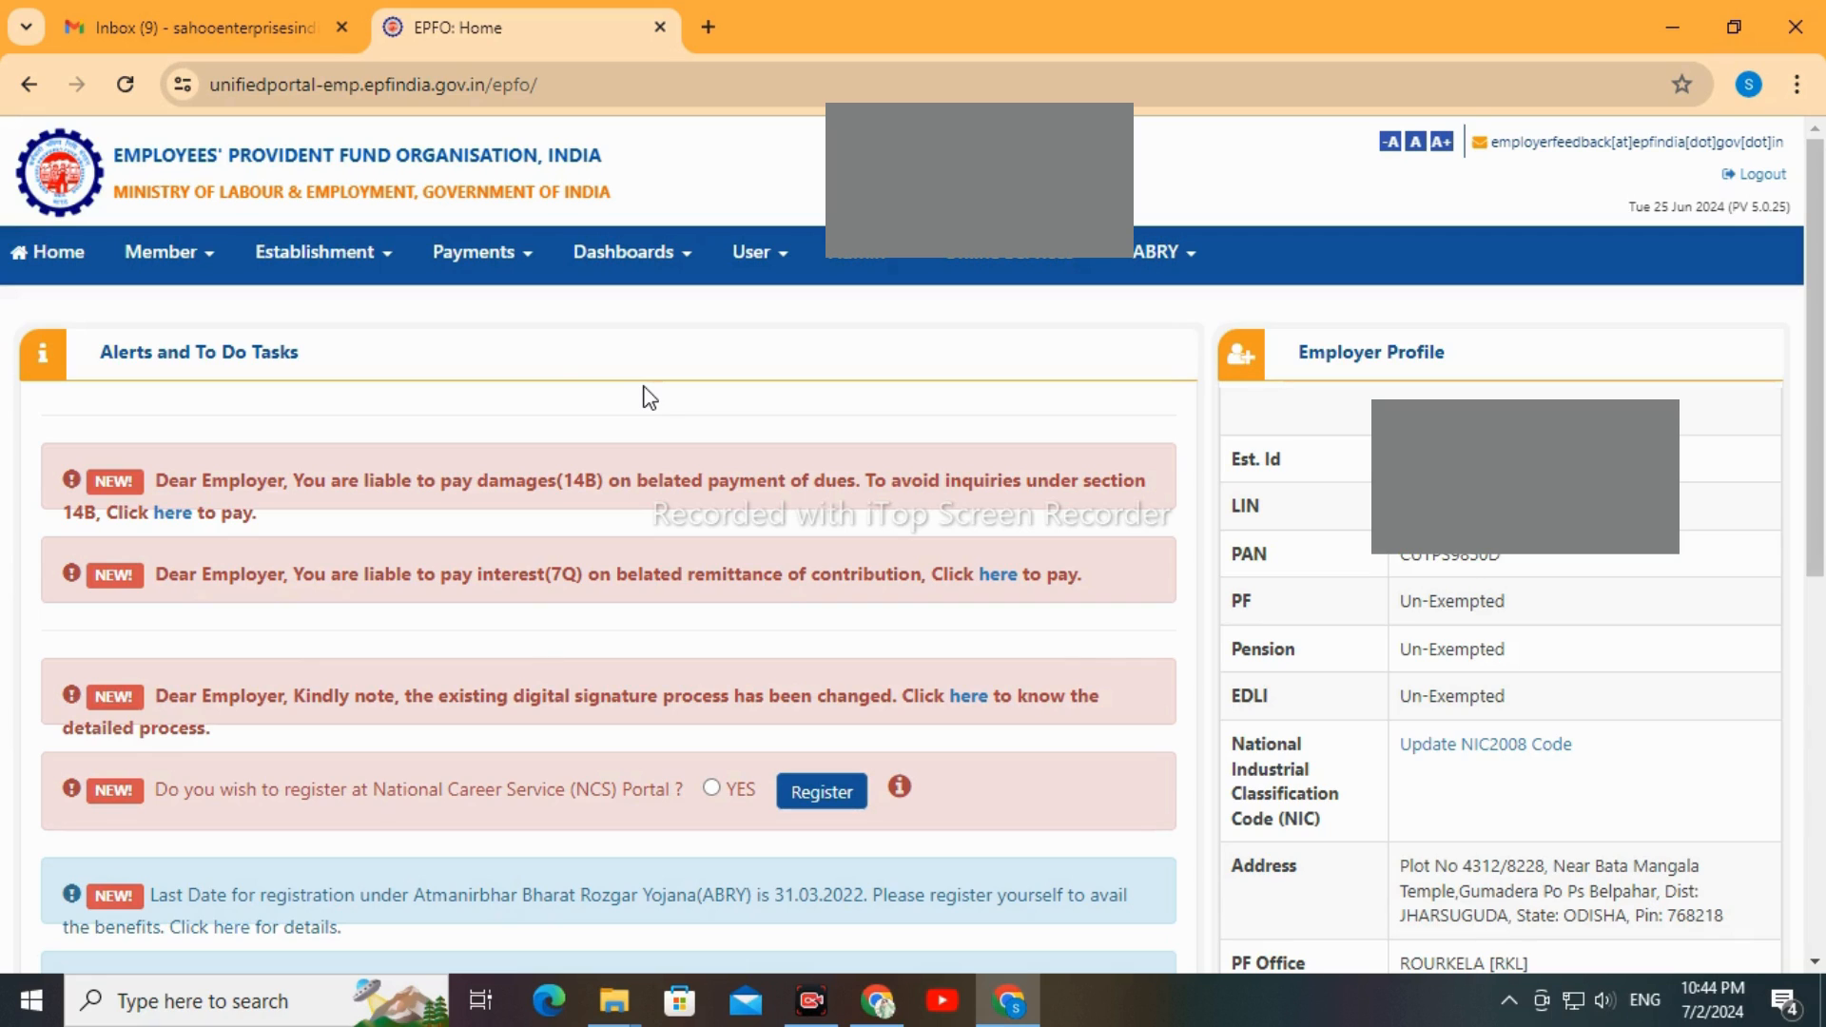
# Open the Payment (ECR) page and look through the recent challans
pyautogui.click(505, 257)
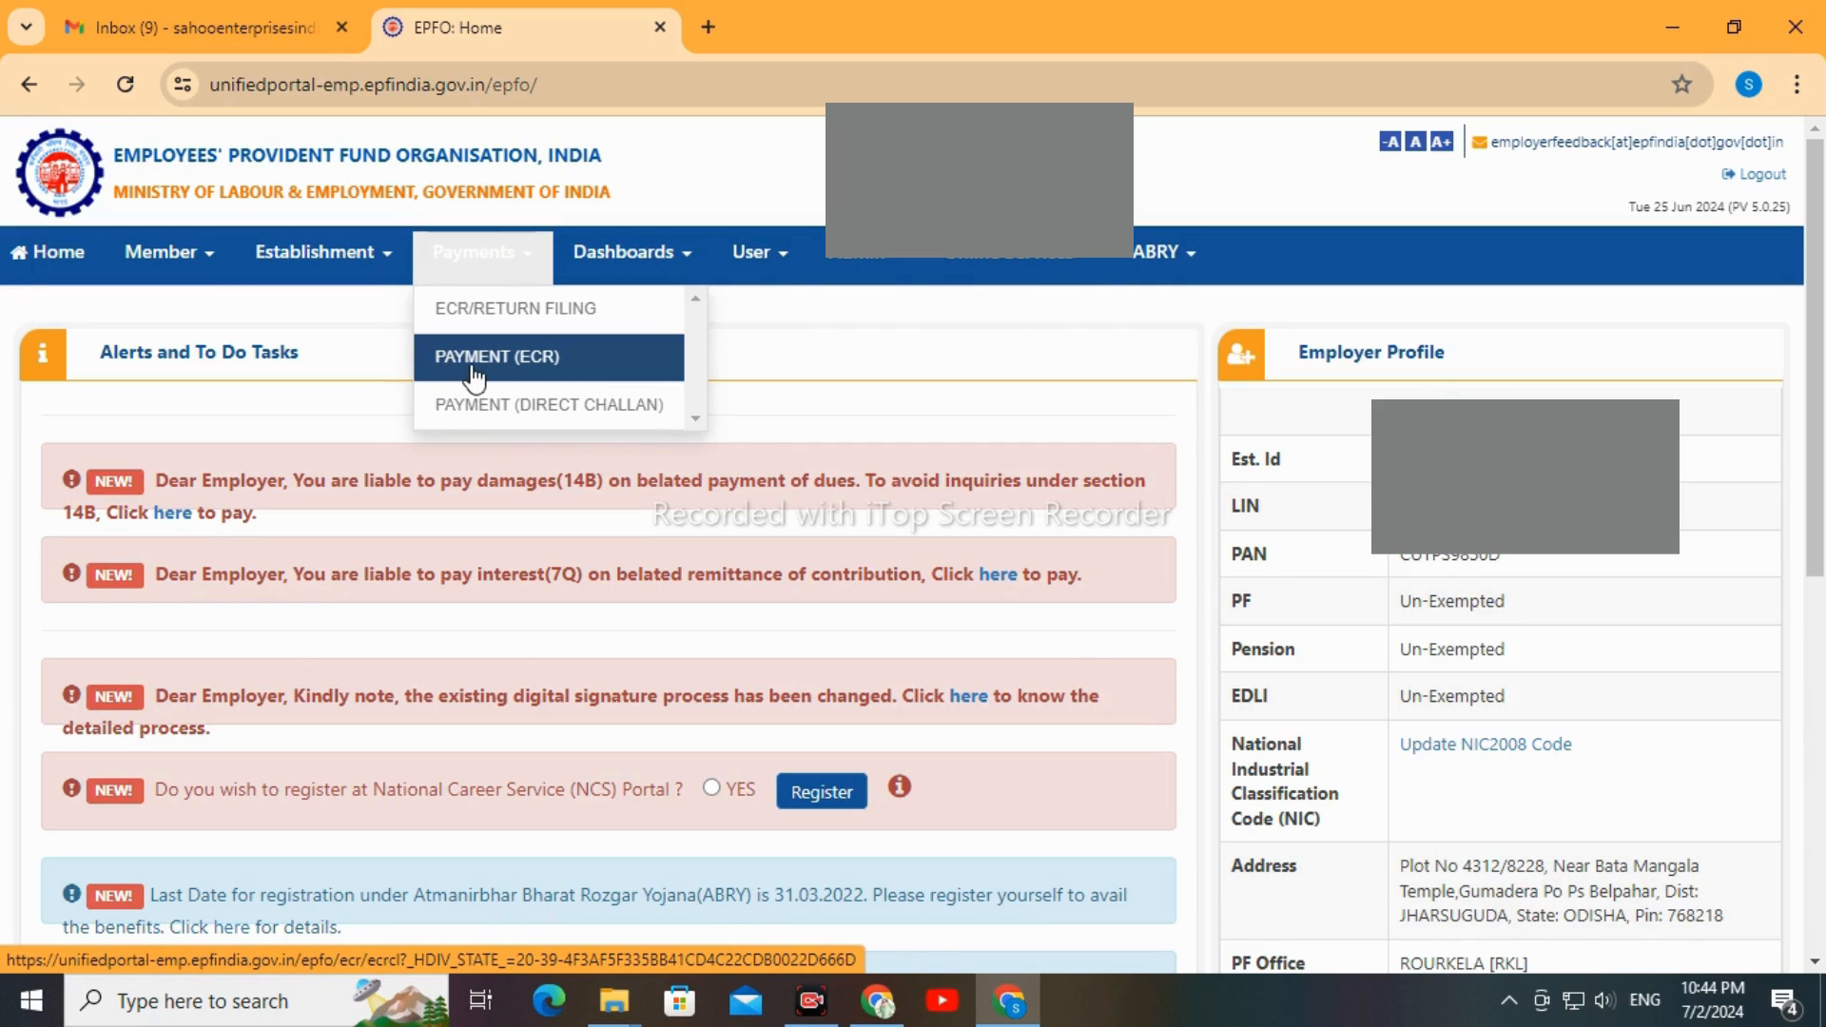
pyautogui.click(530, 371)
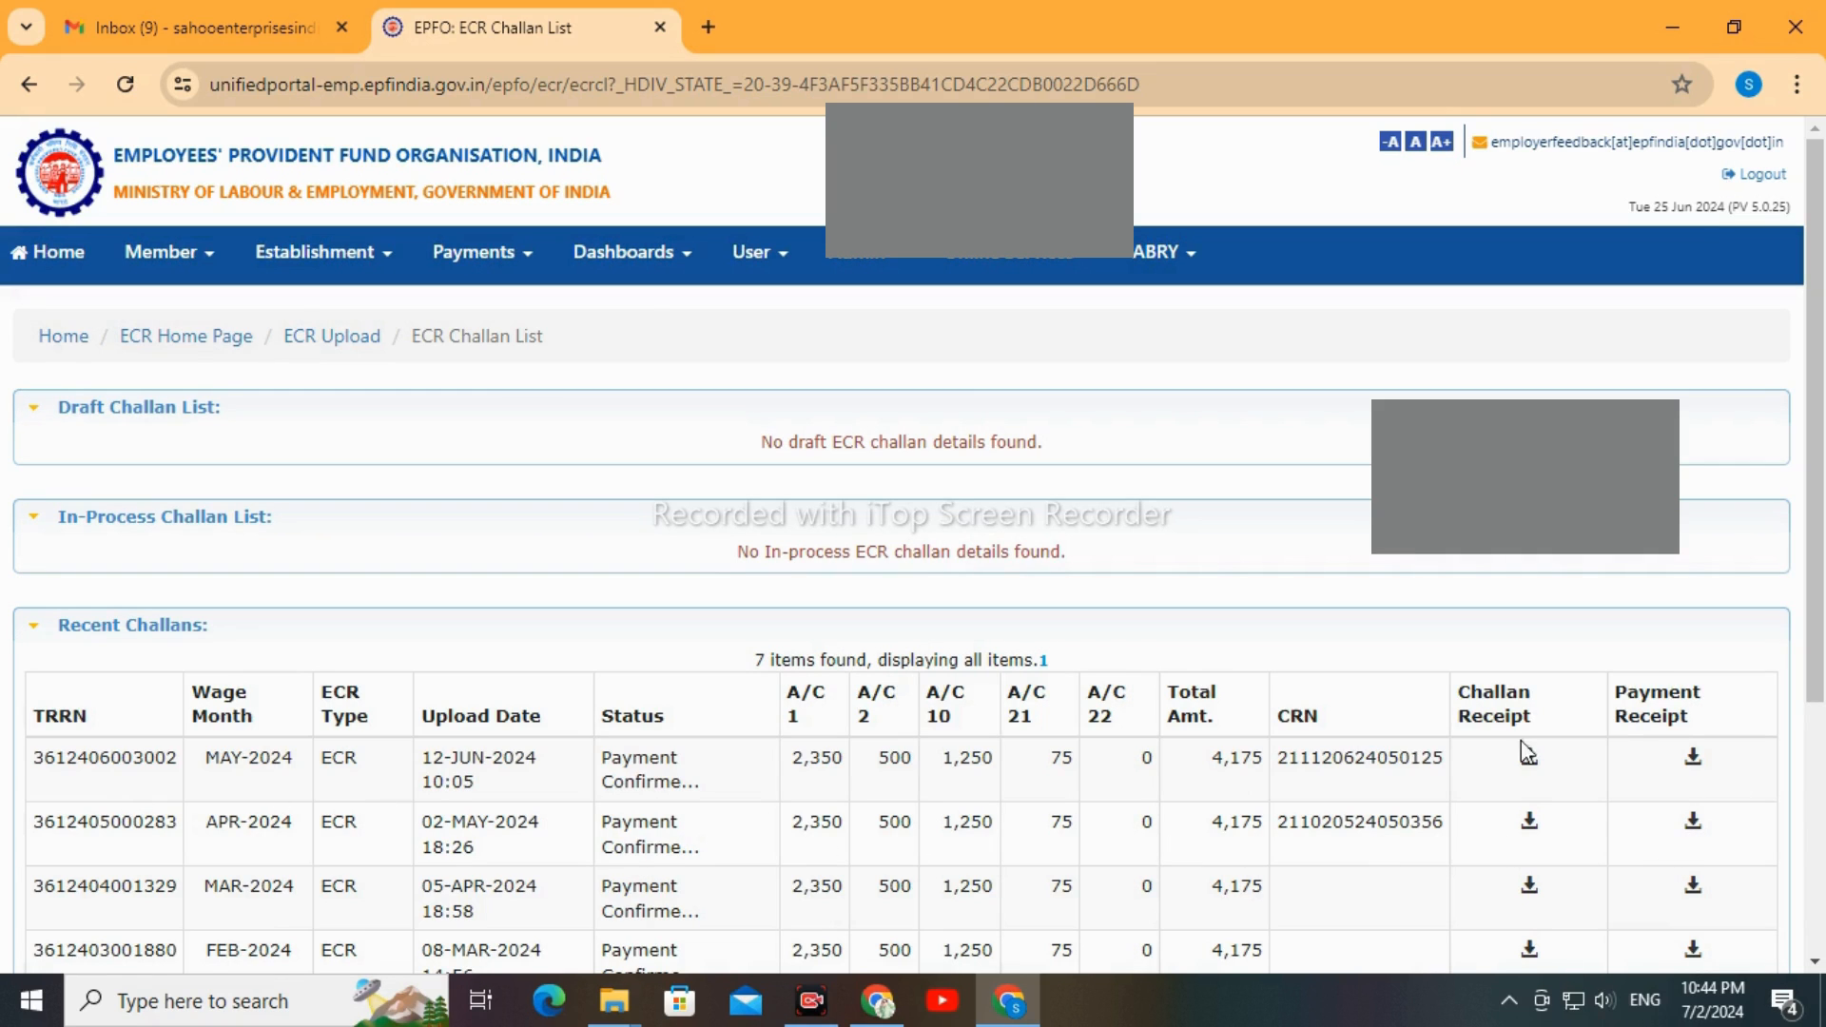
pyautogui.scroll(-4, 795, 888)
pyautogui.scroll(4, 774, 870)
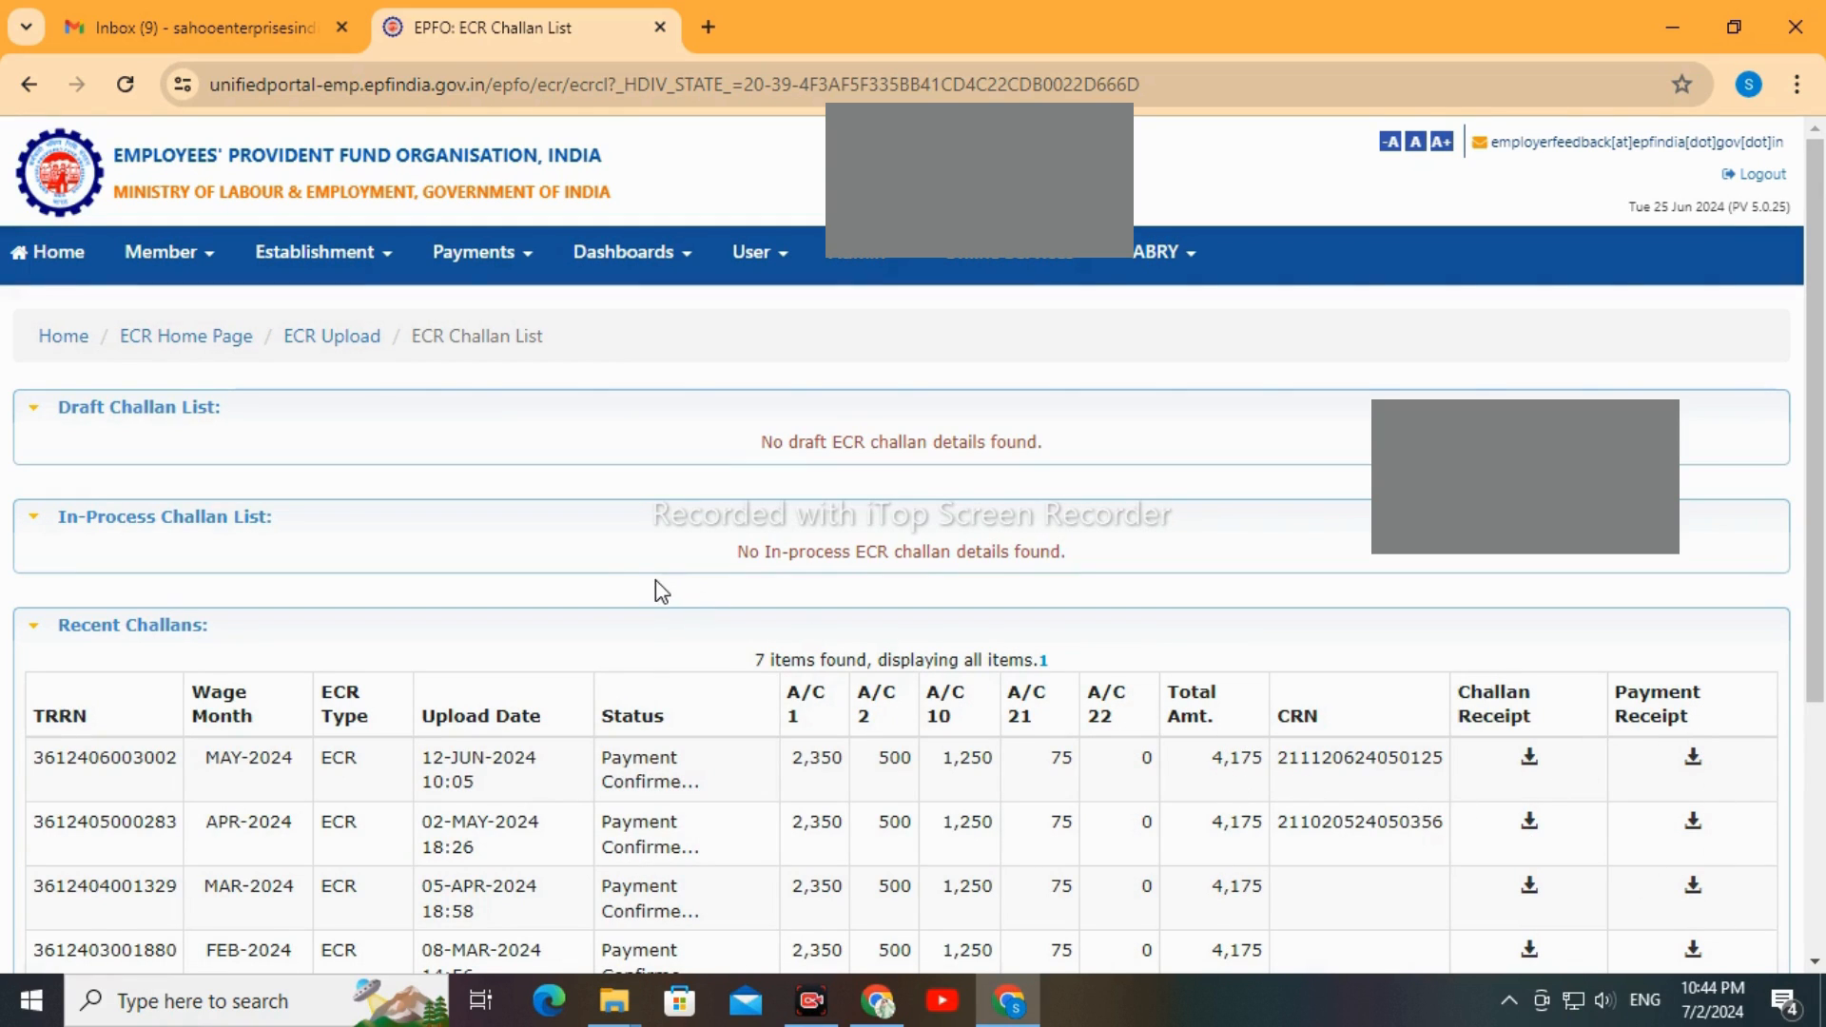
# Go from the ECR Challan List to the ECR Upload page and look through the recent ECRs and their statuses
pyautogui.click(480, 253)
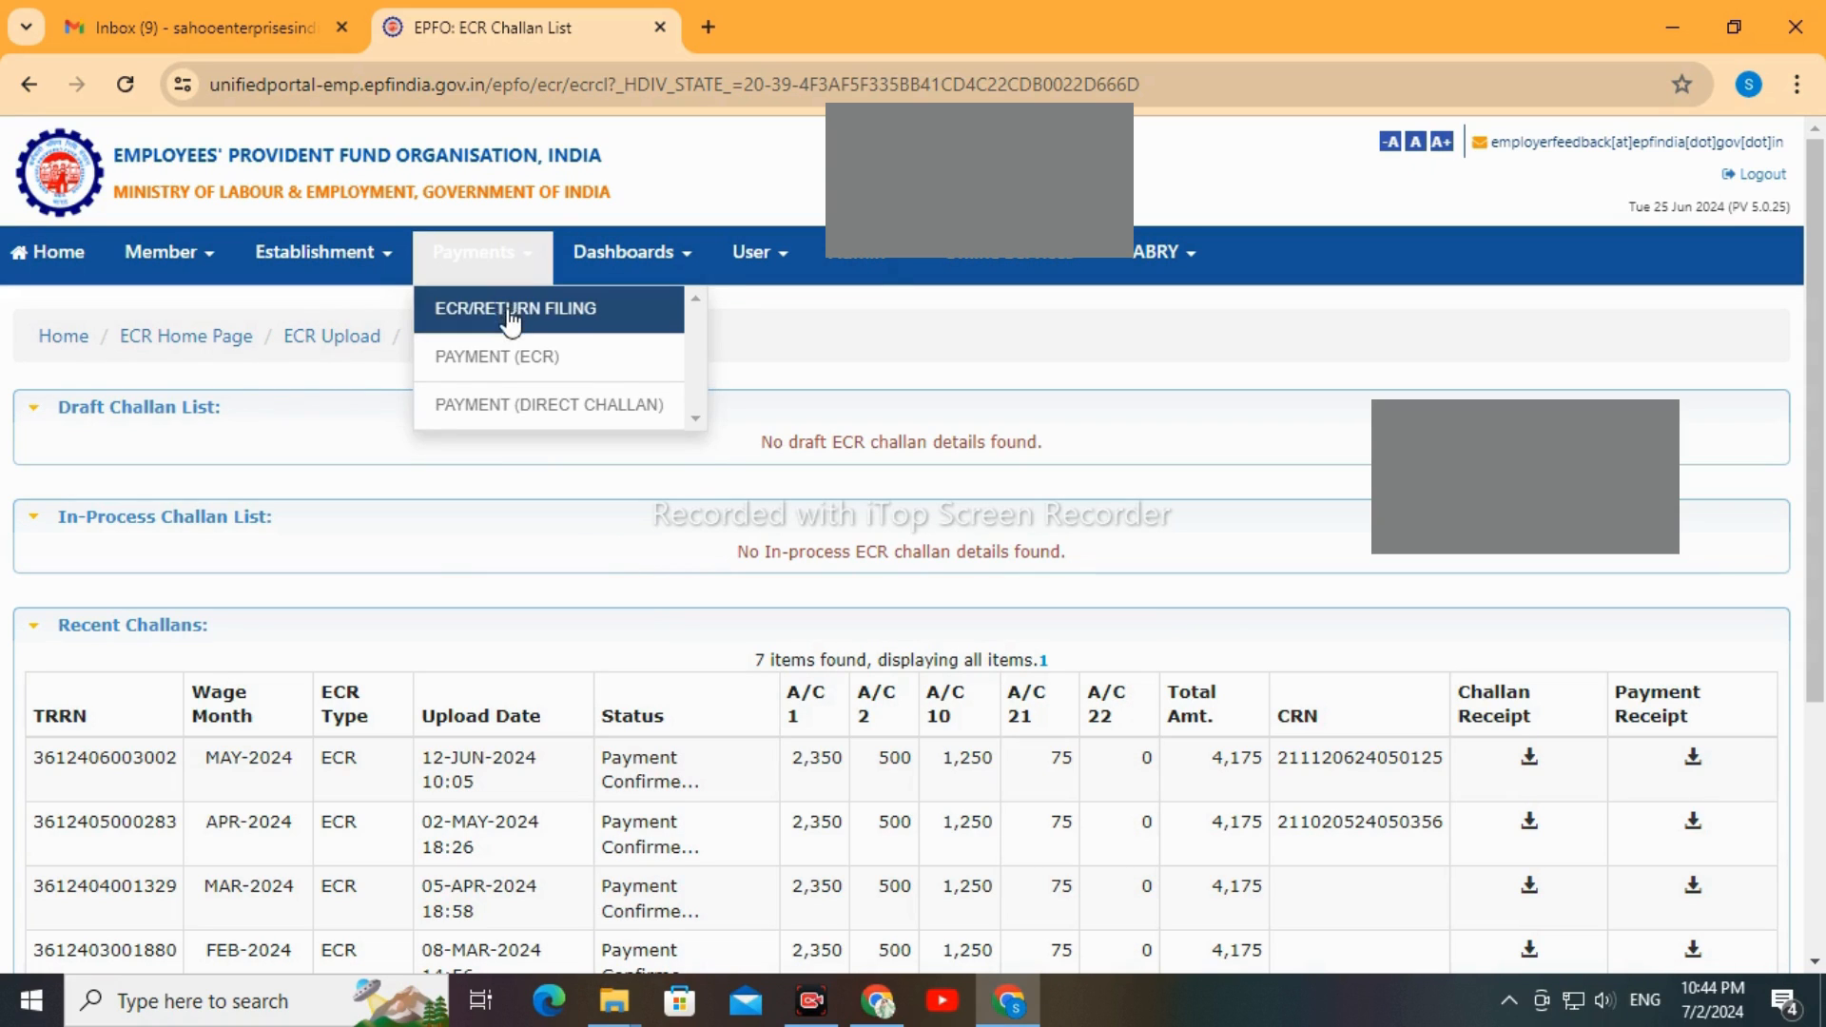
pyautogui.click(335, 352)
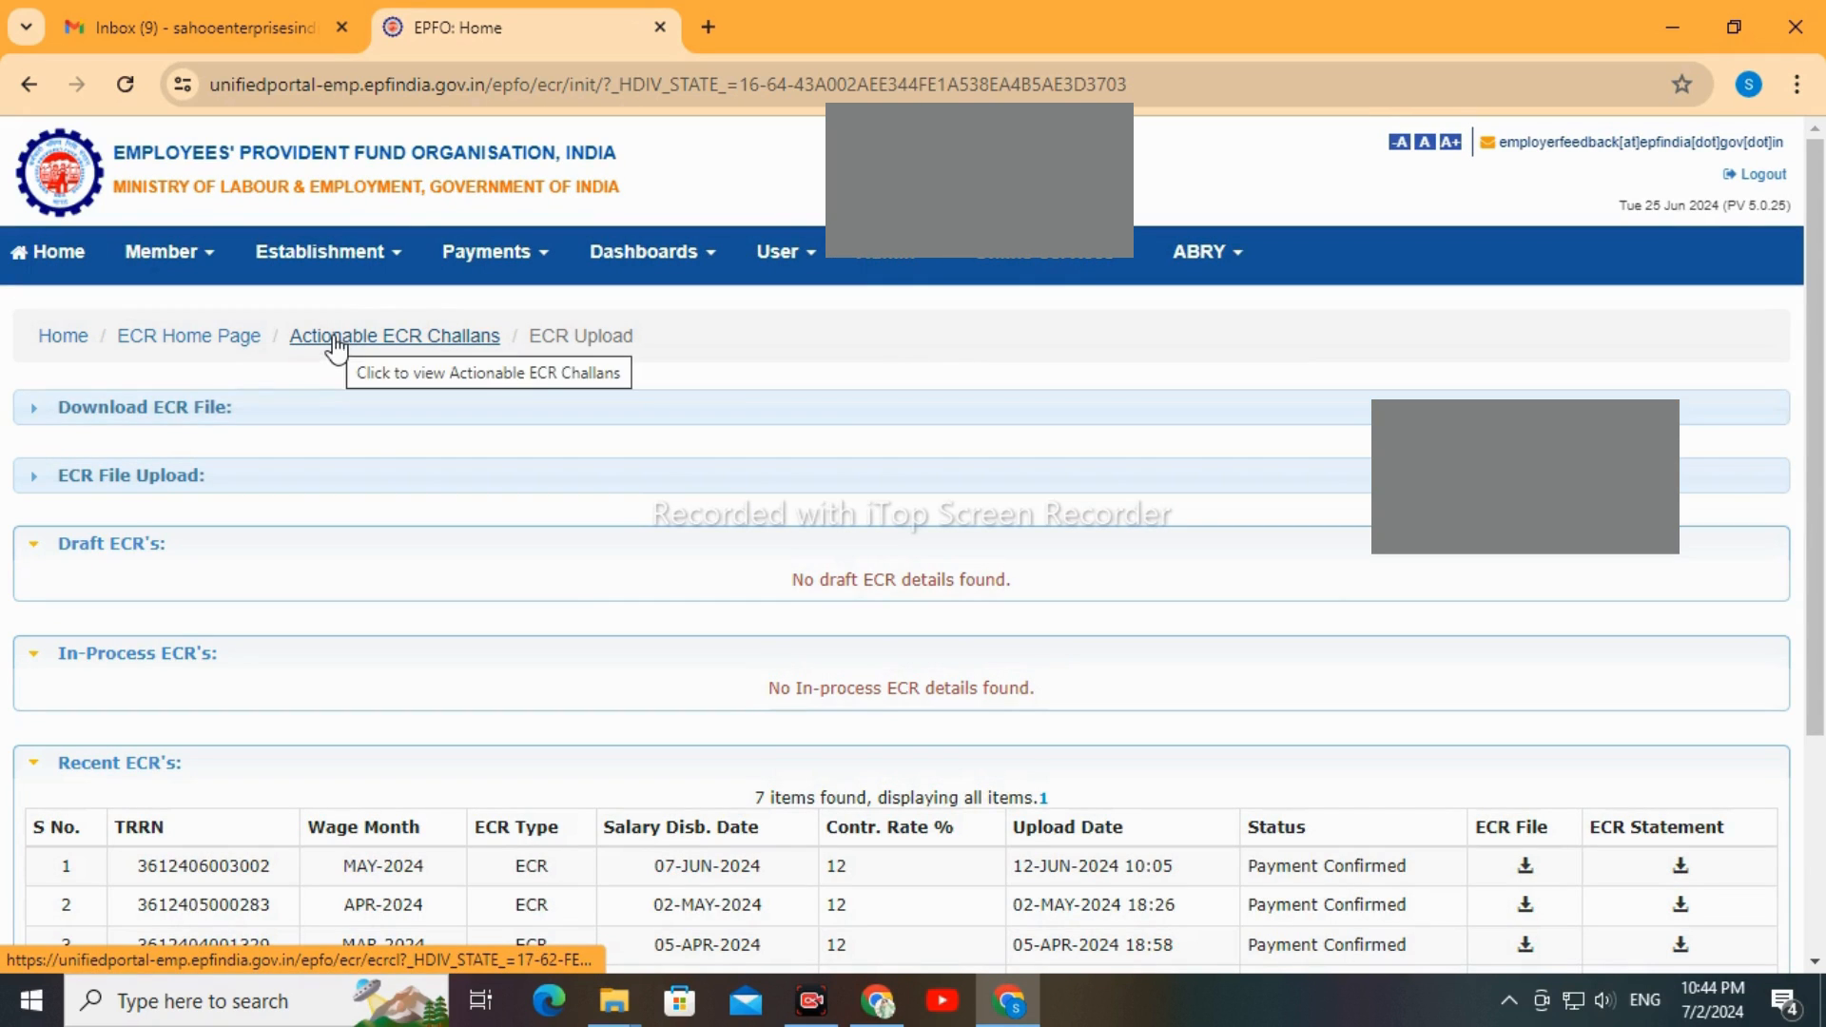
pyautogui.scroll(-2, 1432, 599)
pyautogui.scroll(-1, 1438, 606)
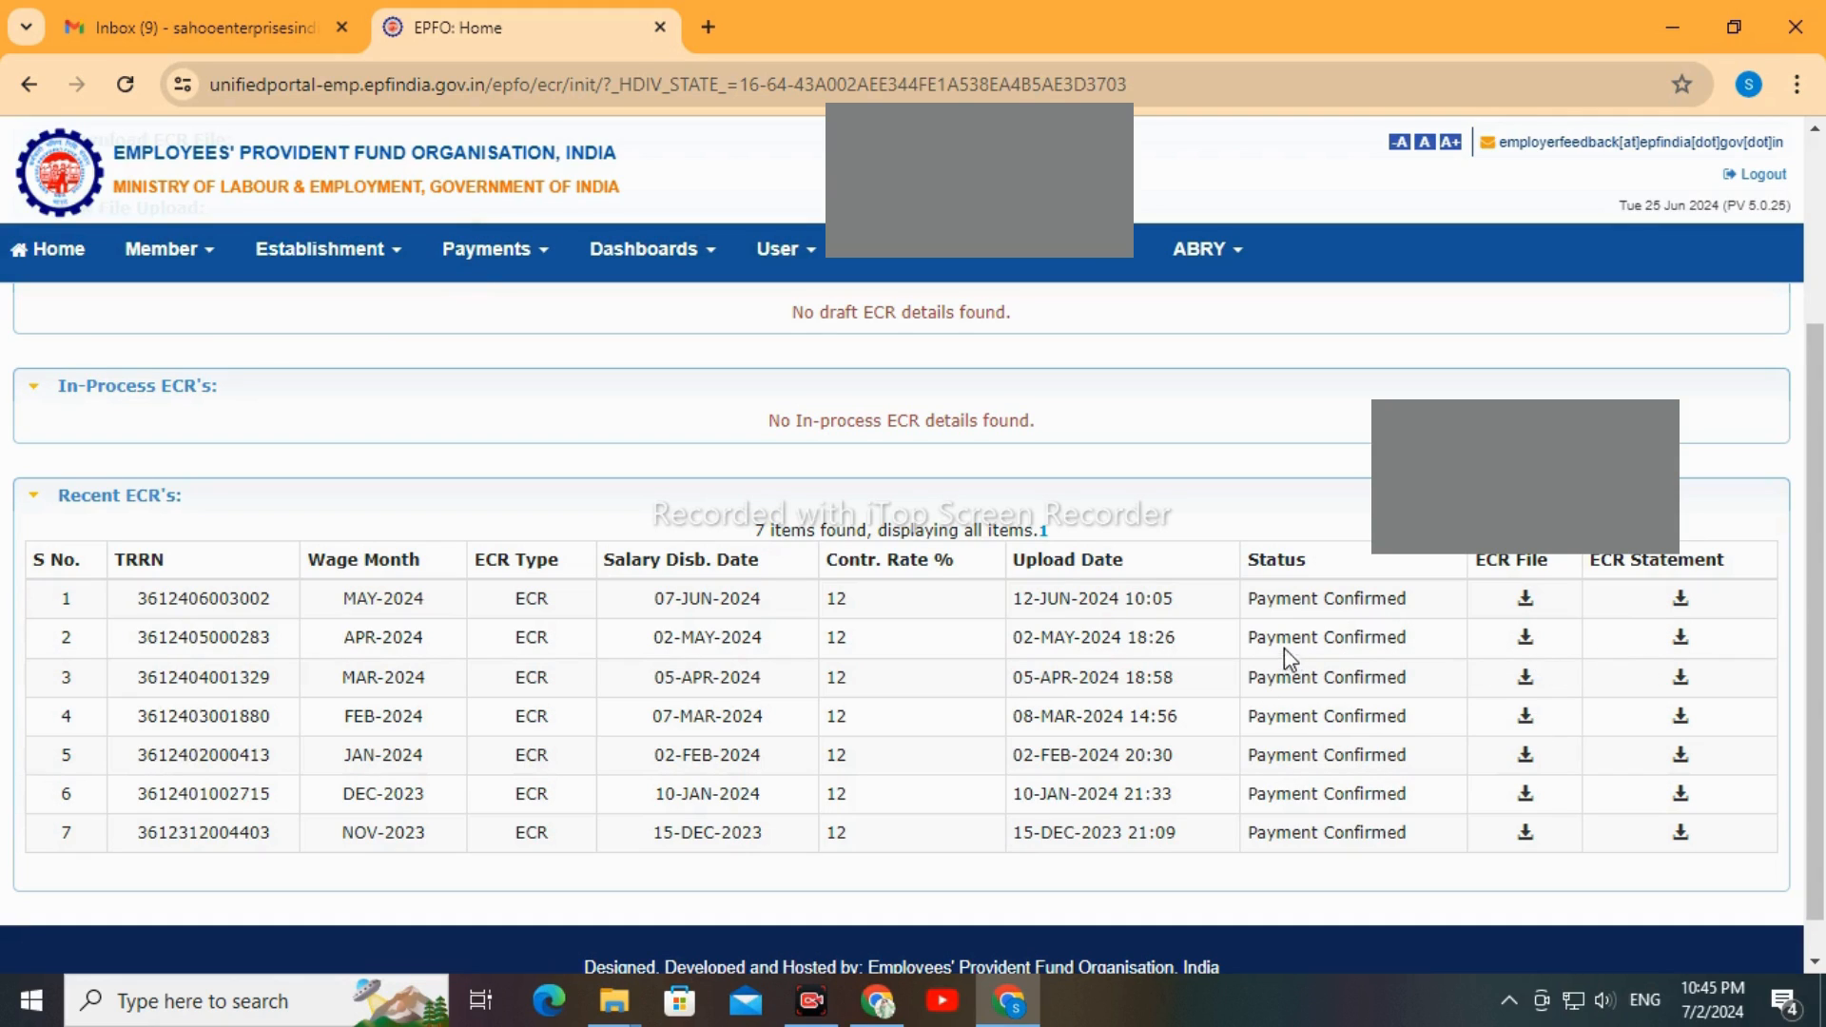
pyautogui.scroll(3, 1127, 657)
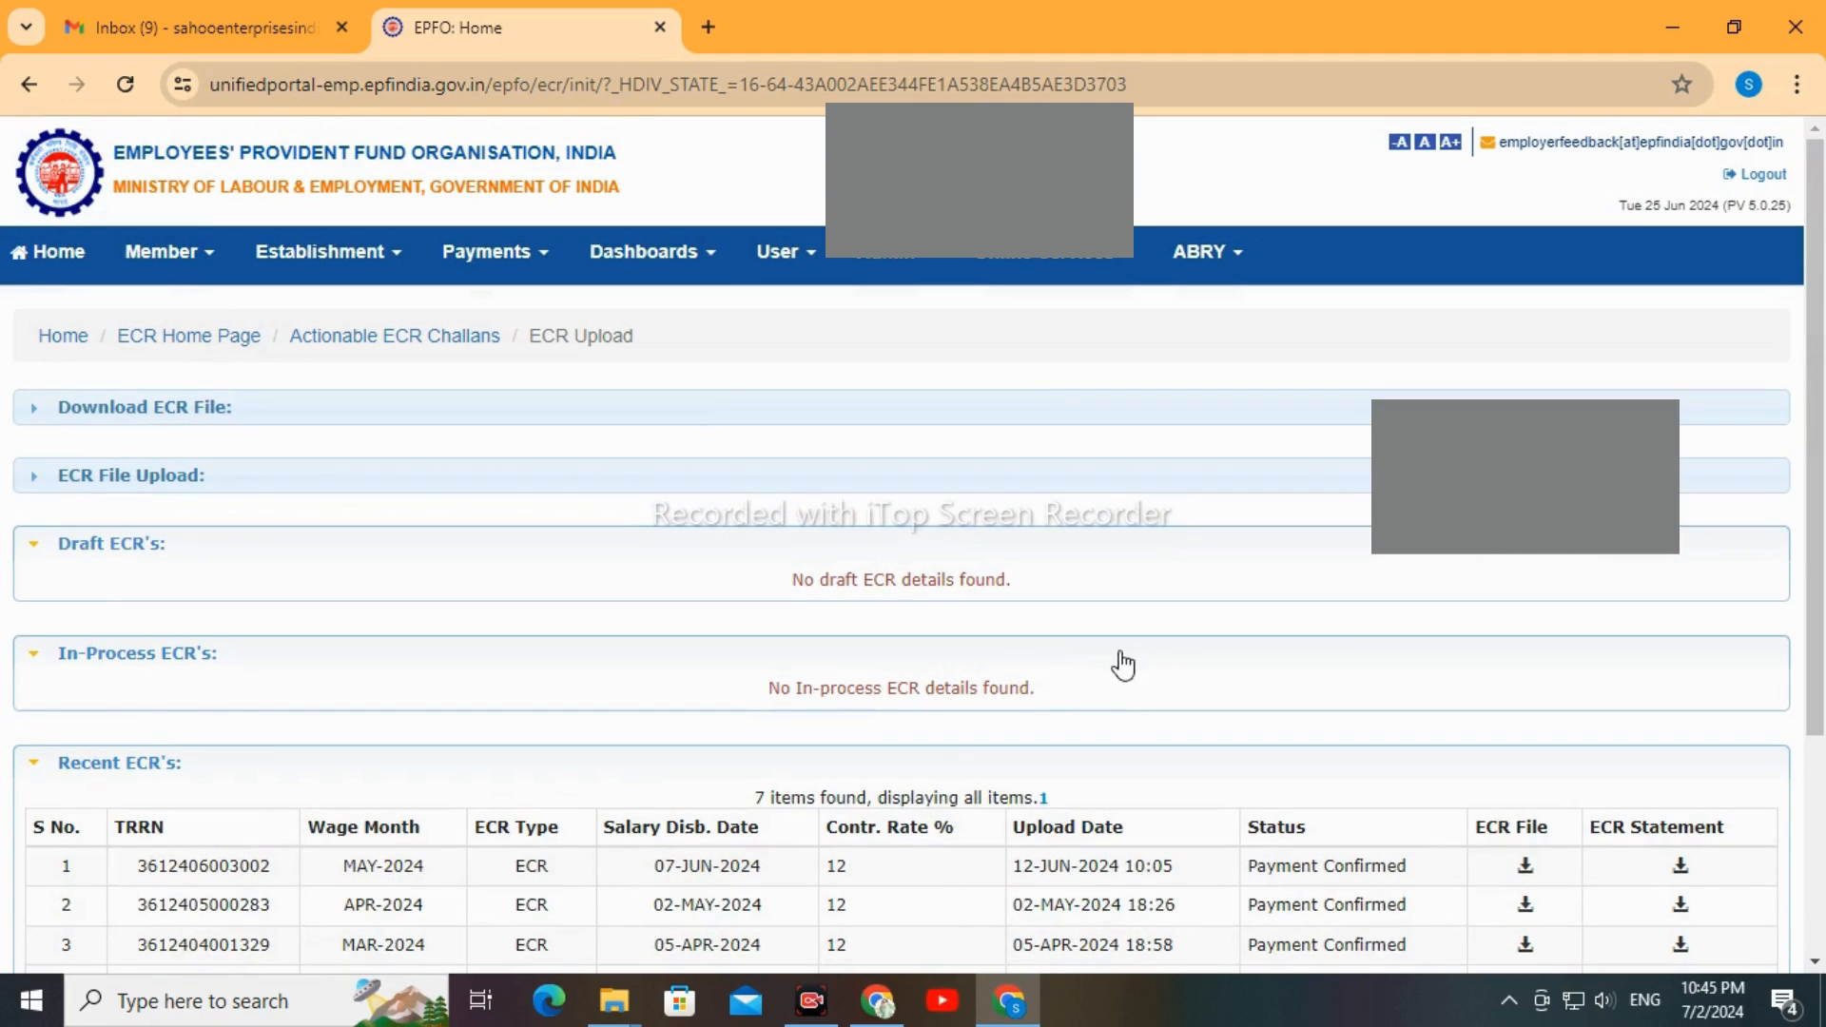
# Go to the ECR/Return Filing home page and open ECR Upload from its quick links
pyautogui.click(492, 253)
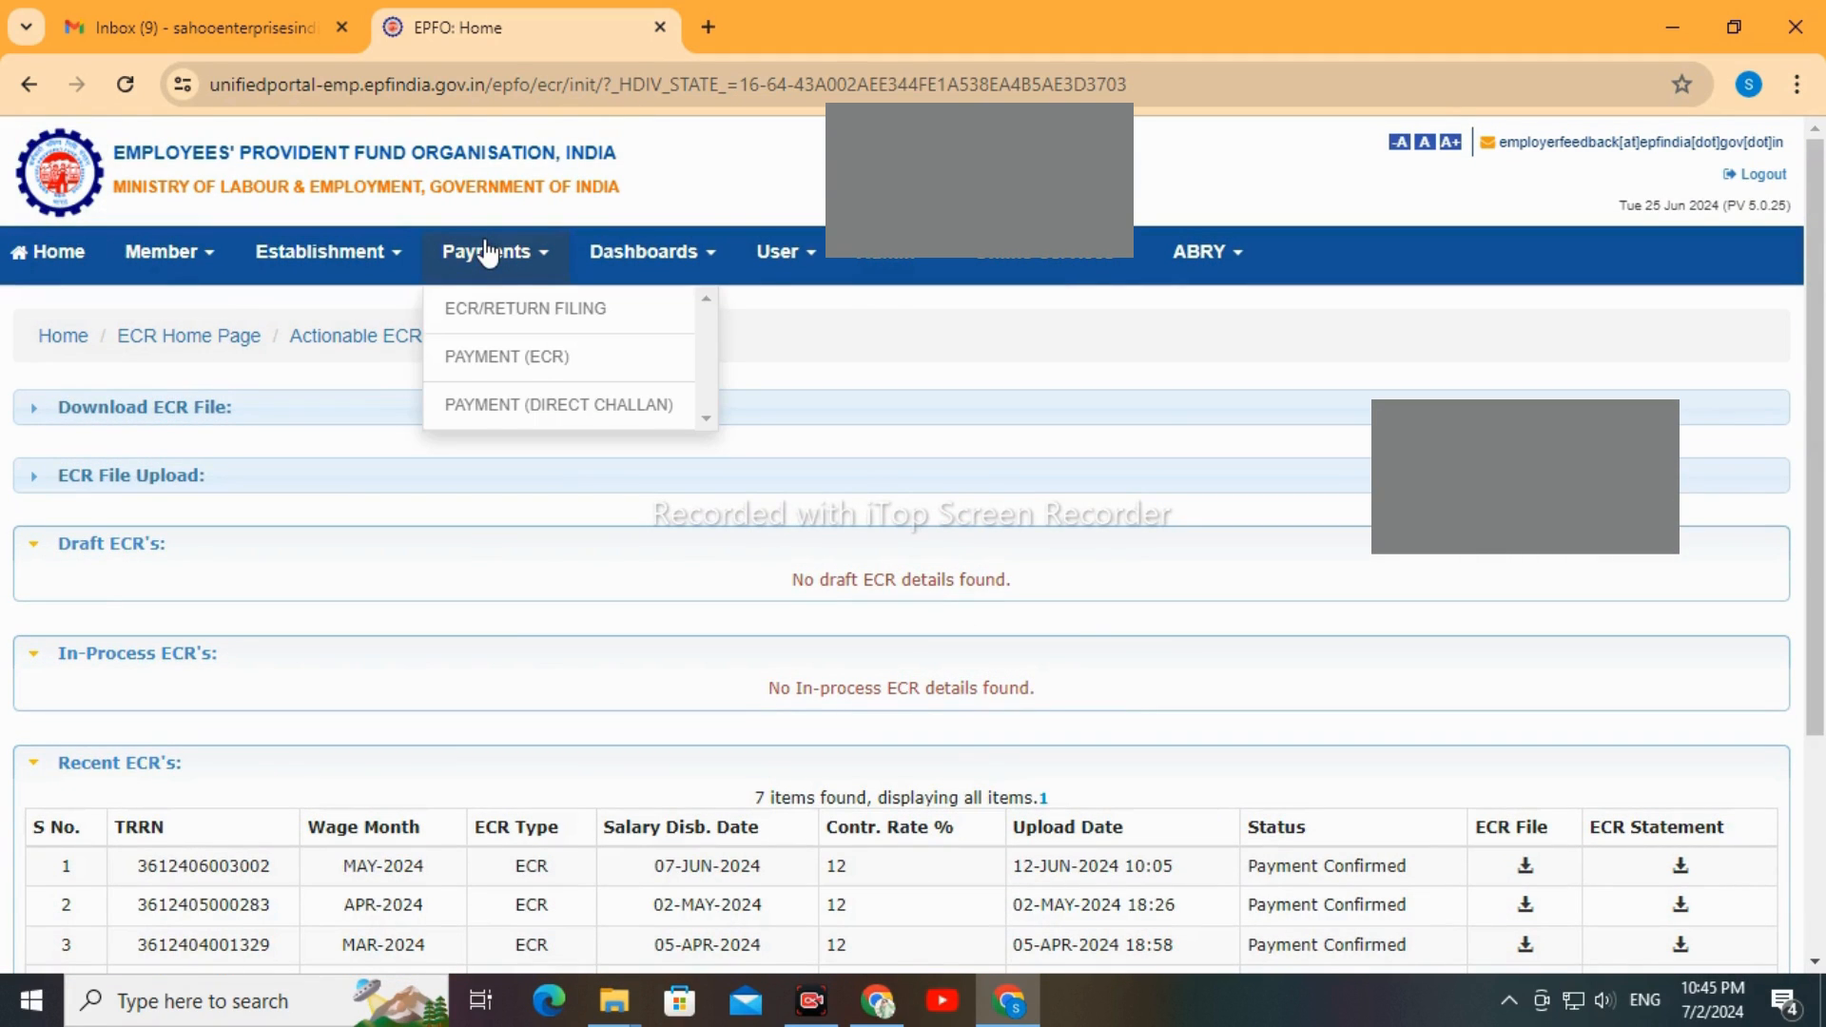
pyautogui.click(539, 323)
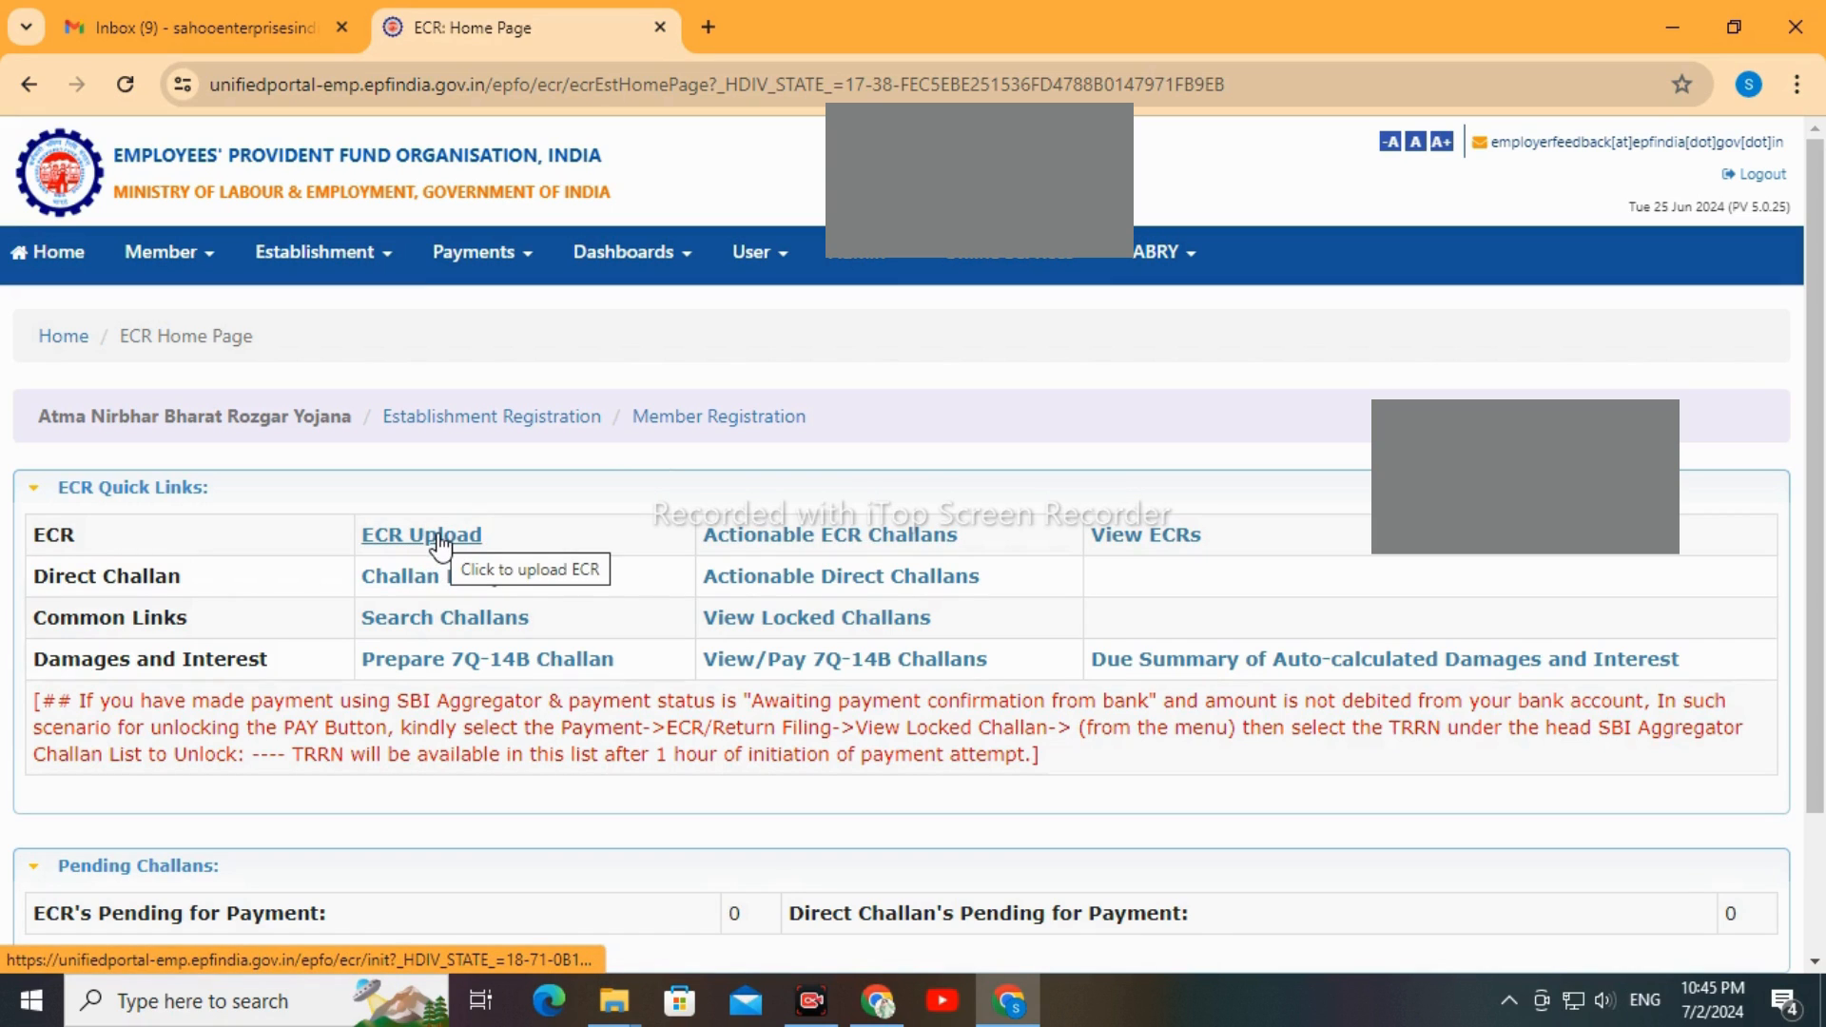
pyautogui.click(441, 538)
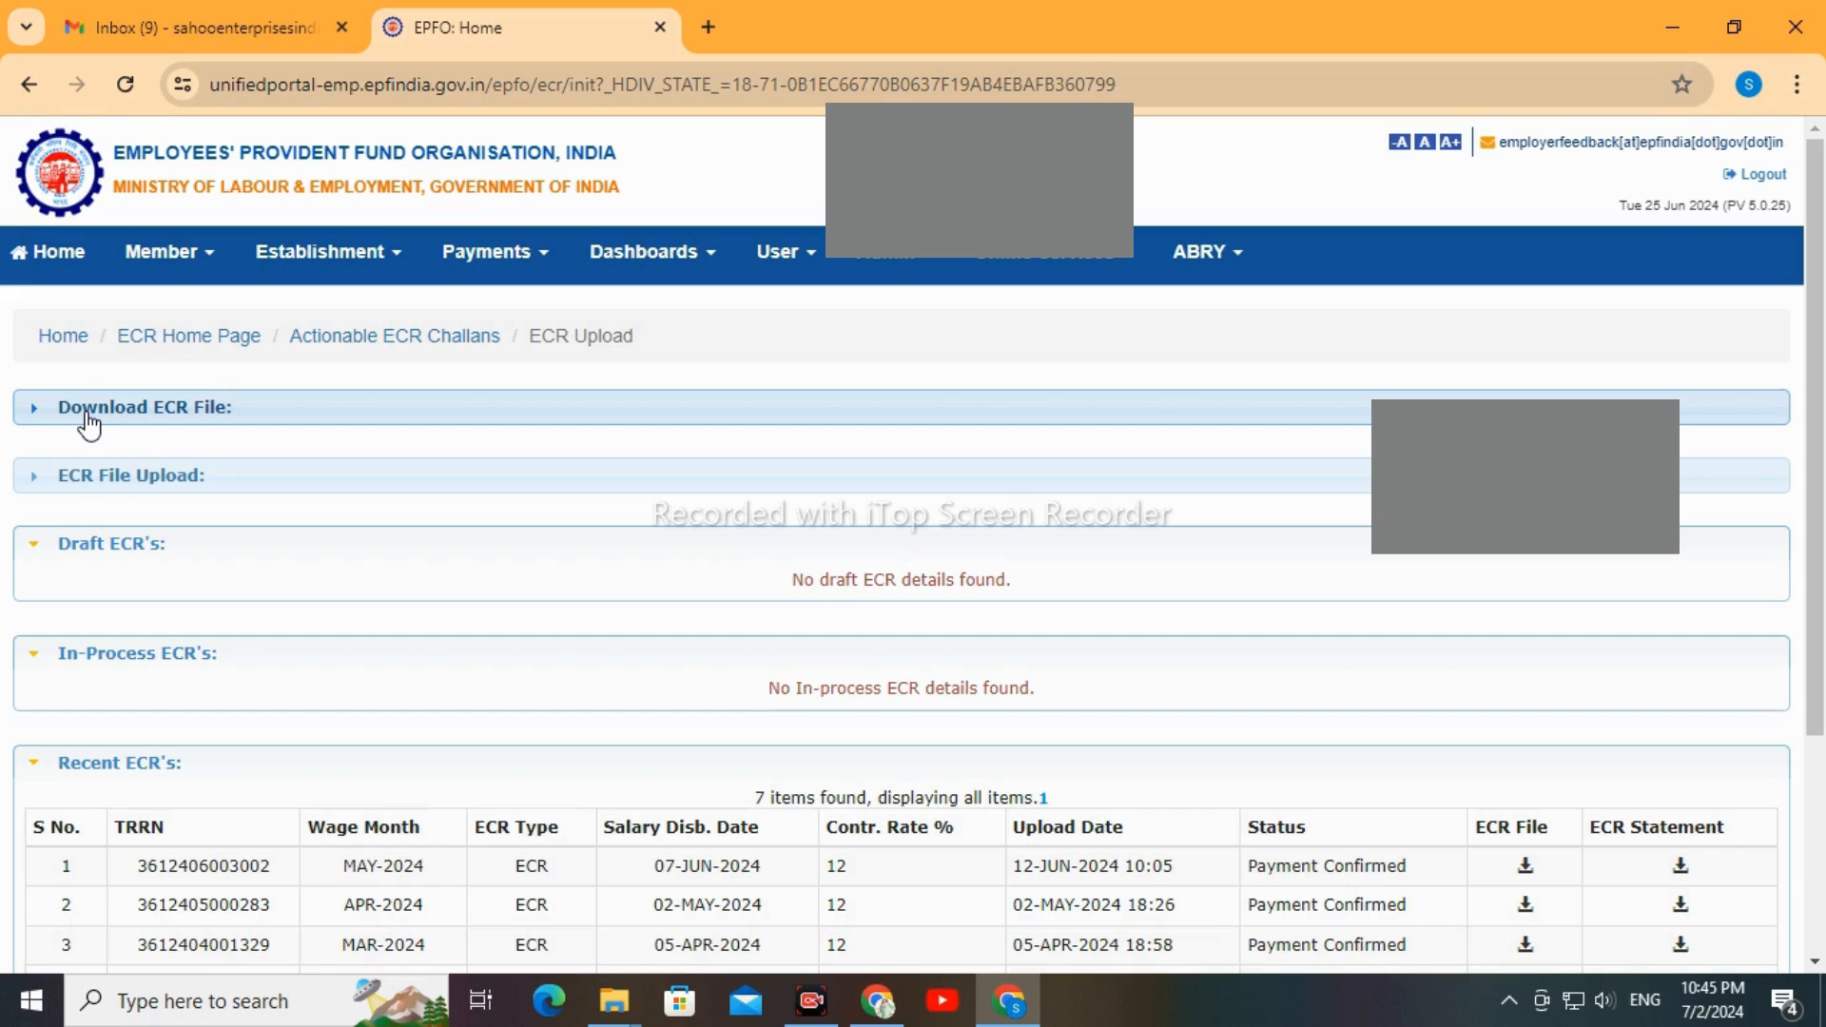
# Download the ECR file for wage month June 2024 with file type ECR
pyautogui.click(139, 423)
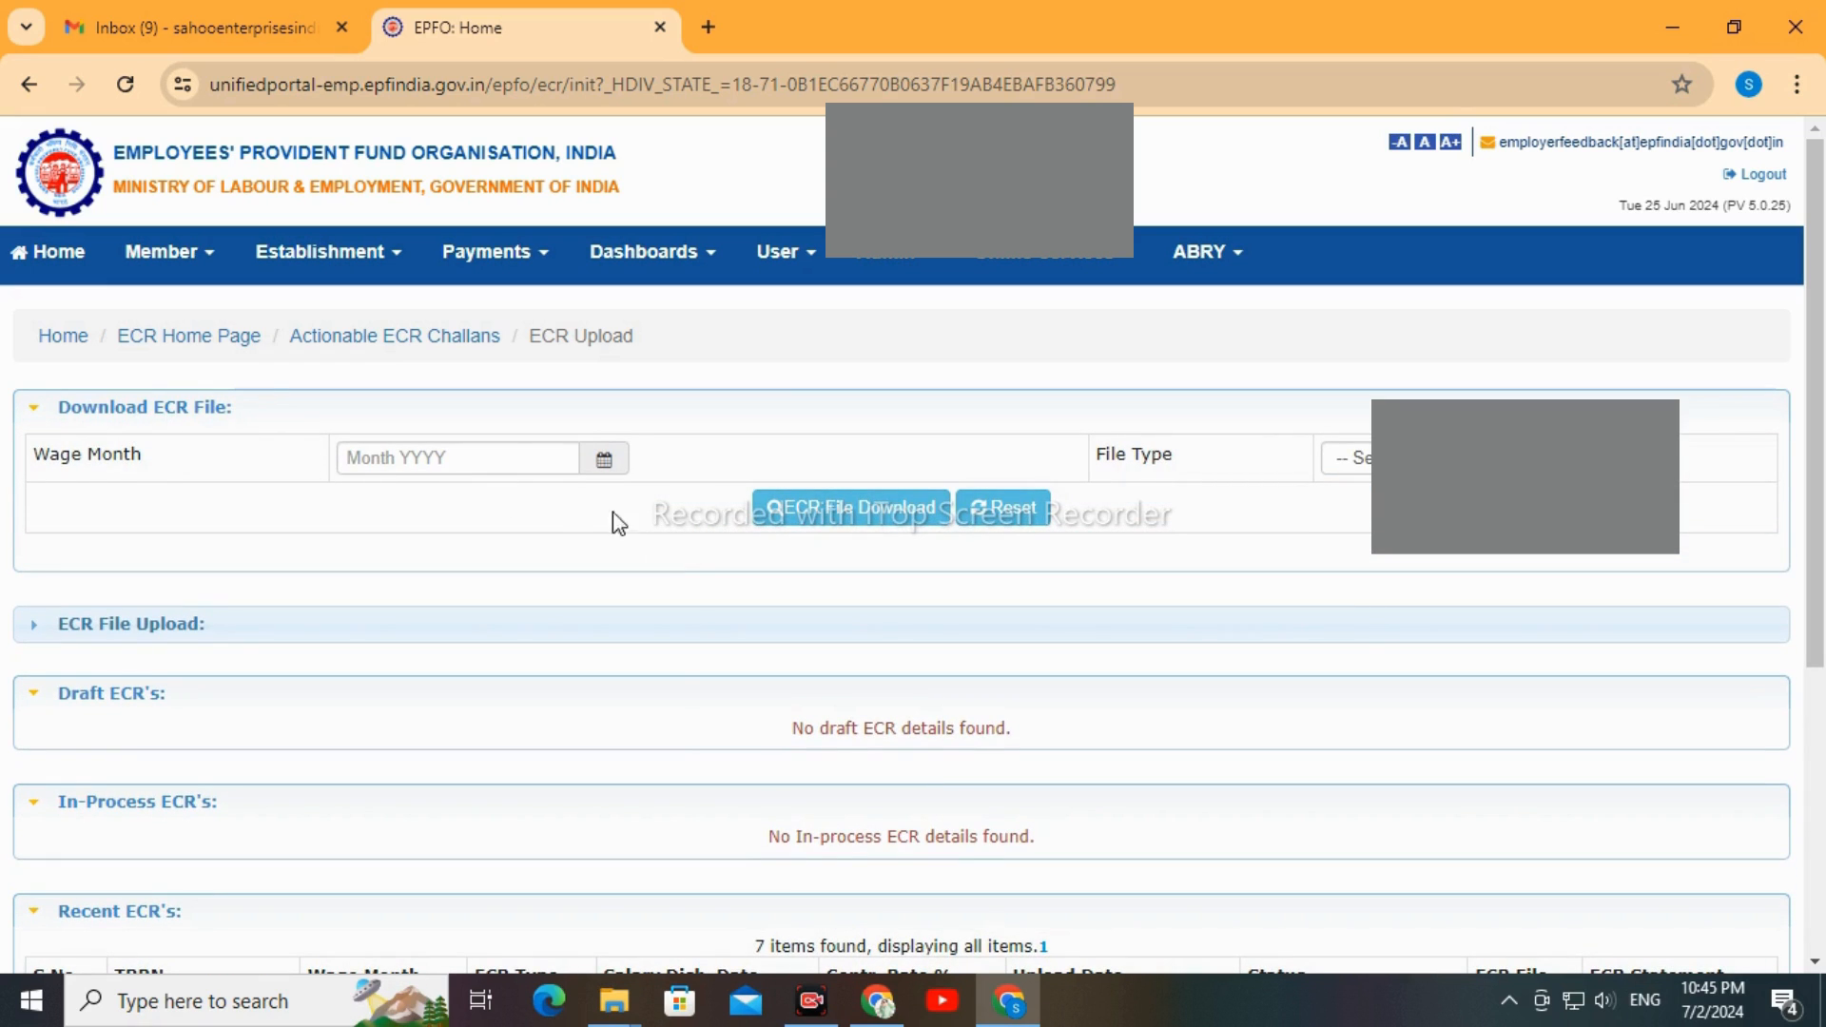
pyautogui.click(510, 453)
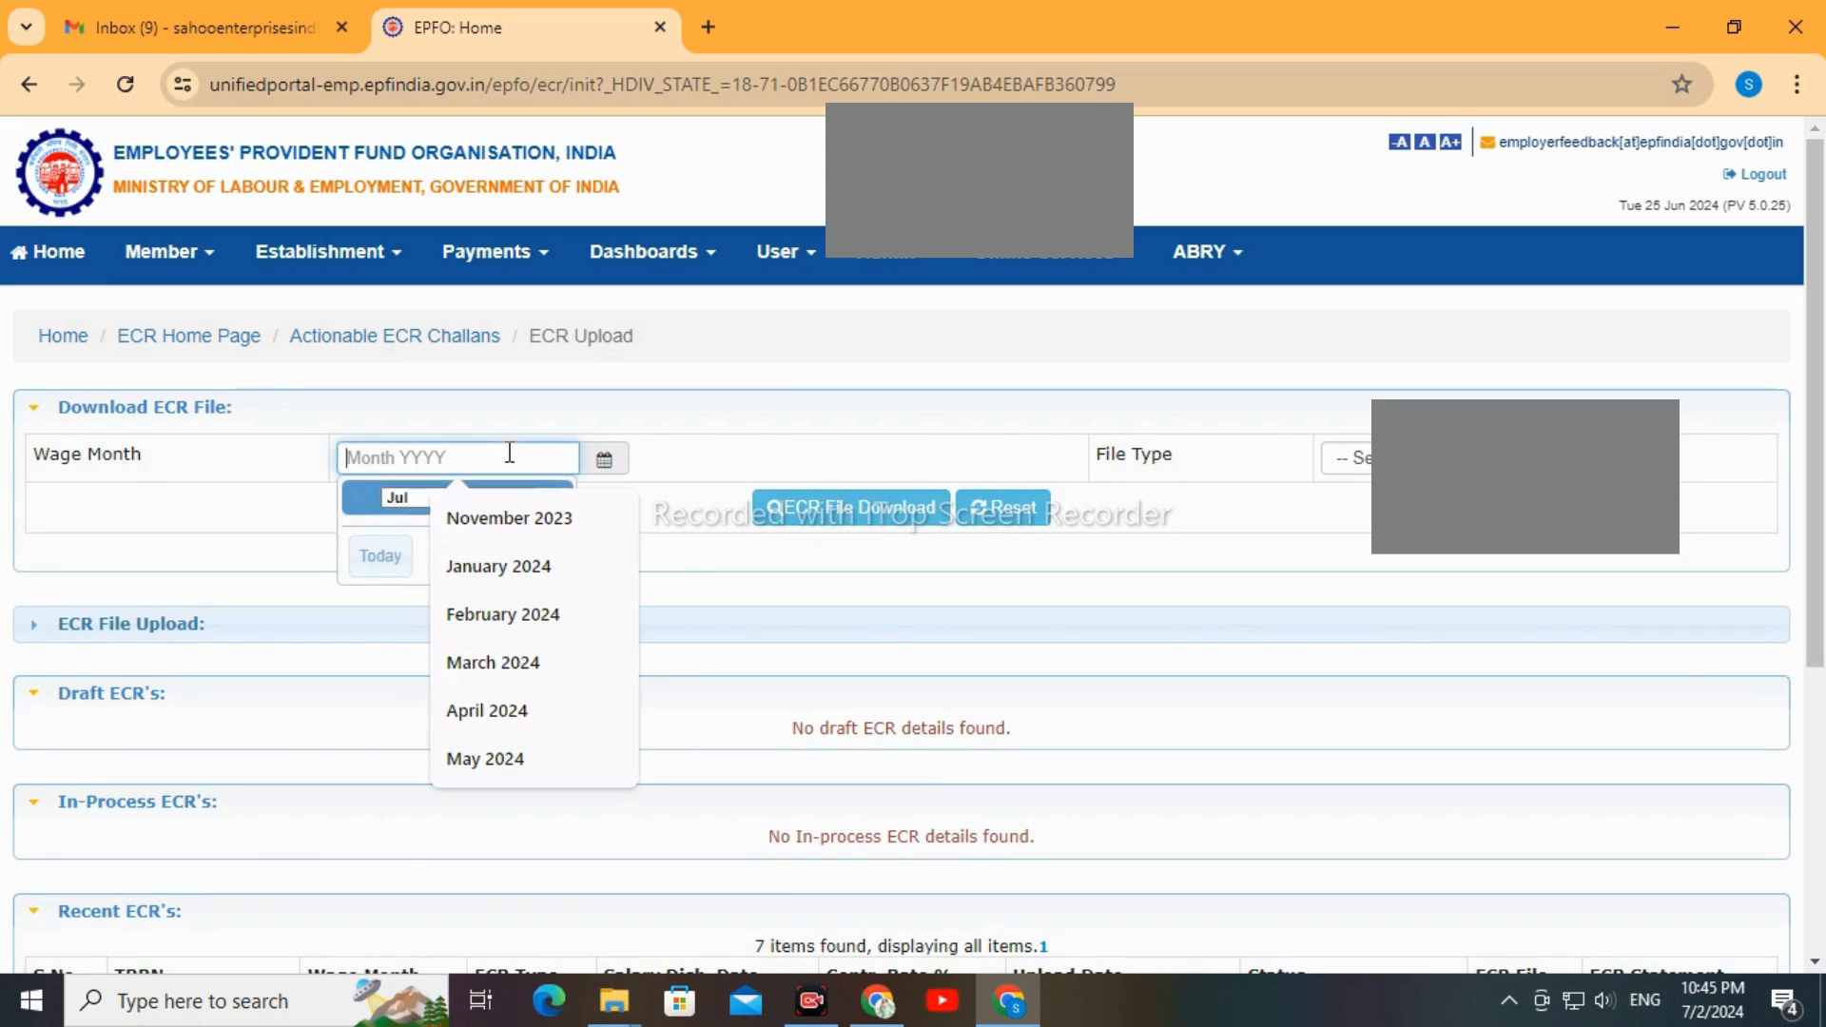
pyautogui.click(404, 497)
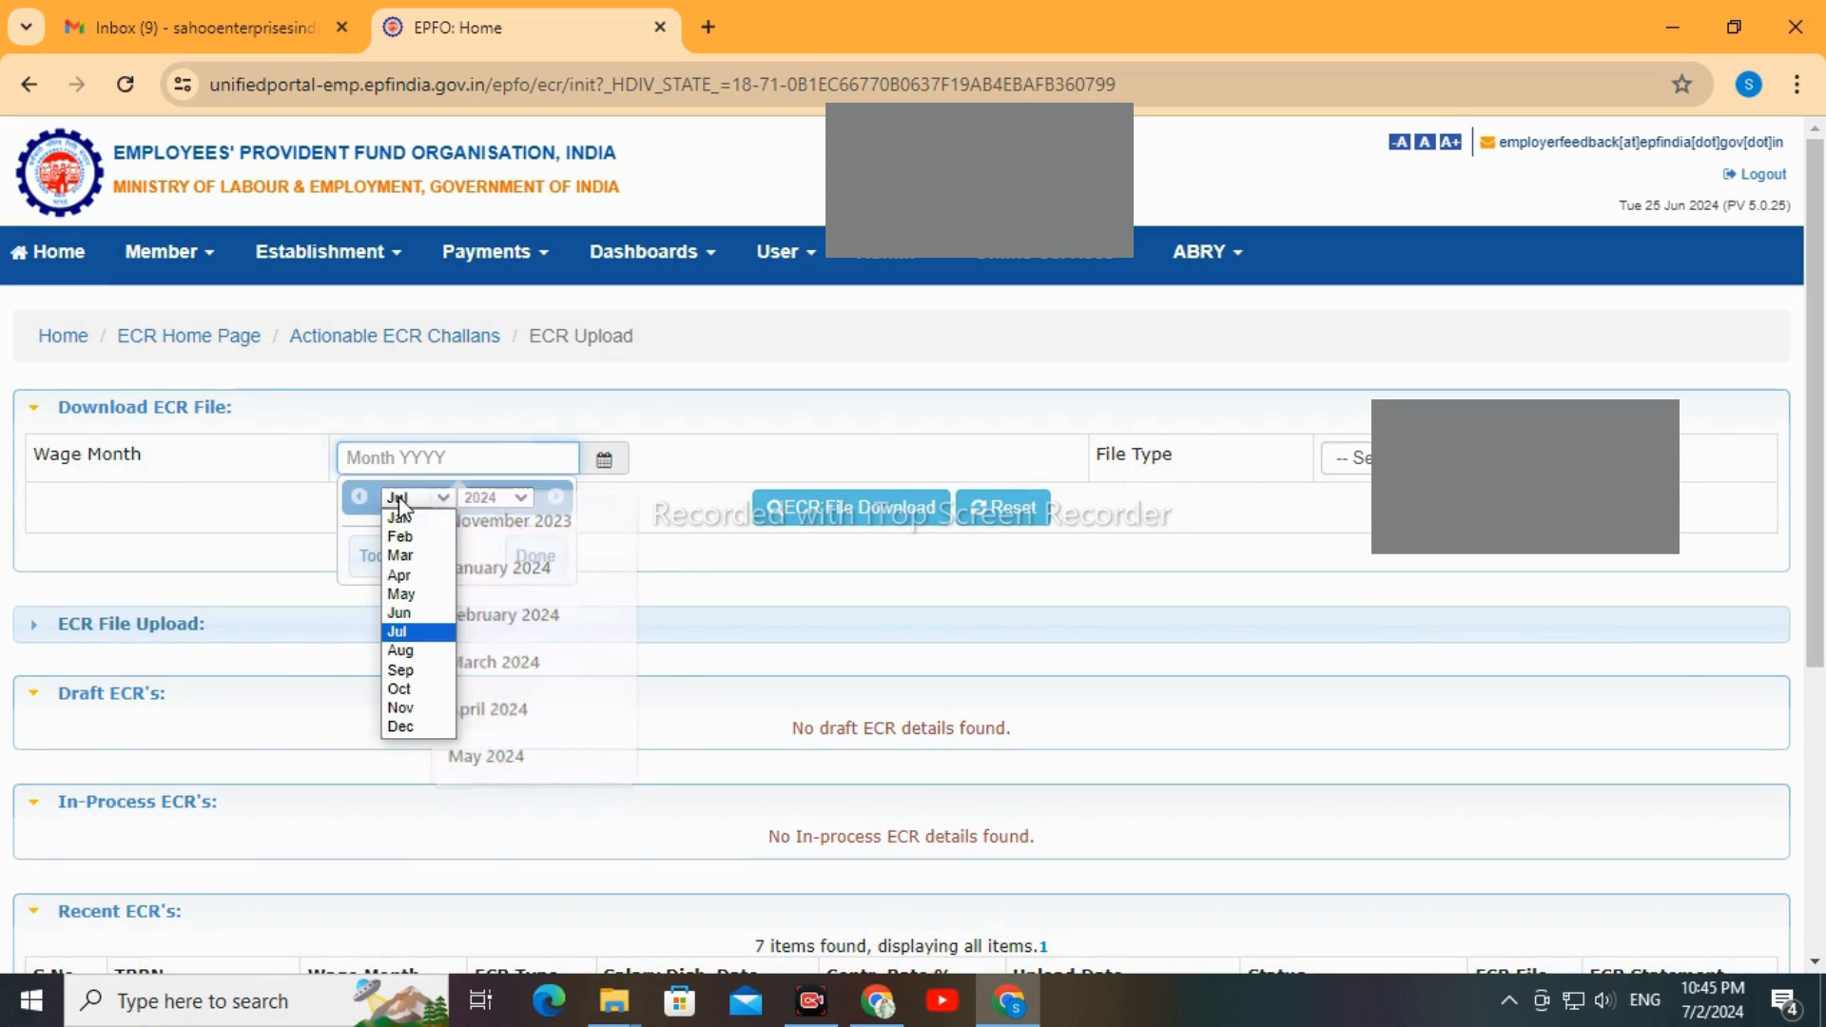
pyautogui.click(399, 614)
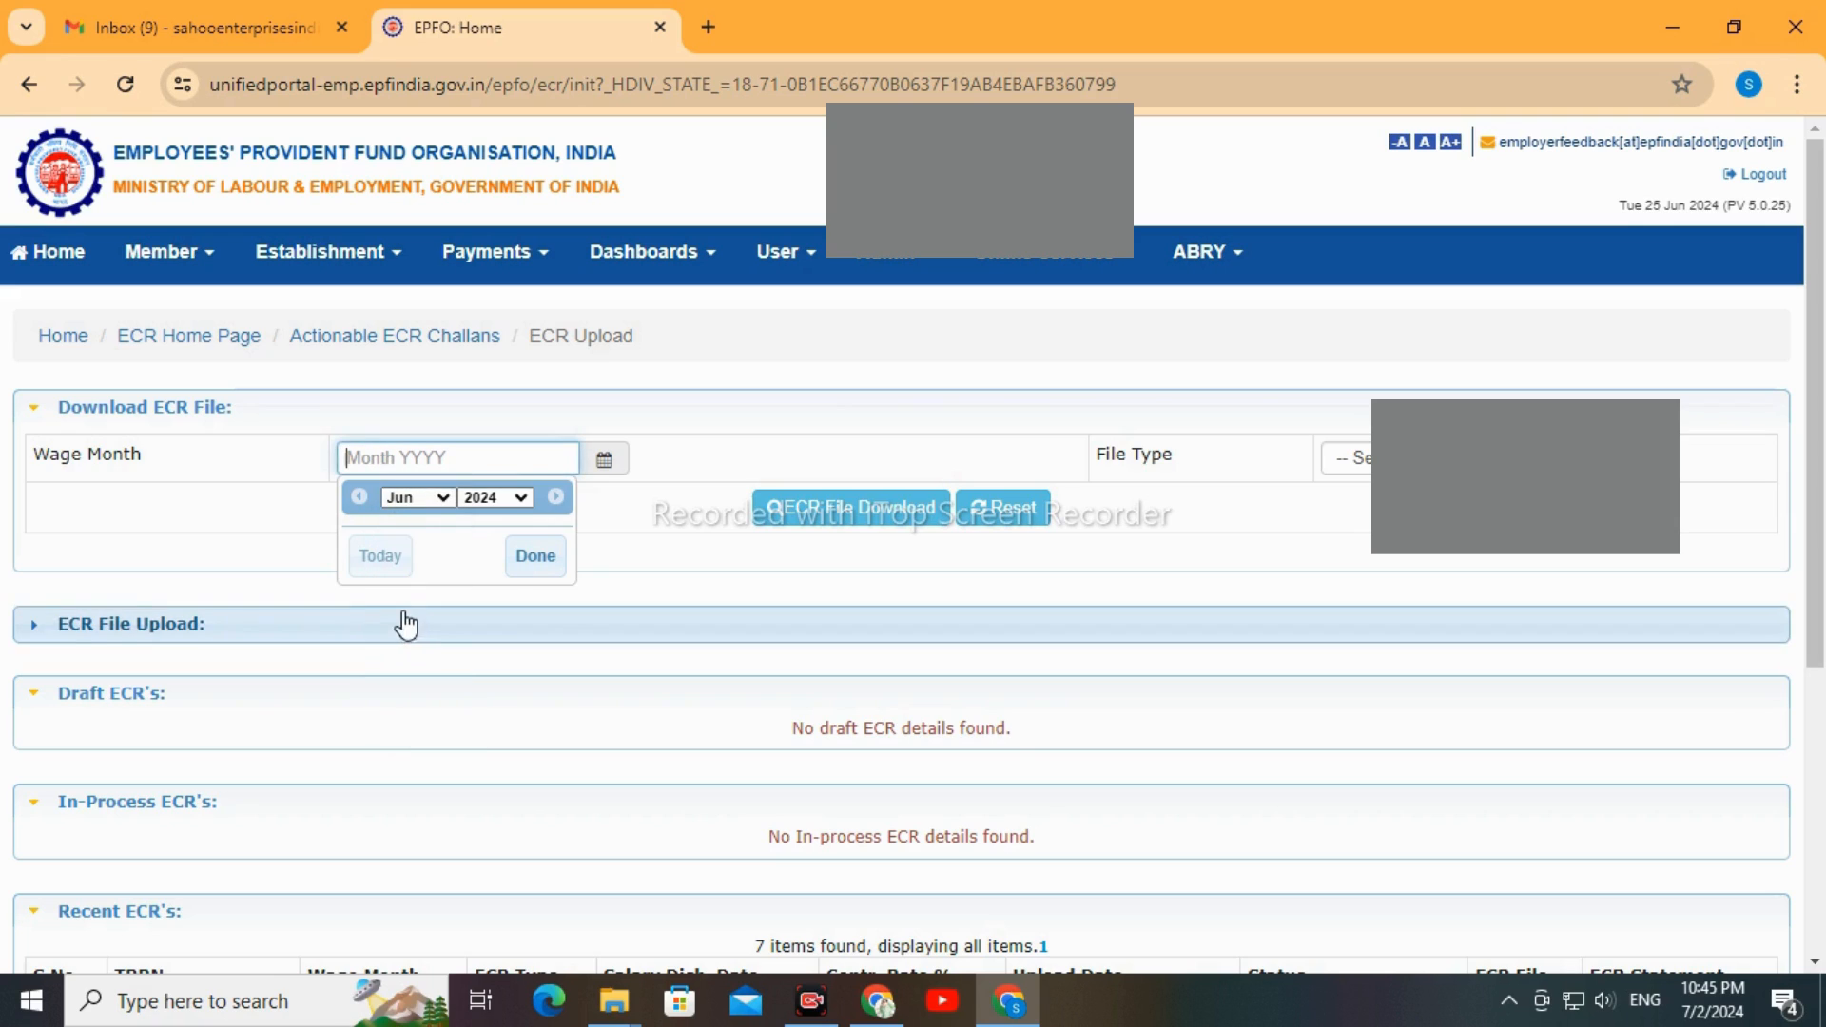
pyautogui.click(535, 561)
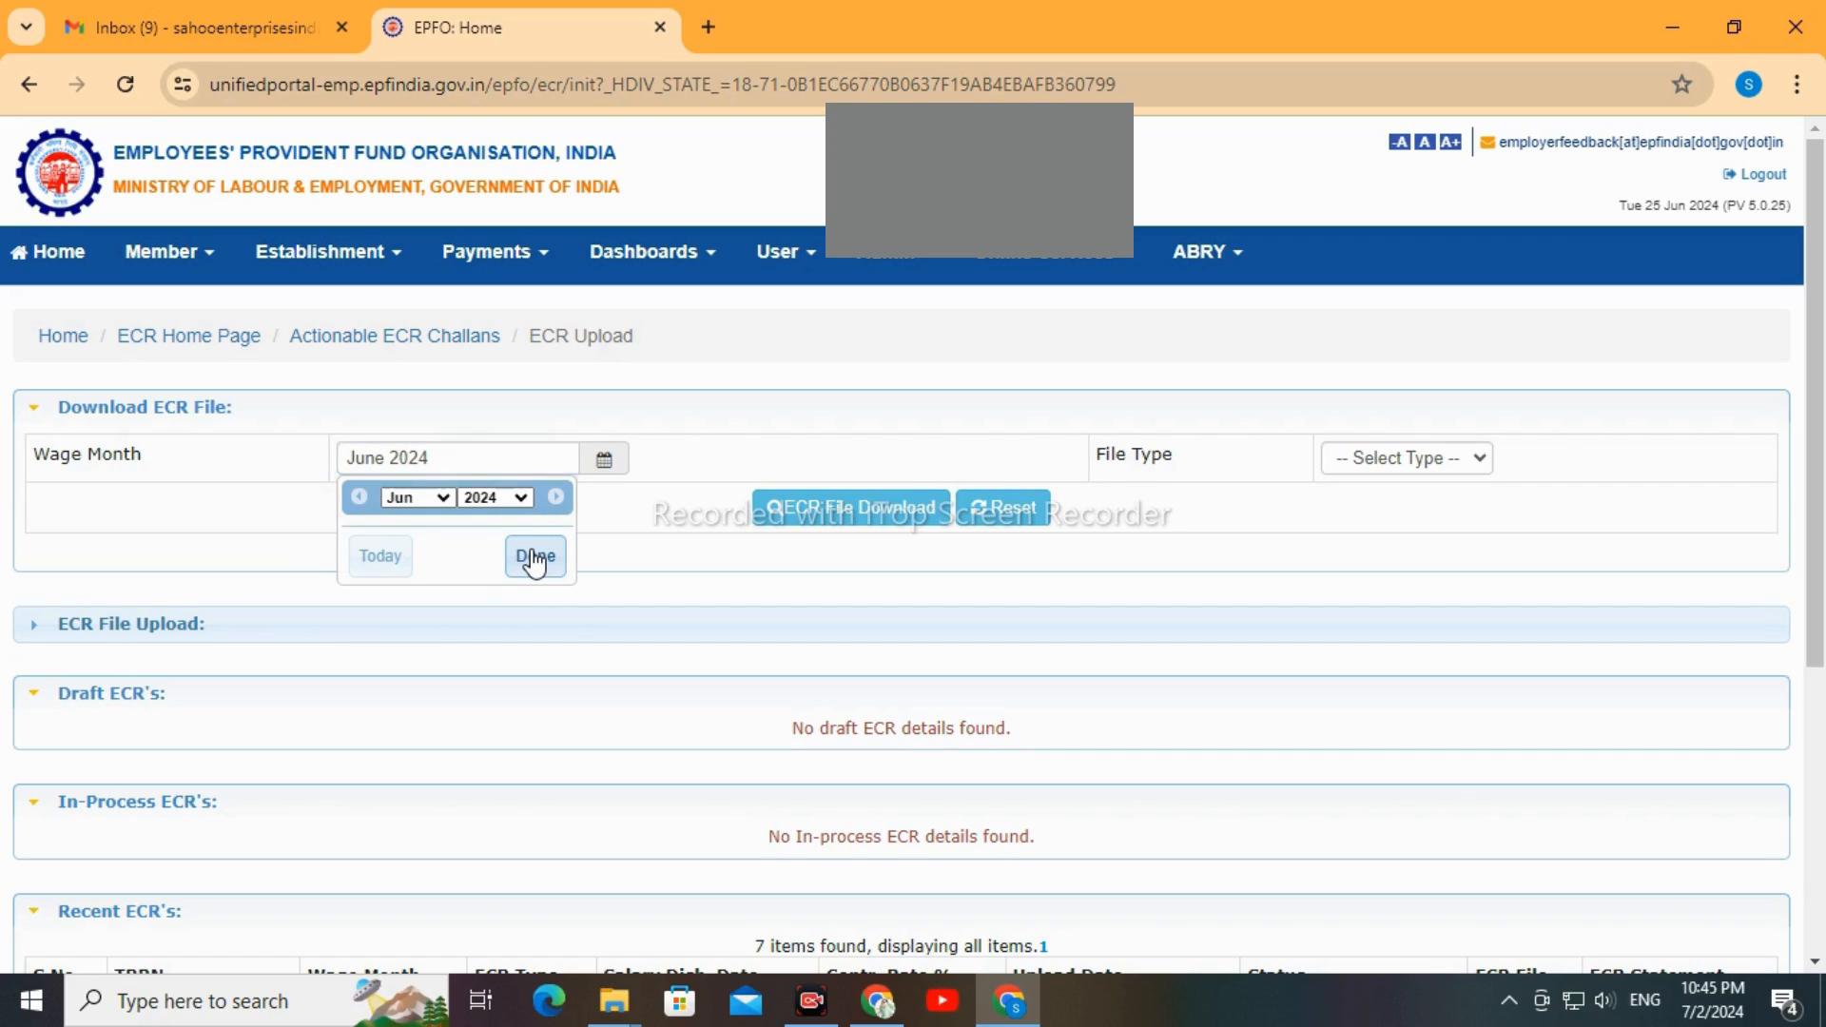
pyautogui.click(1393, 464)
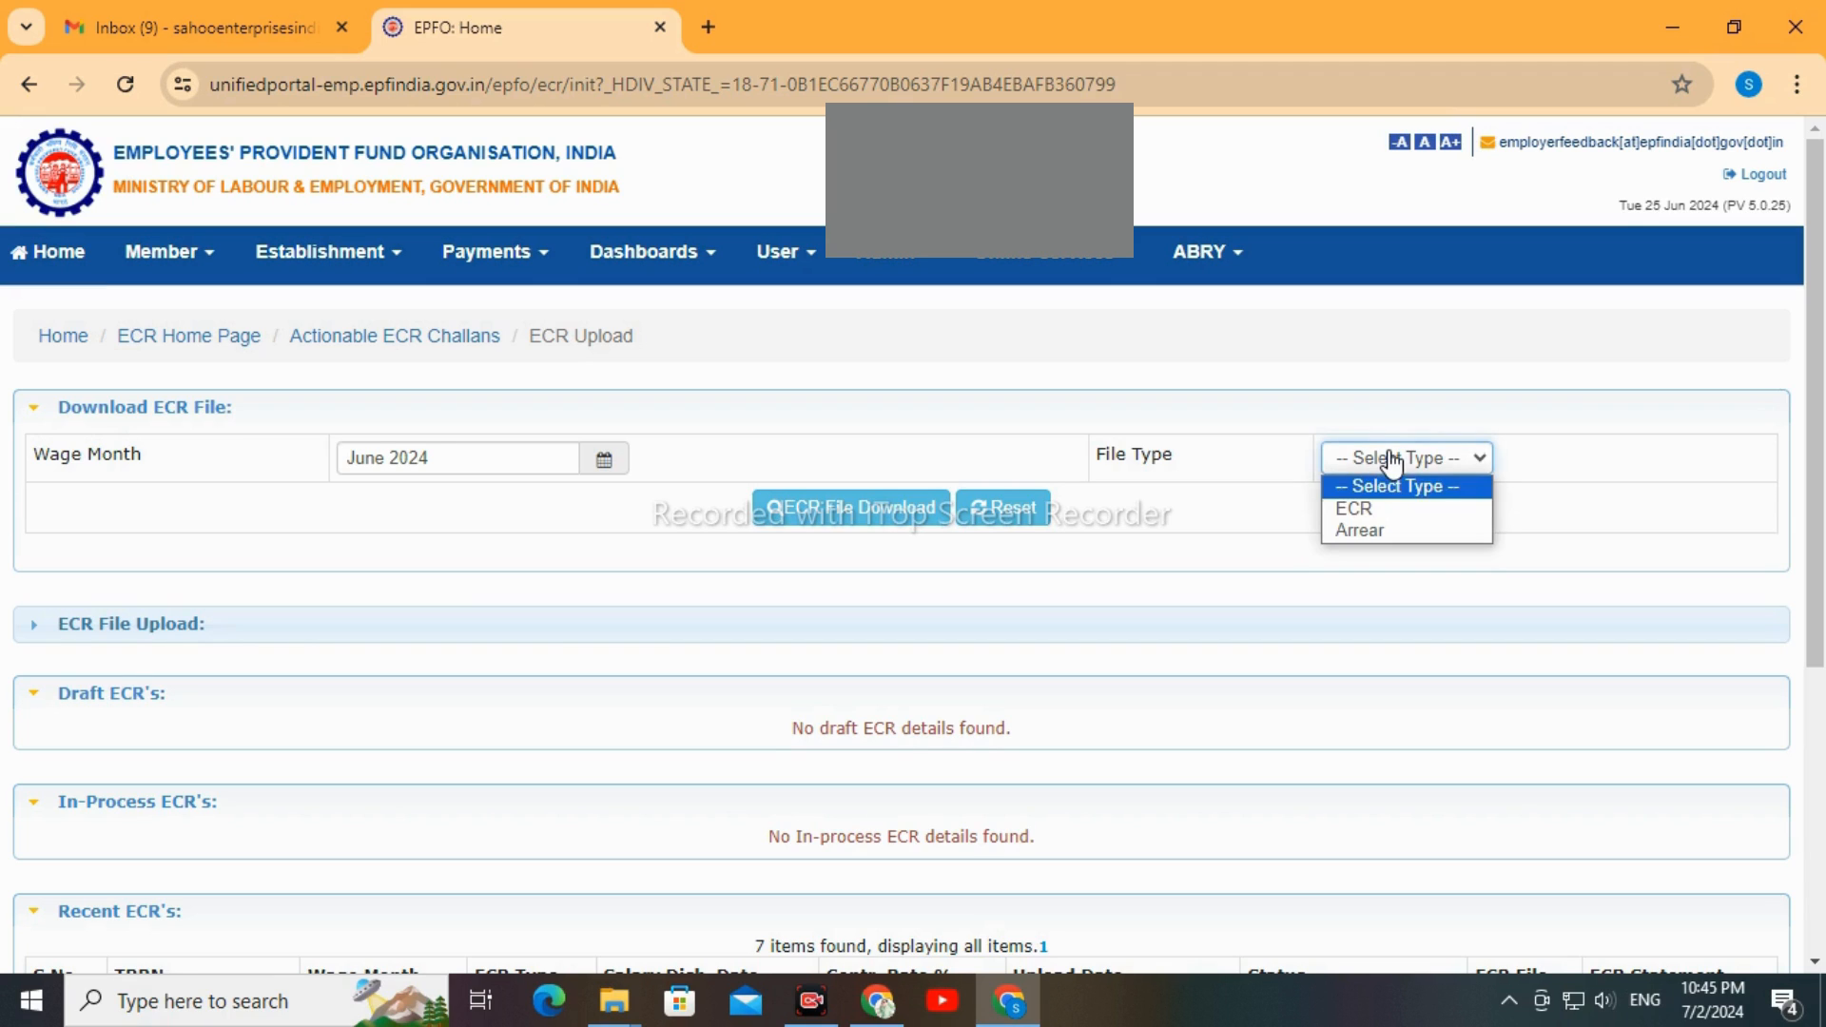
pyautogui.click(1381, 511)
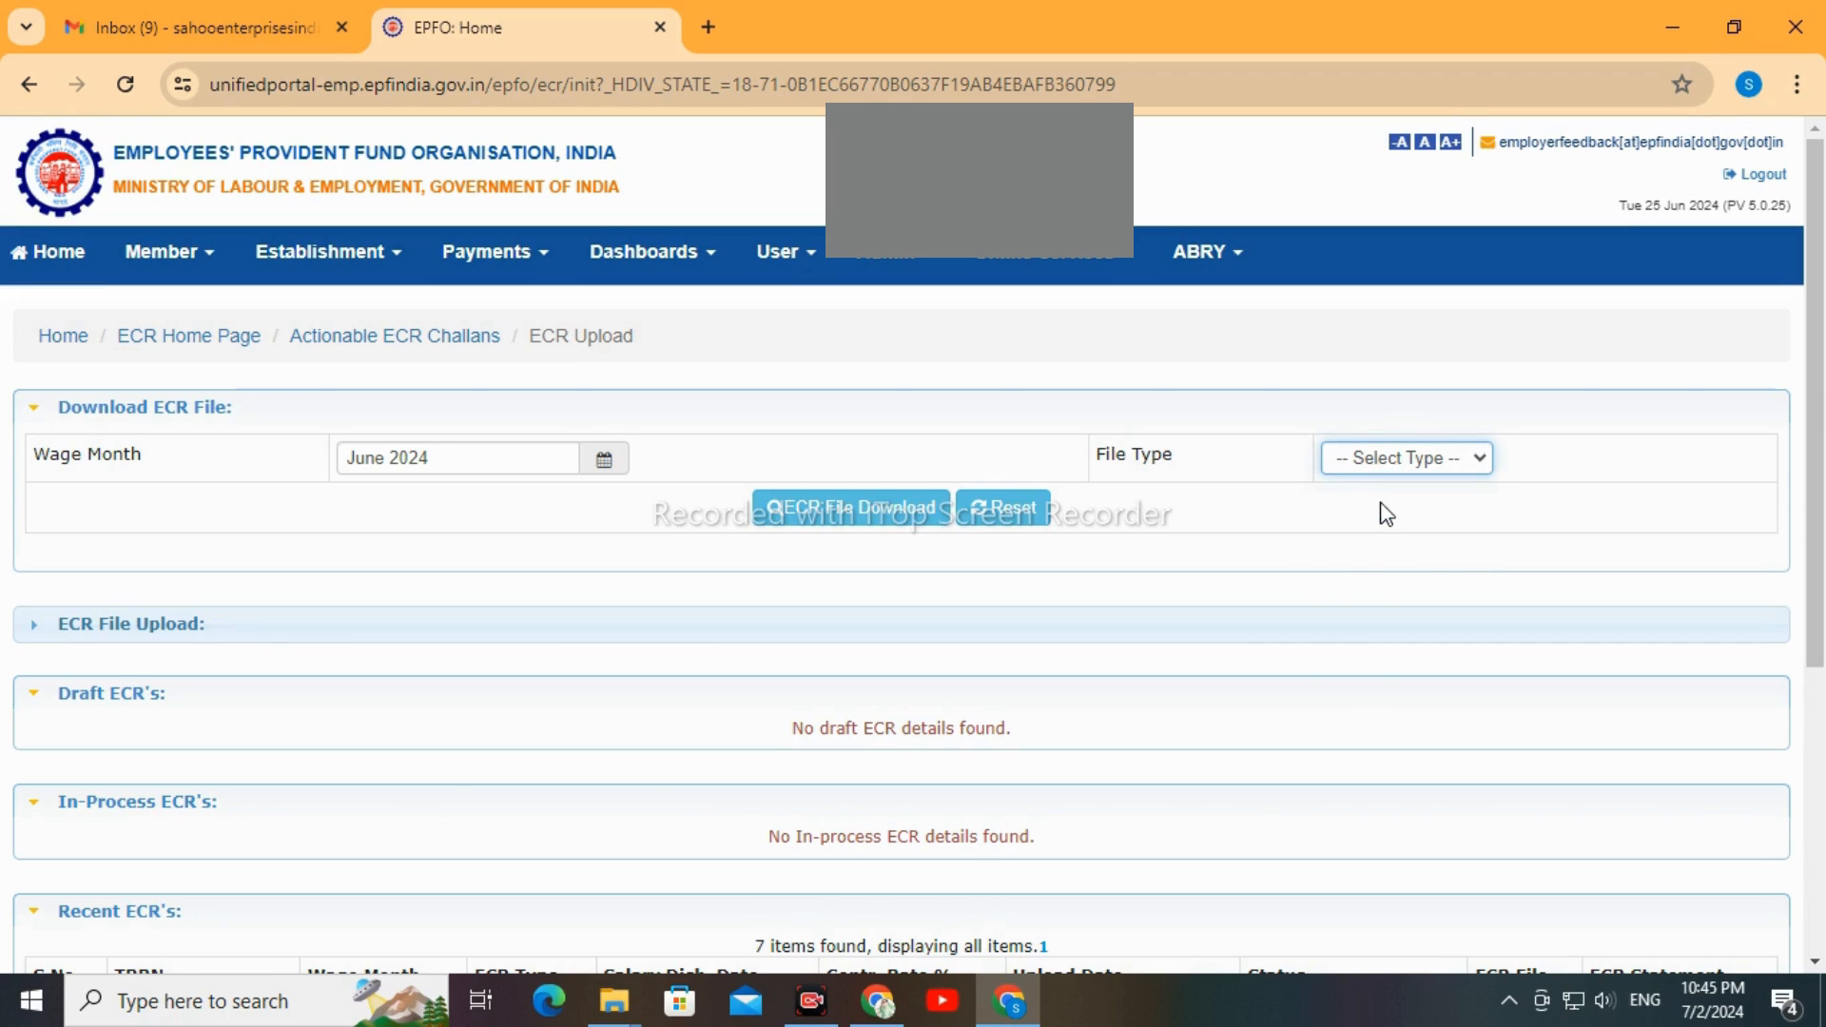
pyautogui.click(834, 519)
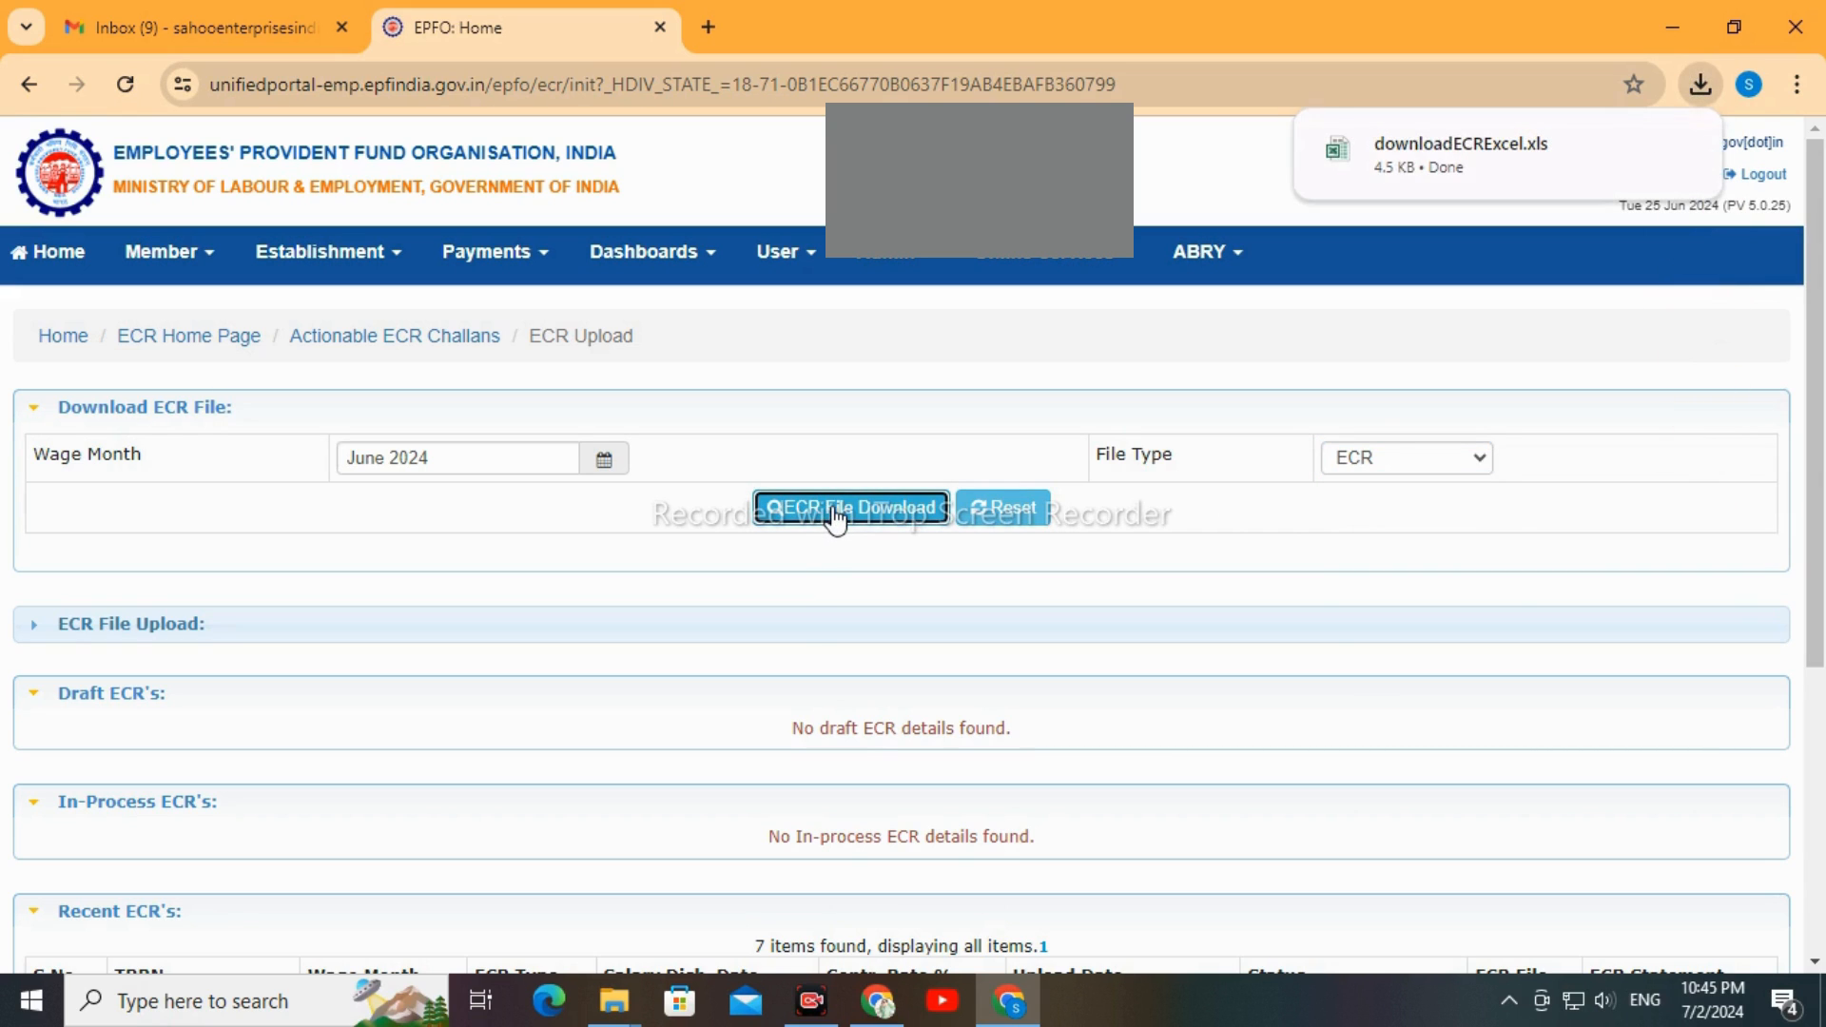
# Put the downloaded downloadECRExcel file from the Downloads folder into the JUNE -2024 folder
pyautogui.click(1628, 150)
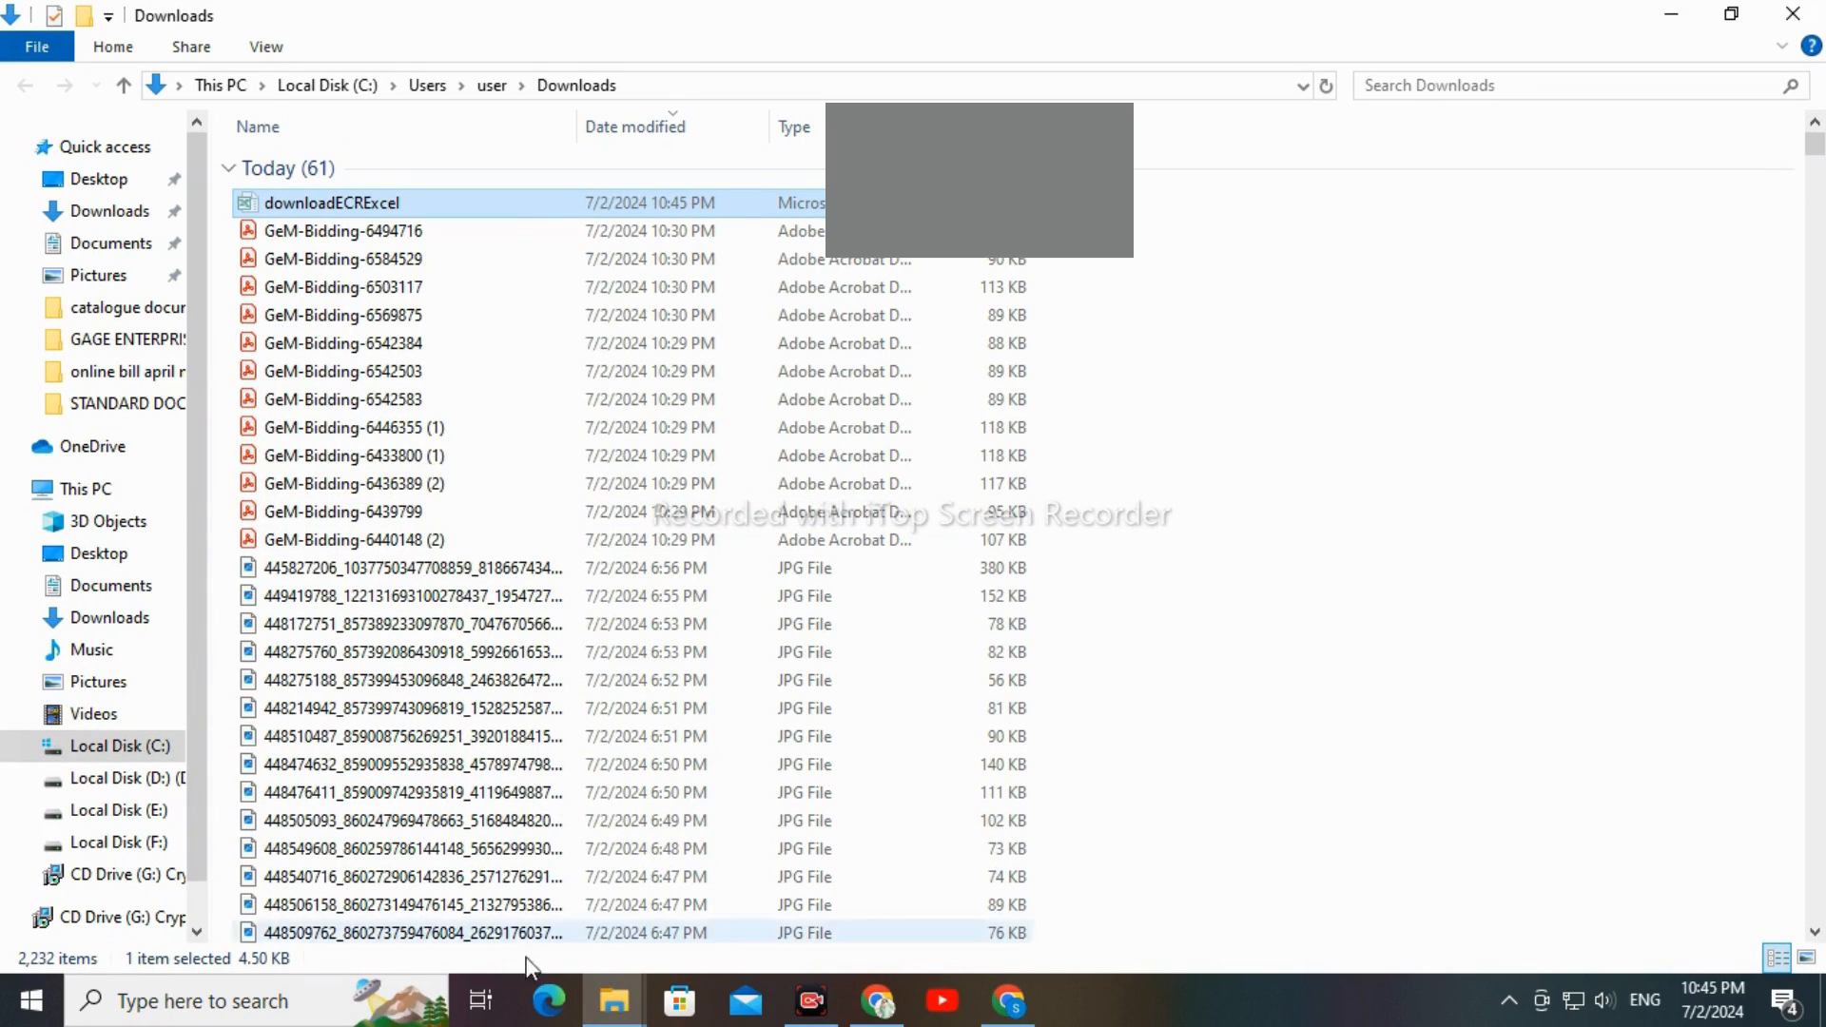
pyautogui.click(615, 1000)
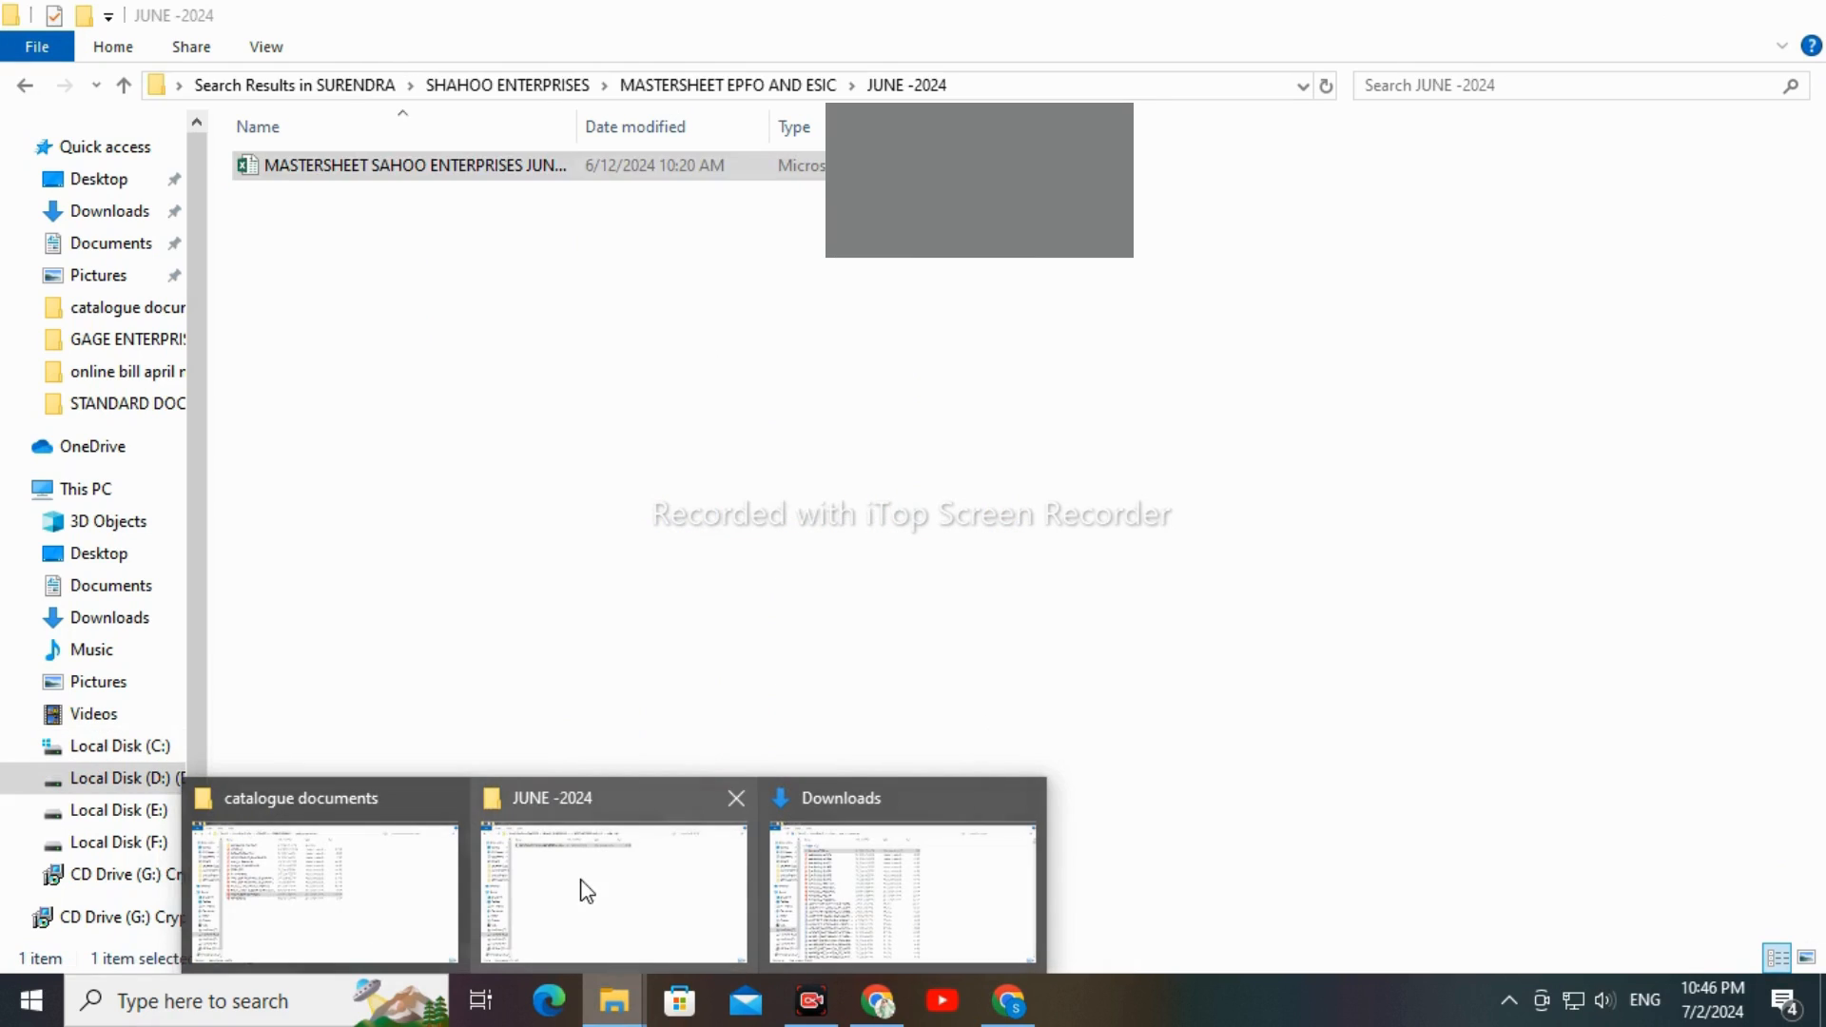
pyautogui.click(585, 899)
pyautogui.hotkey('ctrl', 'v')
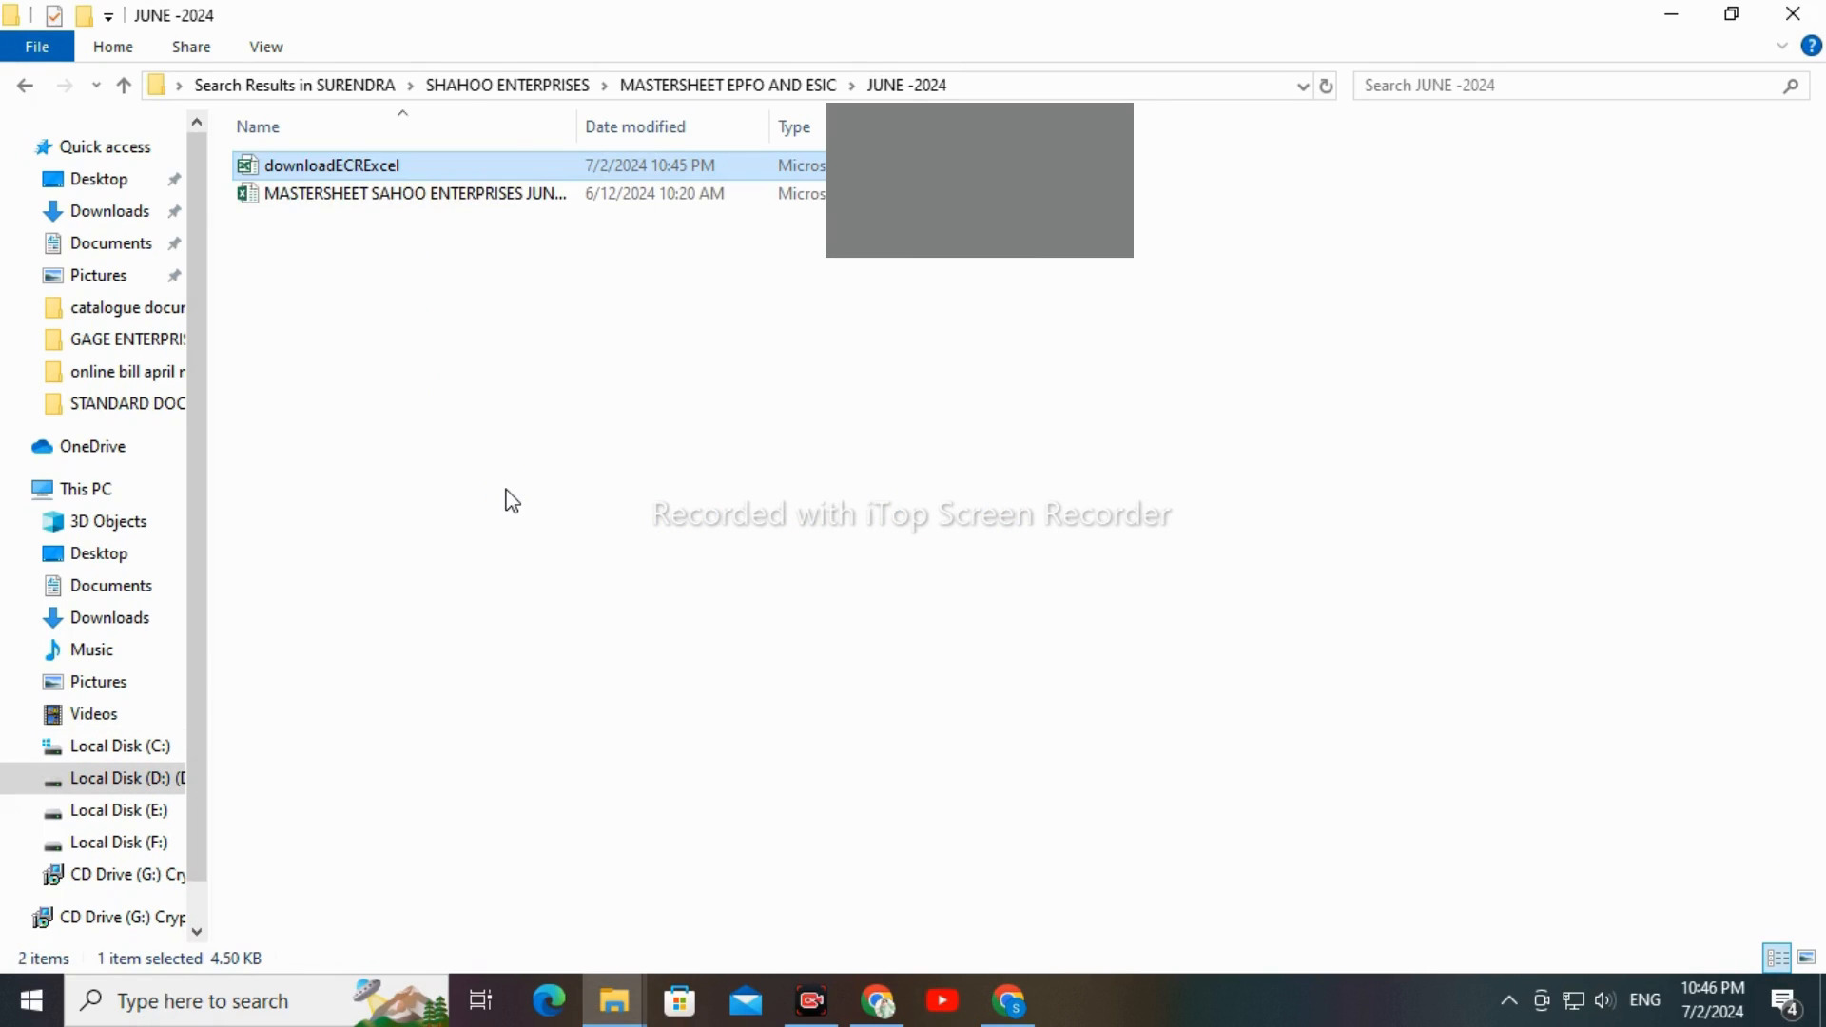
pyautogui.click(378, 349)
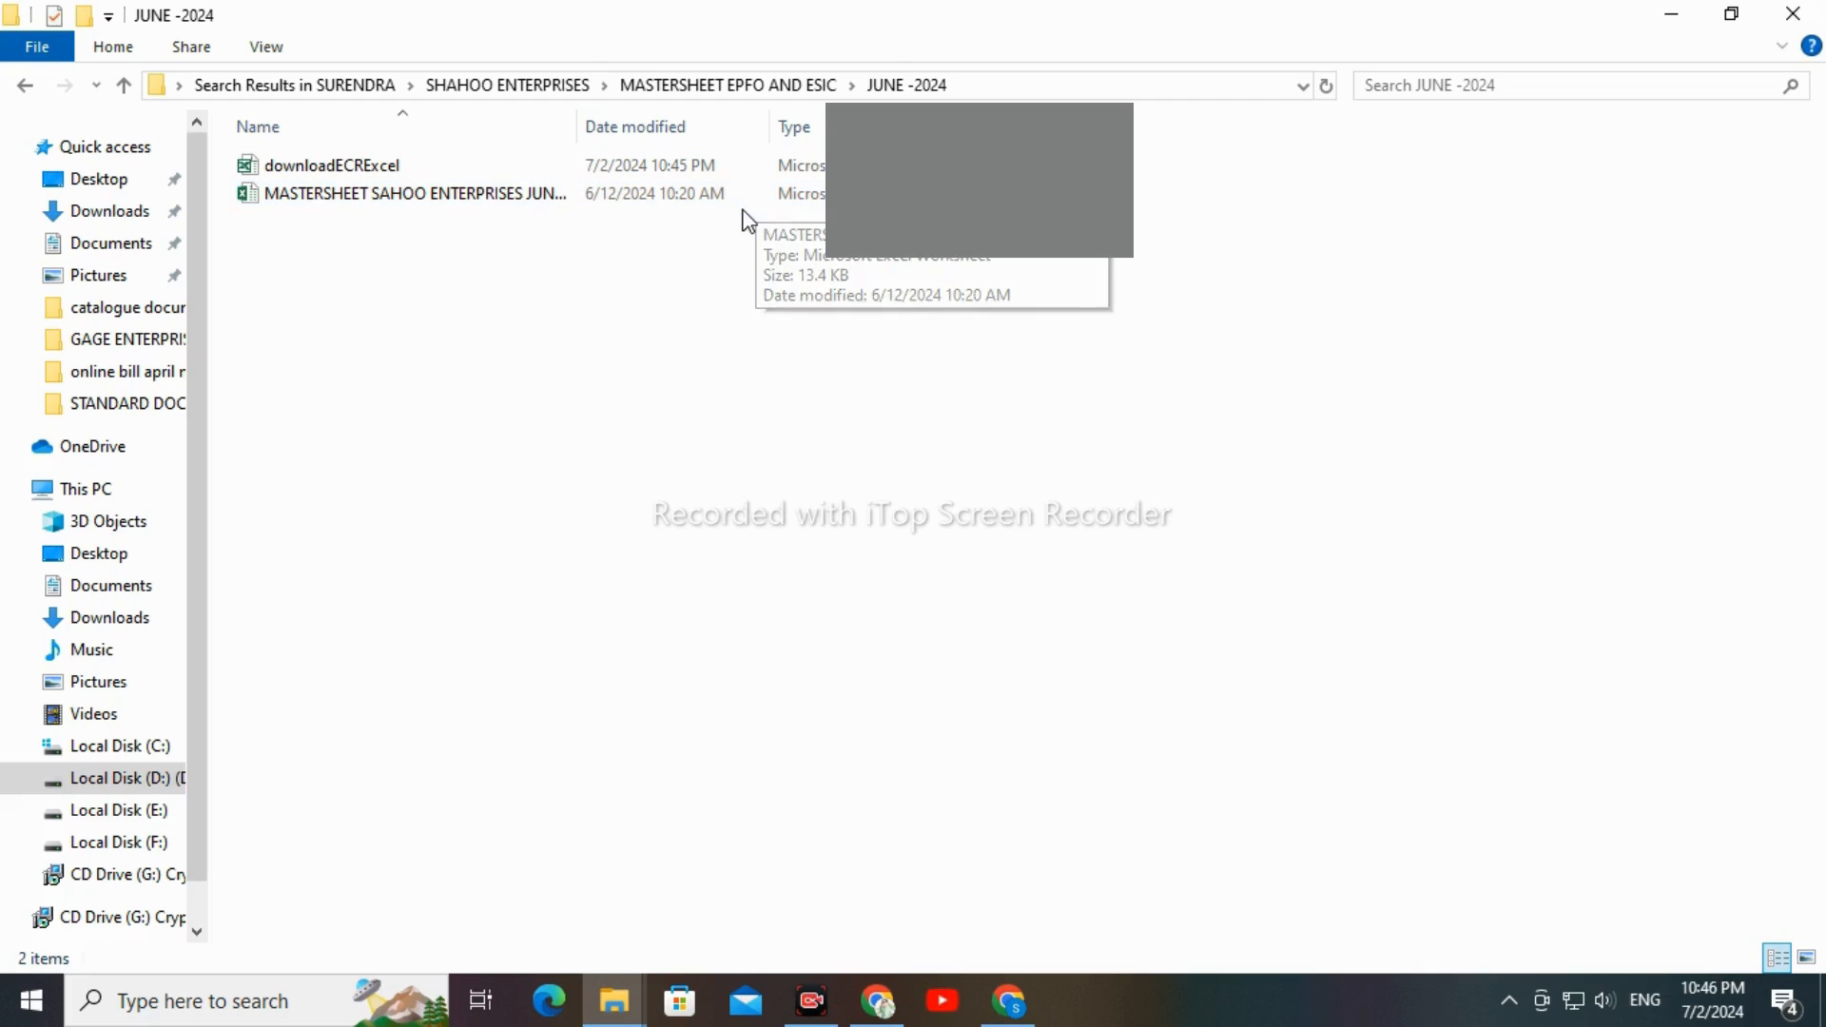
# Open the MASTERSHEET SAHOO ENTERPRISES JUNE-2024 workbook and rename its MAY-2024 sheet to "JUNE -2024"
pyautogui.click(608, 203)
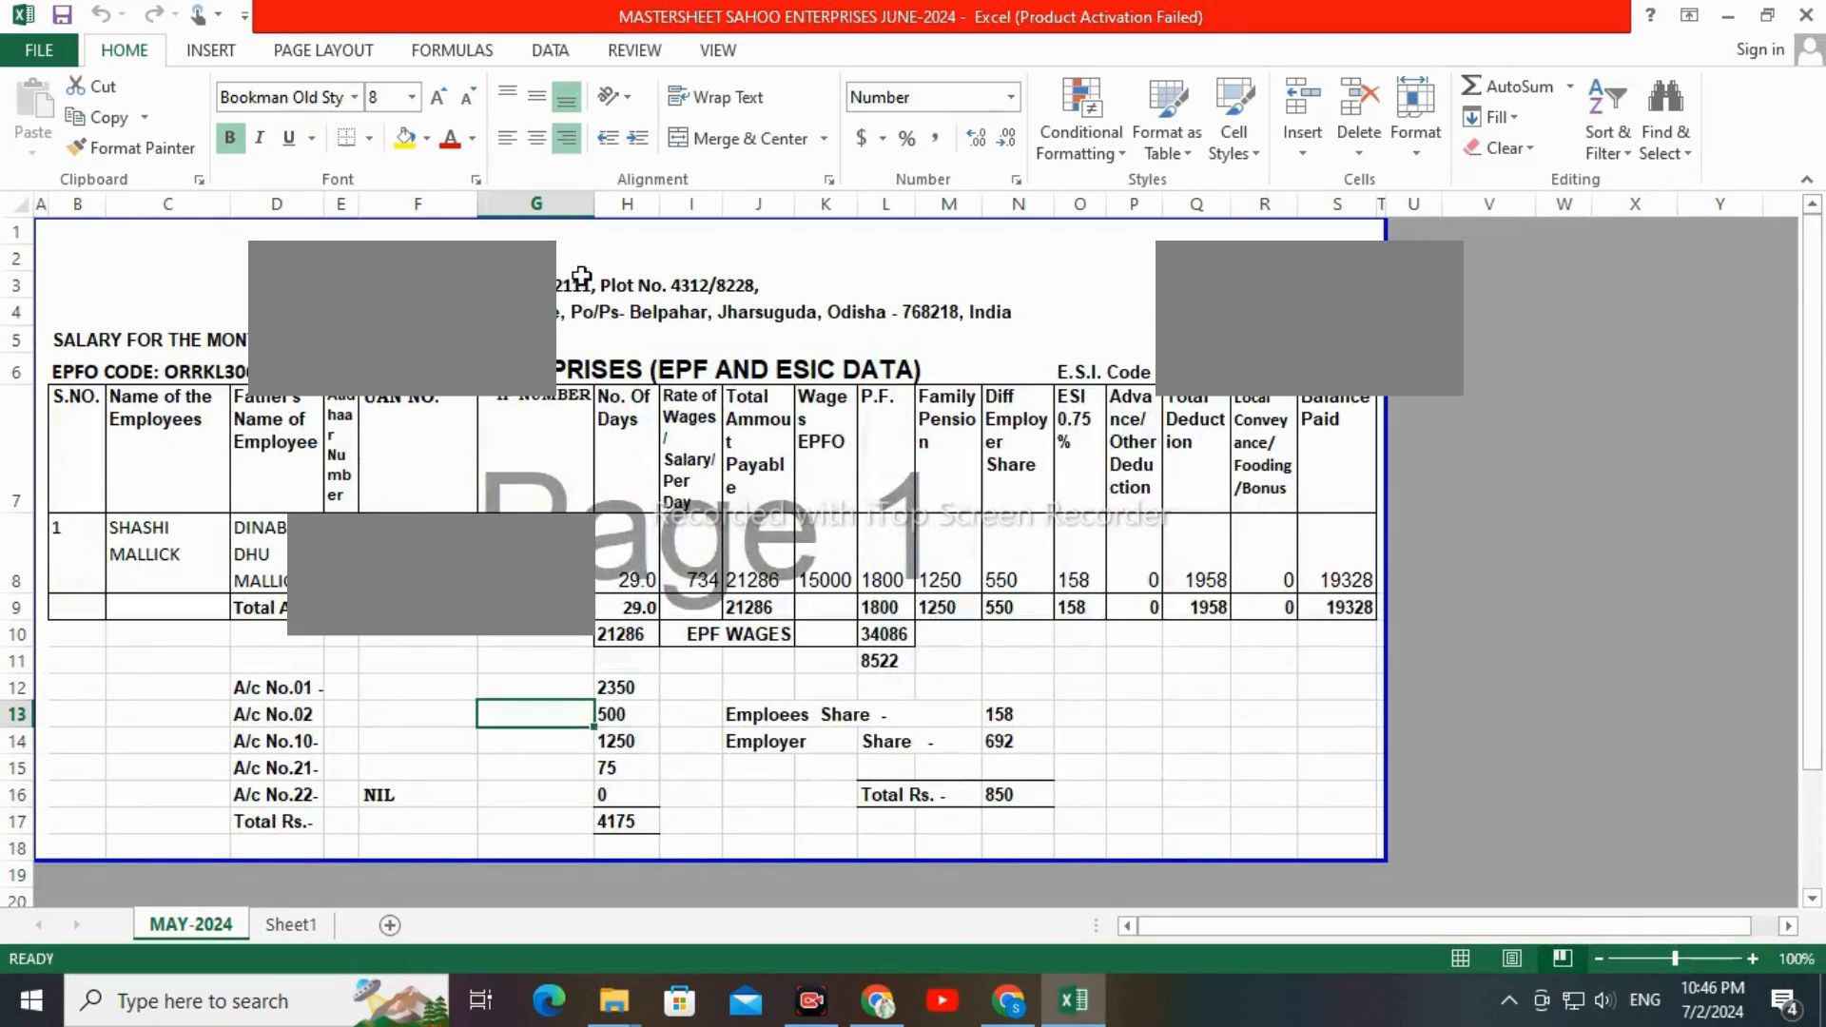
pyautogui.click(1180, 750)
pyautogui.doubleClick(179, 924)
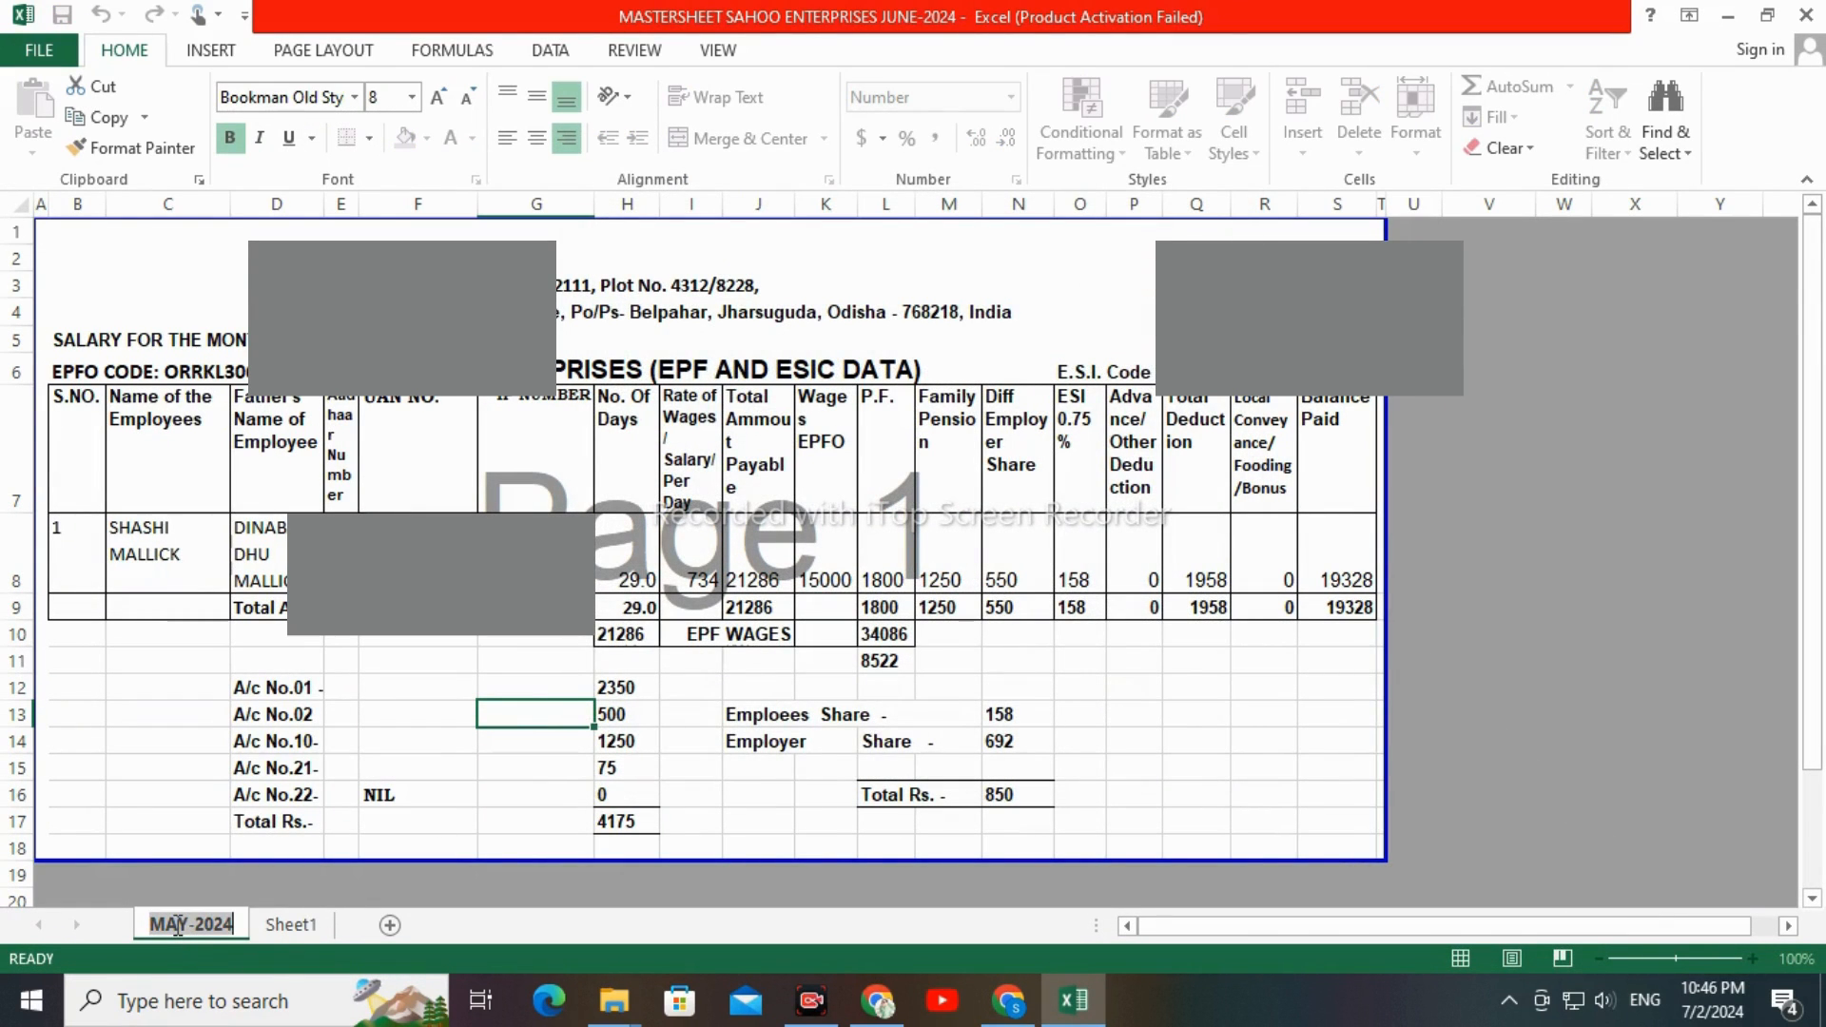
pyautogui.write('JUNE')
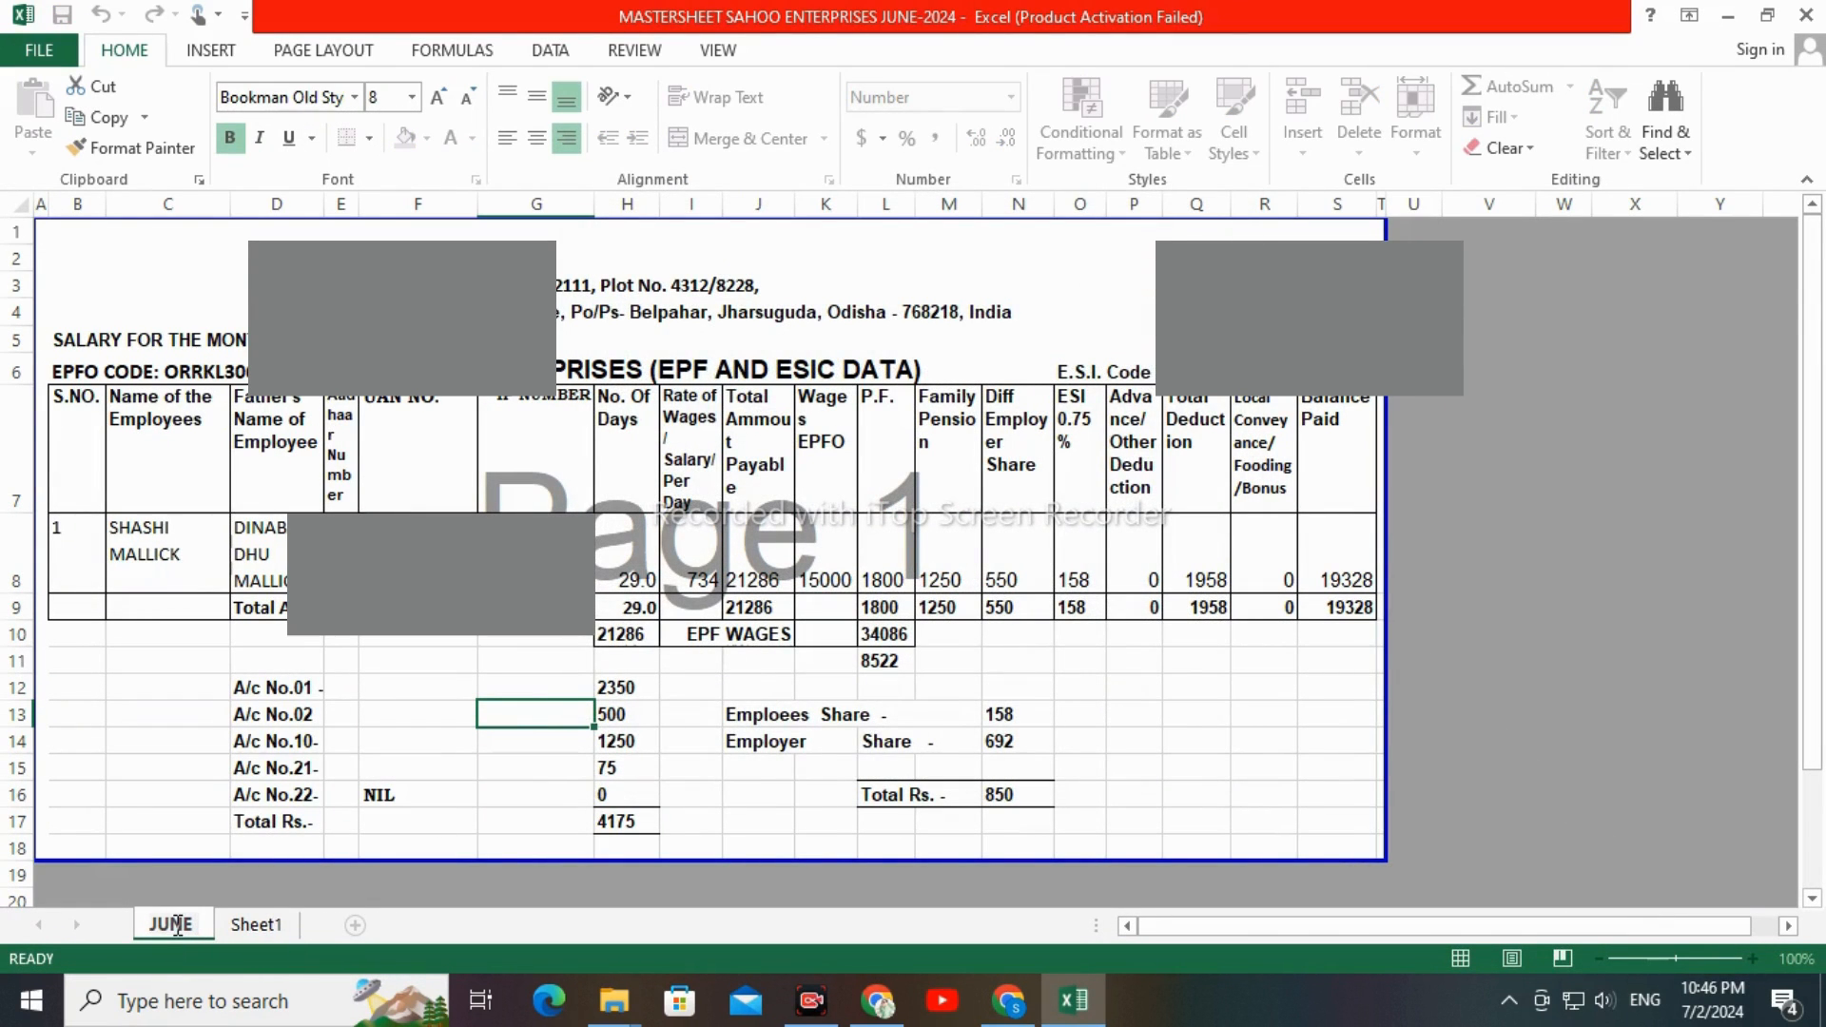
pyautogui.write(' -2024')
pyautogui.press('Return')
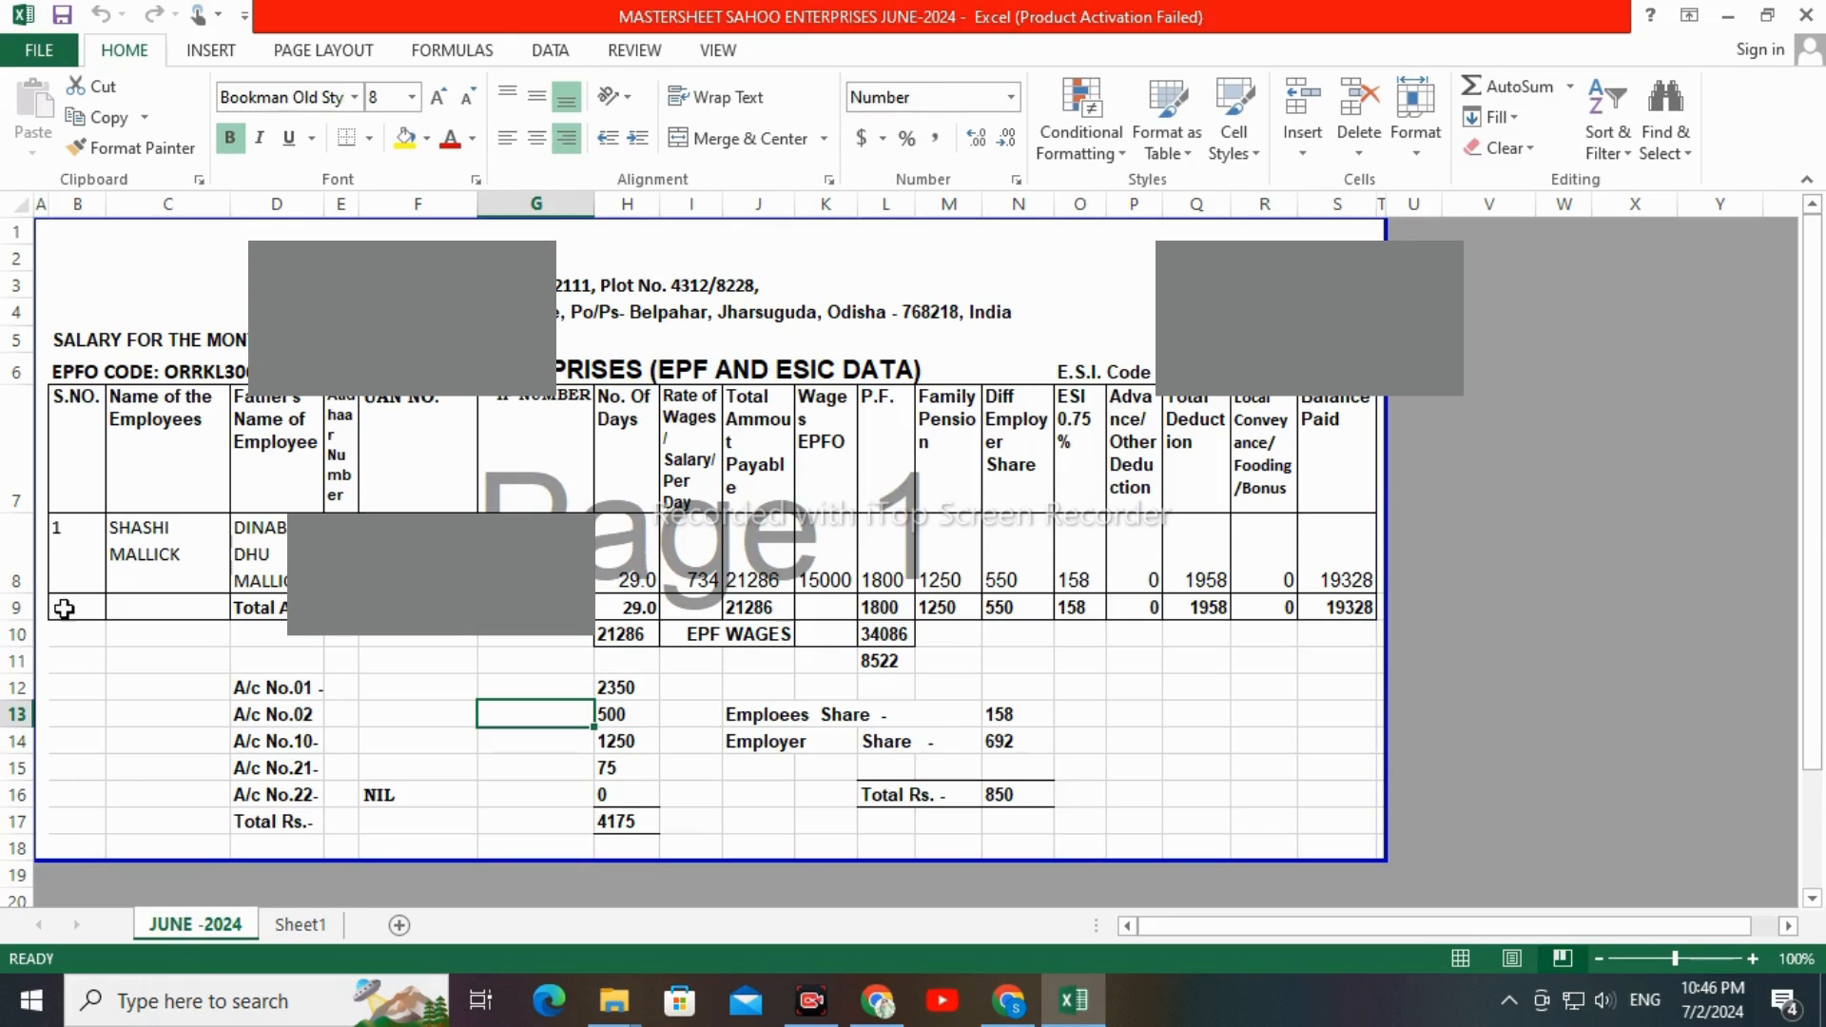
# Edit the month in the "SALARY FOR THE MONTH" heading in row 5 of the JUNE -2024 sheet
pyautogui.doubleClick(76, 340)
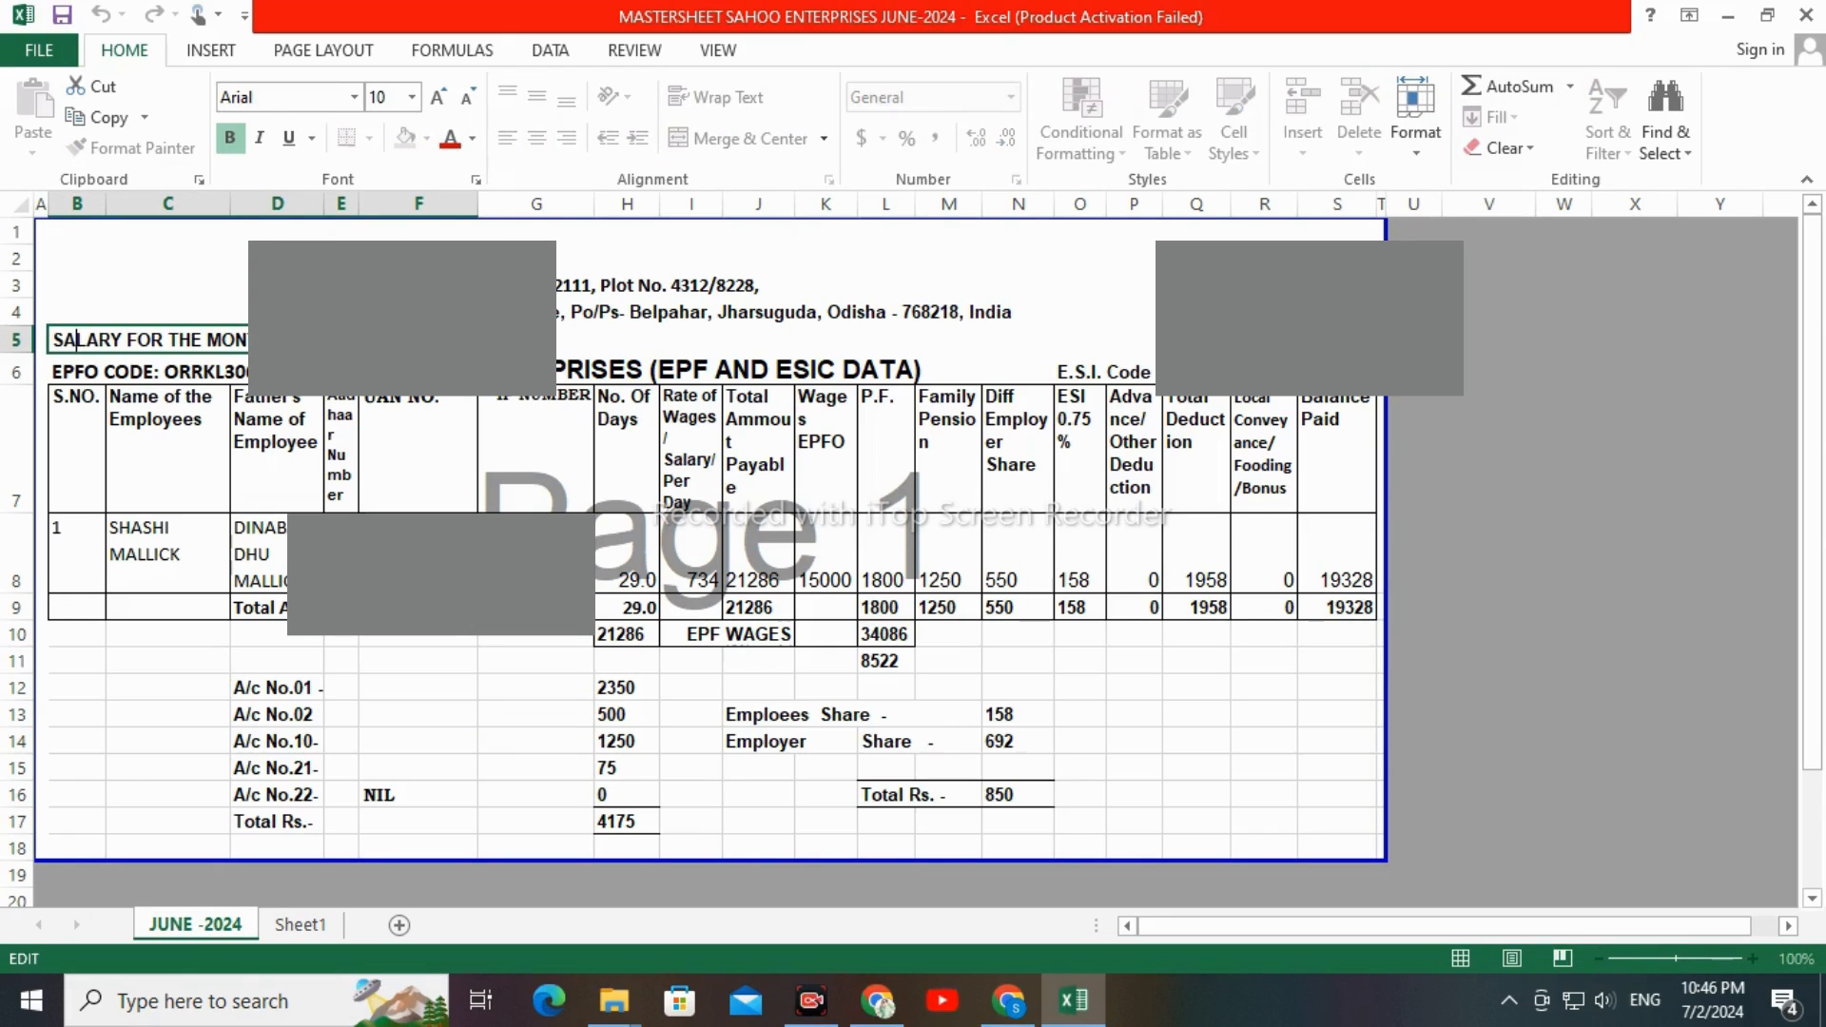
pyautogui.moveTo(335, 340); pyautogui.dragTo(420, 340)
pyautogui.press('Return')
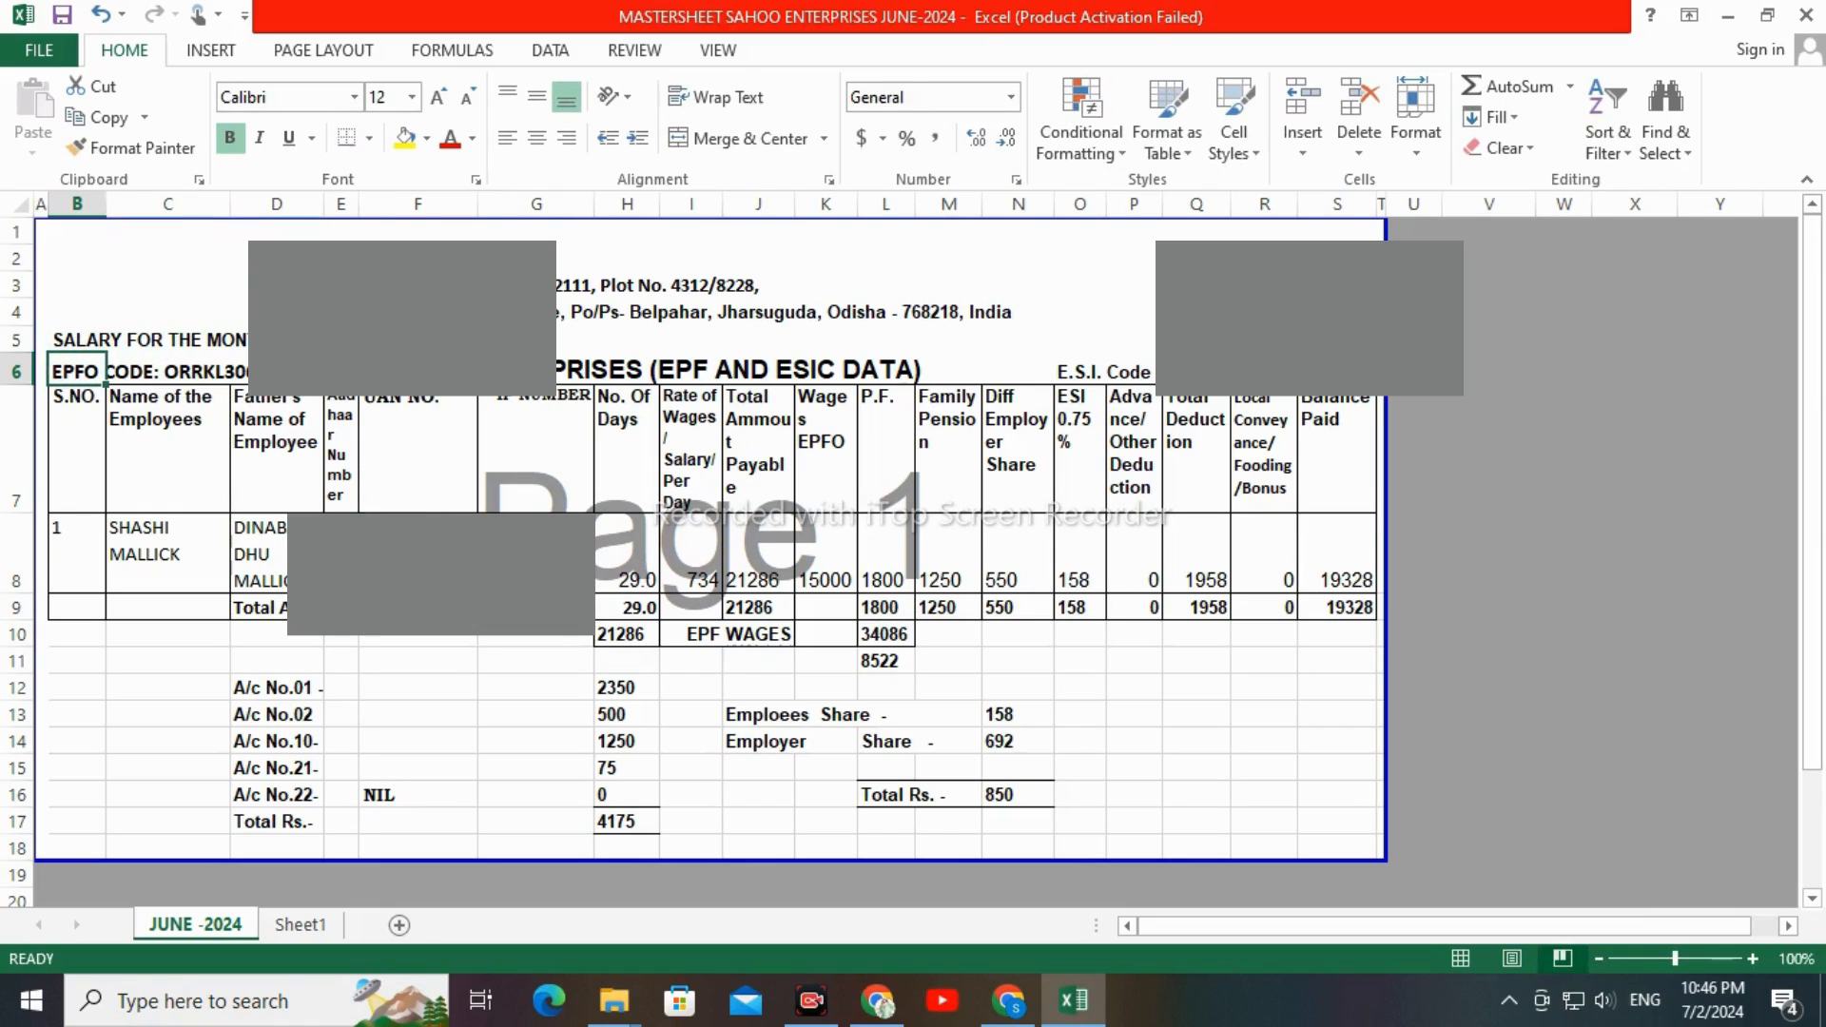
pyautogui.click(76, 607)
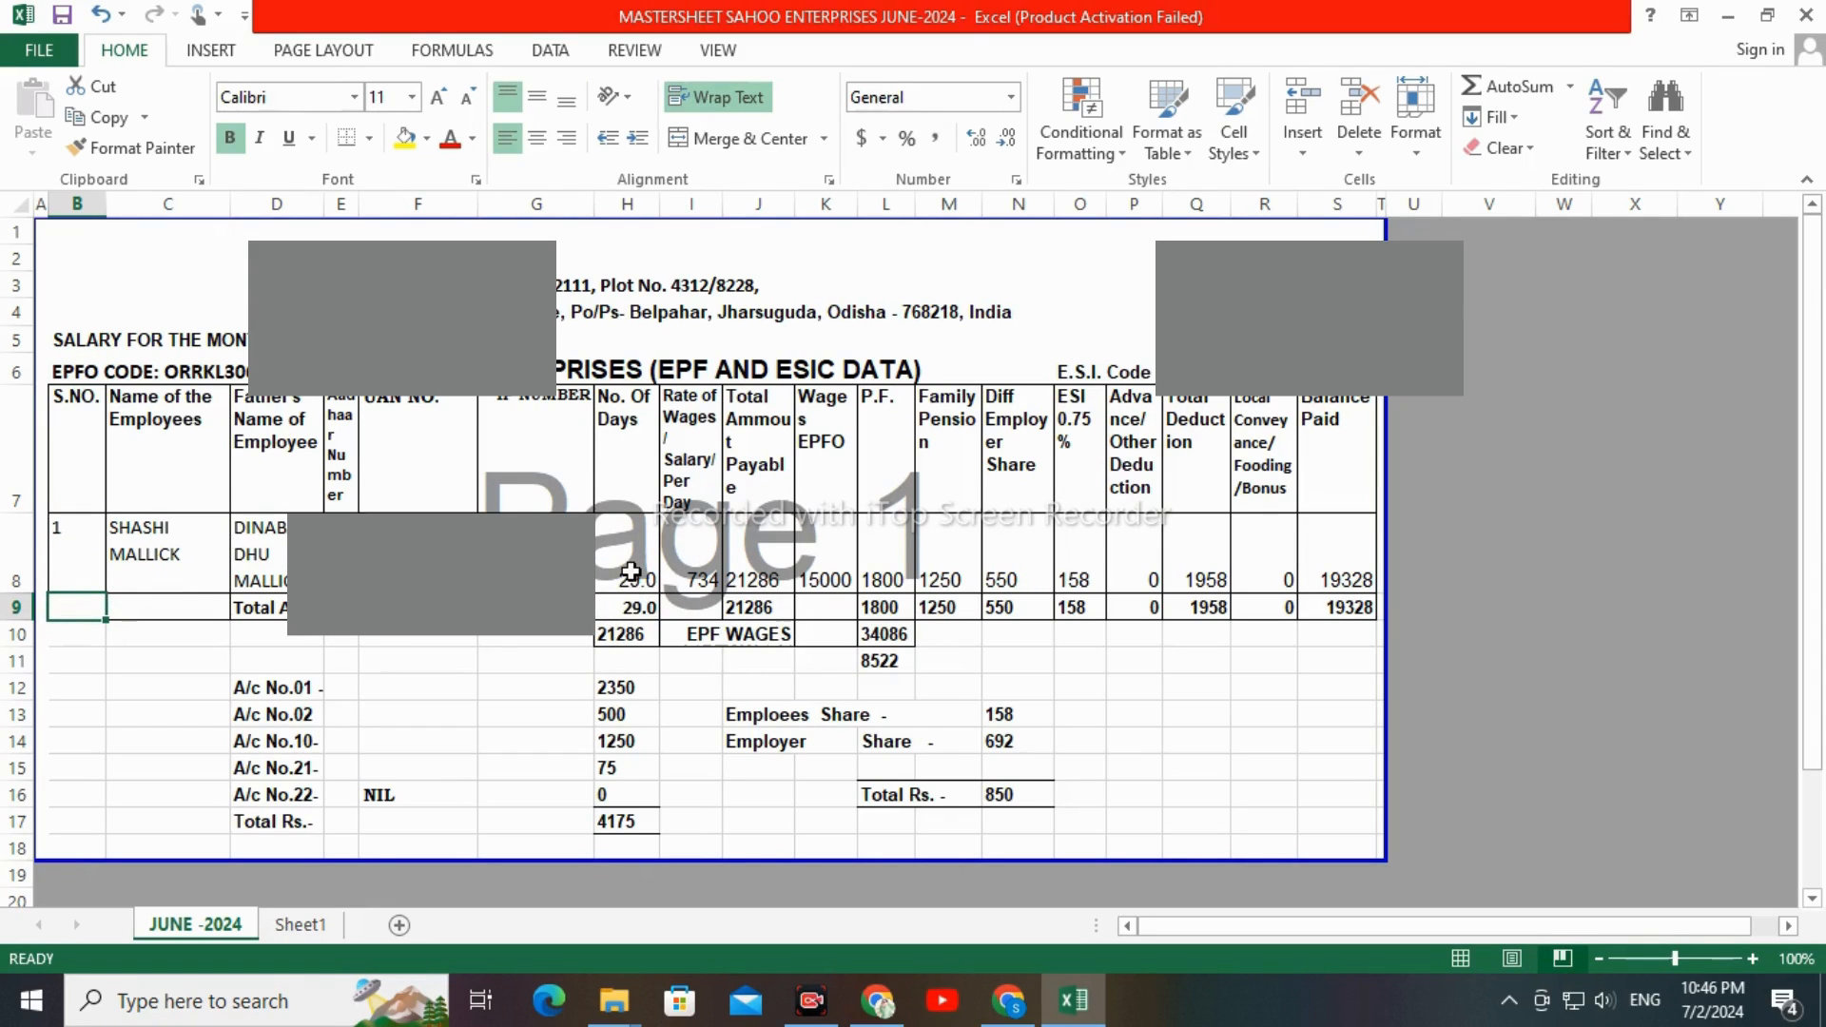
# Set the employee's No. Of Days in row 8 to 28 and review the rate, total amount and EPFO wages cells
pyautogui.click(647, 580)
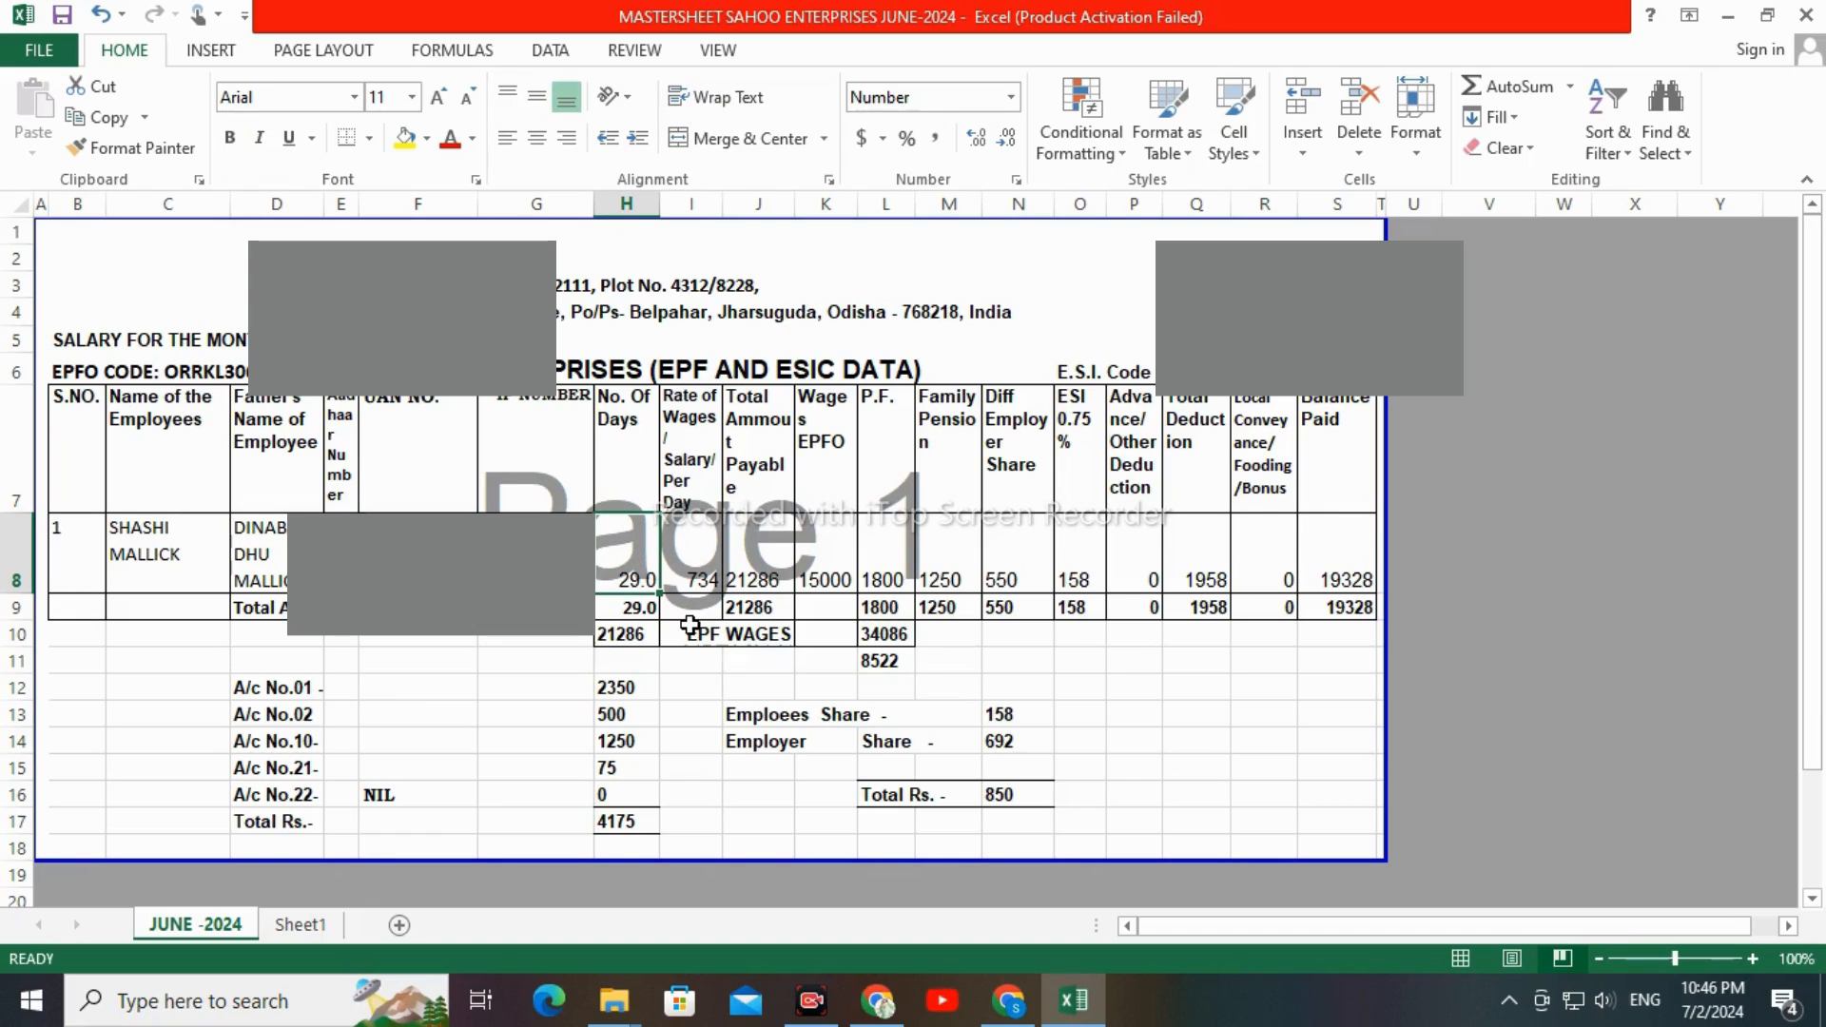
pyautogui.write('28')
pyautogui.press('Return')
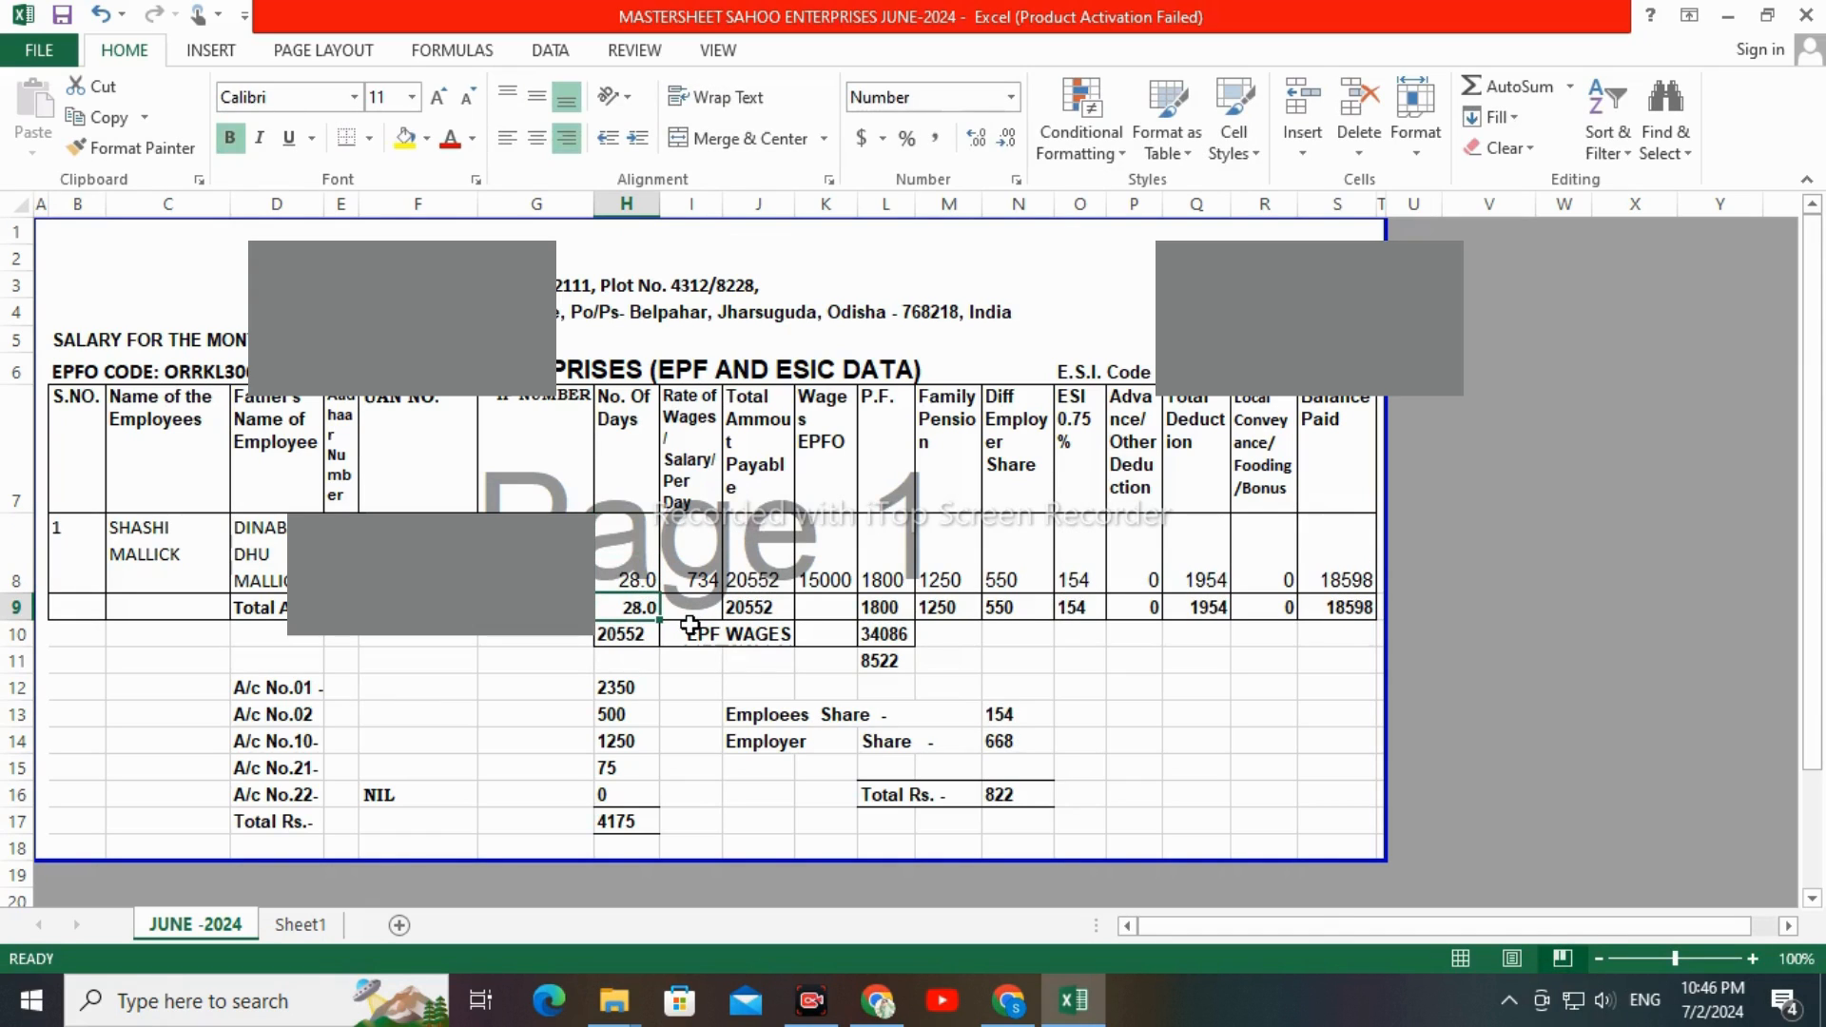
pyautogui.click(696, 563)
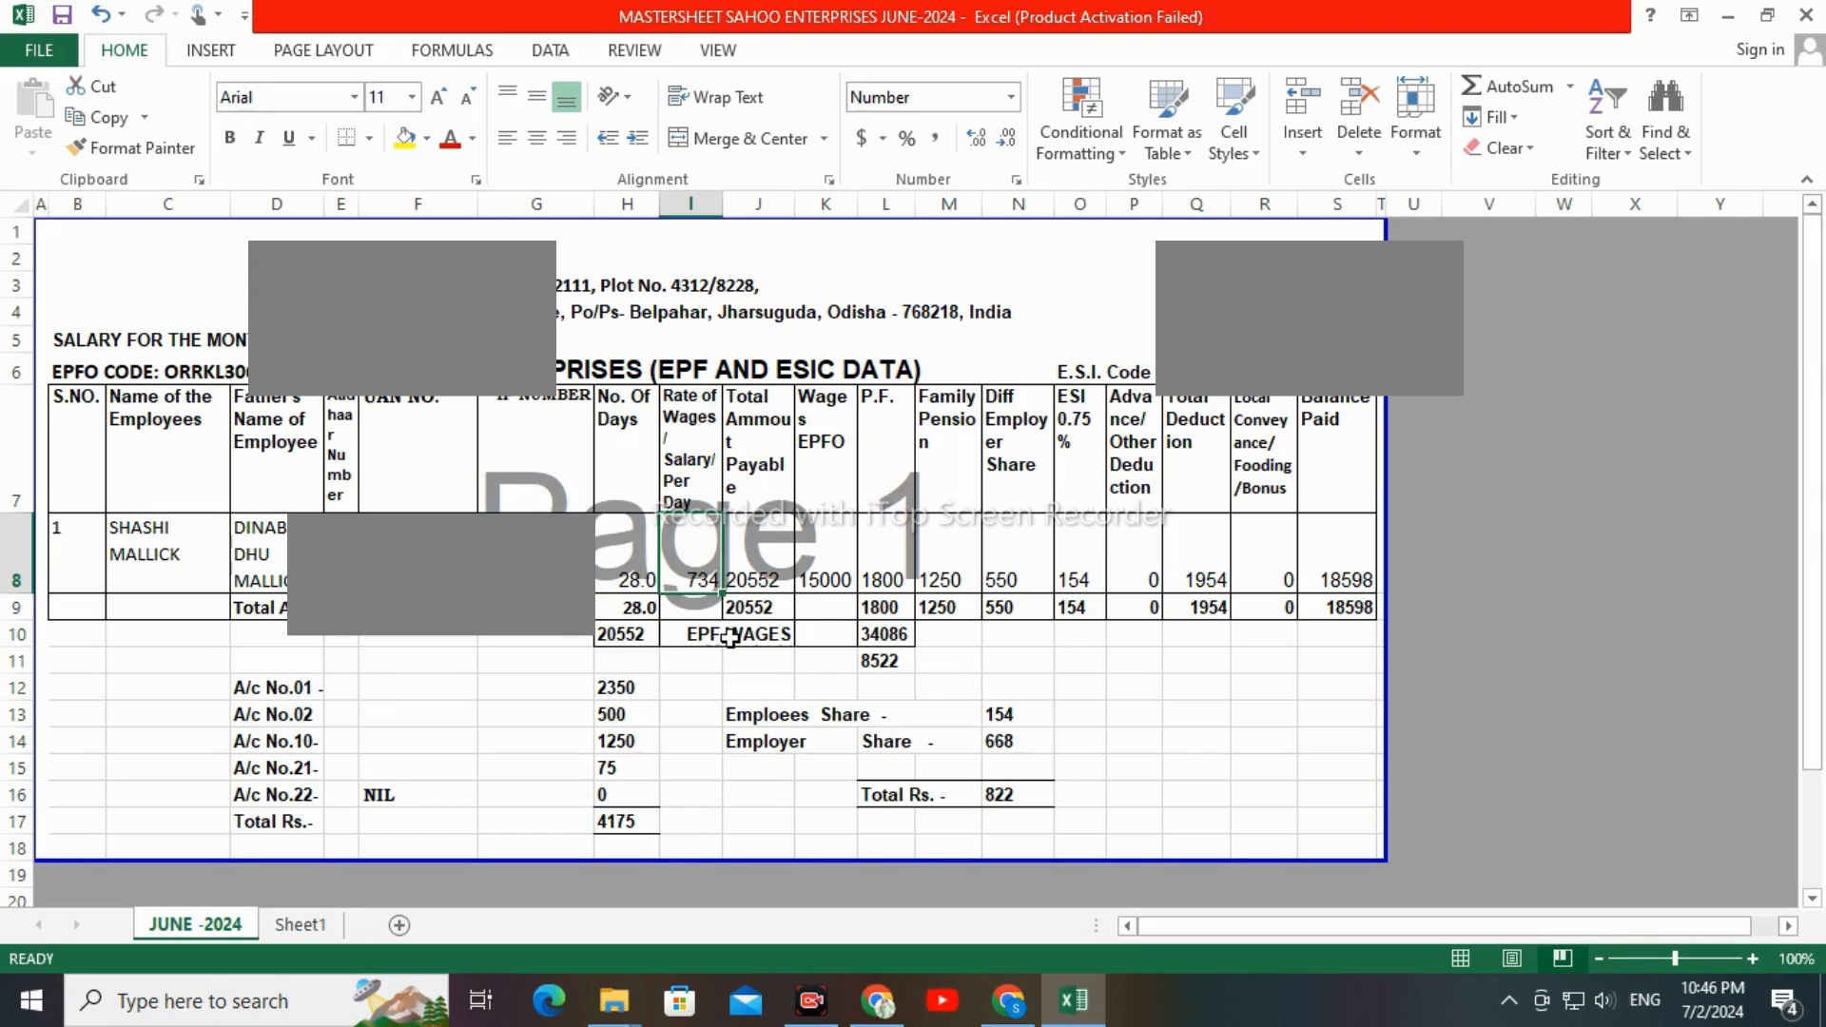
pyautogui.click(781, 553)
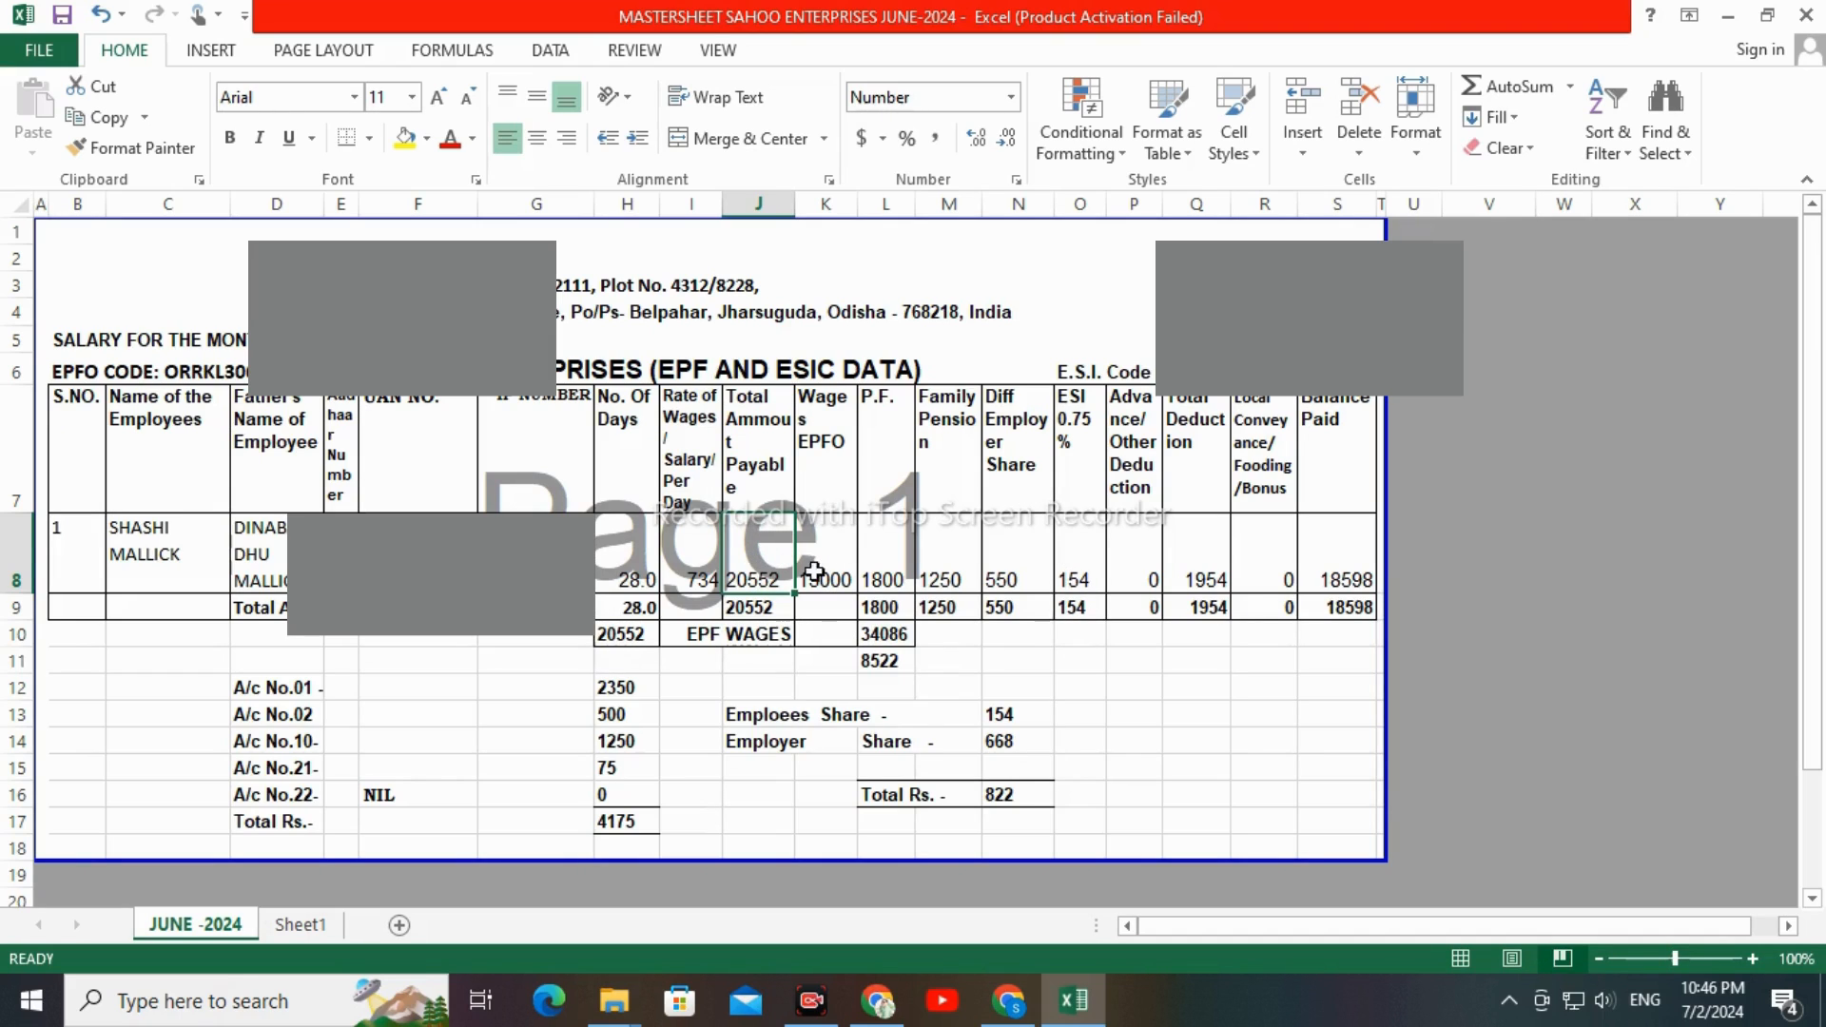
pyautogui.click(836, 534)
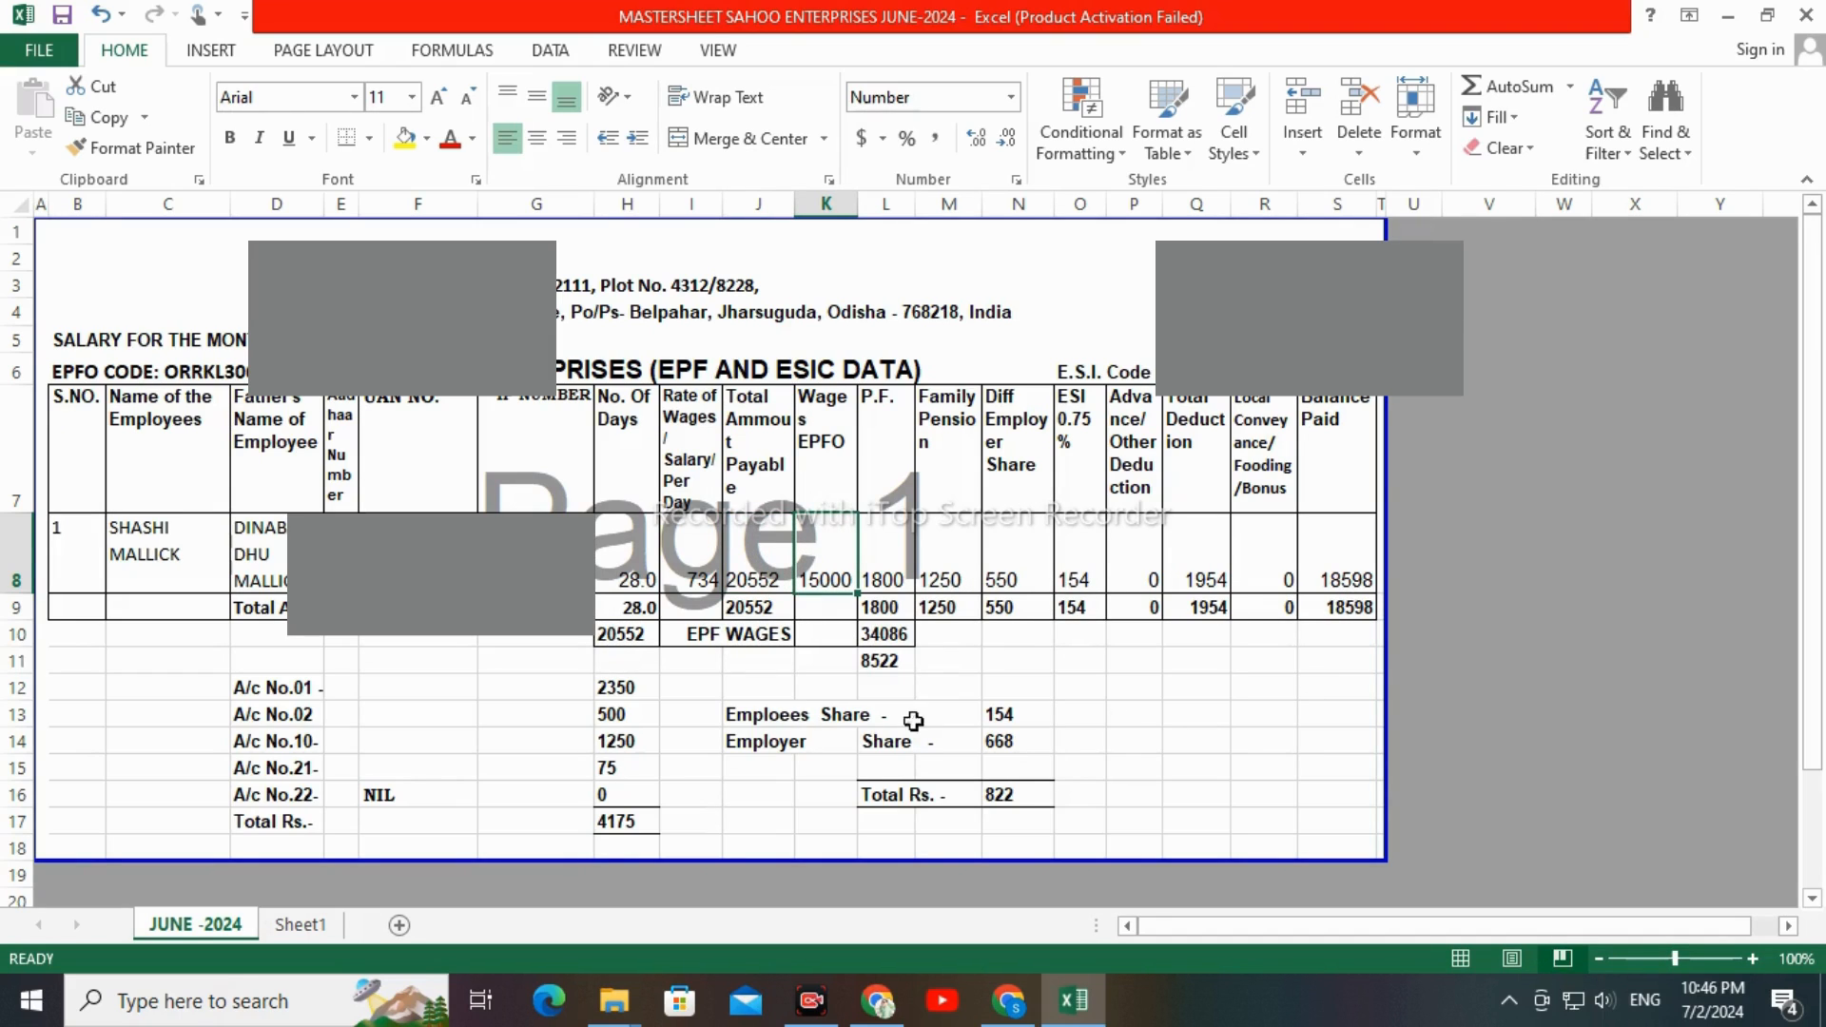
pyautogui.click(712, 743)
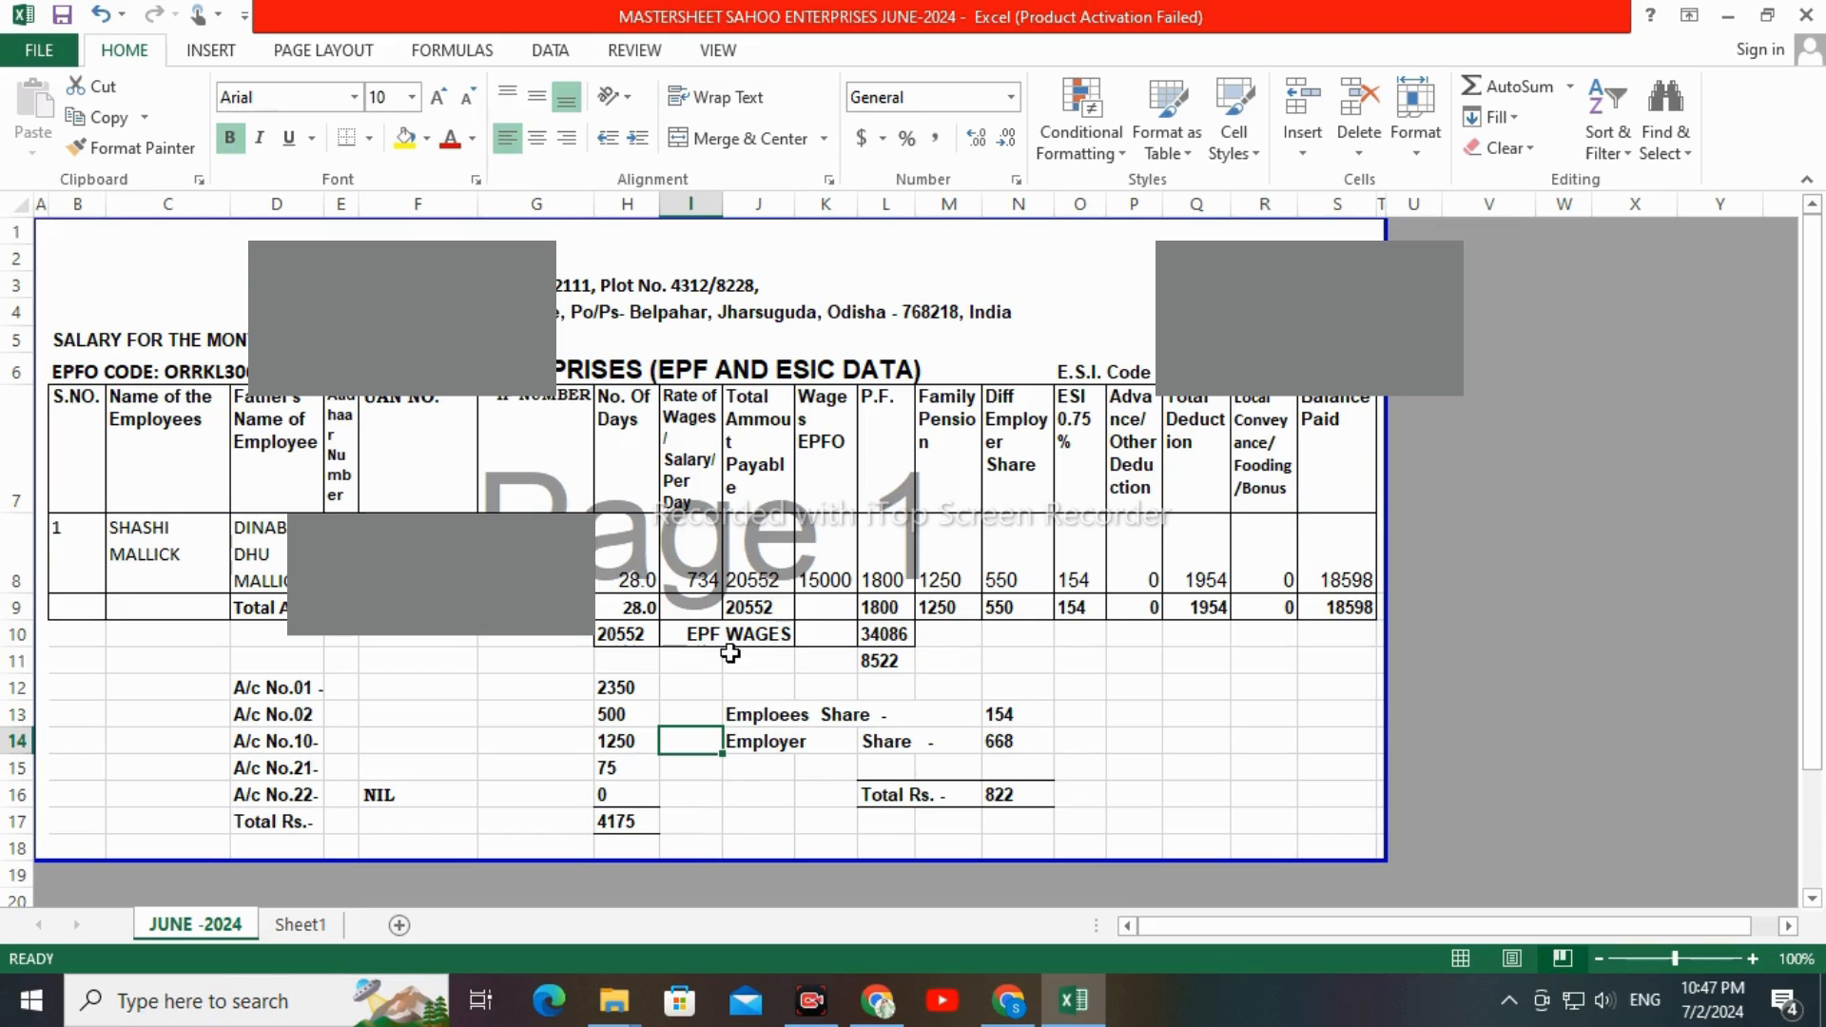
pyautogui.click(510, 661)
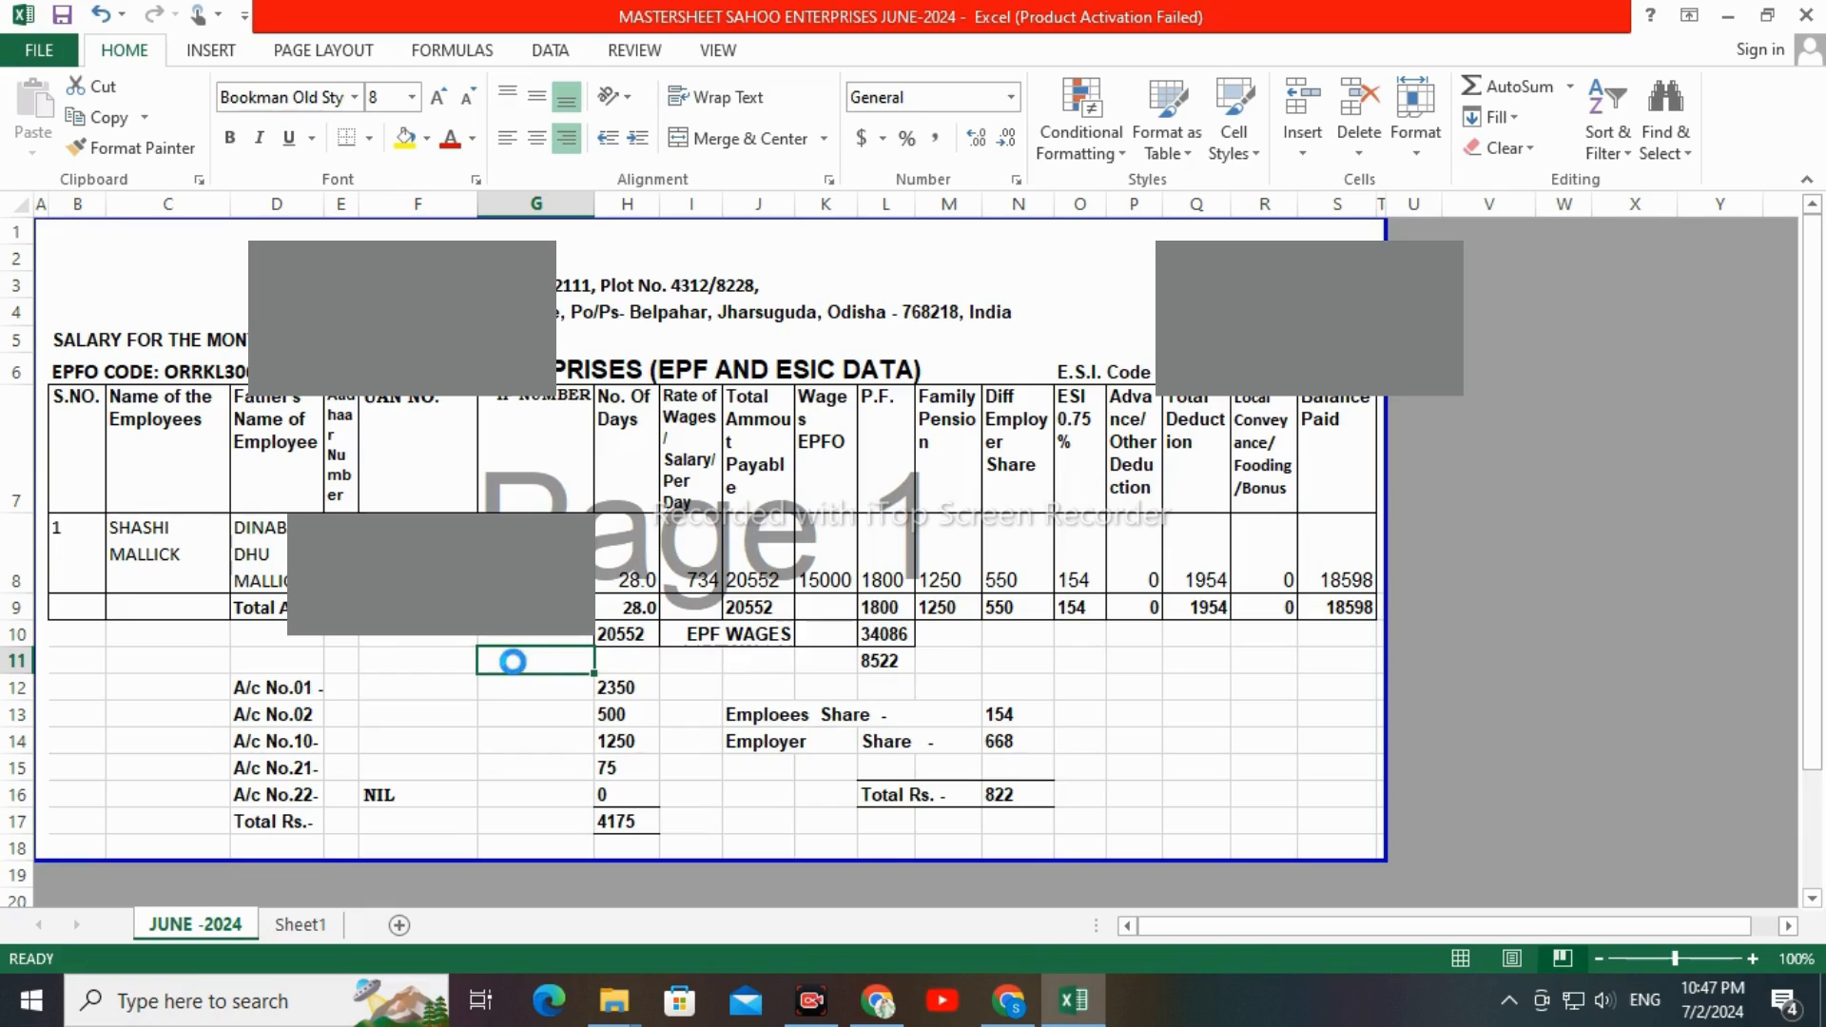
# Open the downloadECRExcel file from the JUNE -2024 folder and enable editing
pyautogui.click(613, 1001)
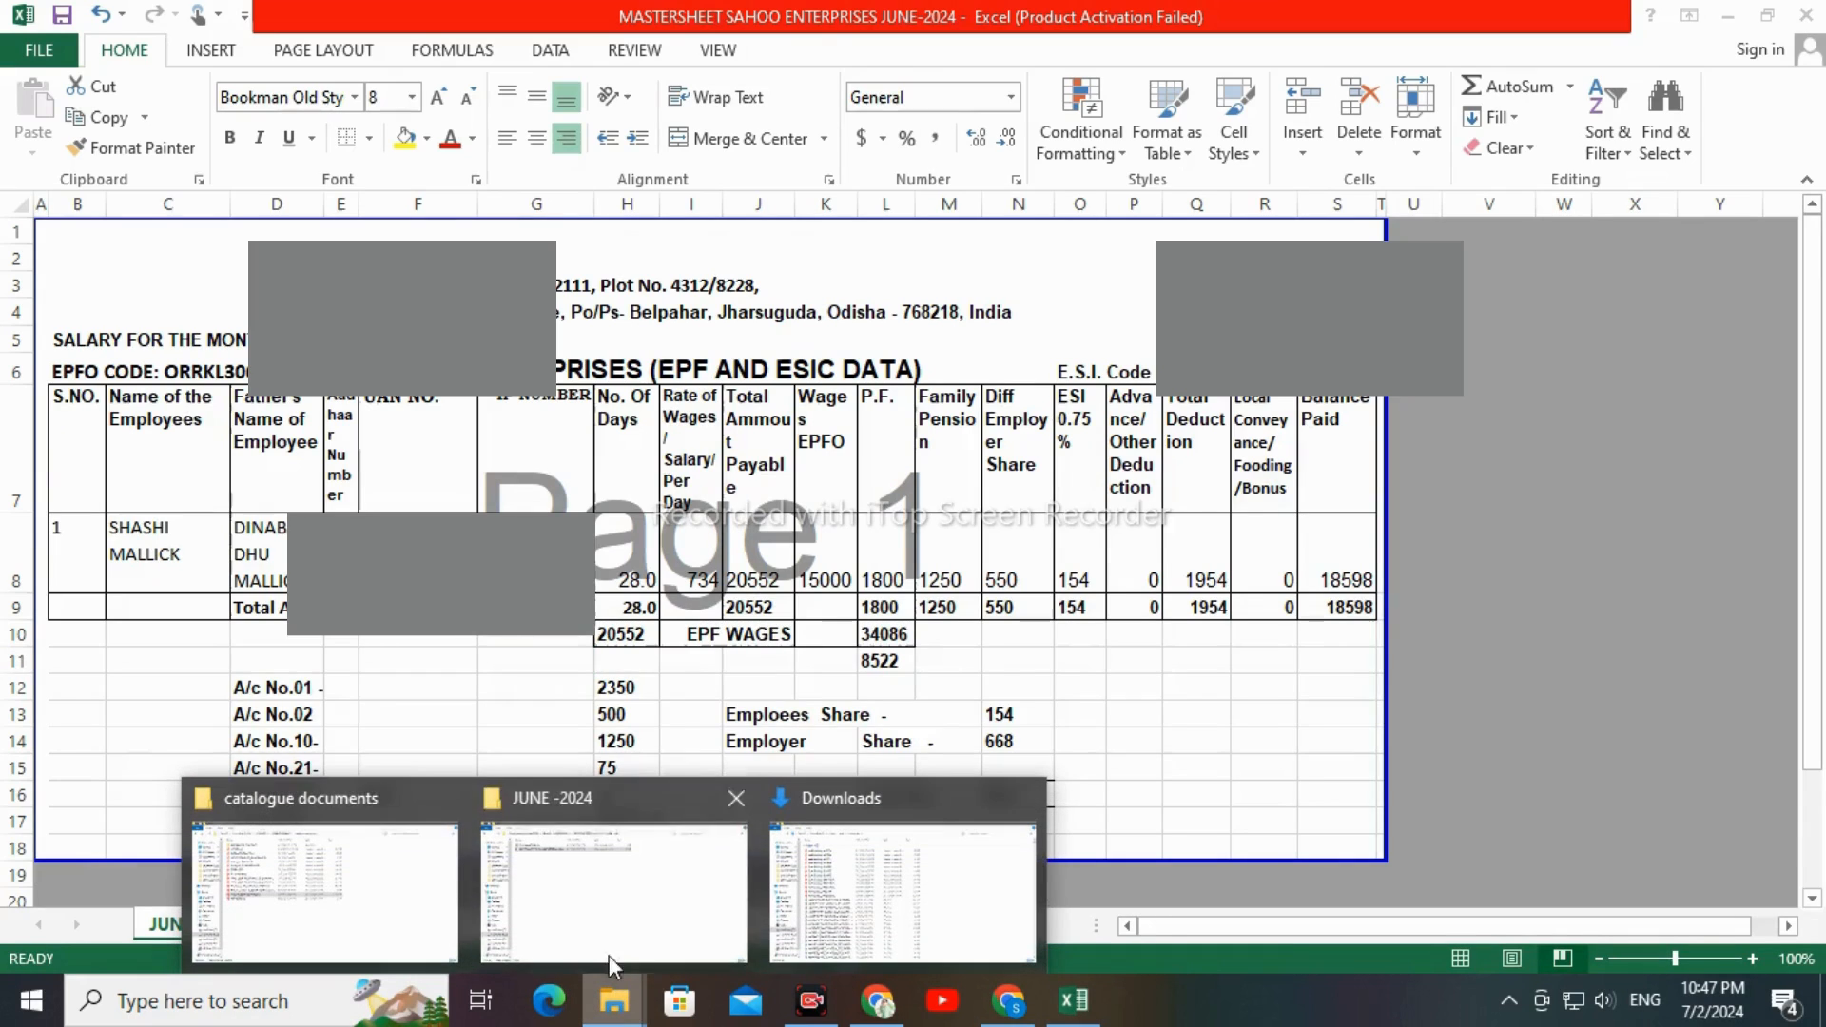
pyautogui.click(567, 916)
pyautogui.doubleClick(318, 166)
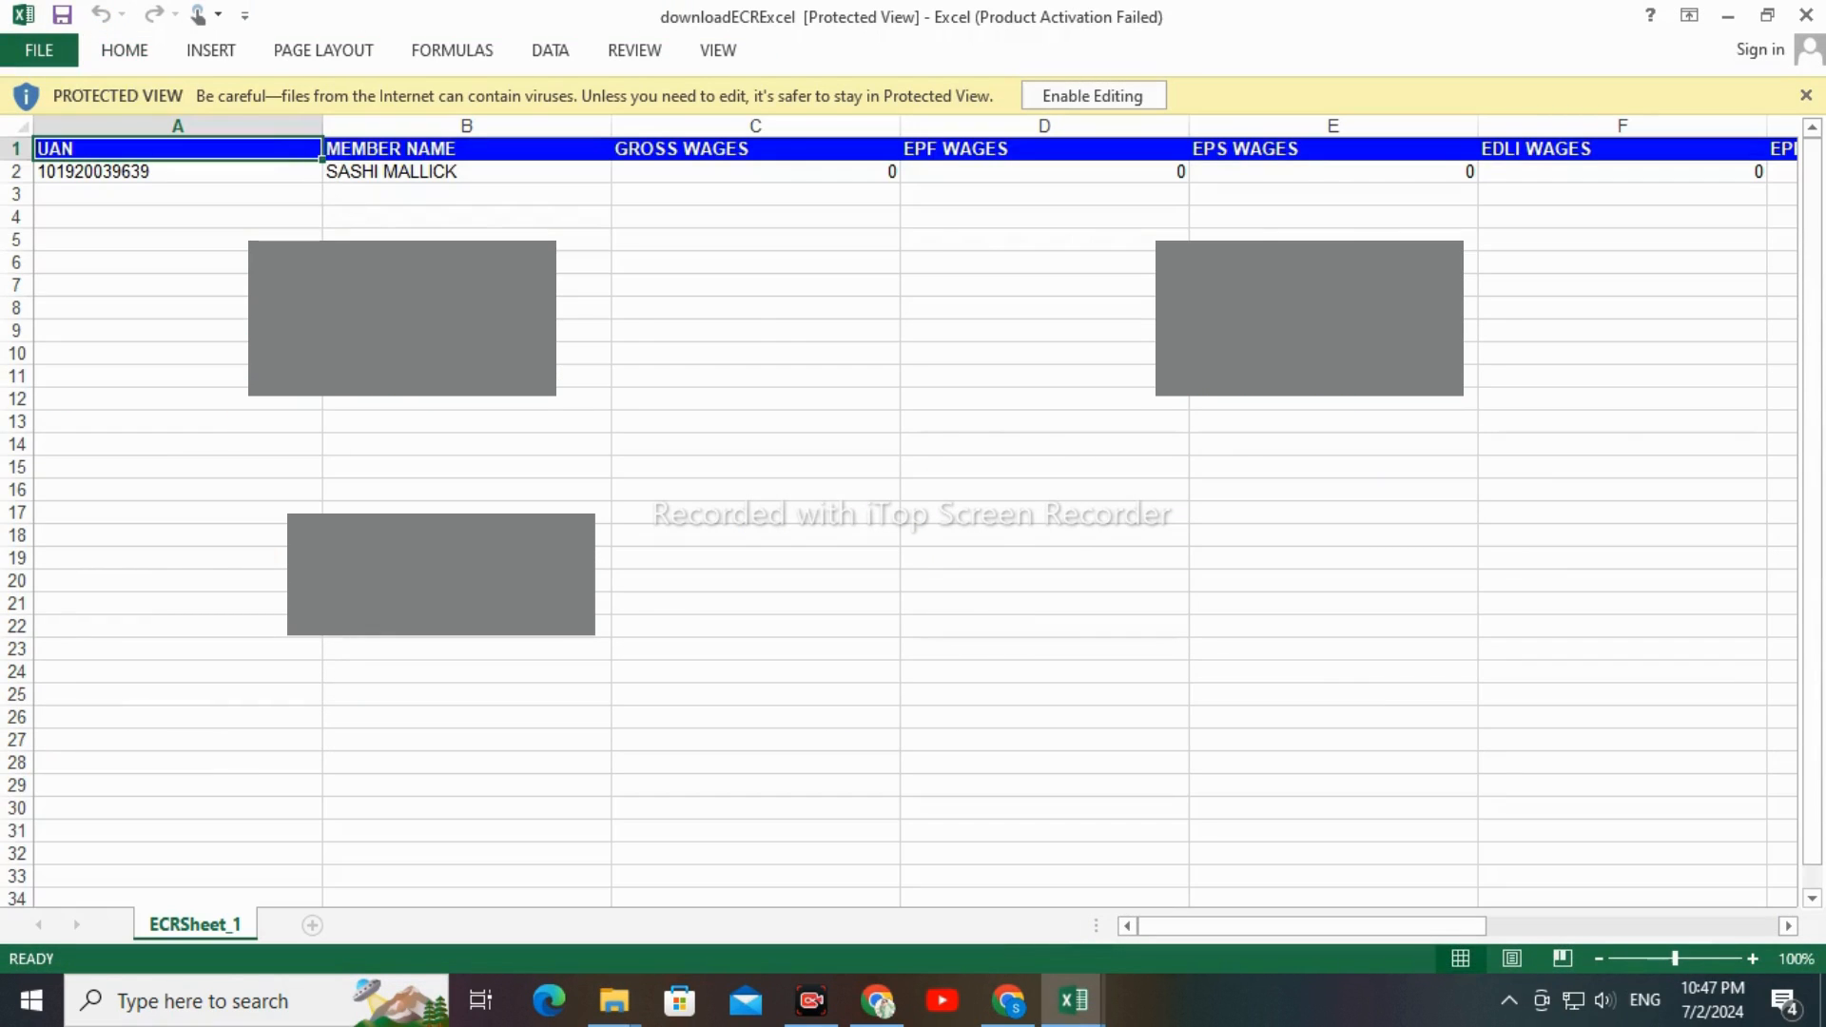
pyautogui.click(738, 309)
pyautogui.click(1057, 96)
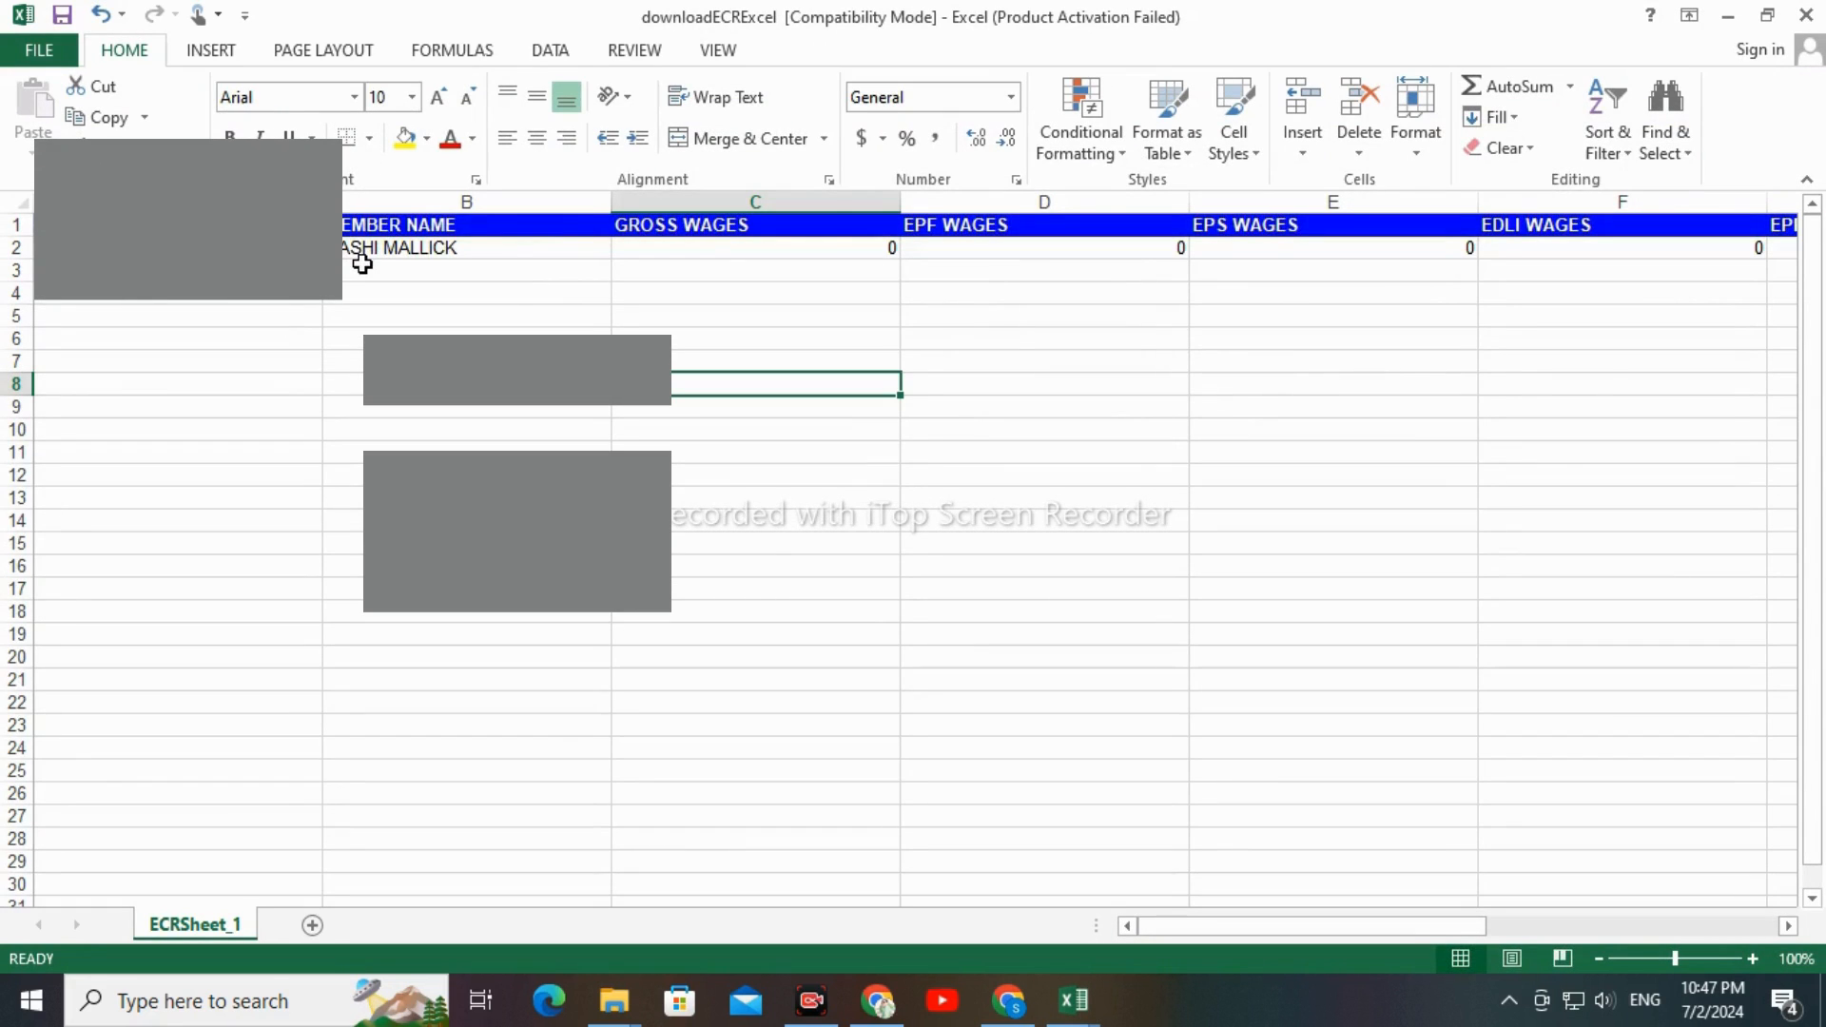
# Enter the mastersheet's Total Amount Payable, 20552, as the member's GROSS WAGES in row 2 of the ECR sheet
pyautogui.click(705, 254)
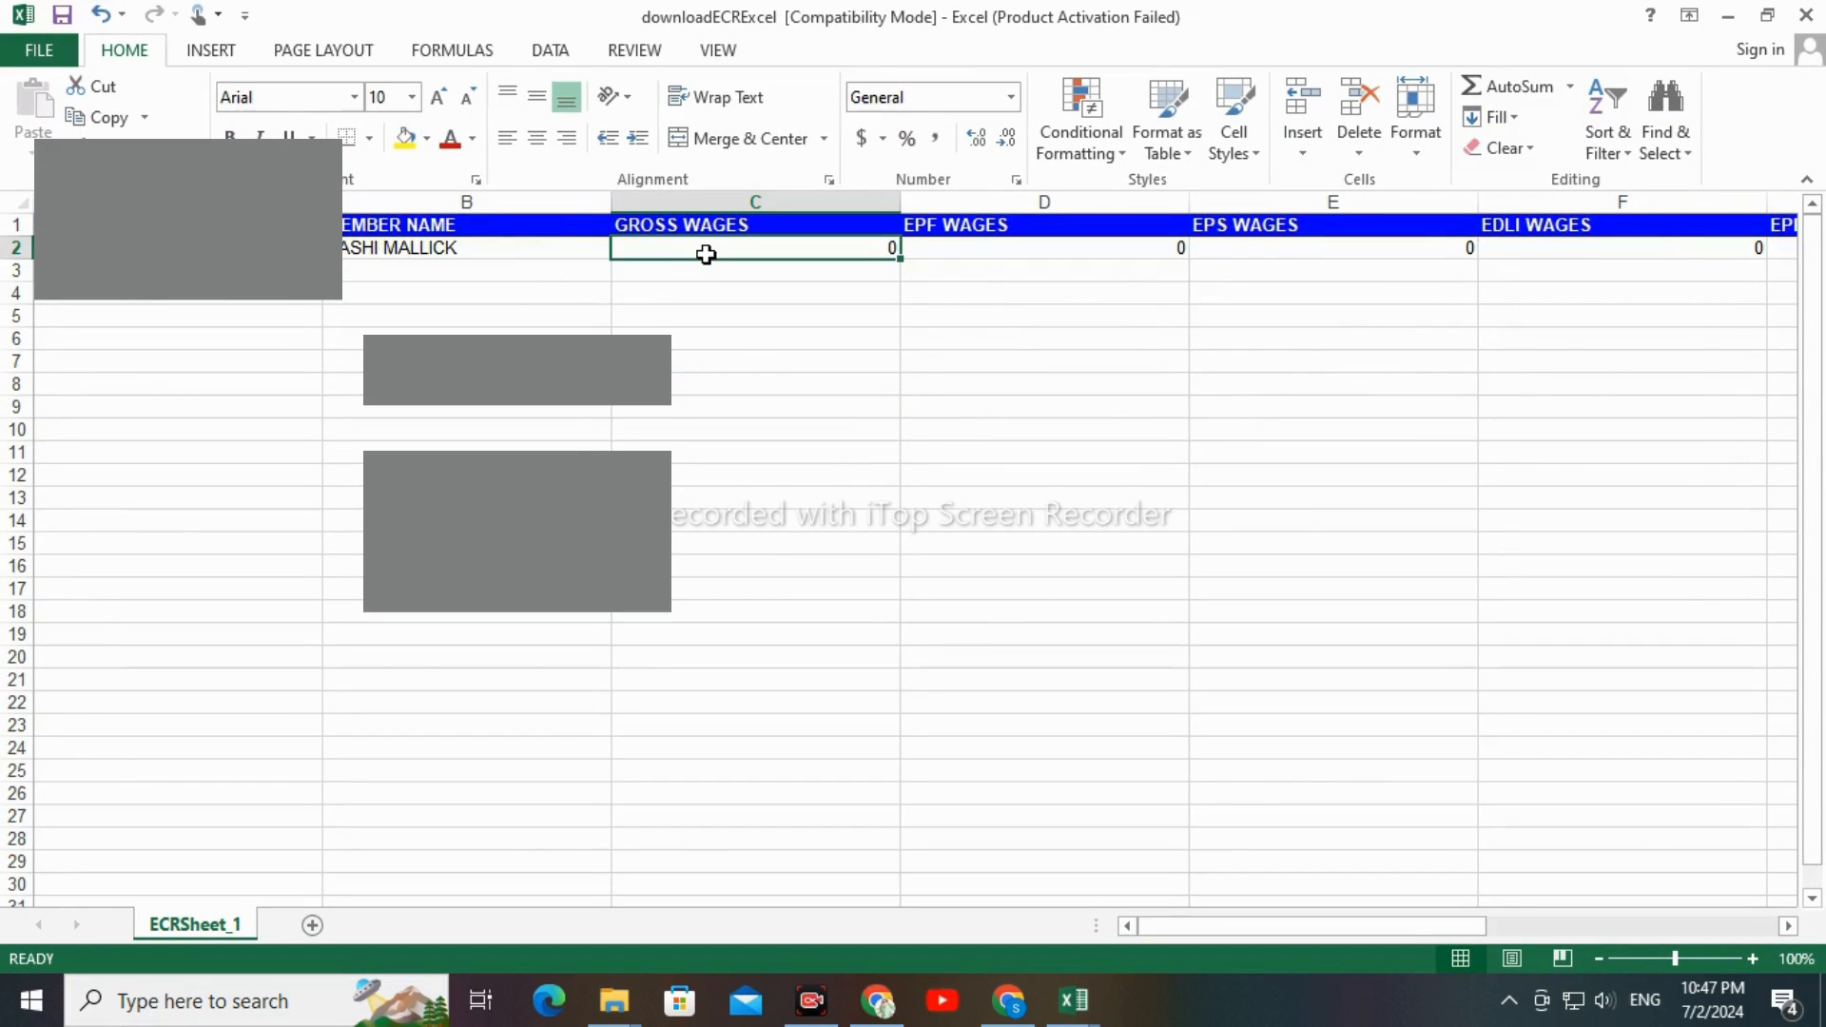
pyautogui.hotkey('alt', 'Tab')
pyautogui.click(752, 577)
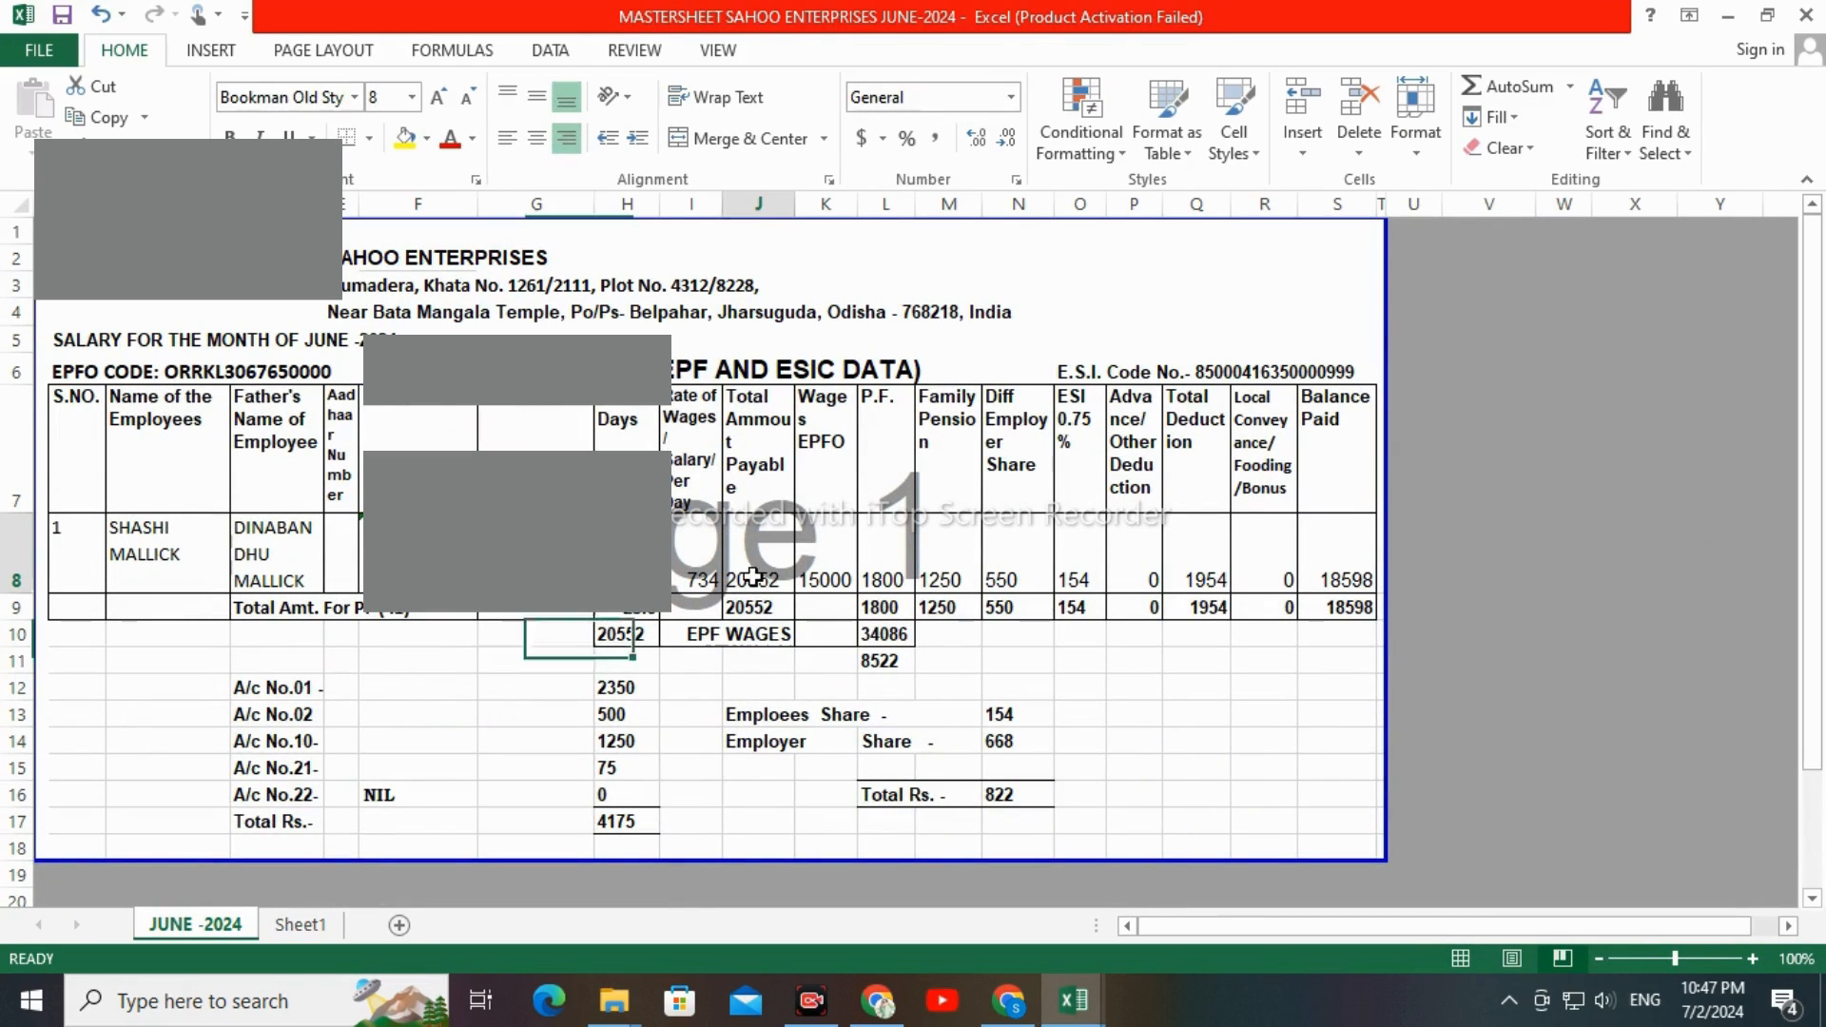
pyautogui.hotkey('alt', 'Tab')
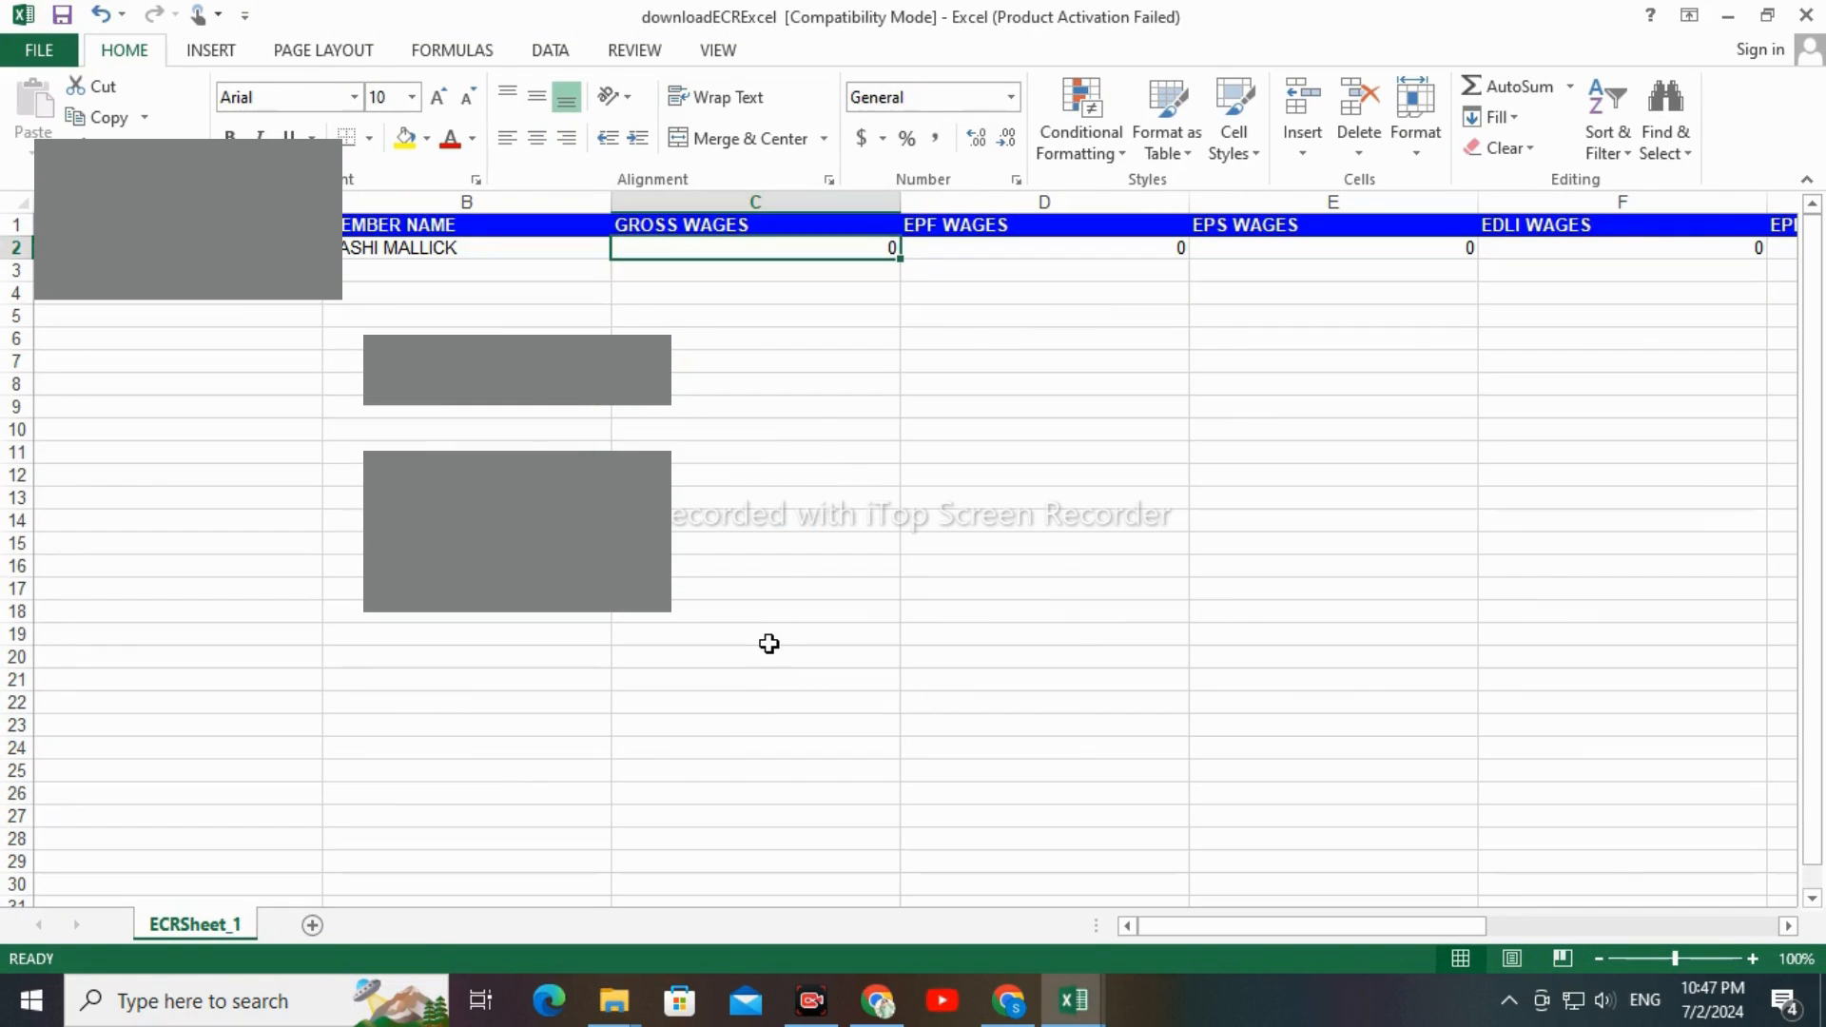
pyautogui.write('20552')
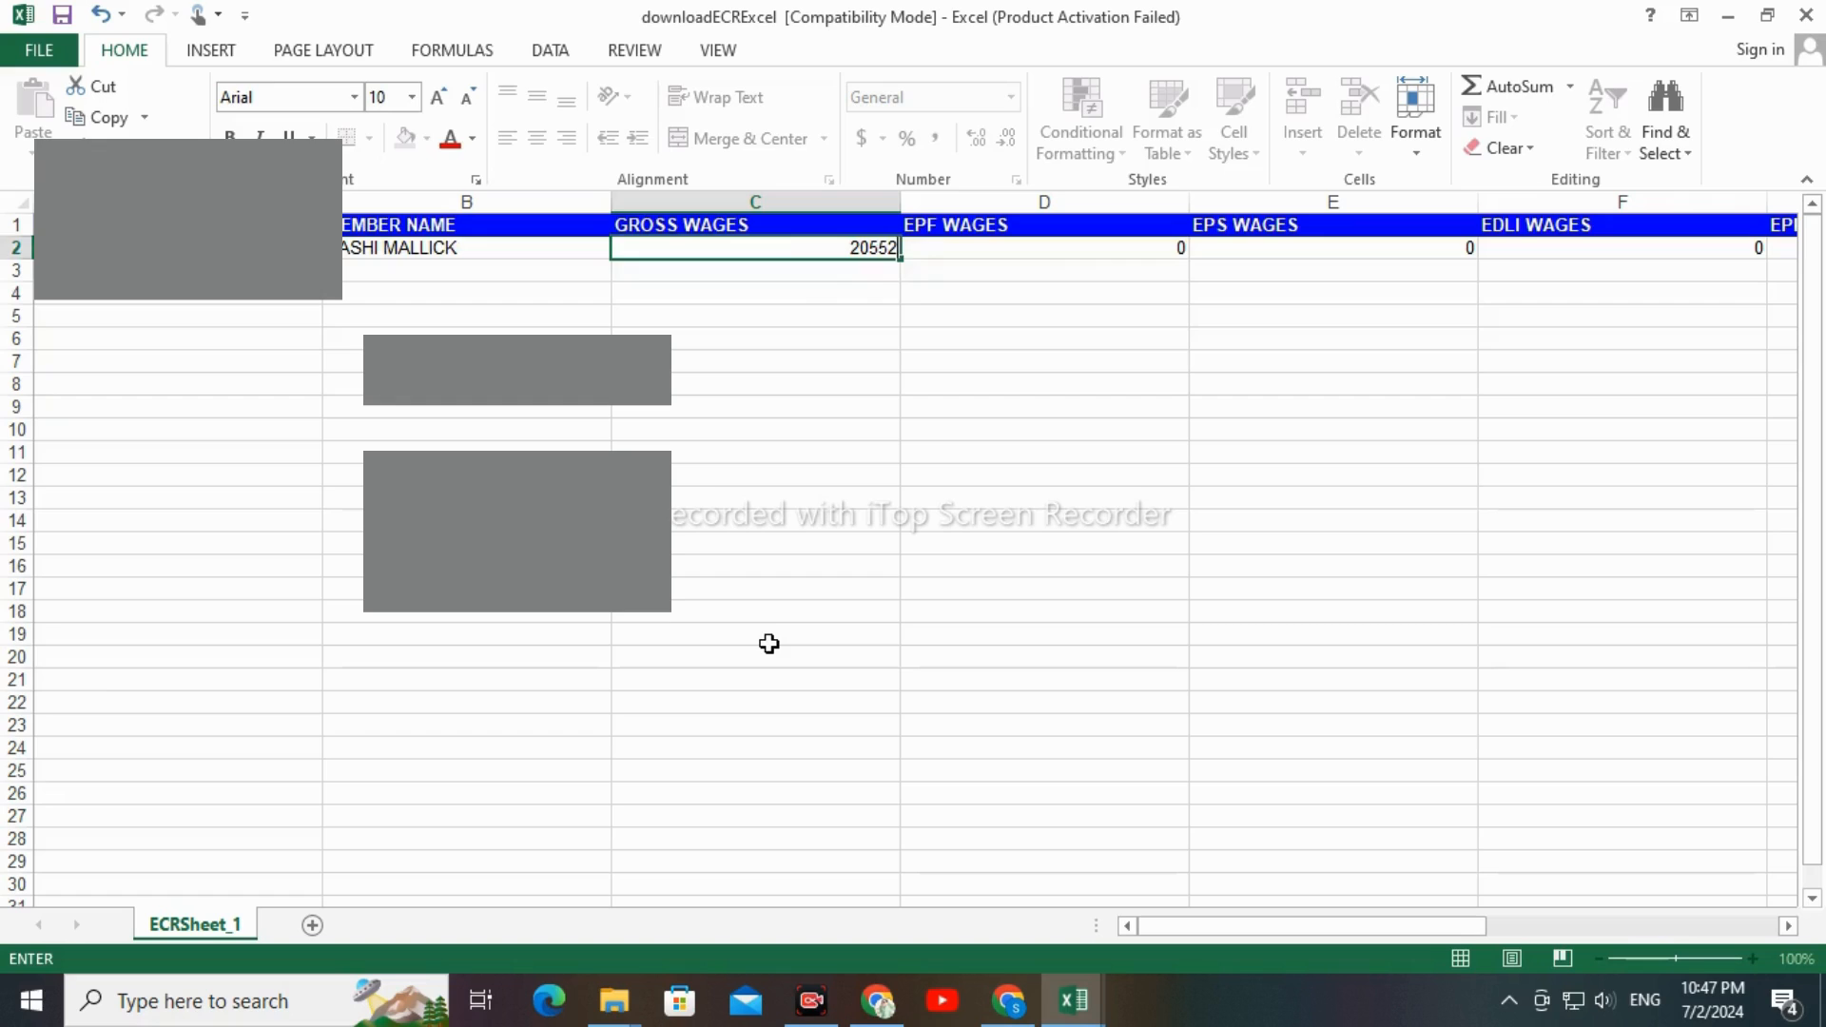
pyautogui.press('Return')
# Check the EPFO wages in the mastersheet and set the member's EPF WAGES in the ECR sheet to 15000
pyautogui.click(999, 270)
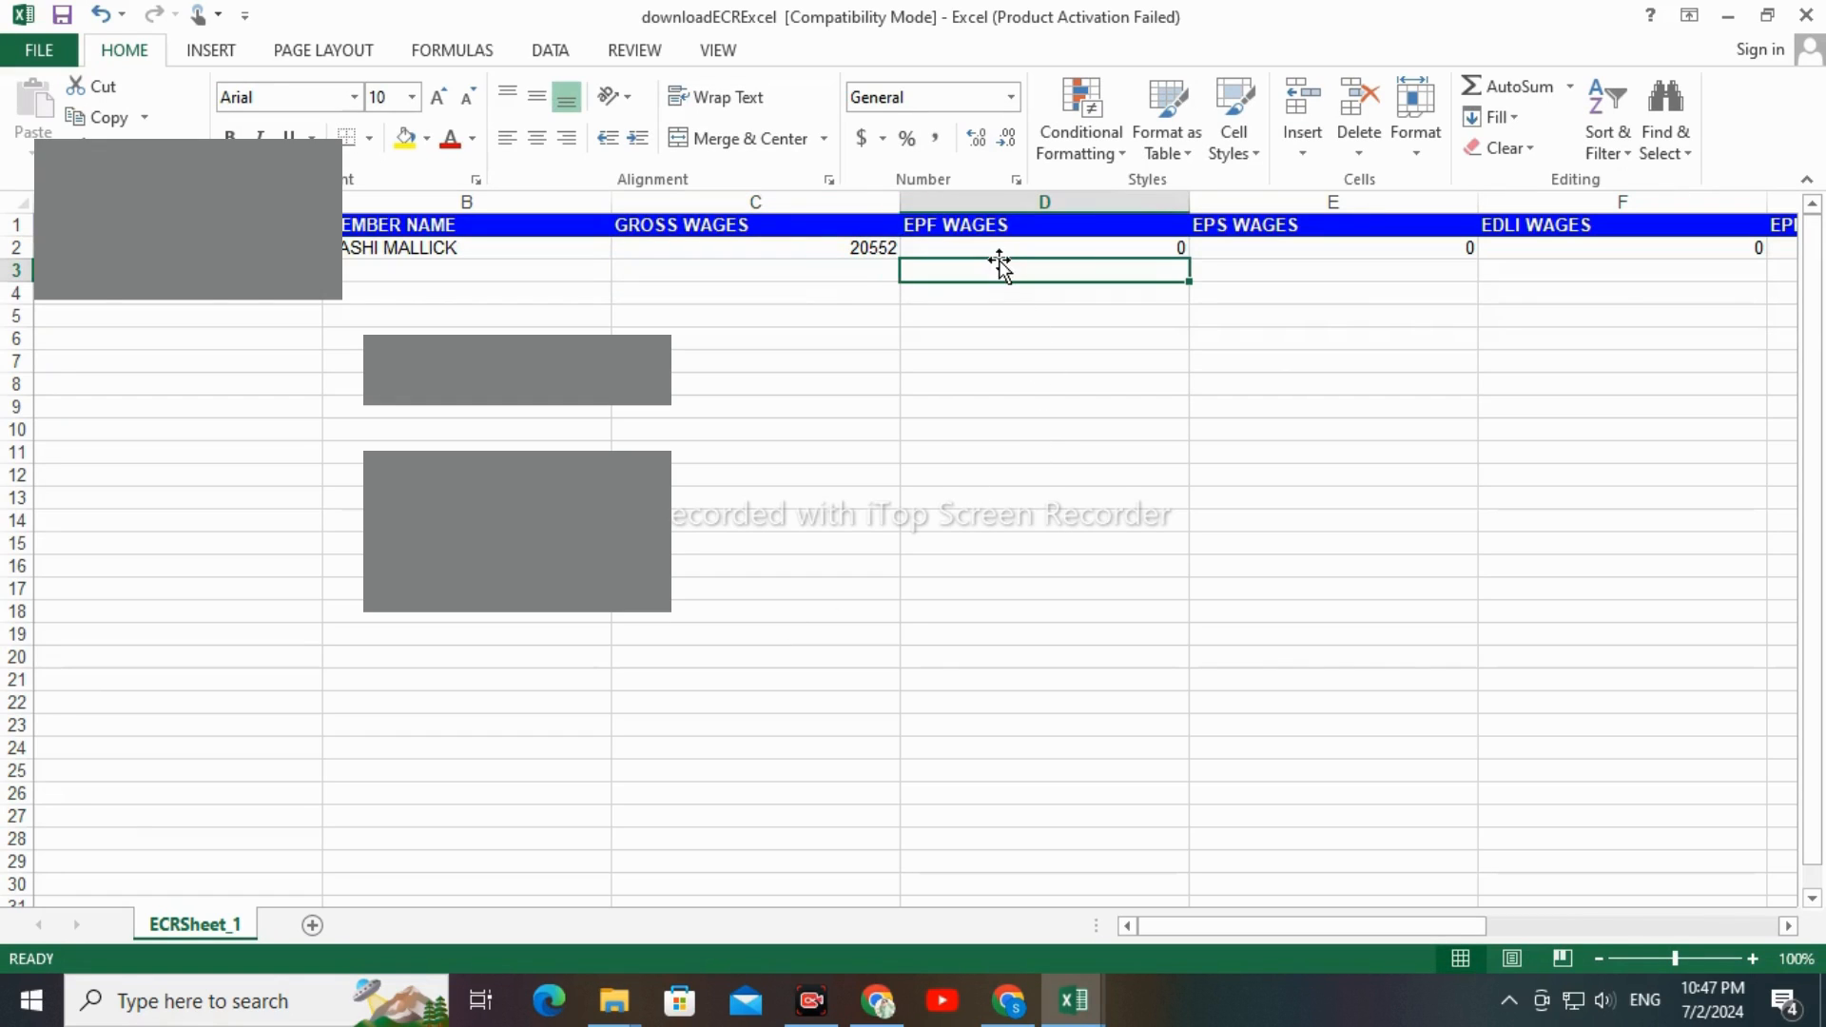
pyautogui.click(992, 228)
pyautogui.hotkey('alt', 'Tab')
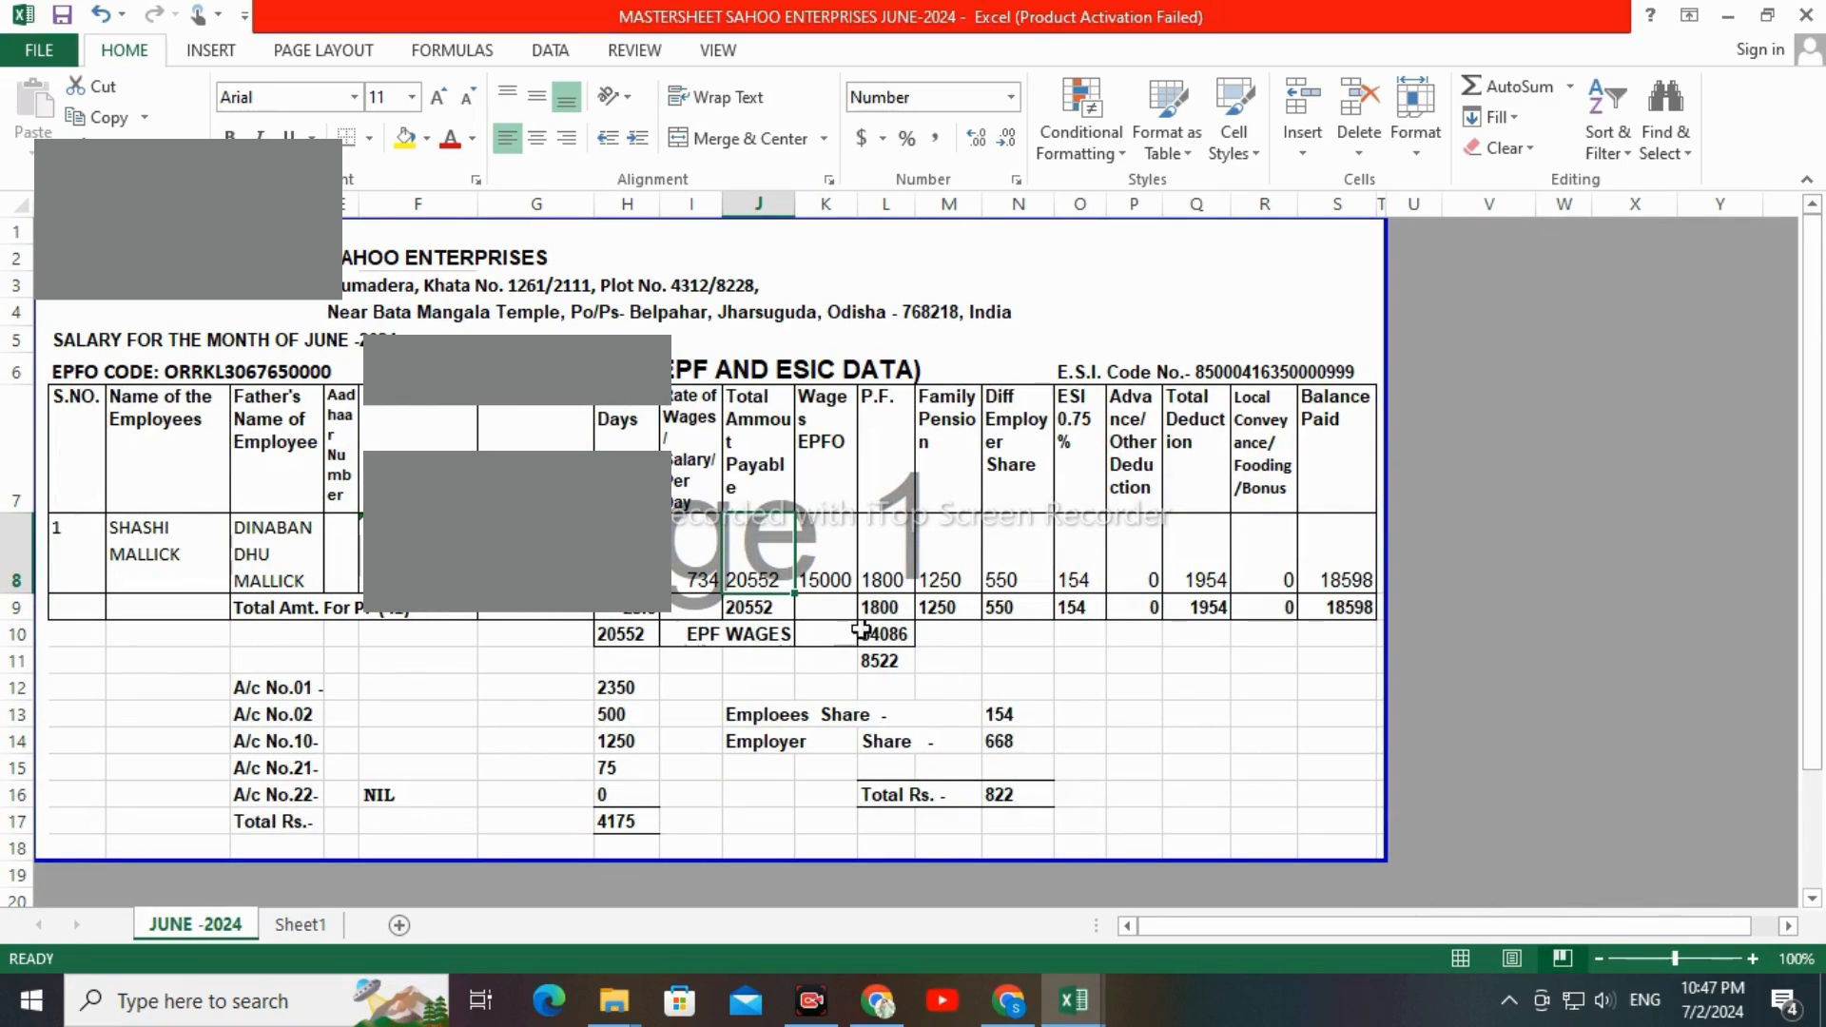
pyautogui.hotkey('alt', 'Tab')
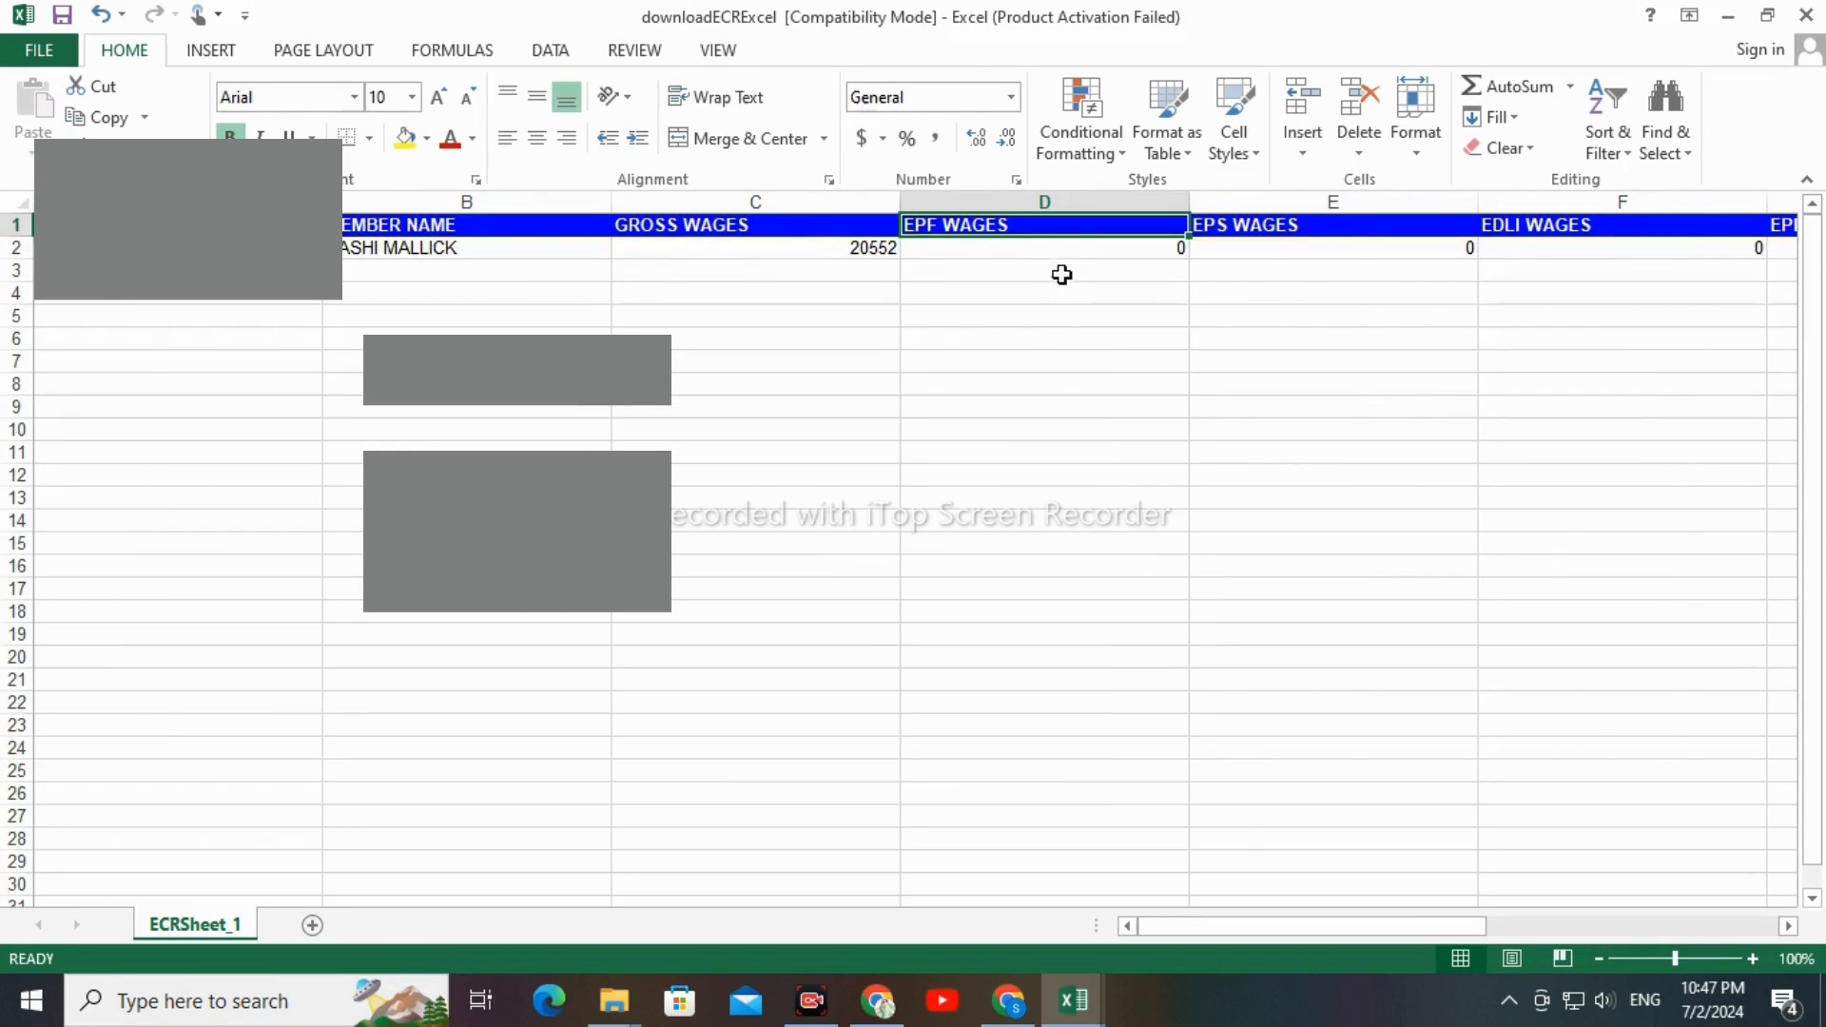
pyautogui.click(1050, 248)
pyautogui.write('15000')
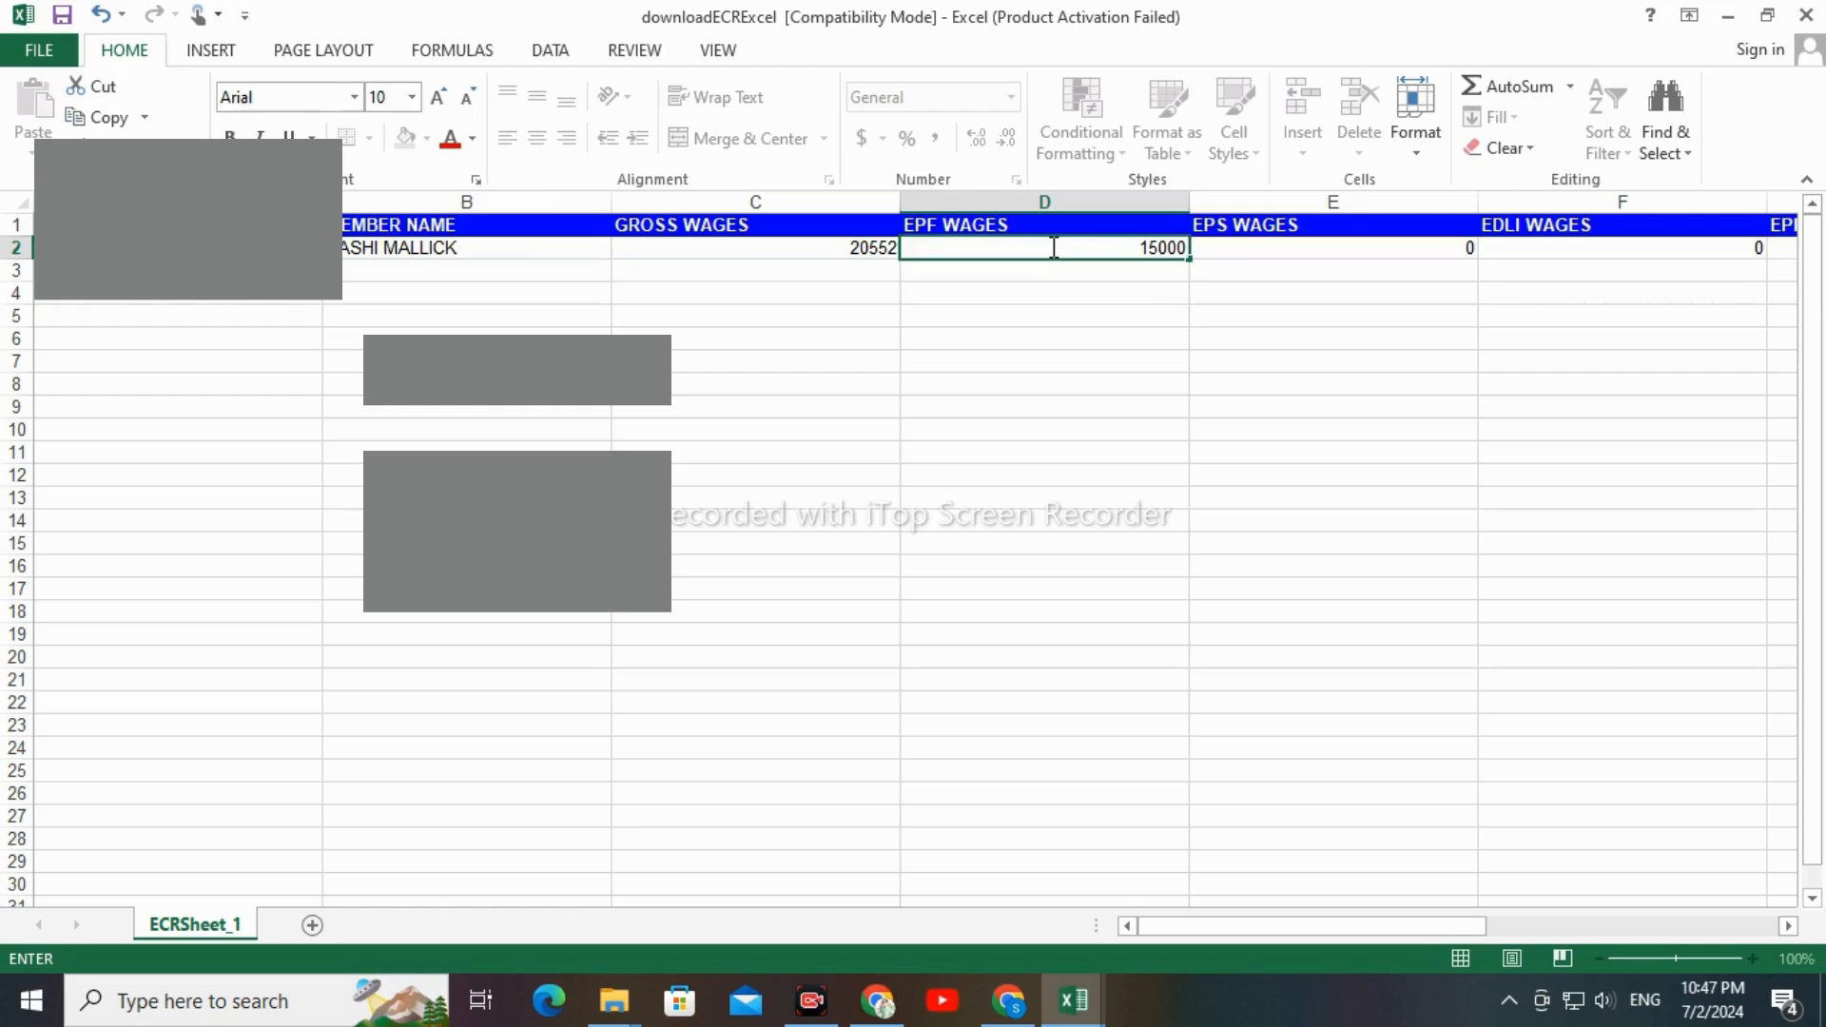
pyautogui.press('Tab')
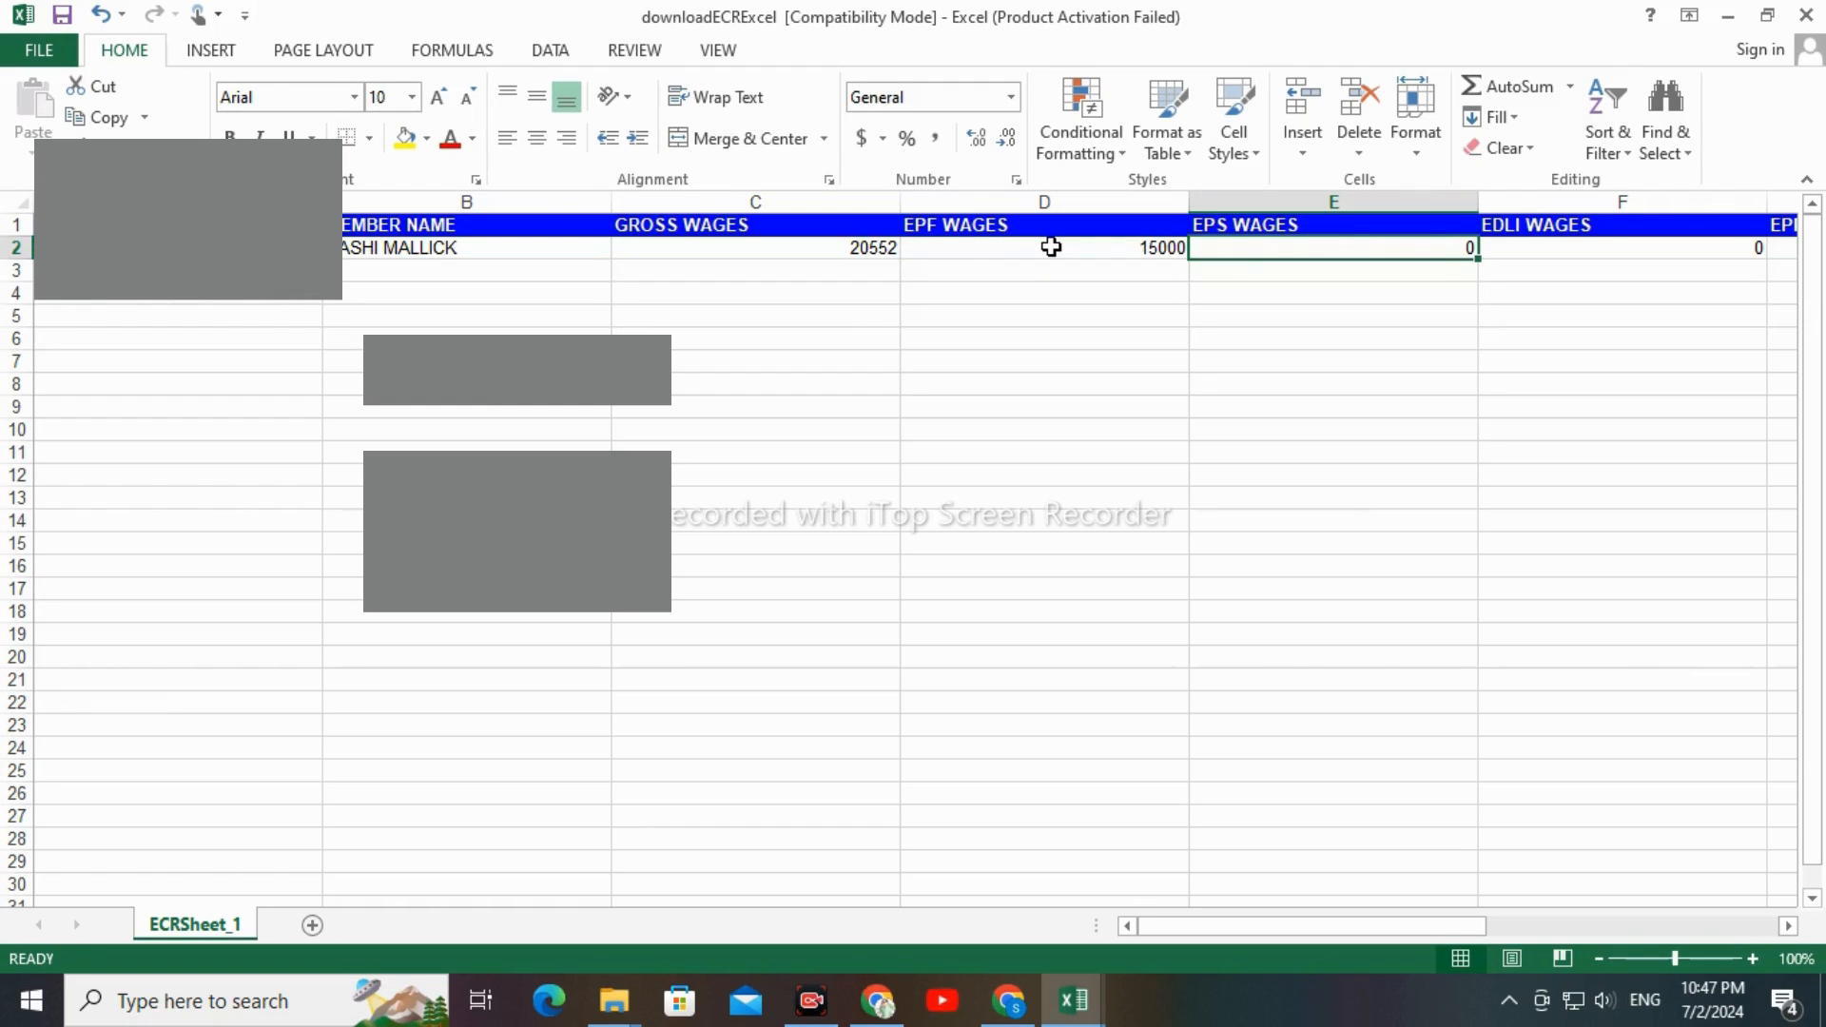
# Set both the EPS WAGES and EDLI WAGES in row 2 to 15000
pyautogui.write('15')
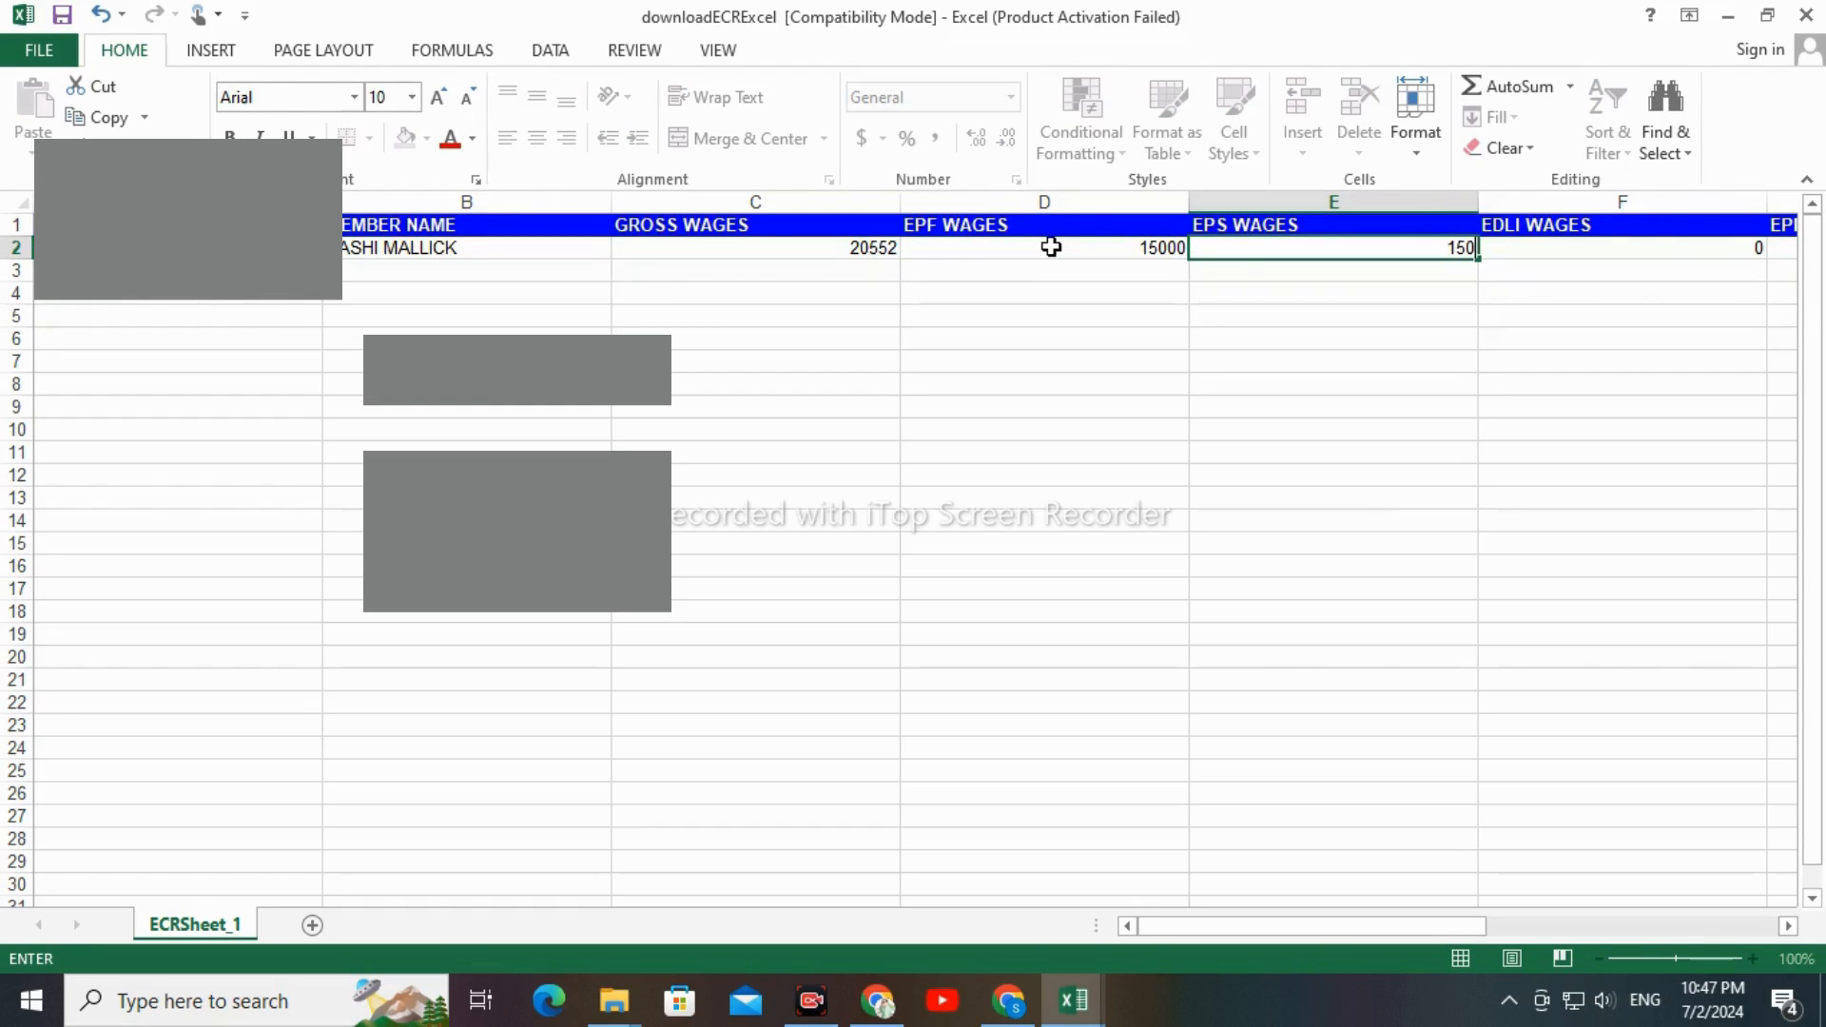
pyautogui.write('000')
pyautogui.press('Tab')
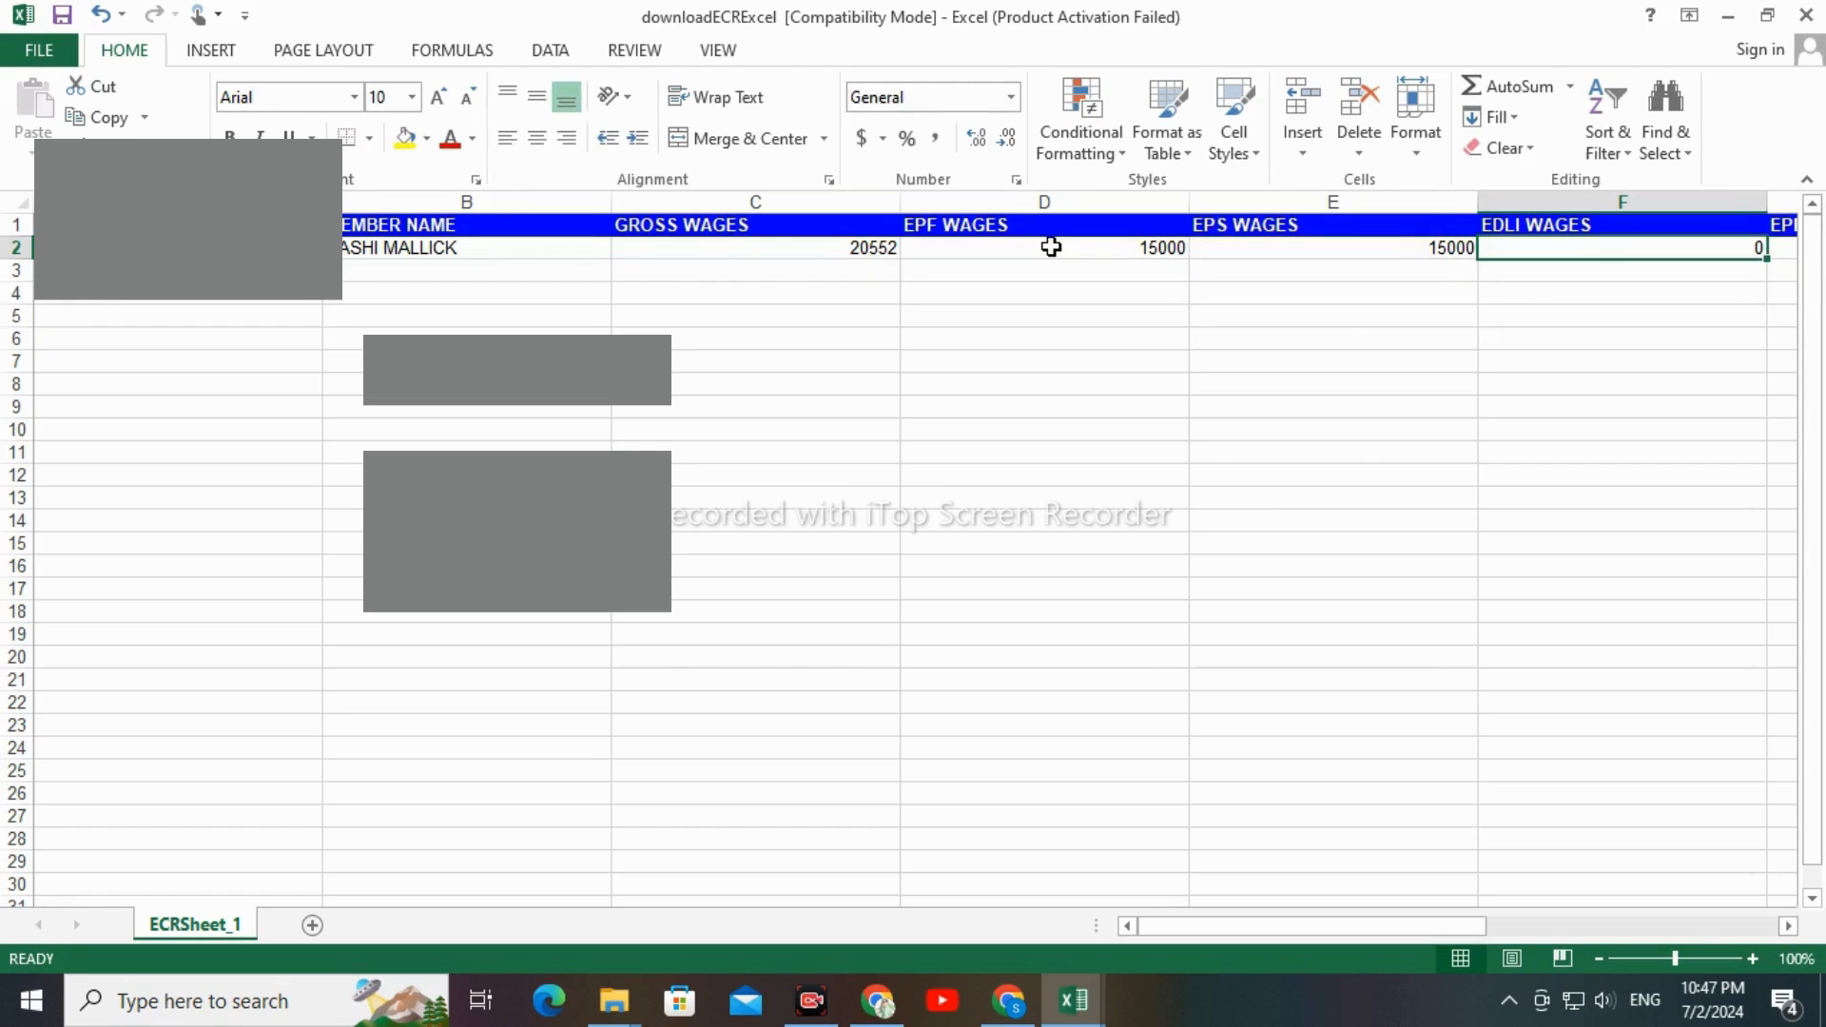
pyautogui.write('15')
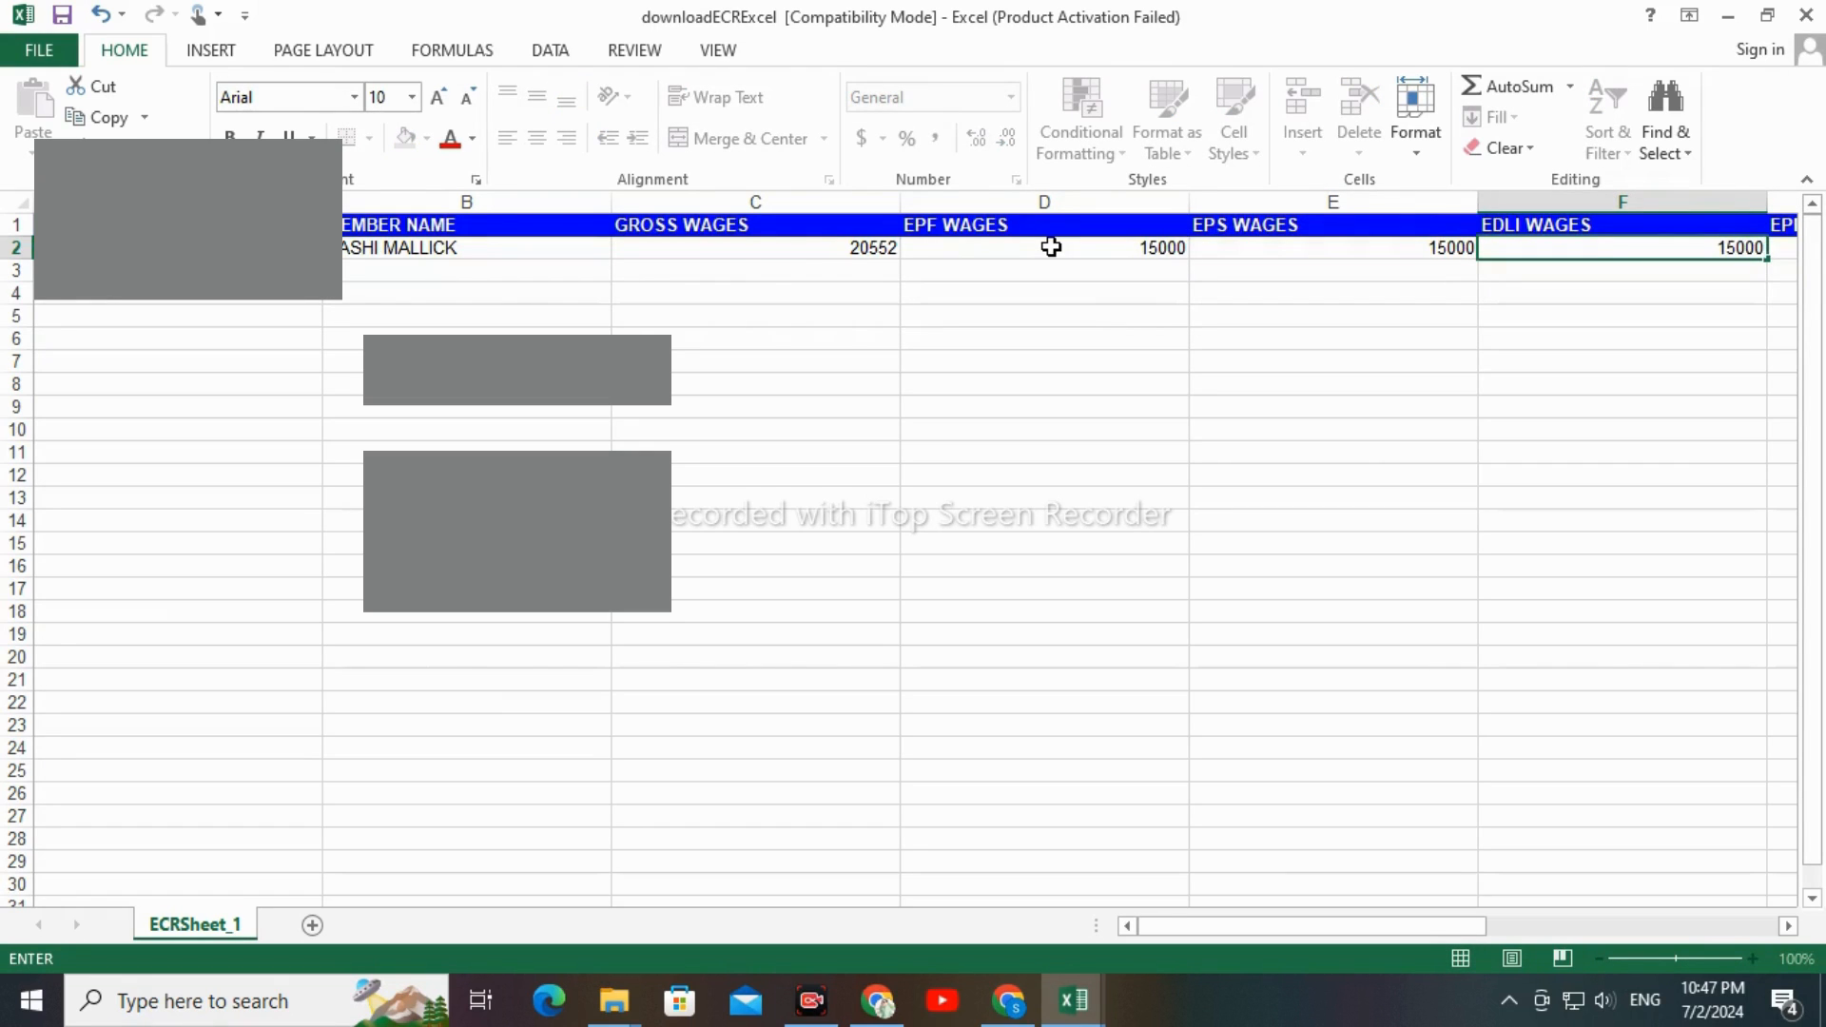
pyautogui.write('000')
pyautogui.press('Tab')
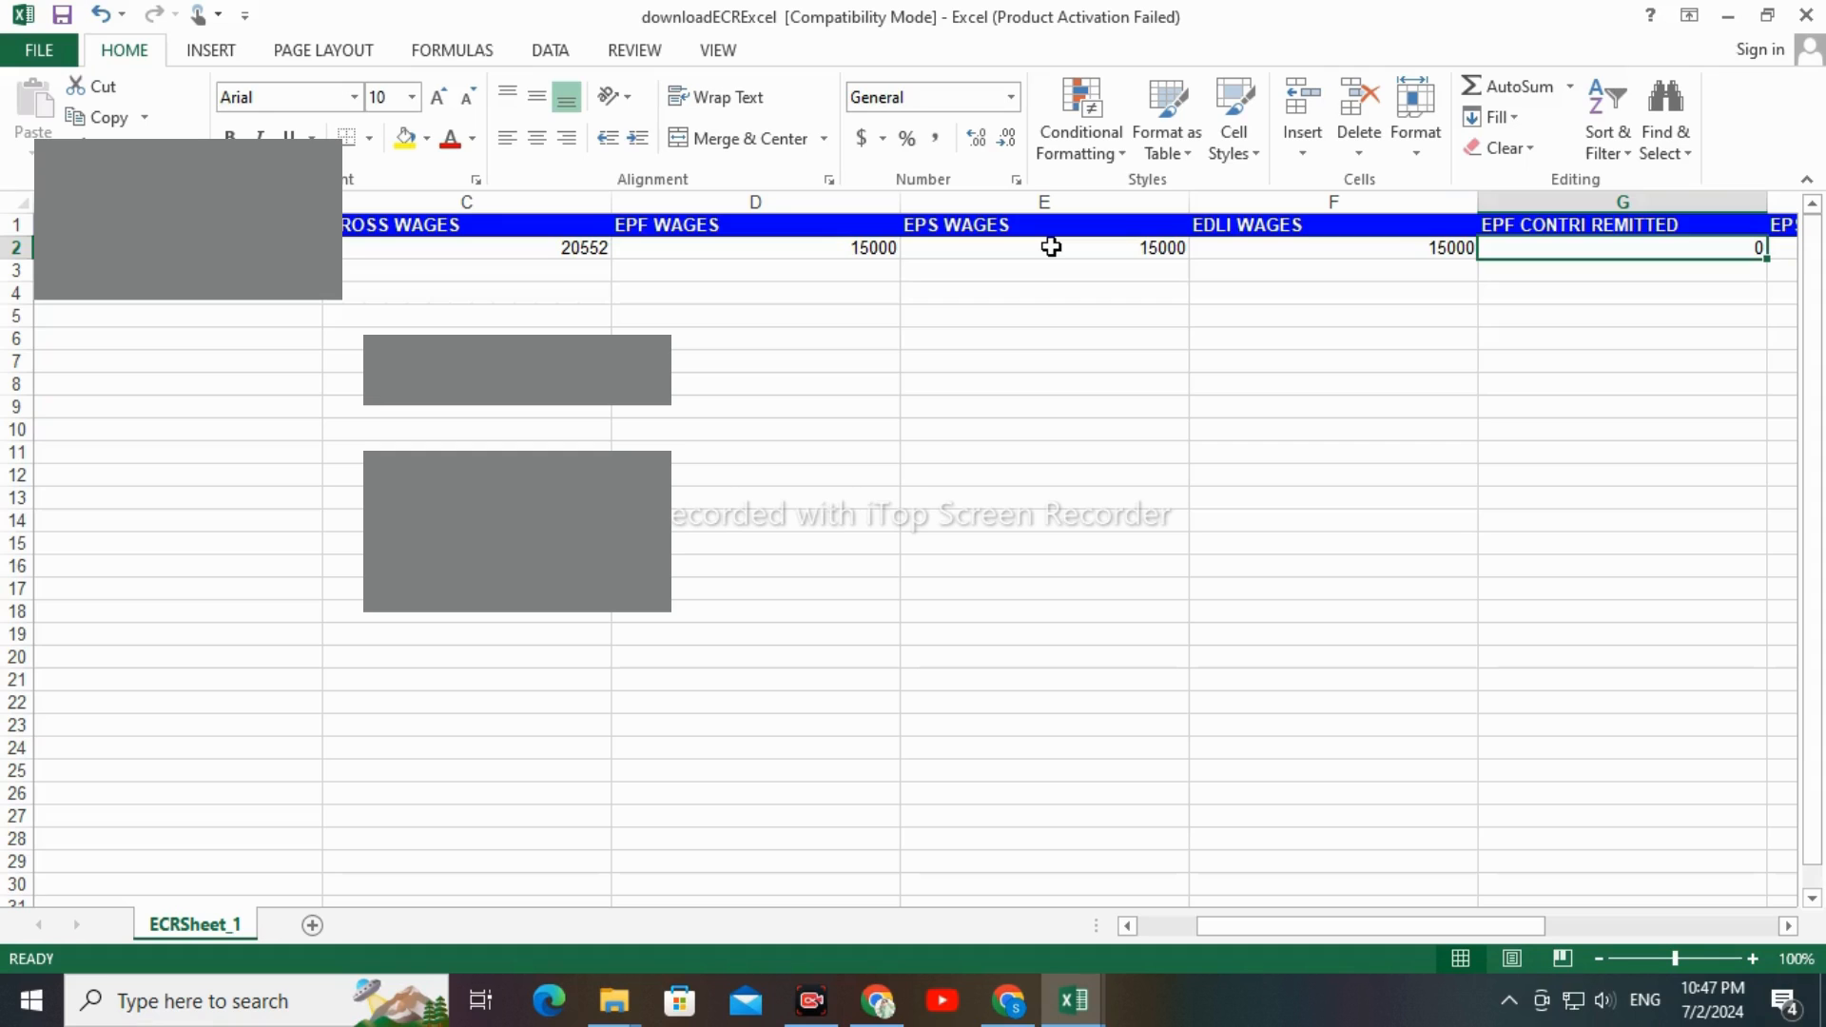
# Look up the P.F. amount in the mastersheet and enter 1800 as EPF CONTRI REMITTED in the ECR sheet
pyautogui.hotkey('alt', 'Tab')
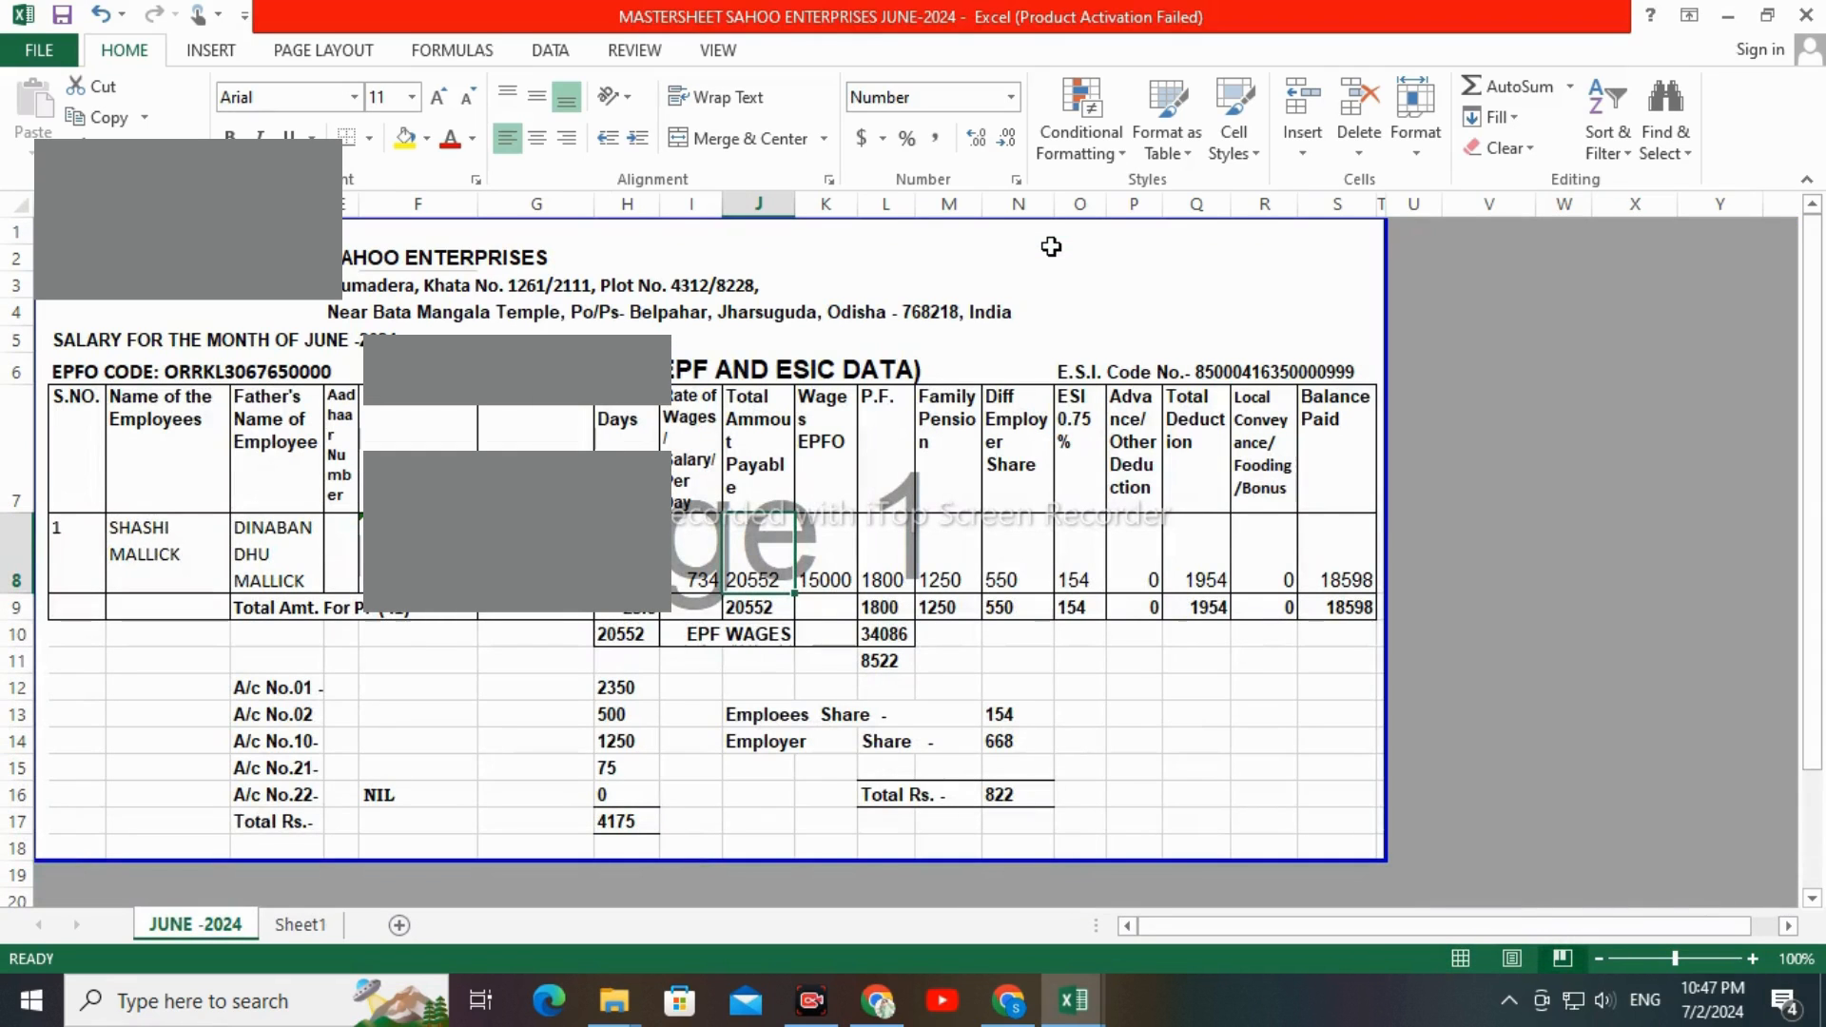
pyautogui.click(892, 559)
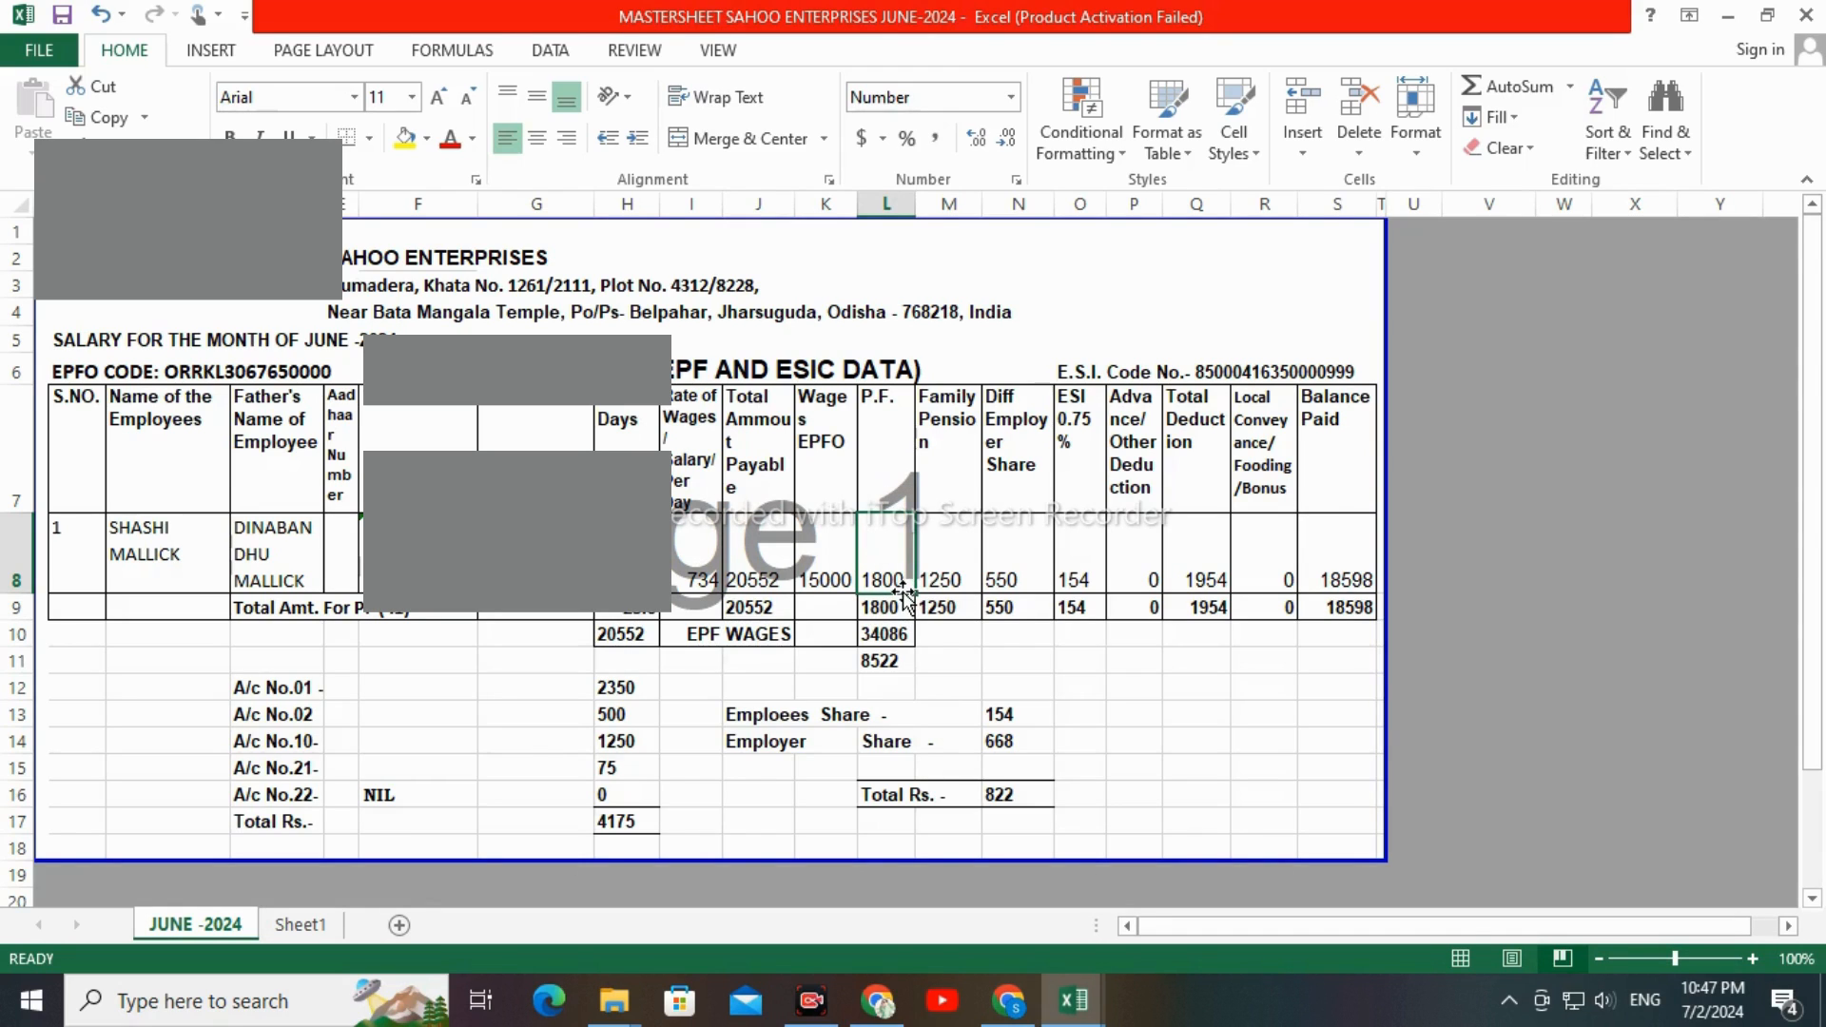
pyautogui.hotkey('alt', 'Tab')
pyautogui.write('1')
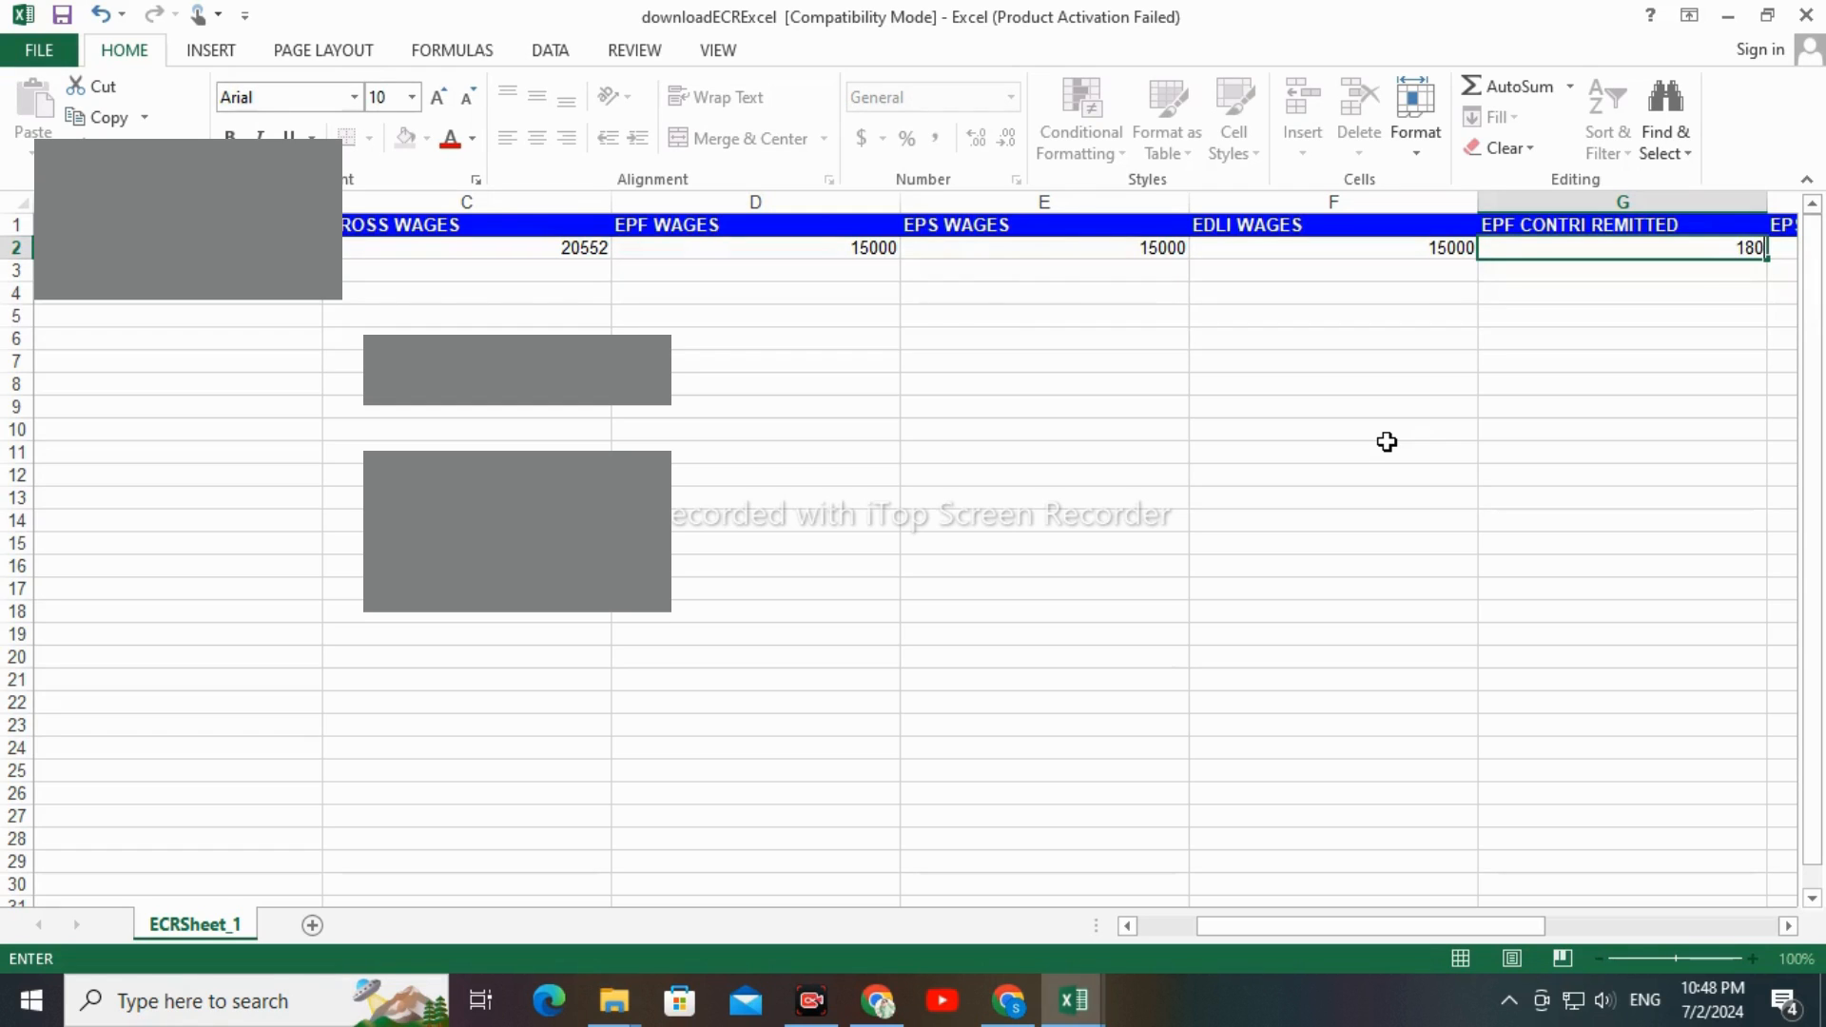
pyautogui.write('800')
pyautogui.press('Tab')
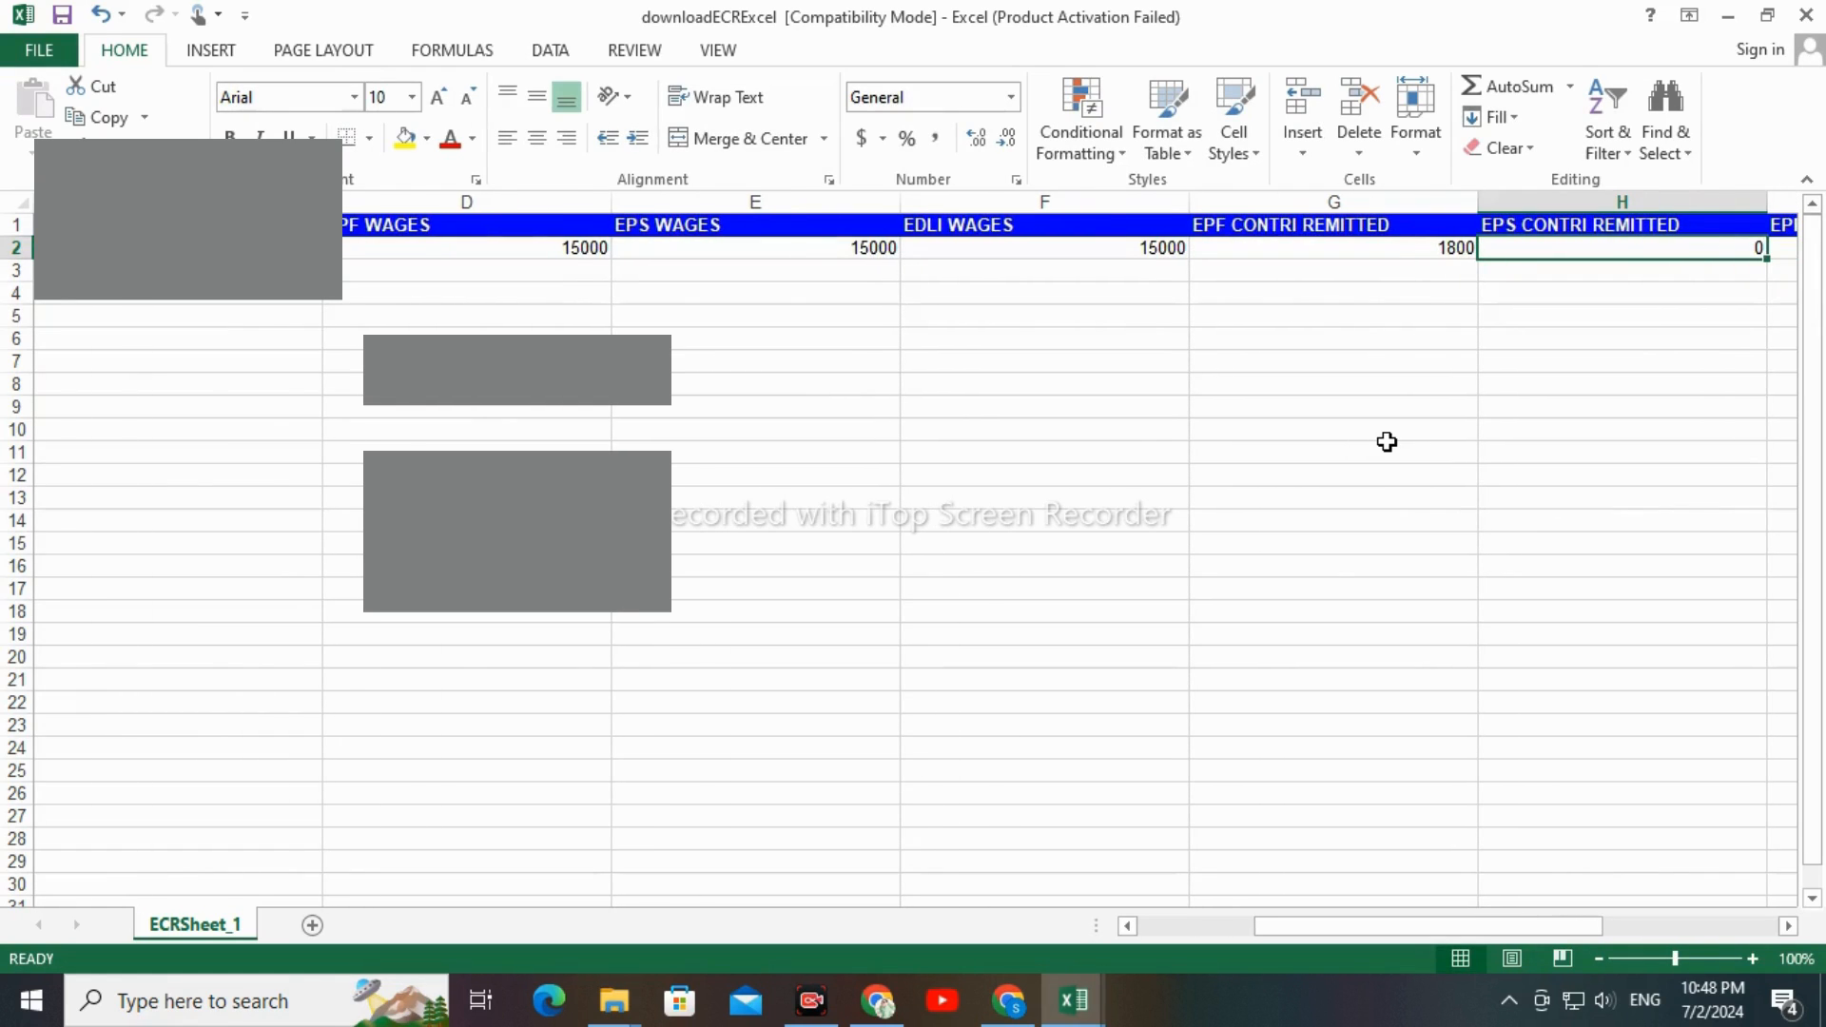
# Look up the Family Pension amount in the mastersheet and enter 1250 as EPS CONTRI REMITTED in the ECR sheet
pyautogui.hotkey('alt', 'Tab')
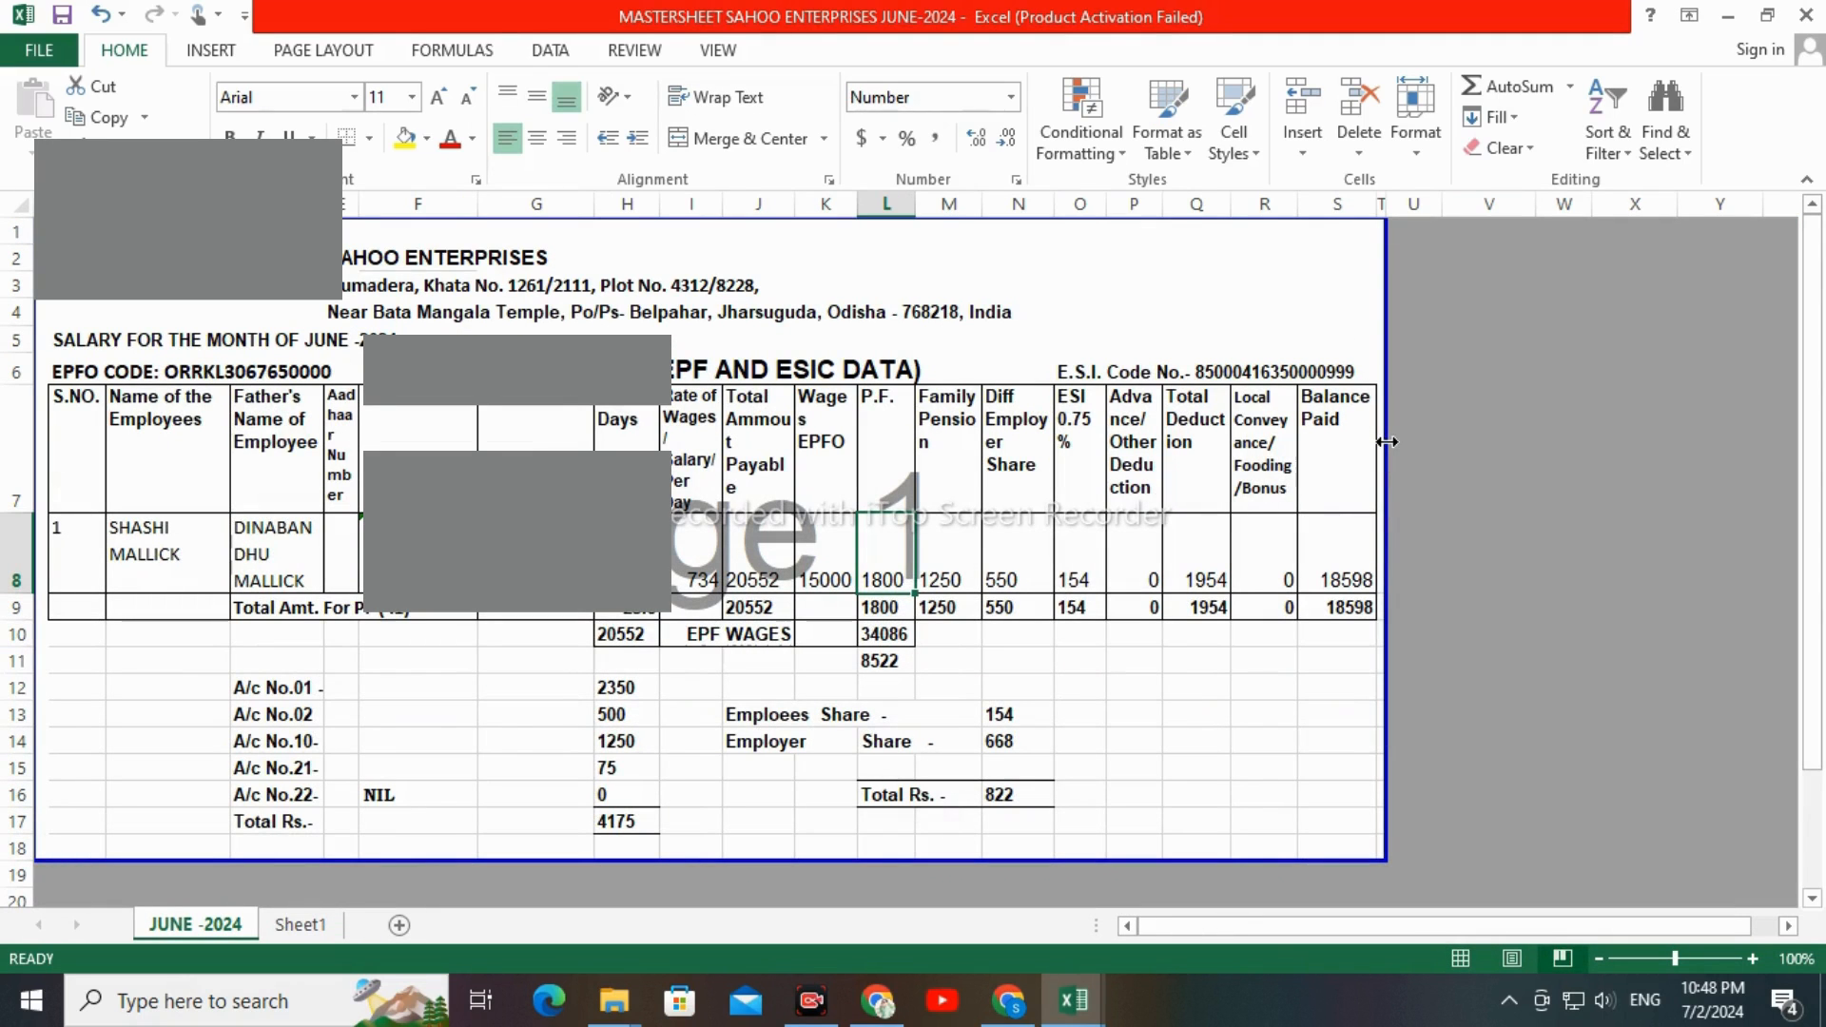
pyautogui.click(965, 476)
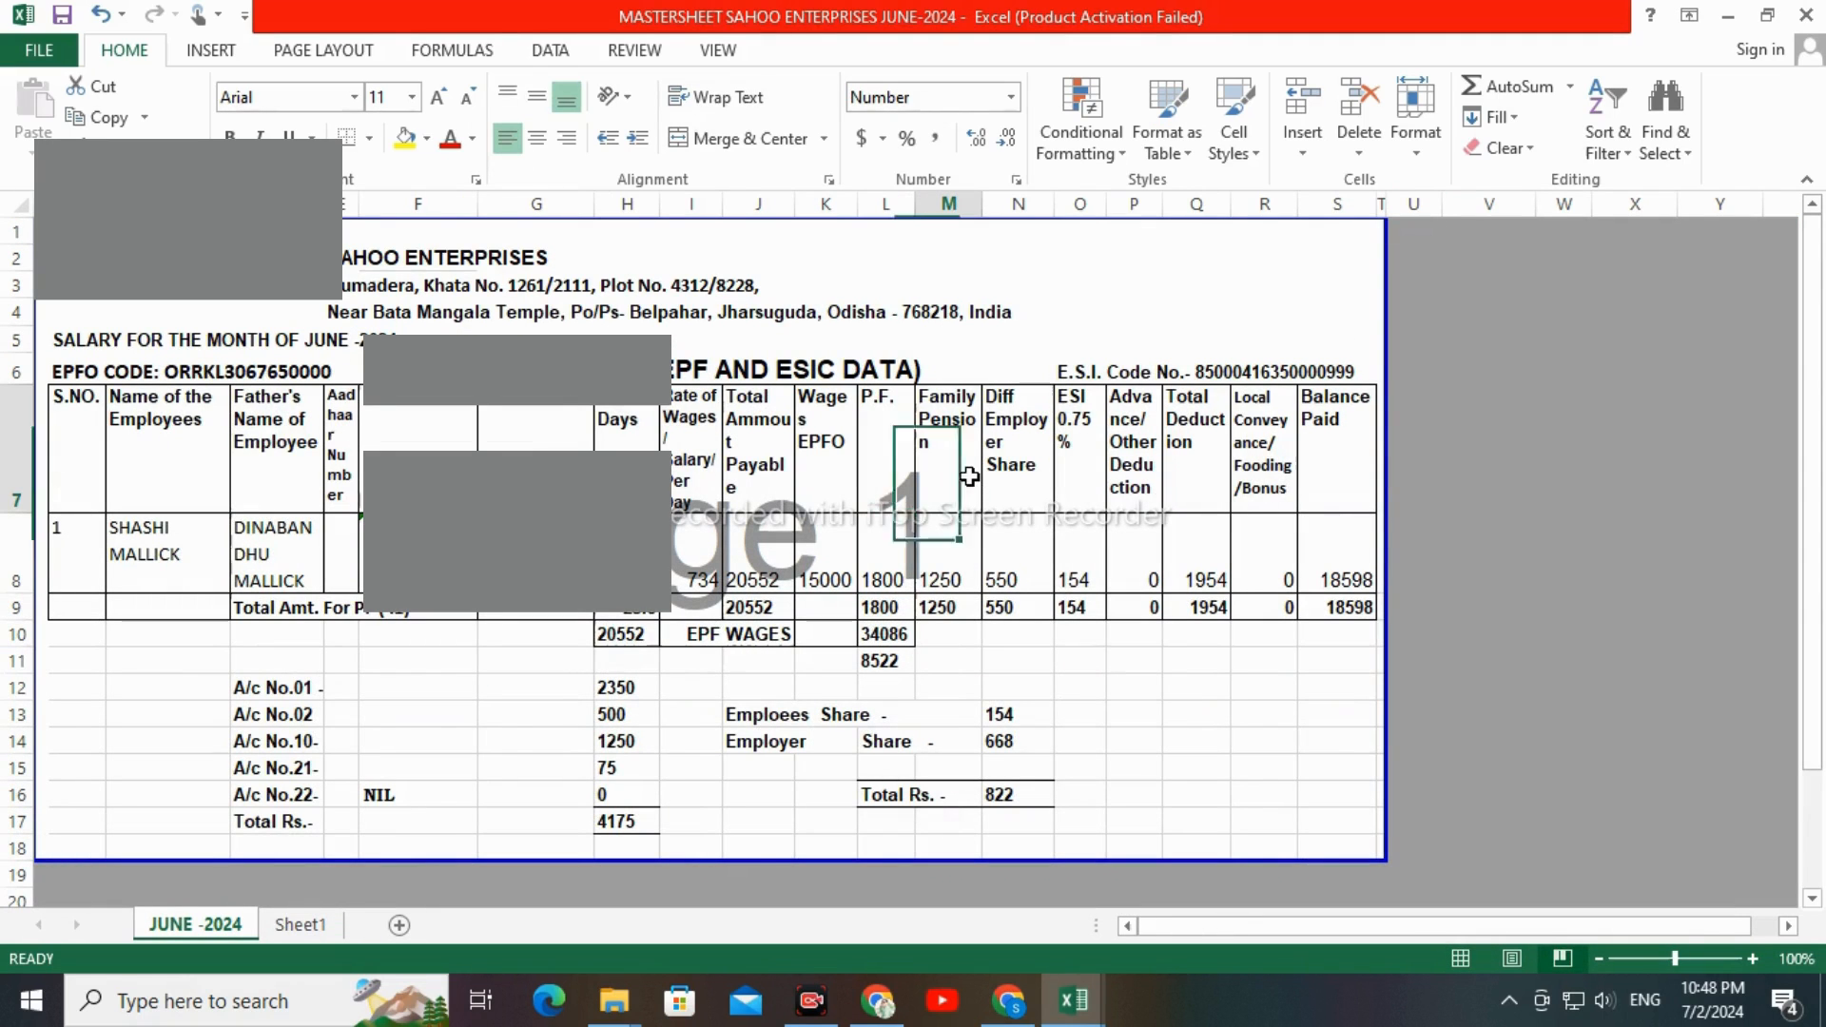
pyautogui.click(947, 558)
pyautogui.hotkey('alt', 'Tab')
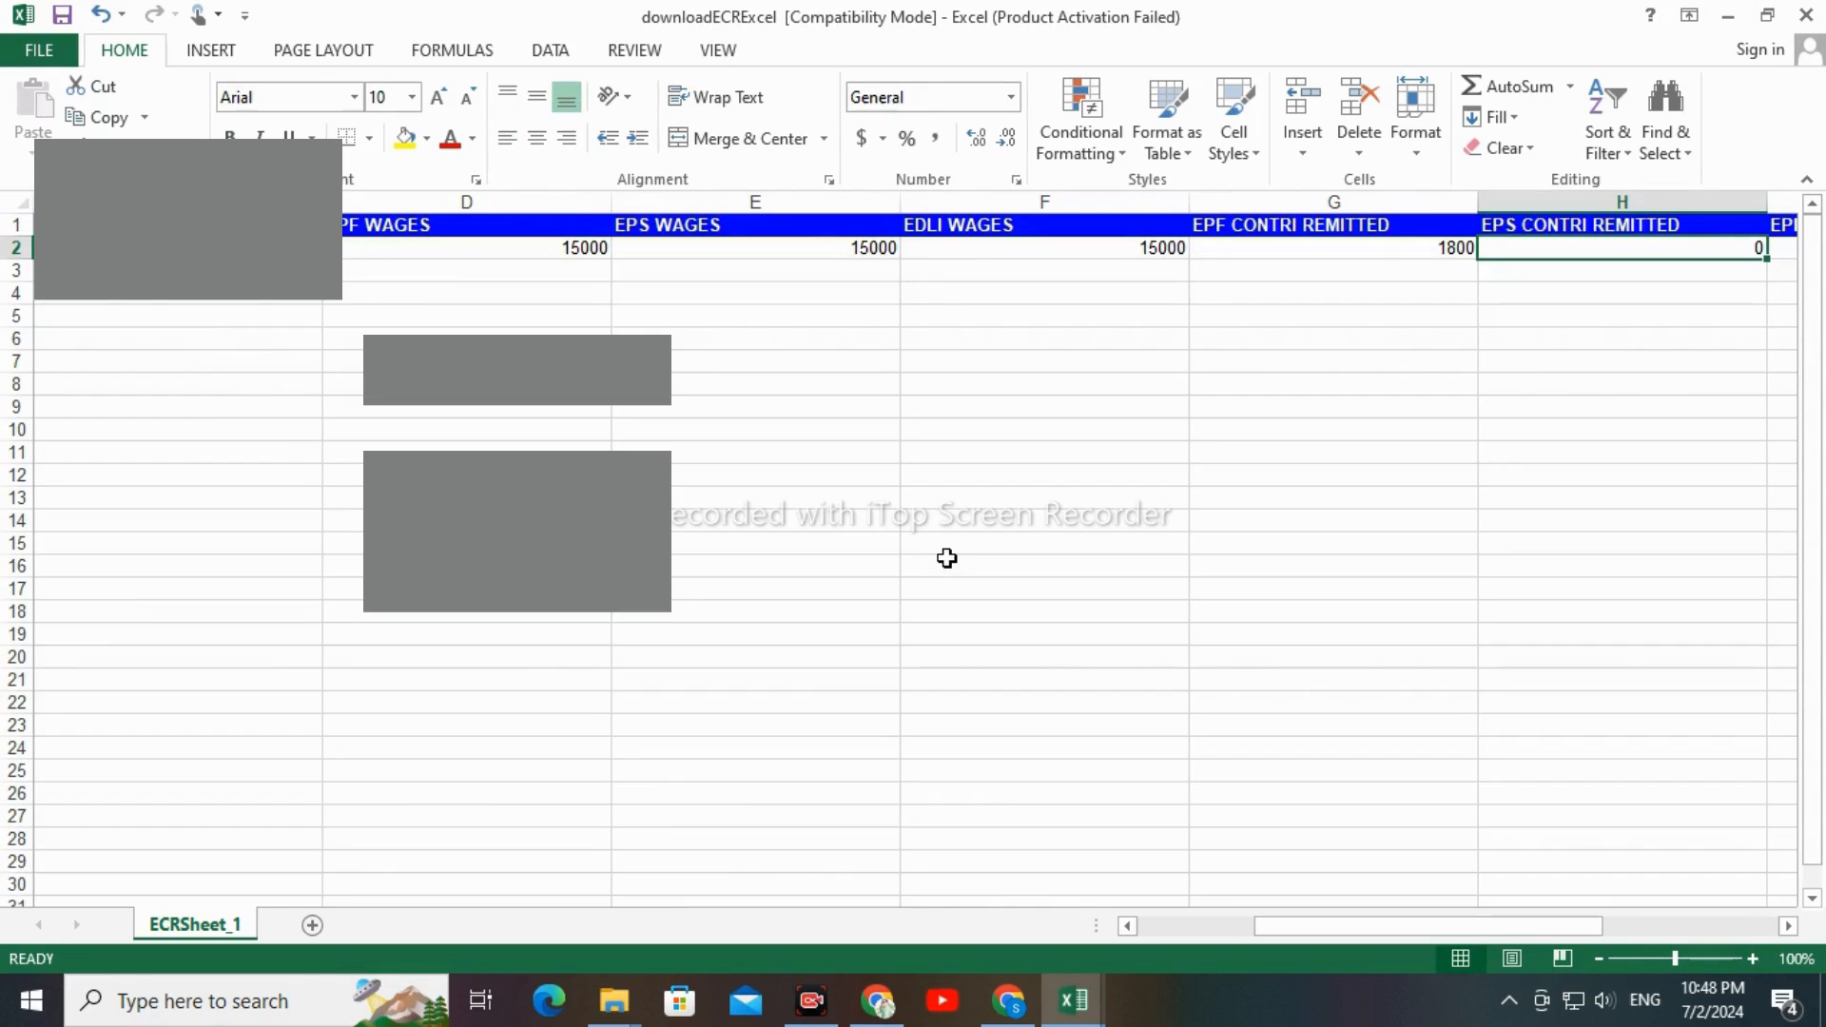
pyautogui.write('125')
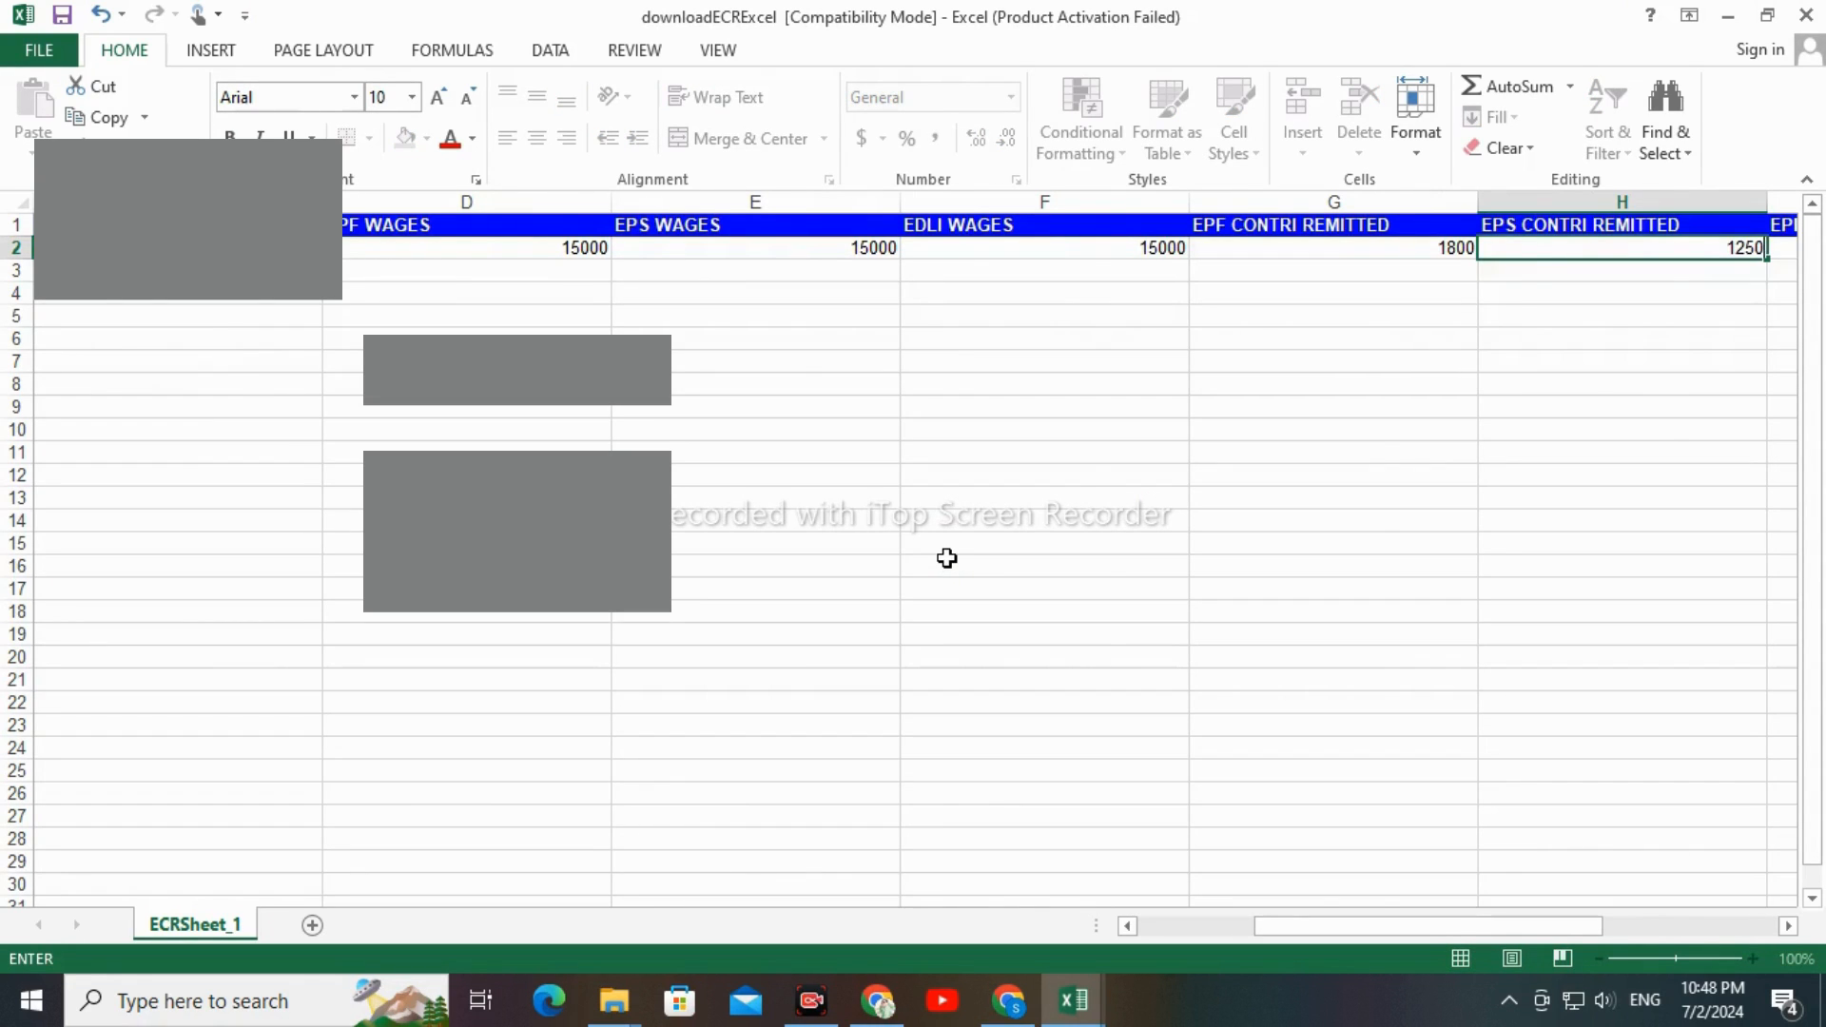
pyautogui.press('Tab')
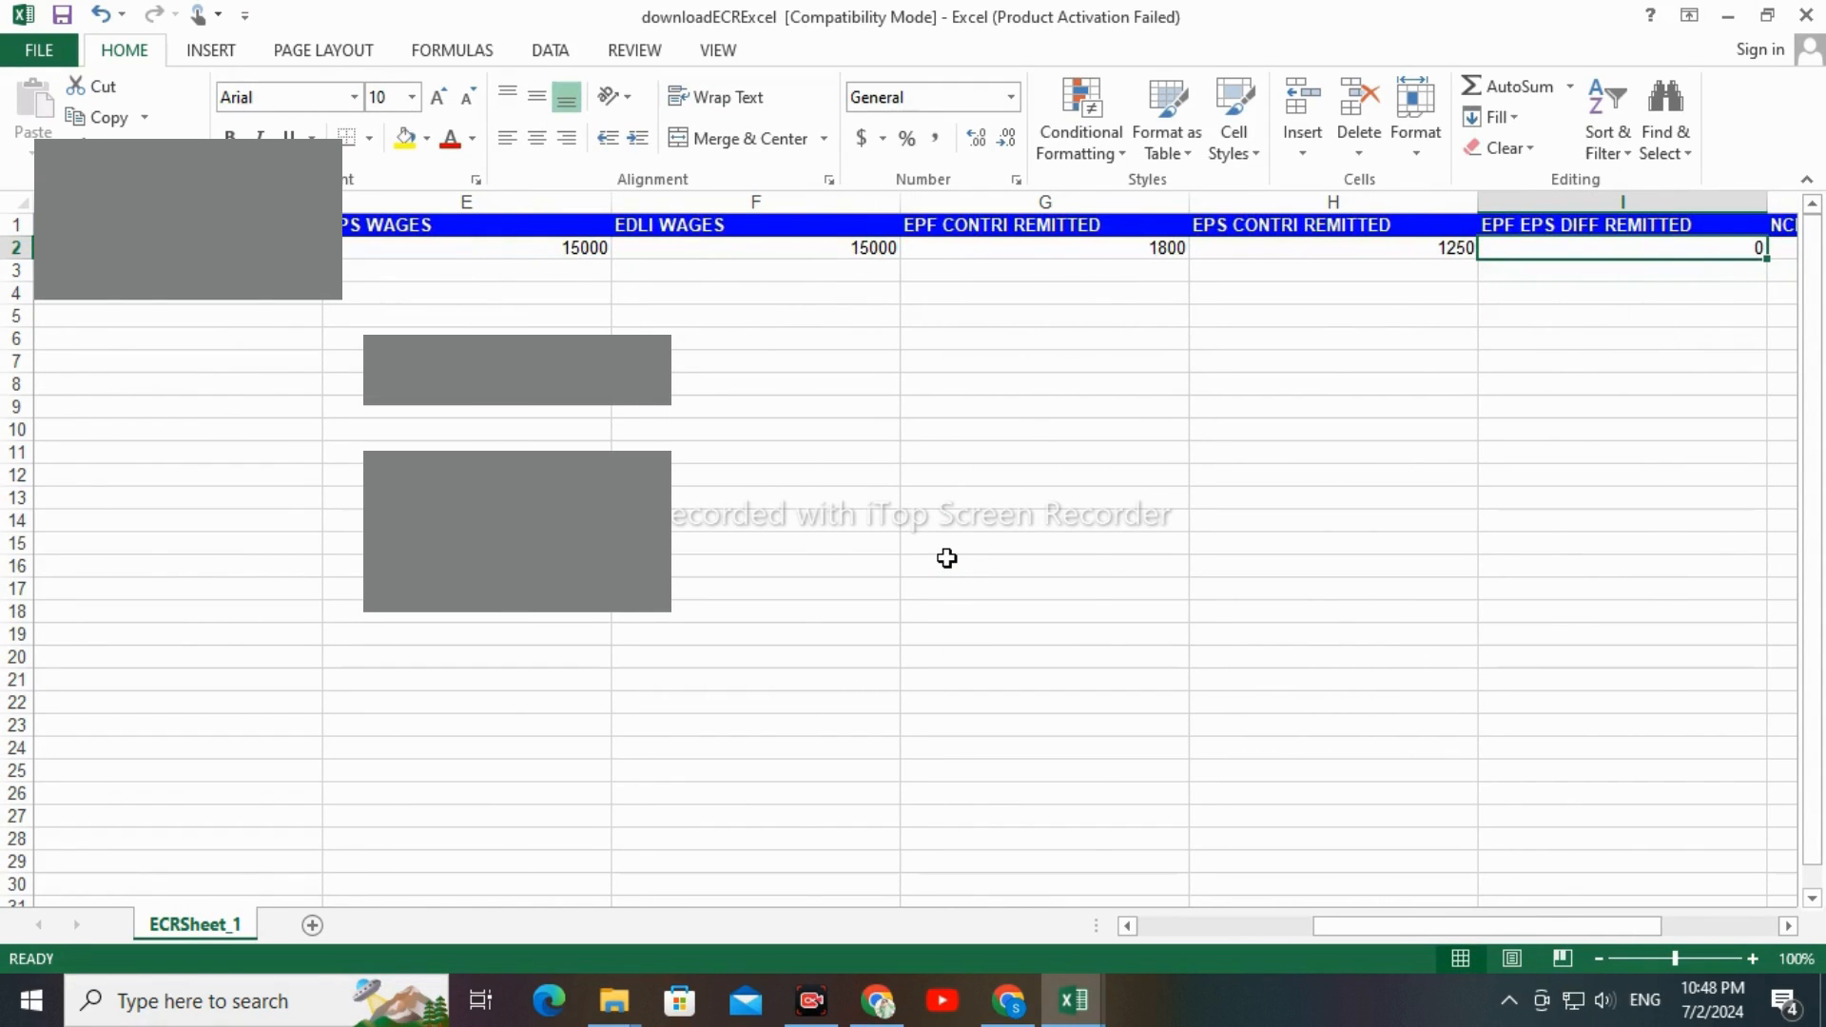
# Calculate EPF EPS DIFF REMITTED in I2 with the formula +G2-H2 and compare it with the mastersheet's employer share difference
pyautogui.write('+')
pyautogui.press('Left')
pyautogui.press('Left')
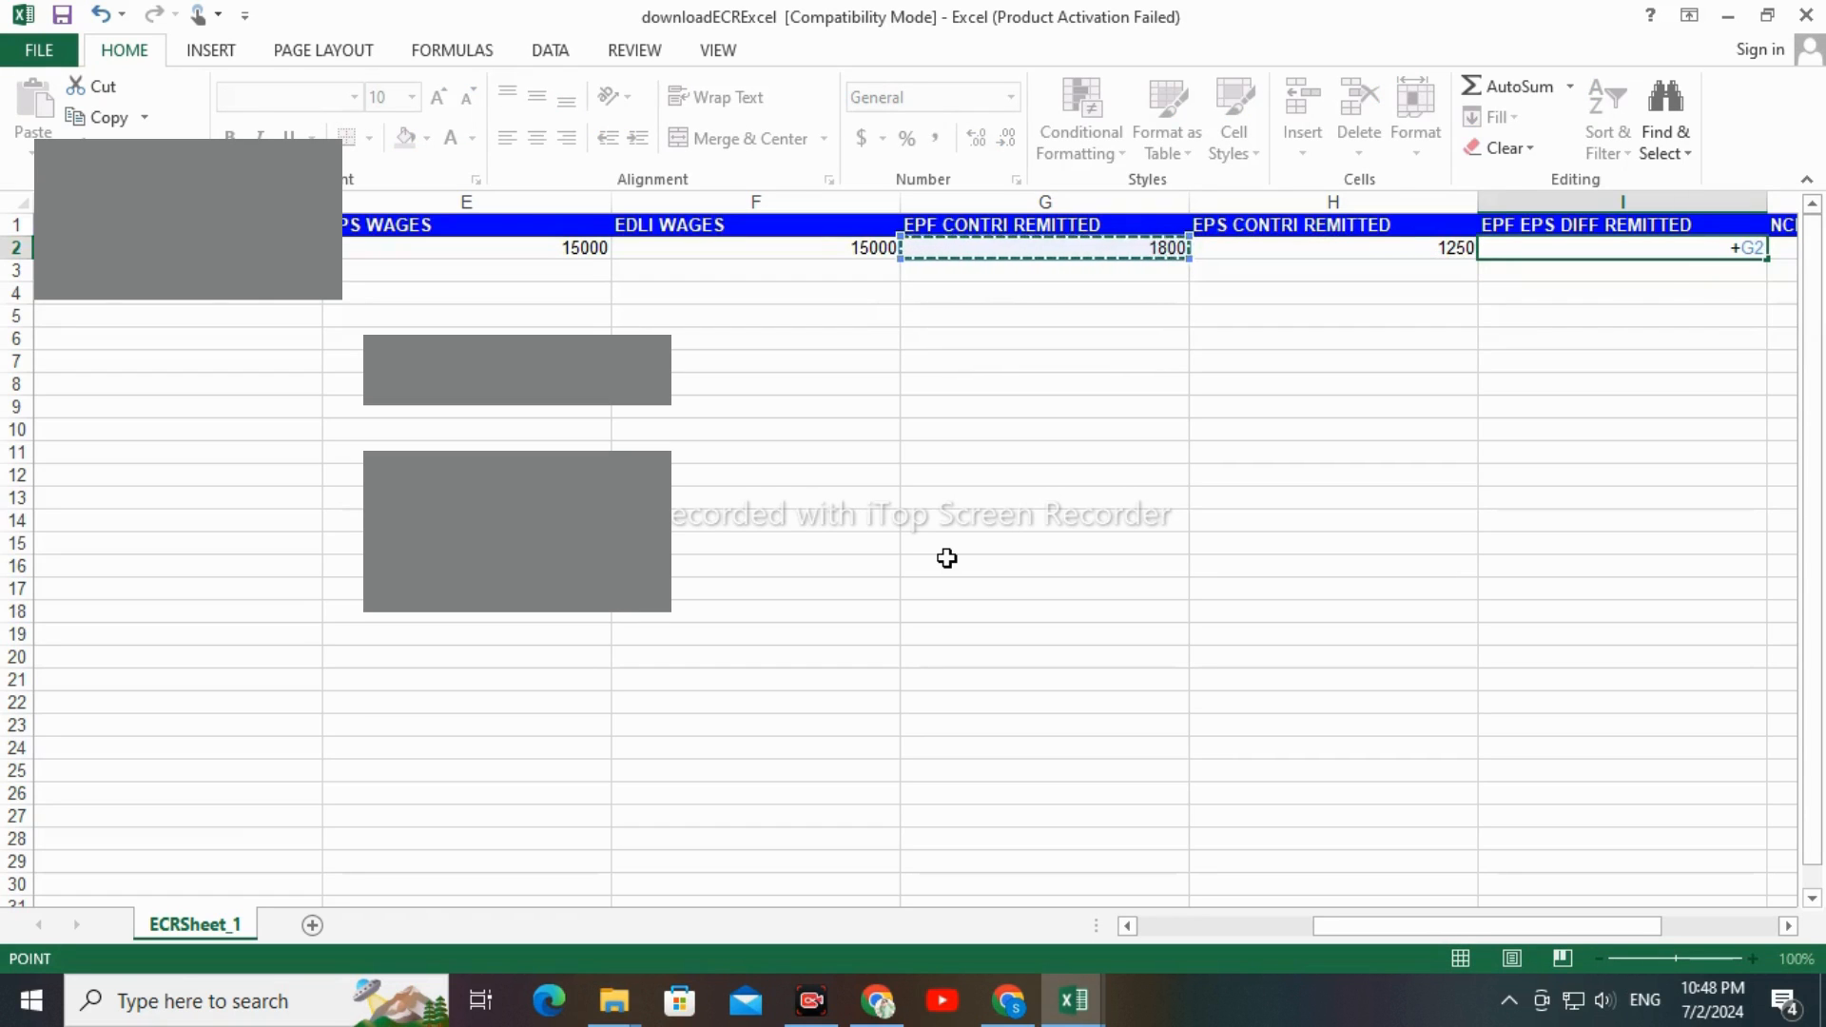
pyautogui.write('-')
pyautogui.press('Left')
pyautogui.press('Return')
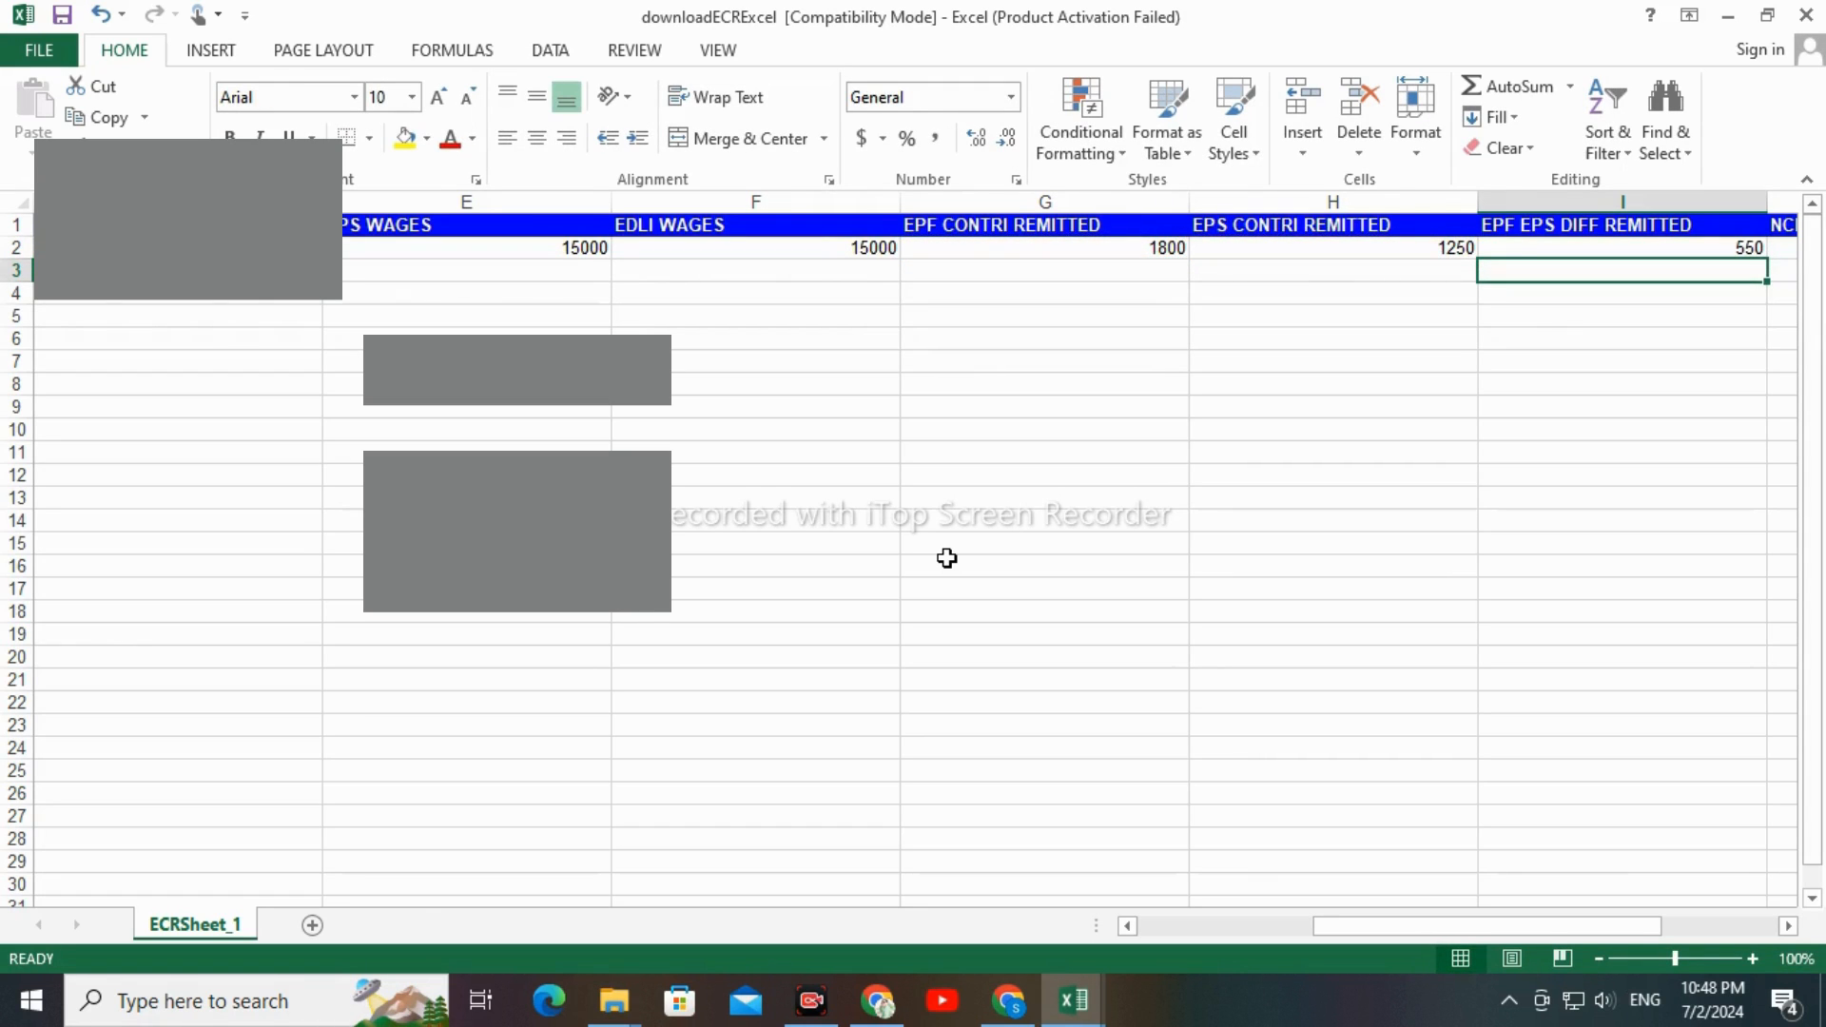
pyautogui.hotkey('alt', 'Tab')
pyautogui.click(947, 559)
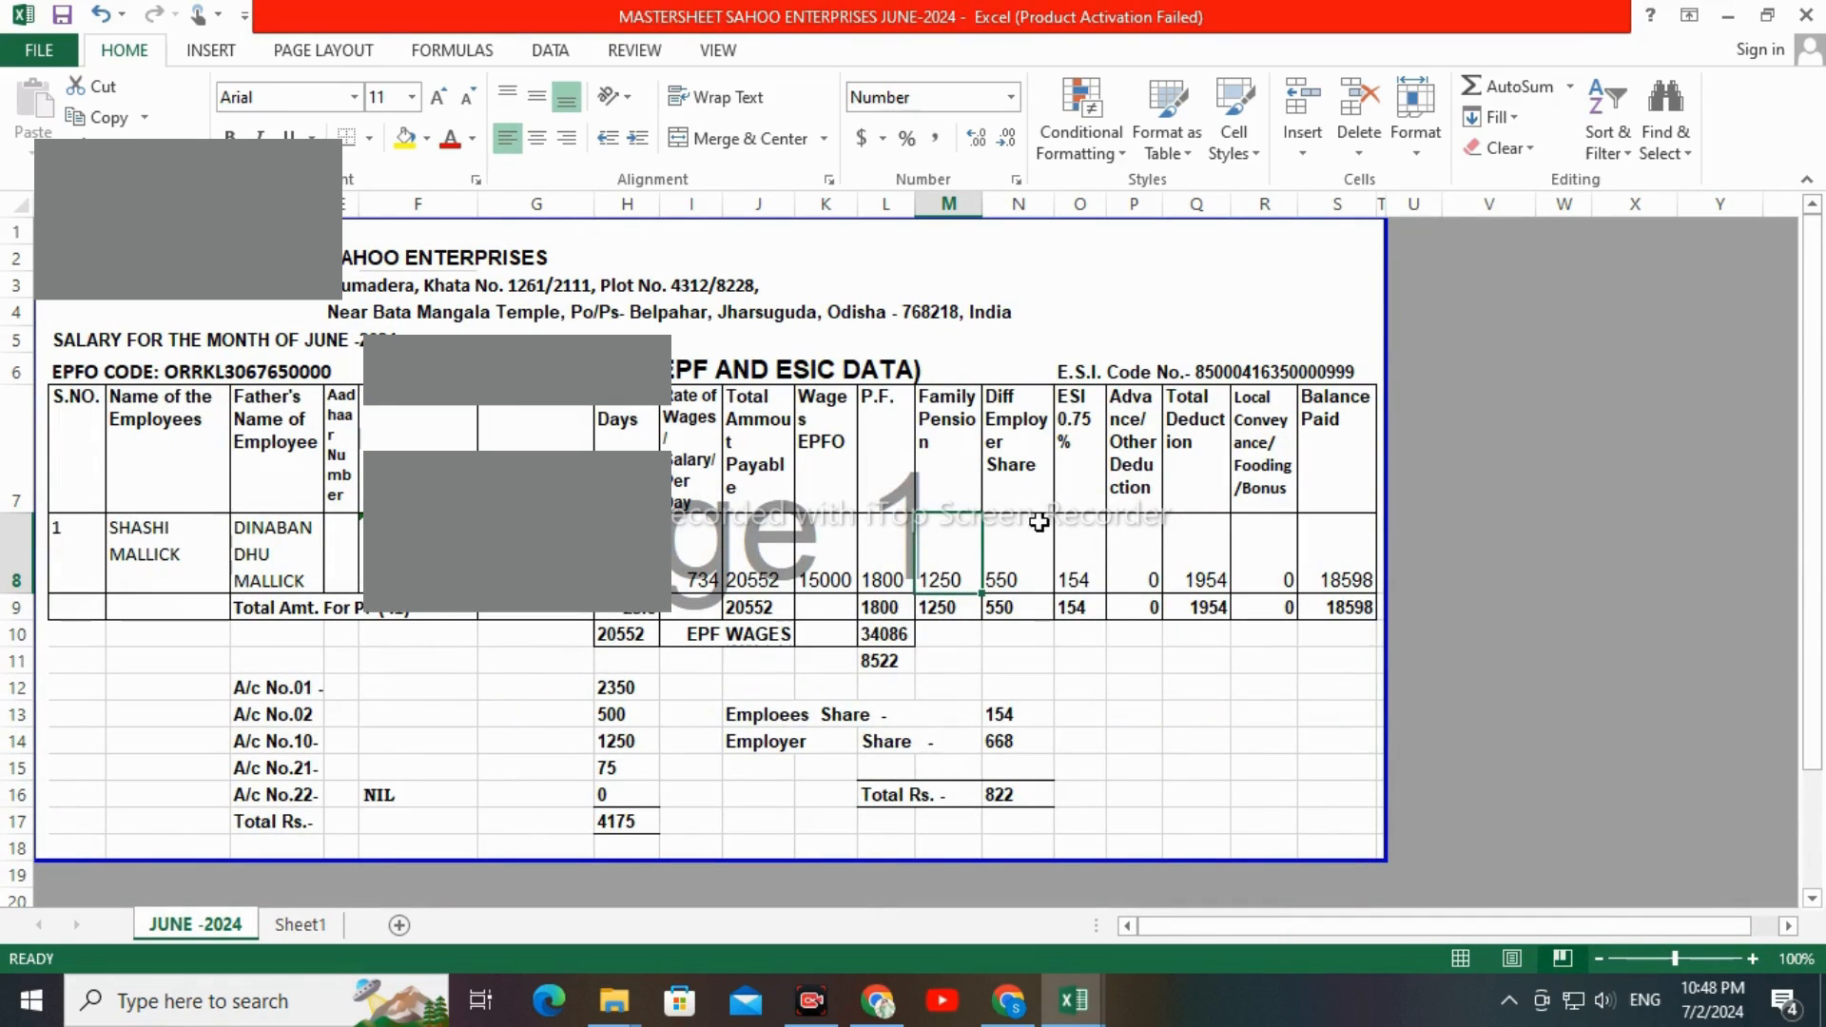
# Return to the ECR sheet and check the row 2 entries for NCP DAYS and REFUND OF ADVANCES
pyautogui.hotkey('alt', 'Tab')
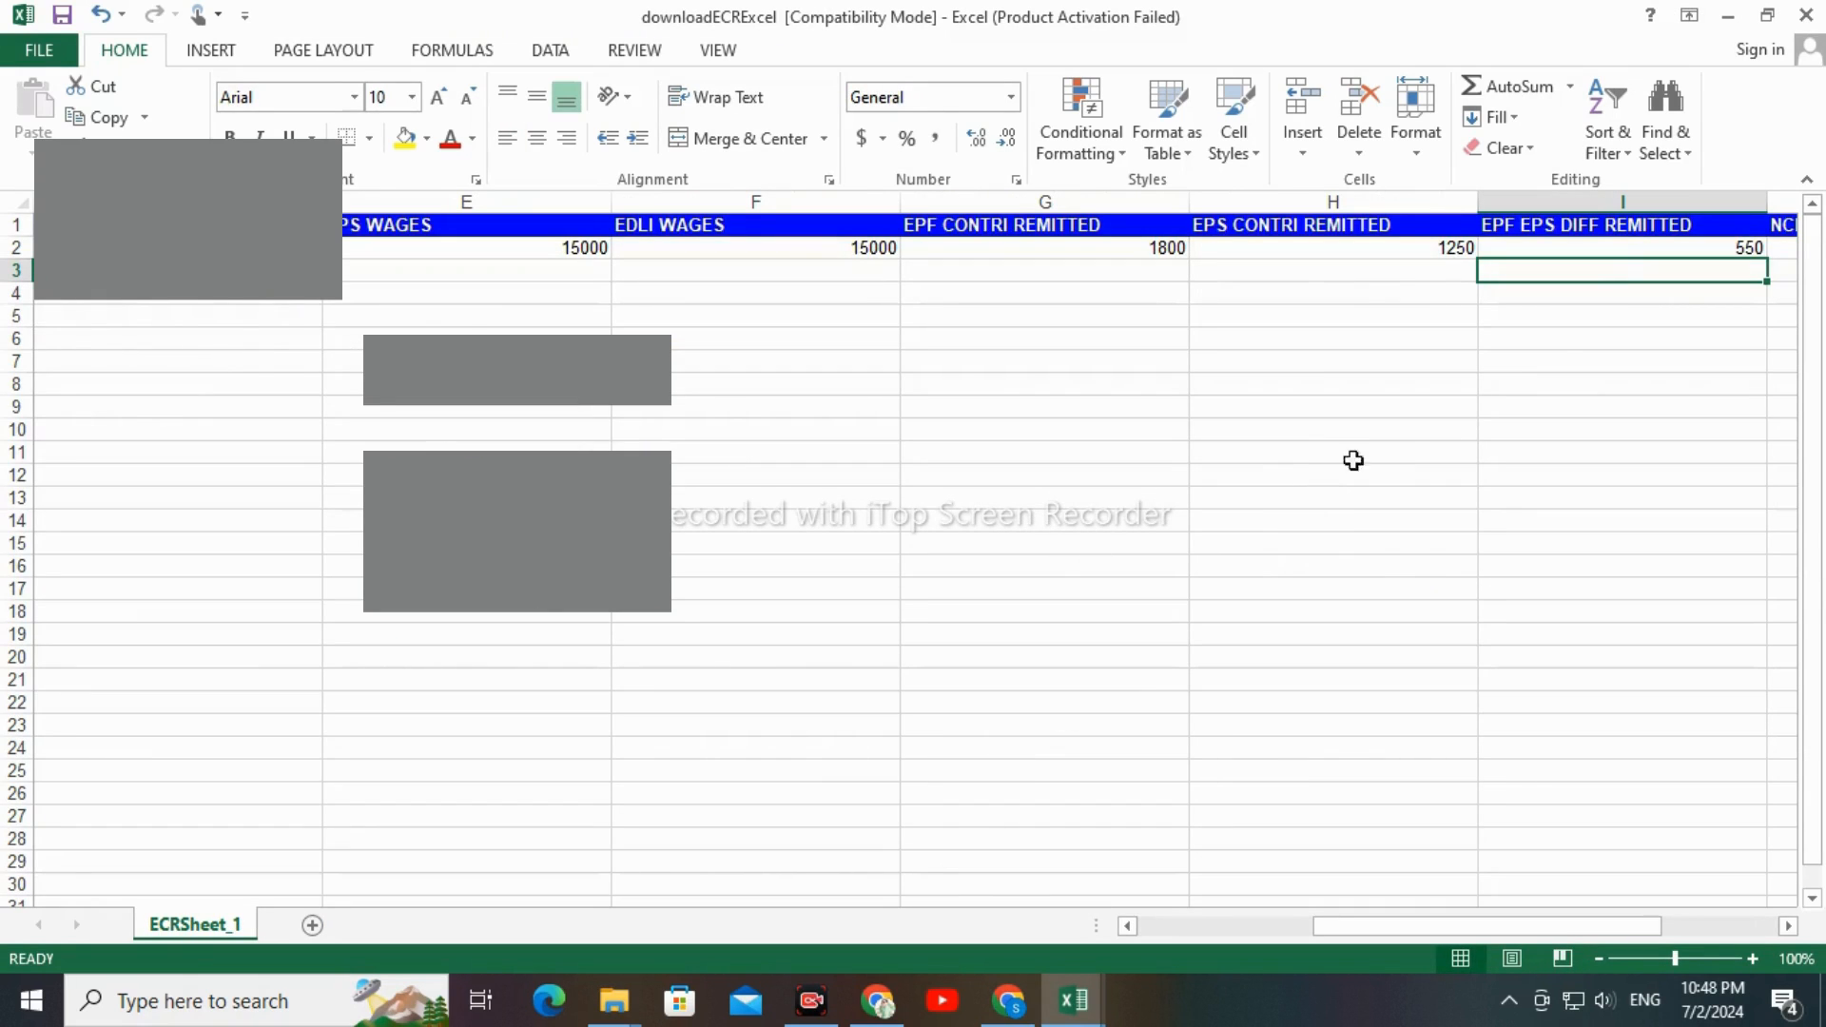
pyautogui.click(1624, 243)
pyautogui.press('Right')
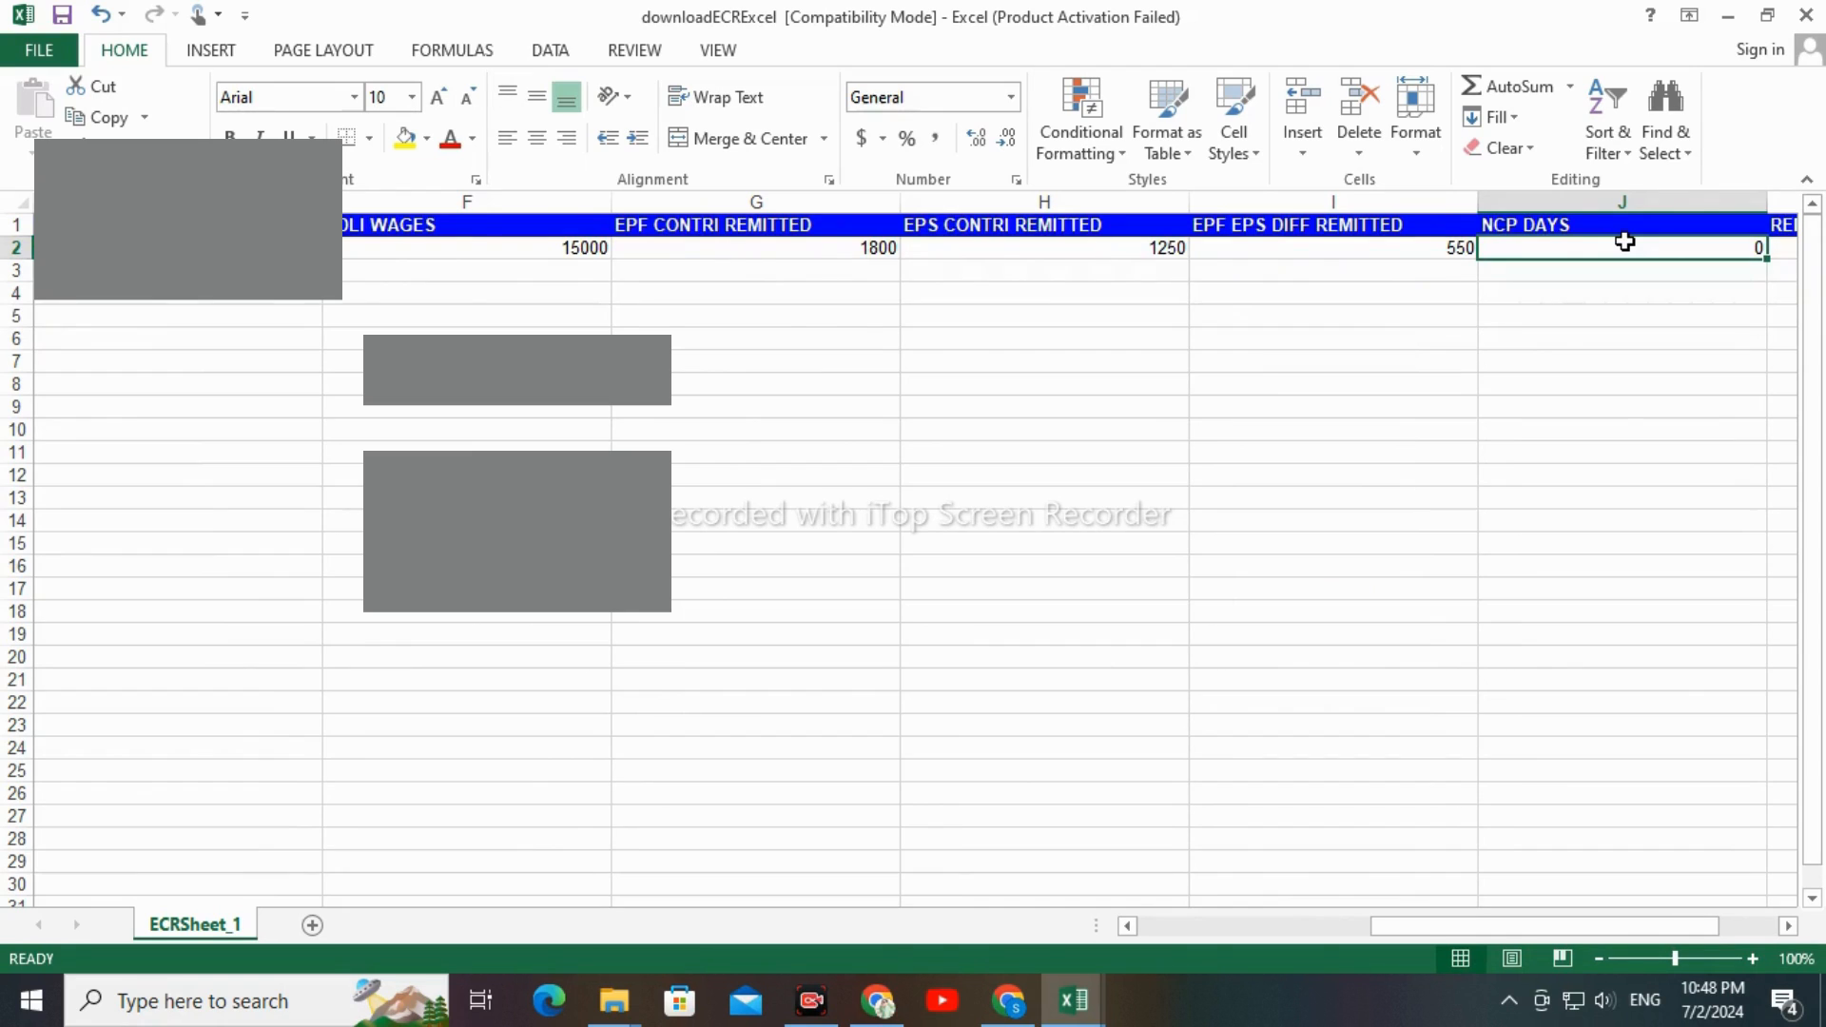
pyautogui.press('Right')
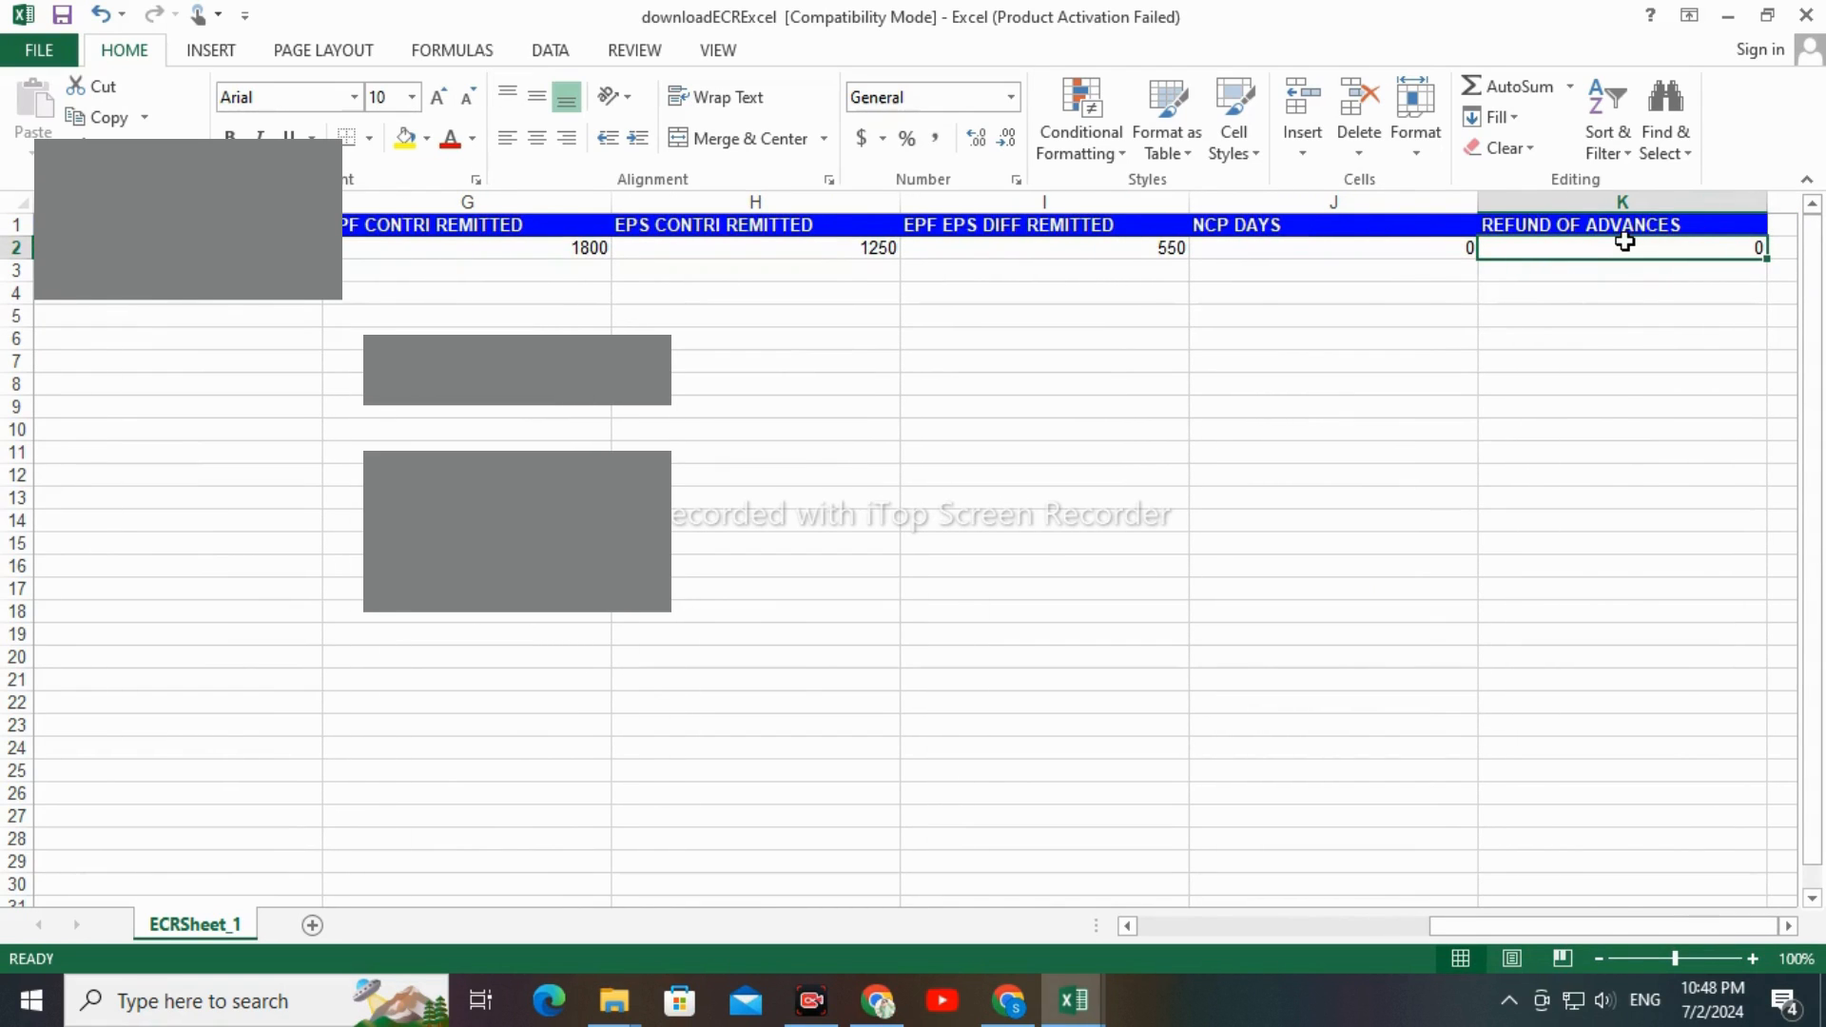
pyautogui.press('Right')
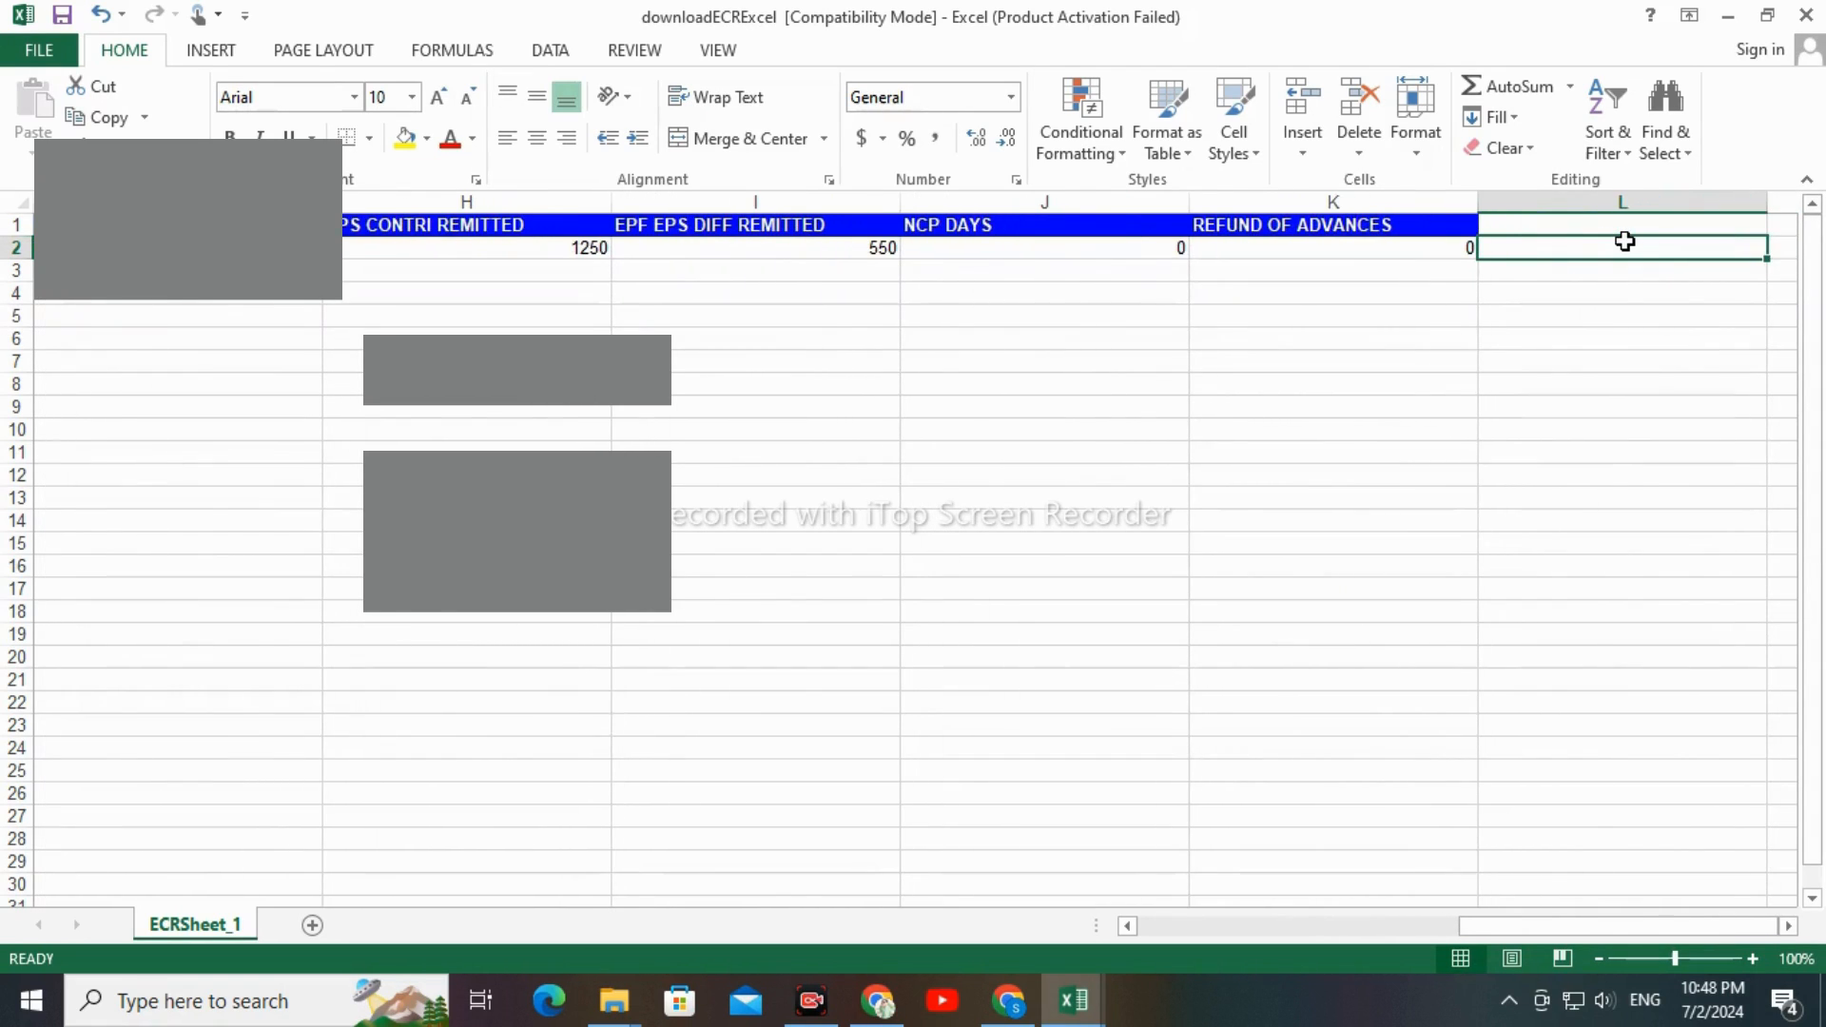
# Delete the header row from the ECR sheet so that only the member's data row is left
pyautogui.moveTo(1579, 930); pyautogui.dragTo(1260, 932)
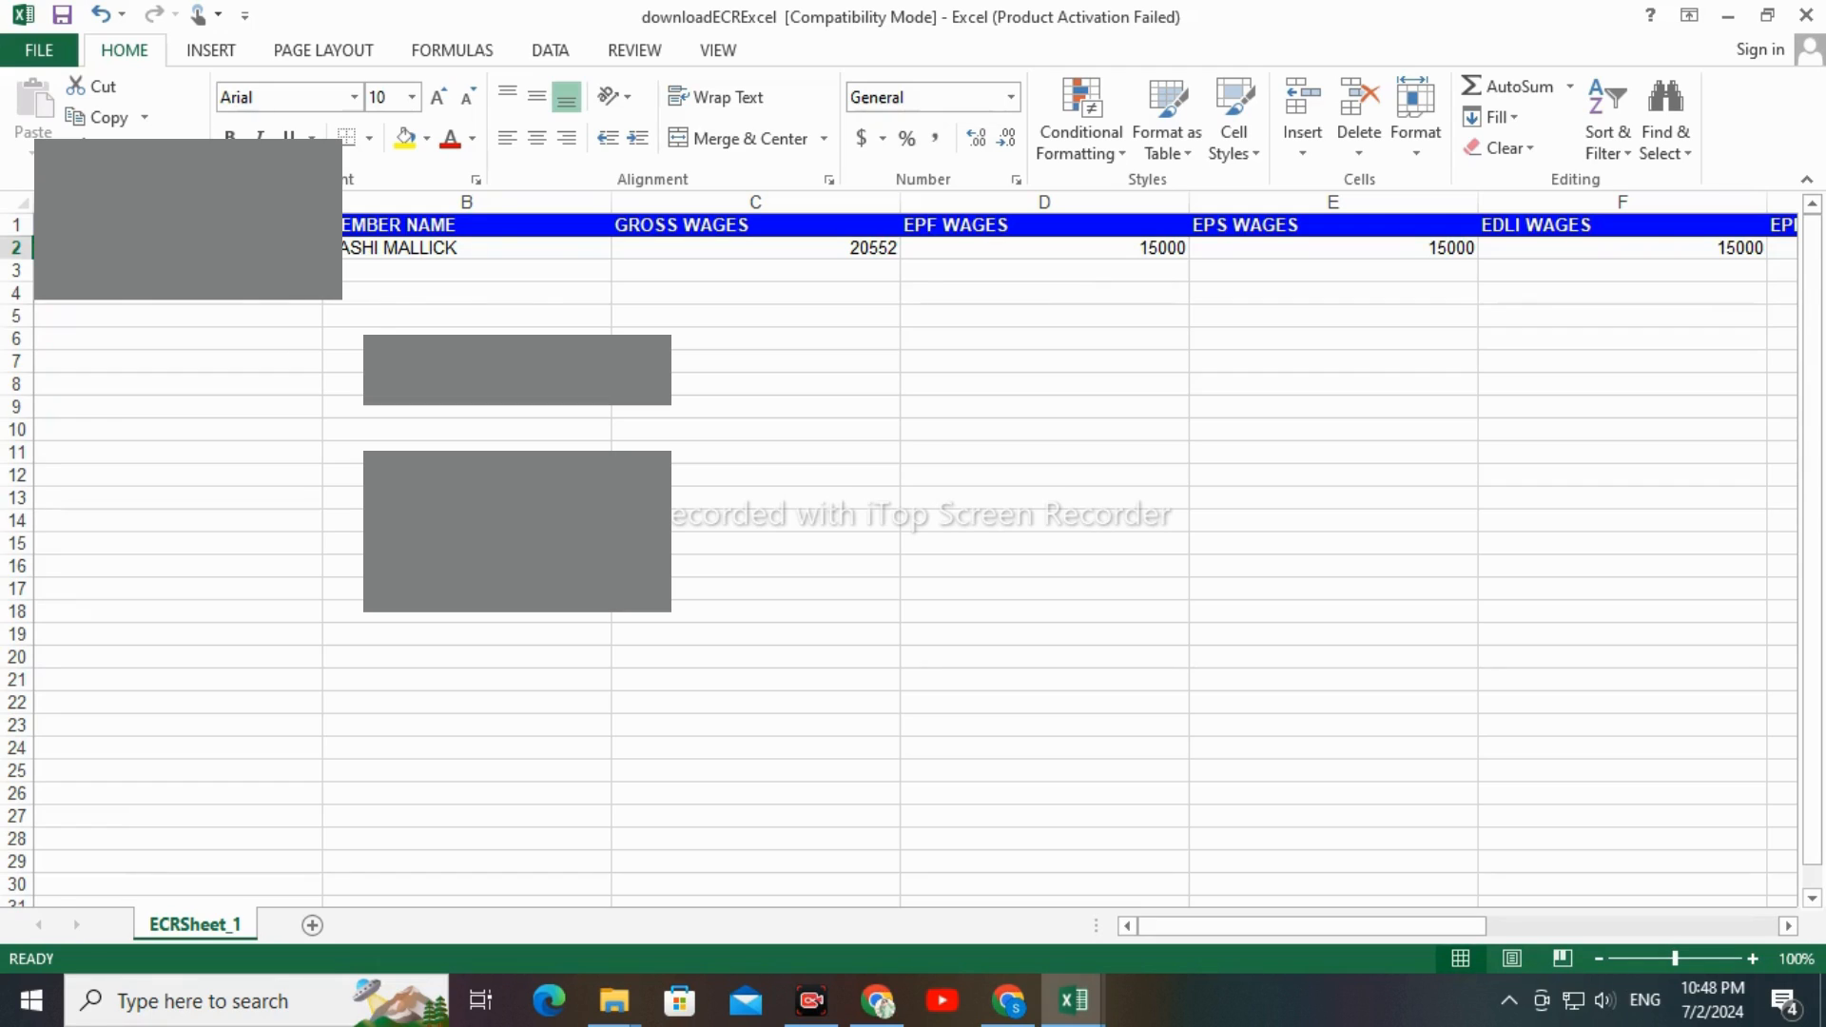
pyautogui.click(354, 384)
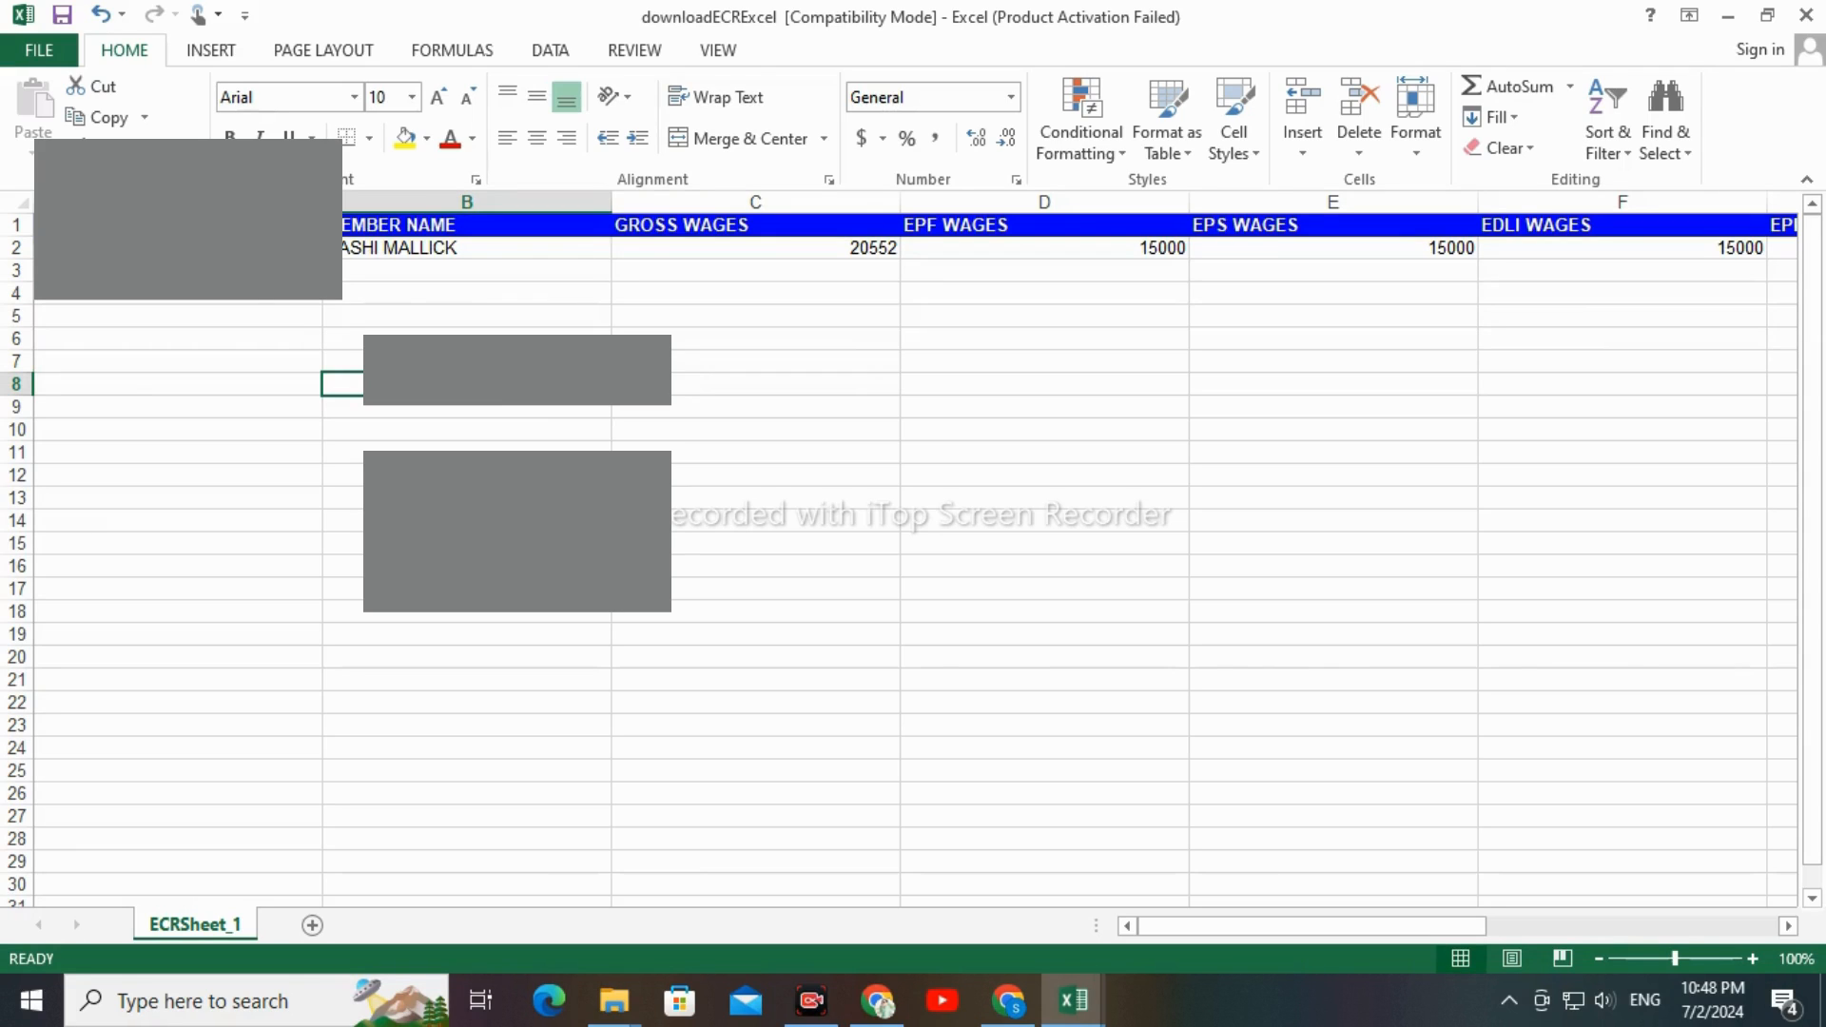
pyautogui.click(495, 311)
pyautogui.click(5, 223)
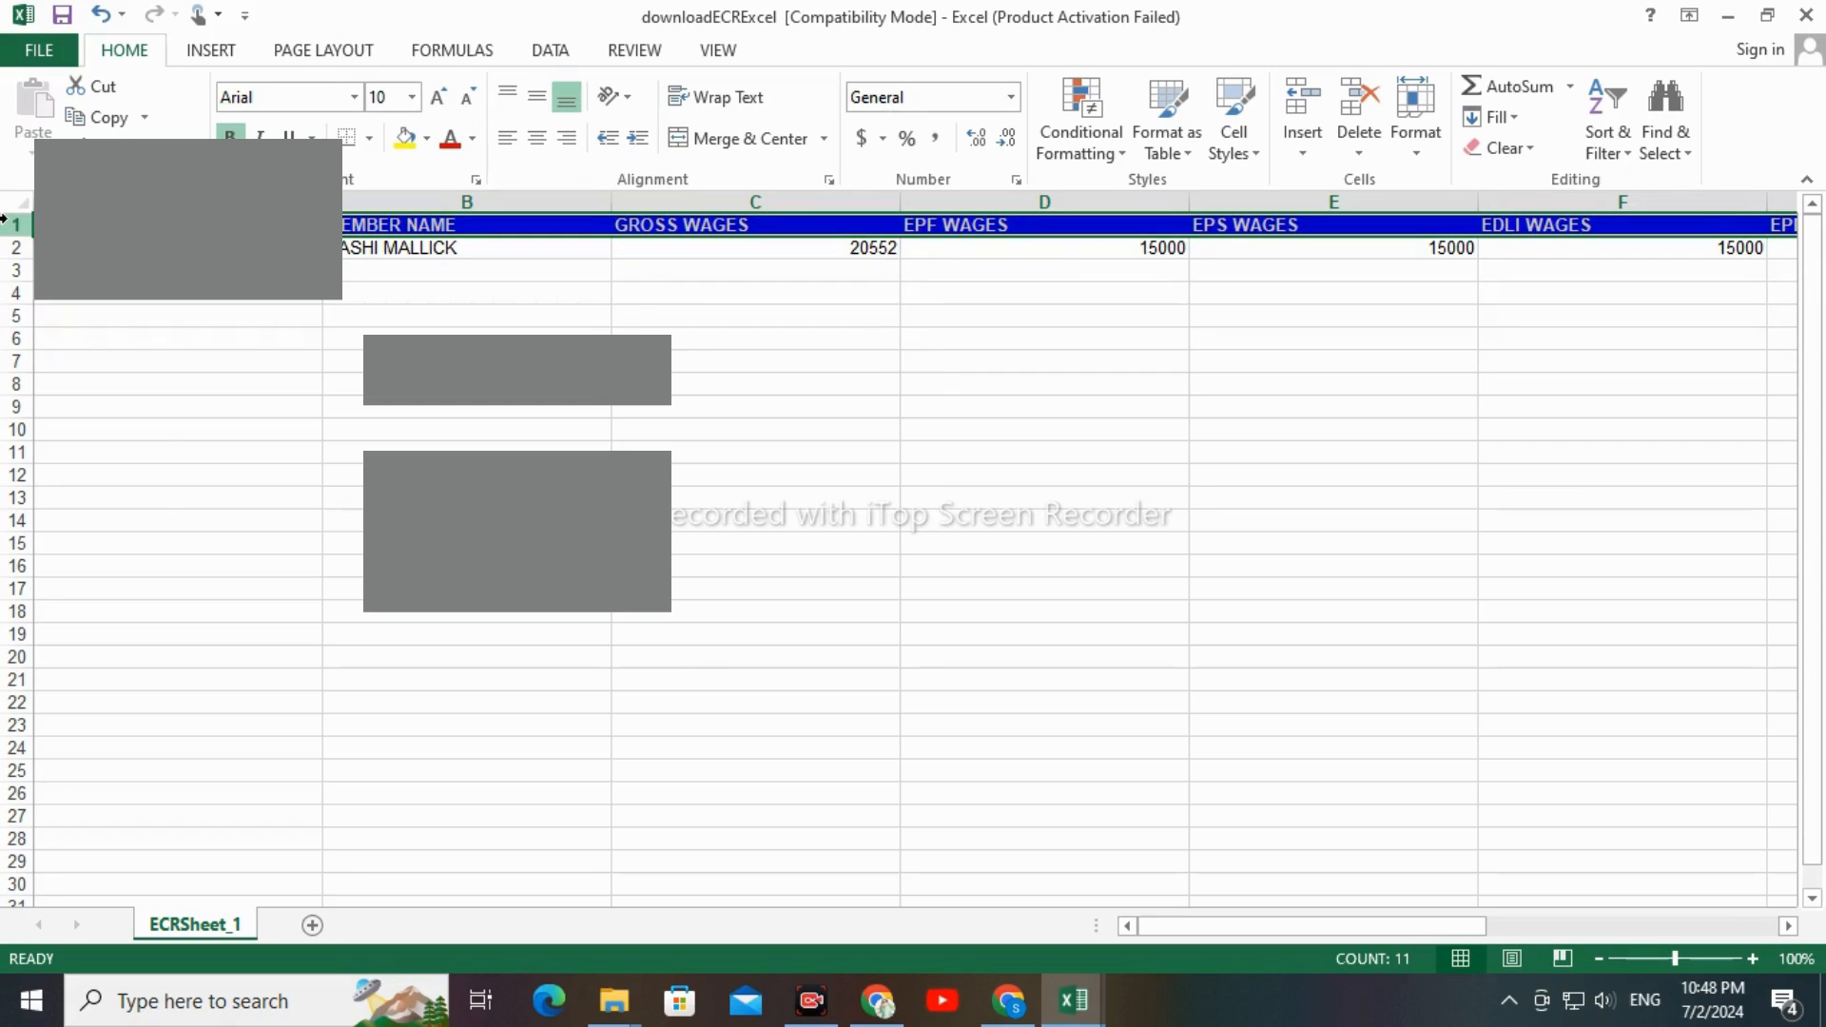
pyautogui.hotkey('ctrl', '-')
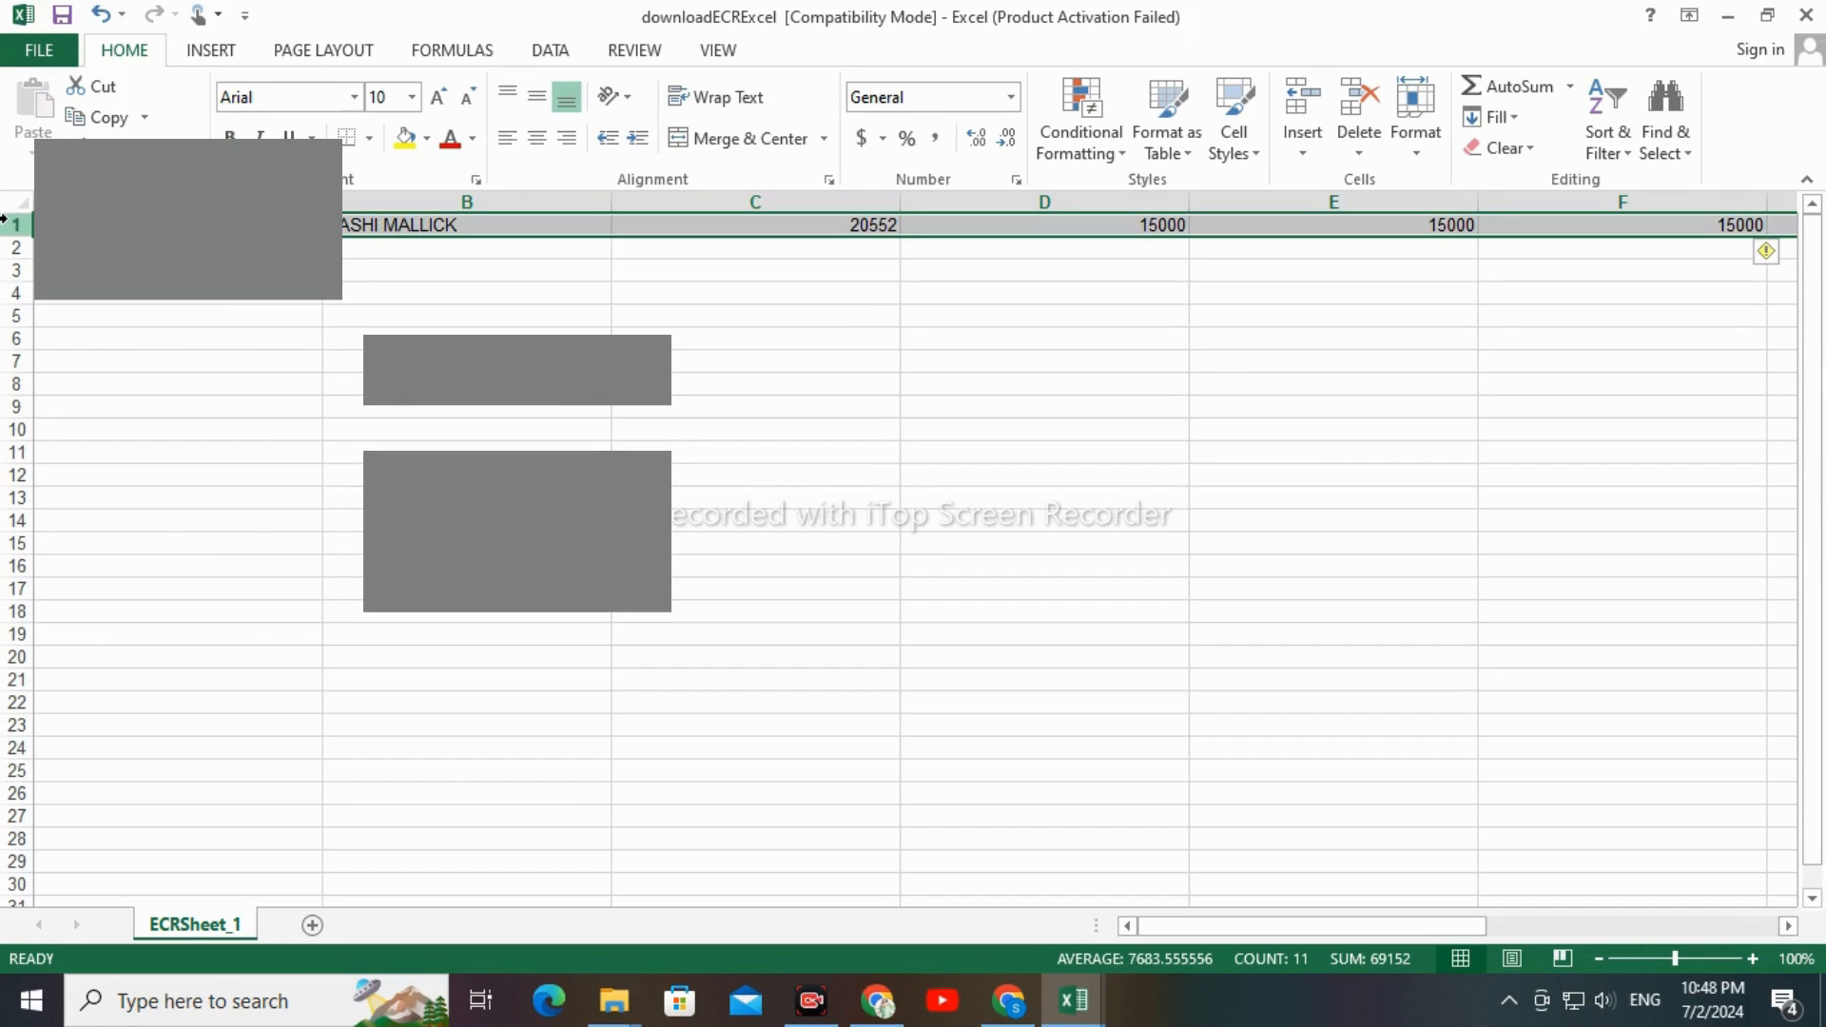
pyautogui.click(75, 314)
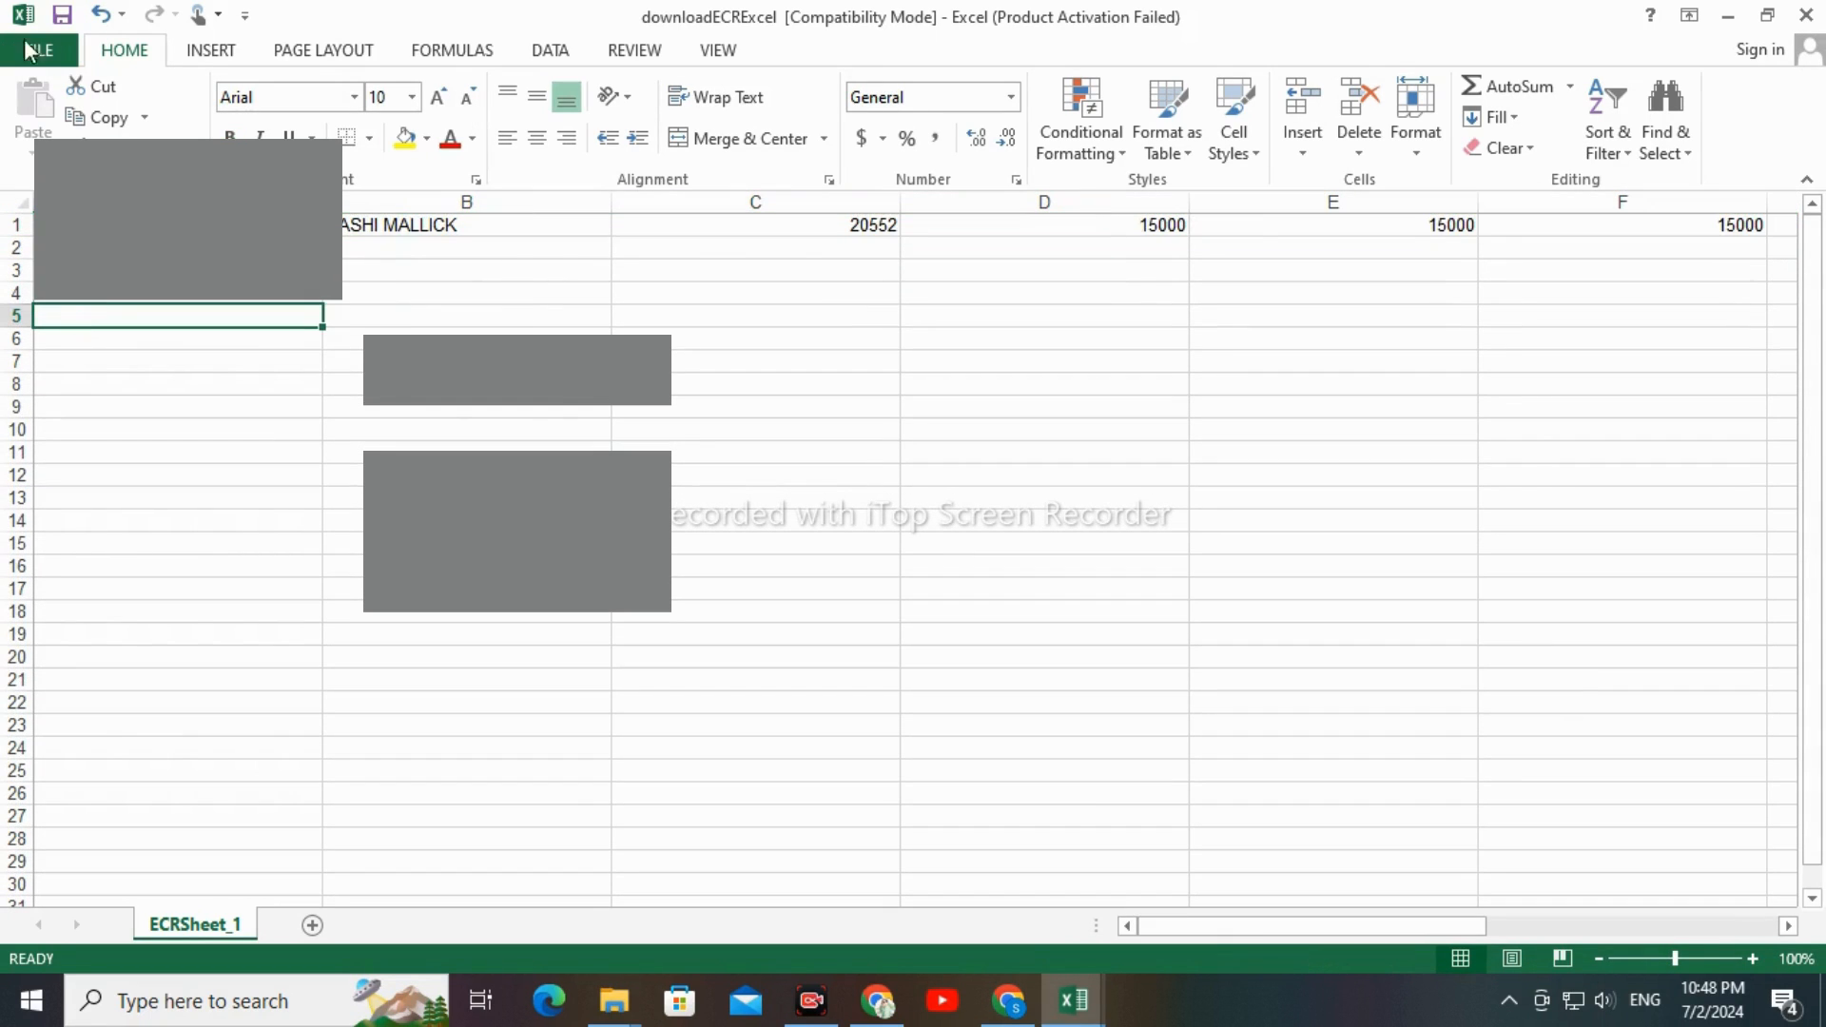
# Save a copy of downloadECRExcel in the JUNE -2024 folder as CSV (Comma delimited), keeping that format
pyautogui.click(39, 52)
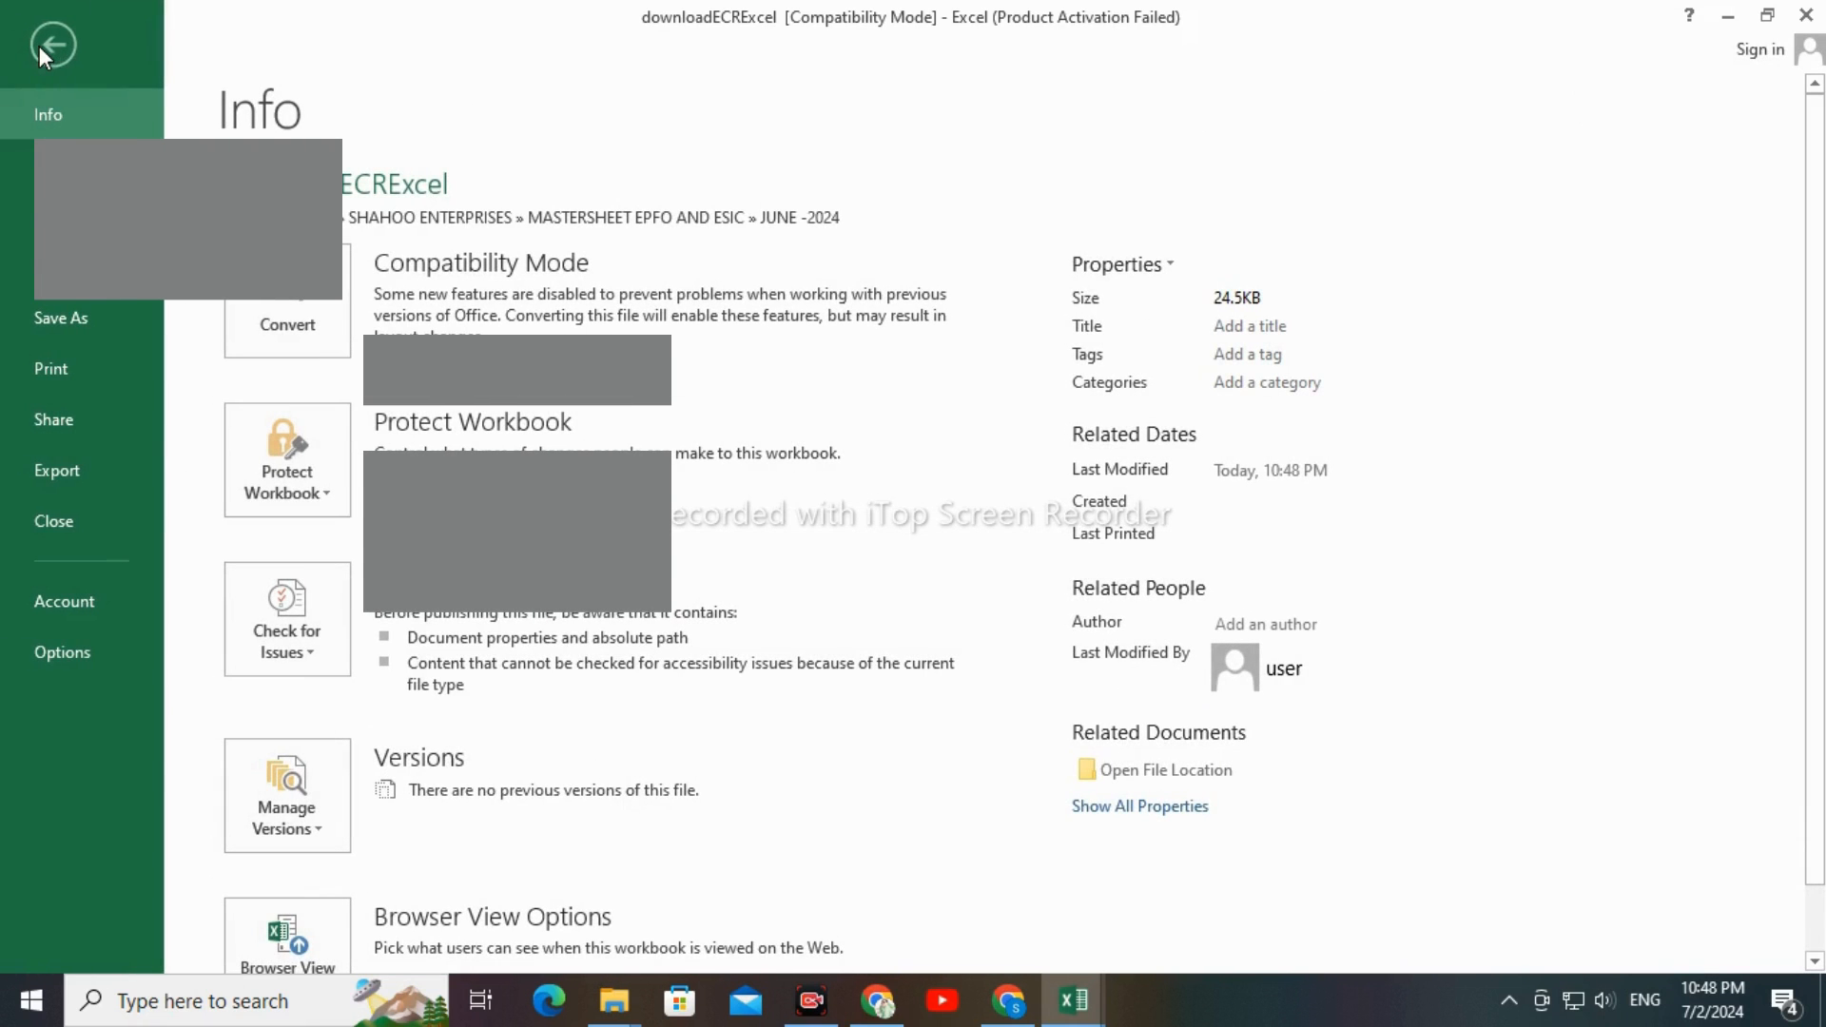
pyautogui.click(76, 326)
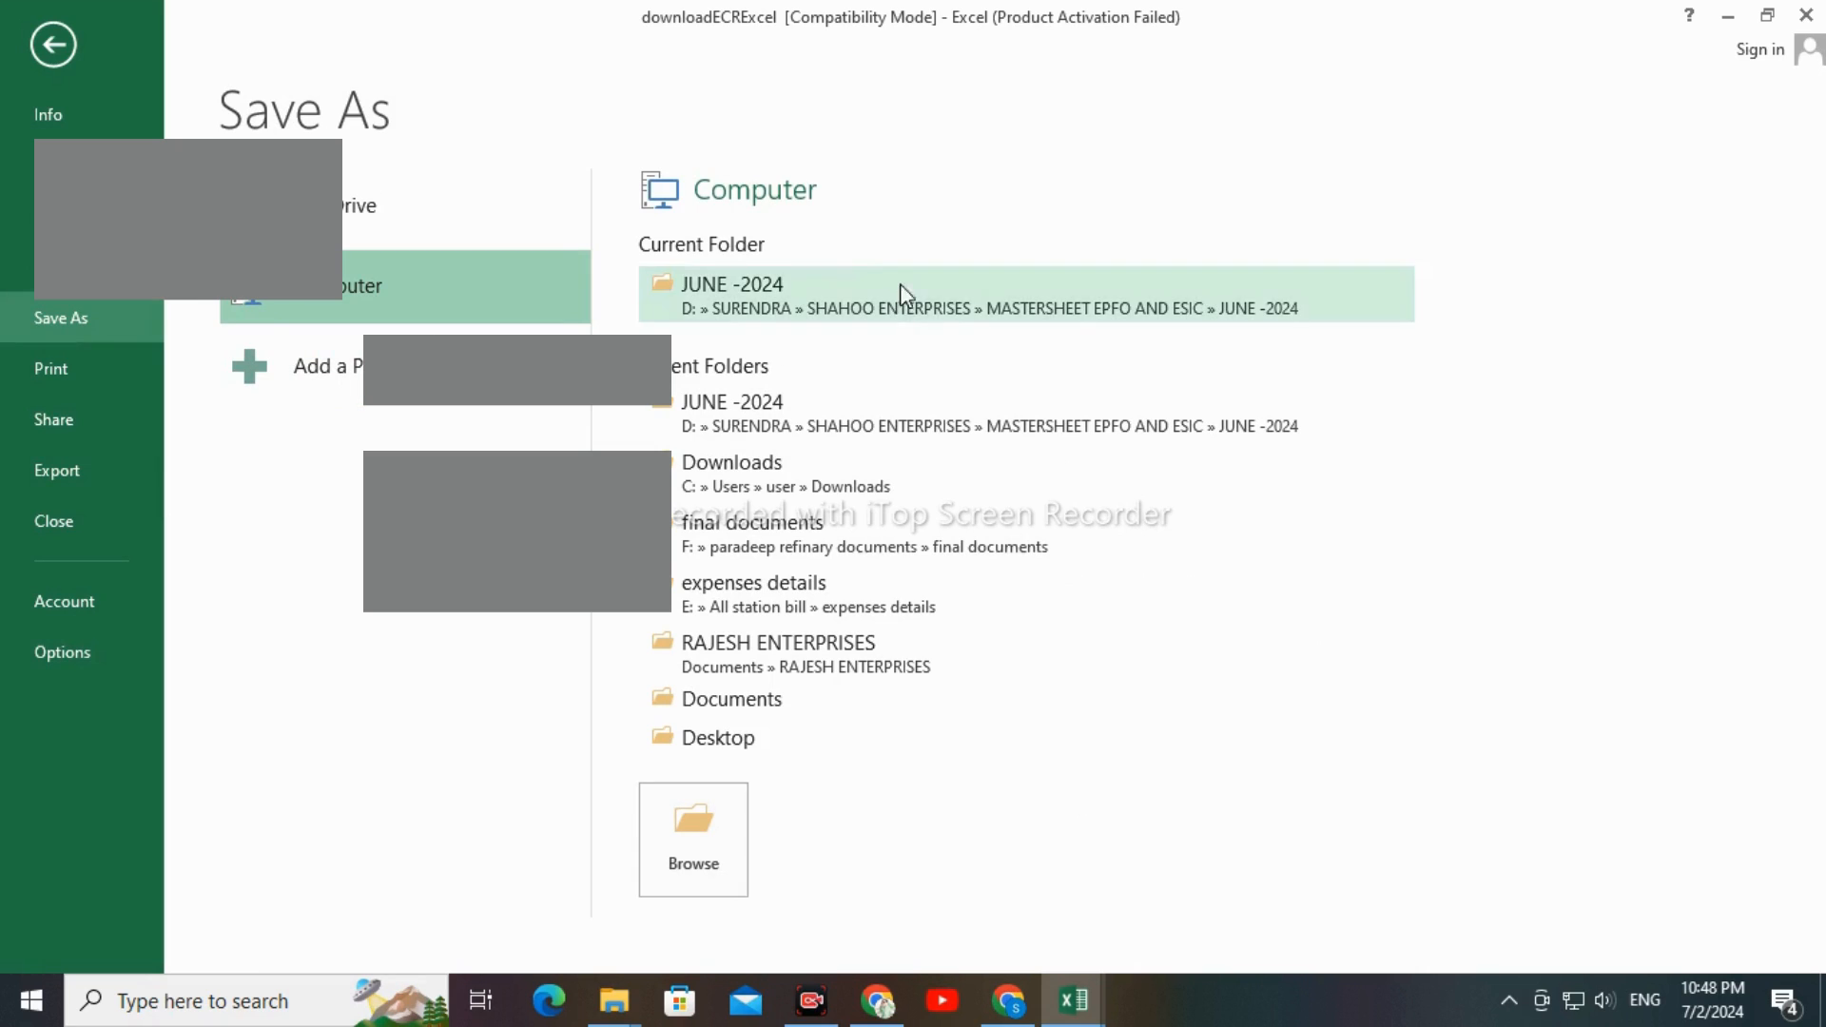
pyautogui.click(770, 311)
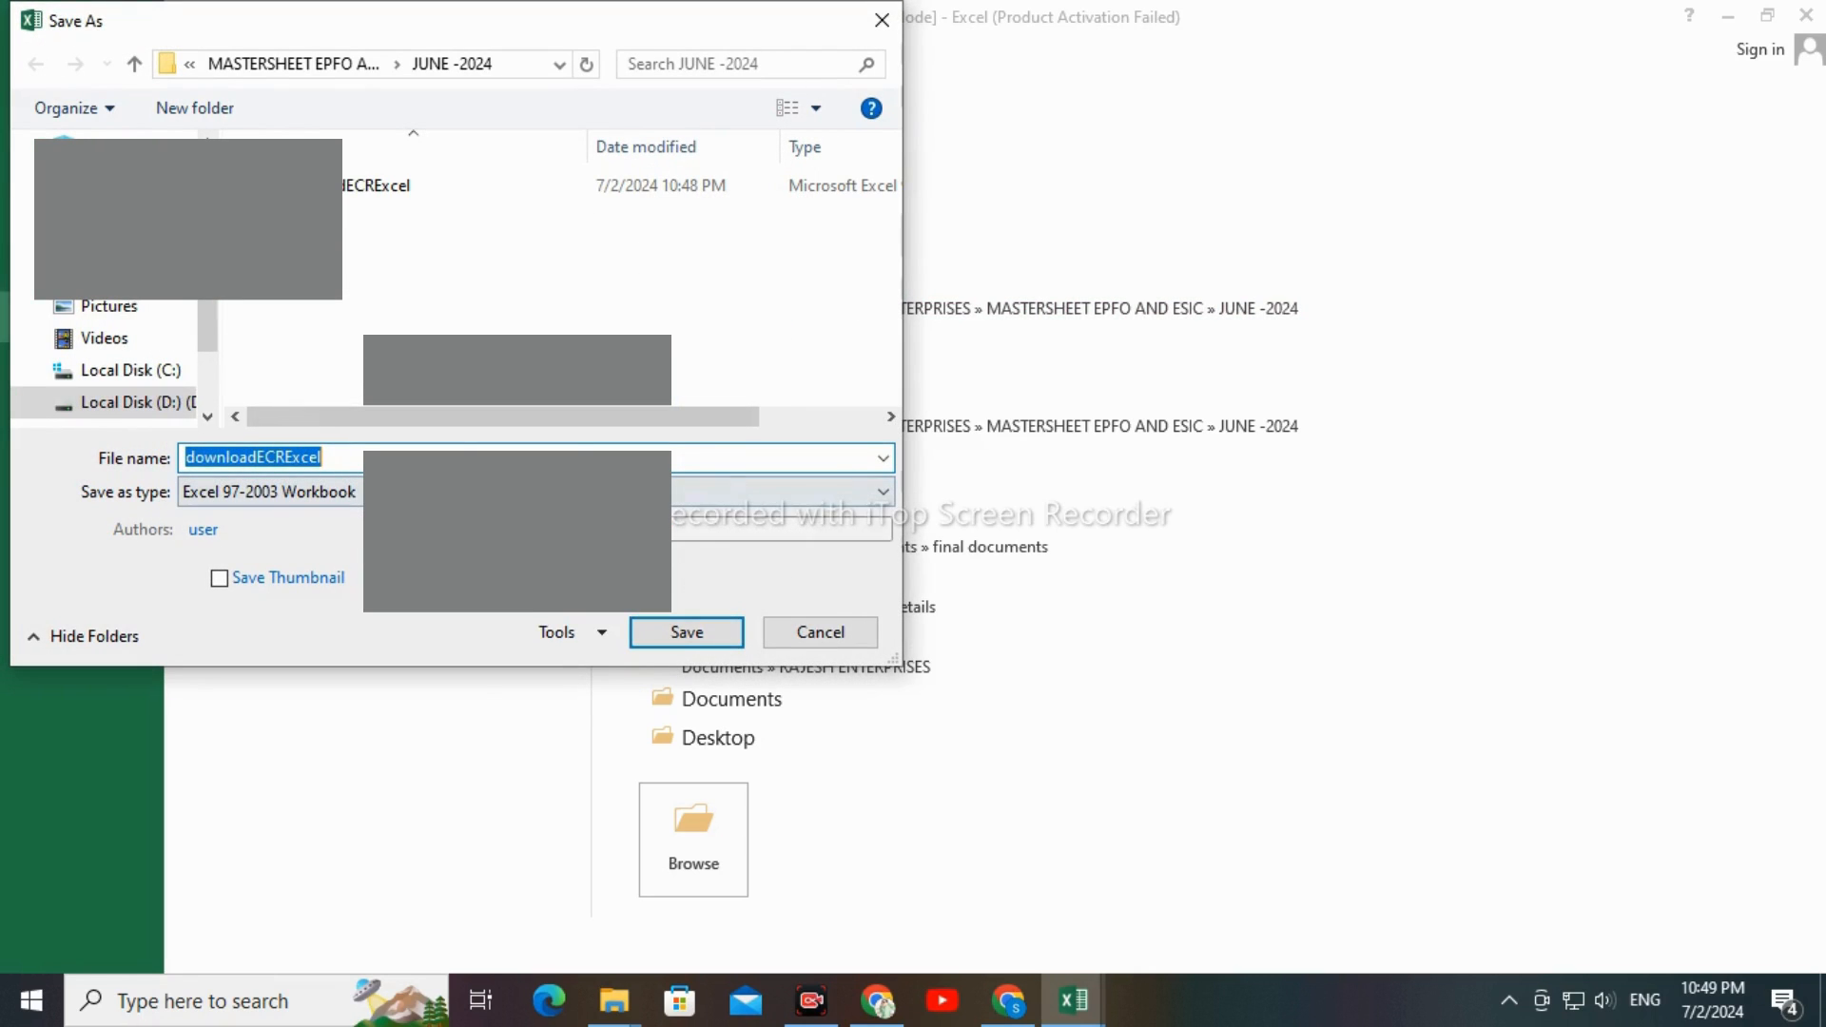
pyautogui.click(876, 492)
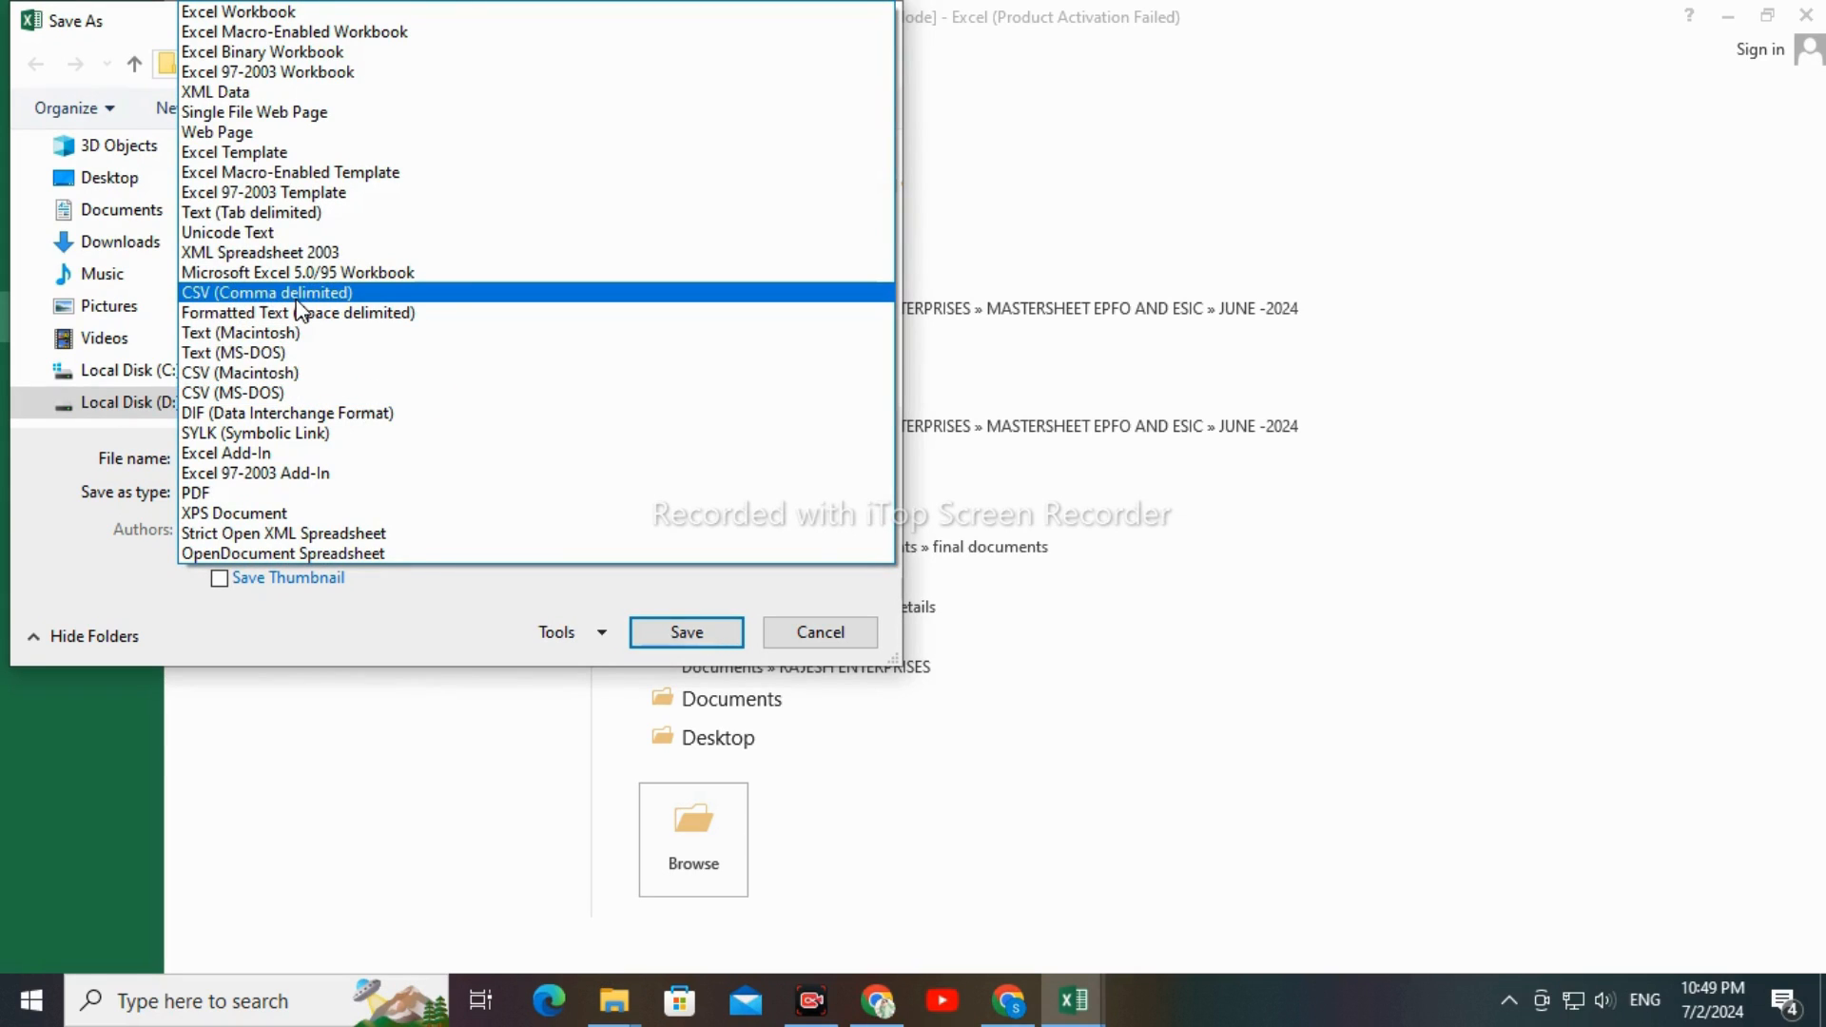
pyautogui.click(297, 299)
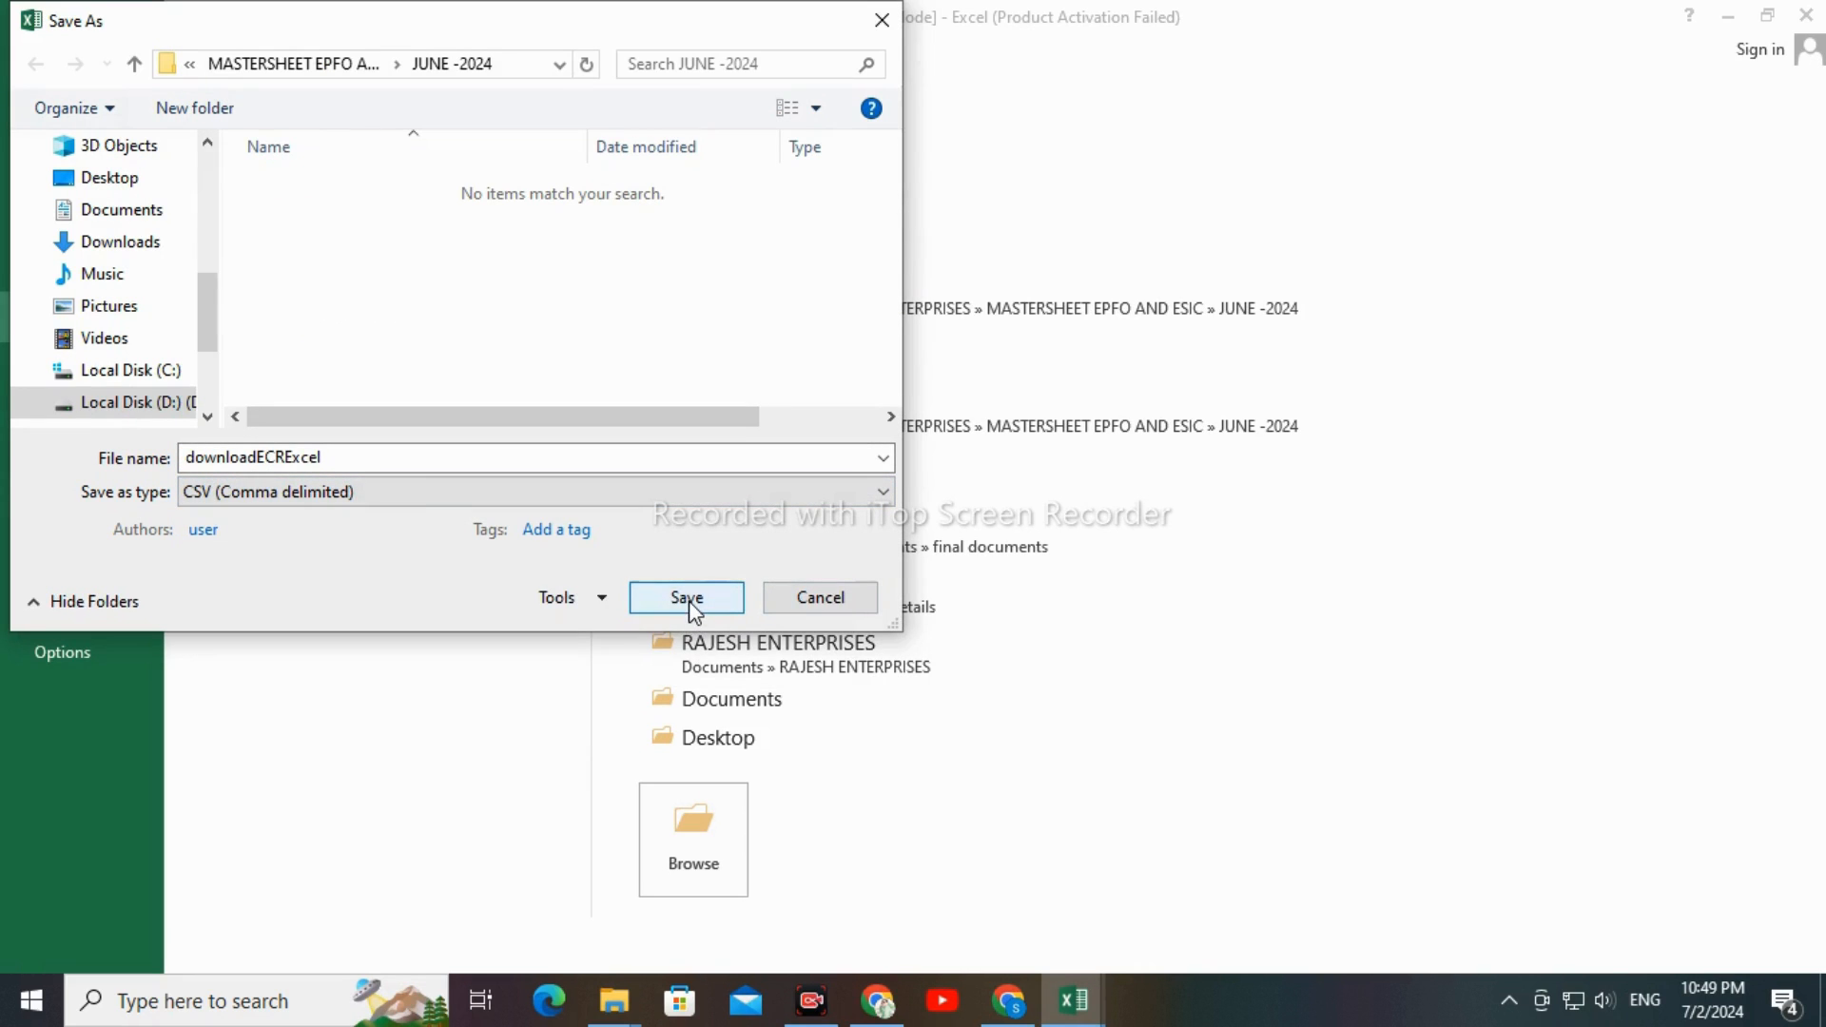
pyautogui.click(686, 597)
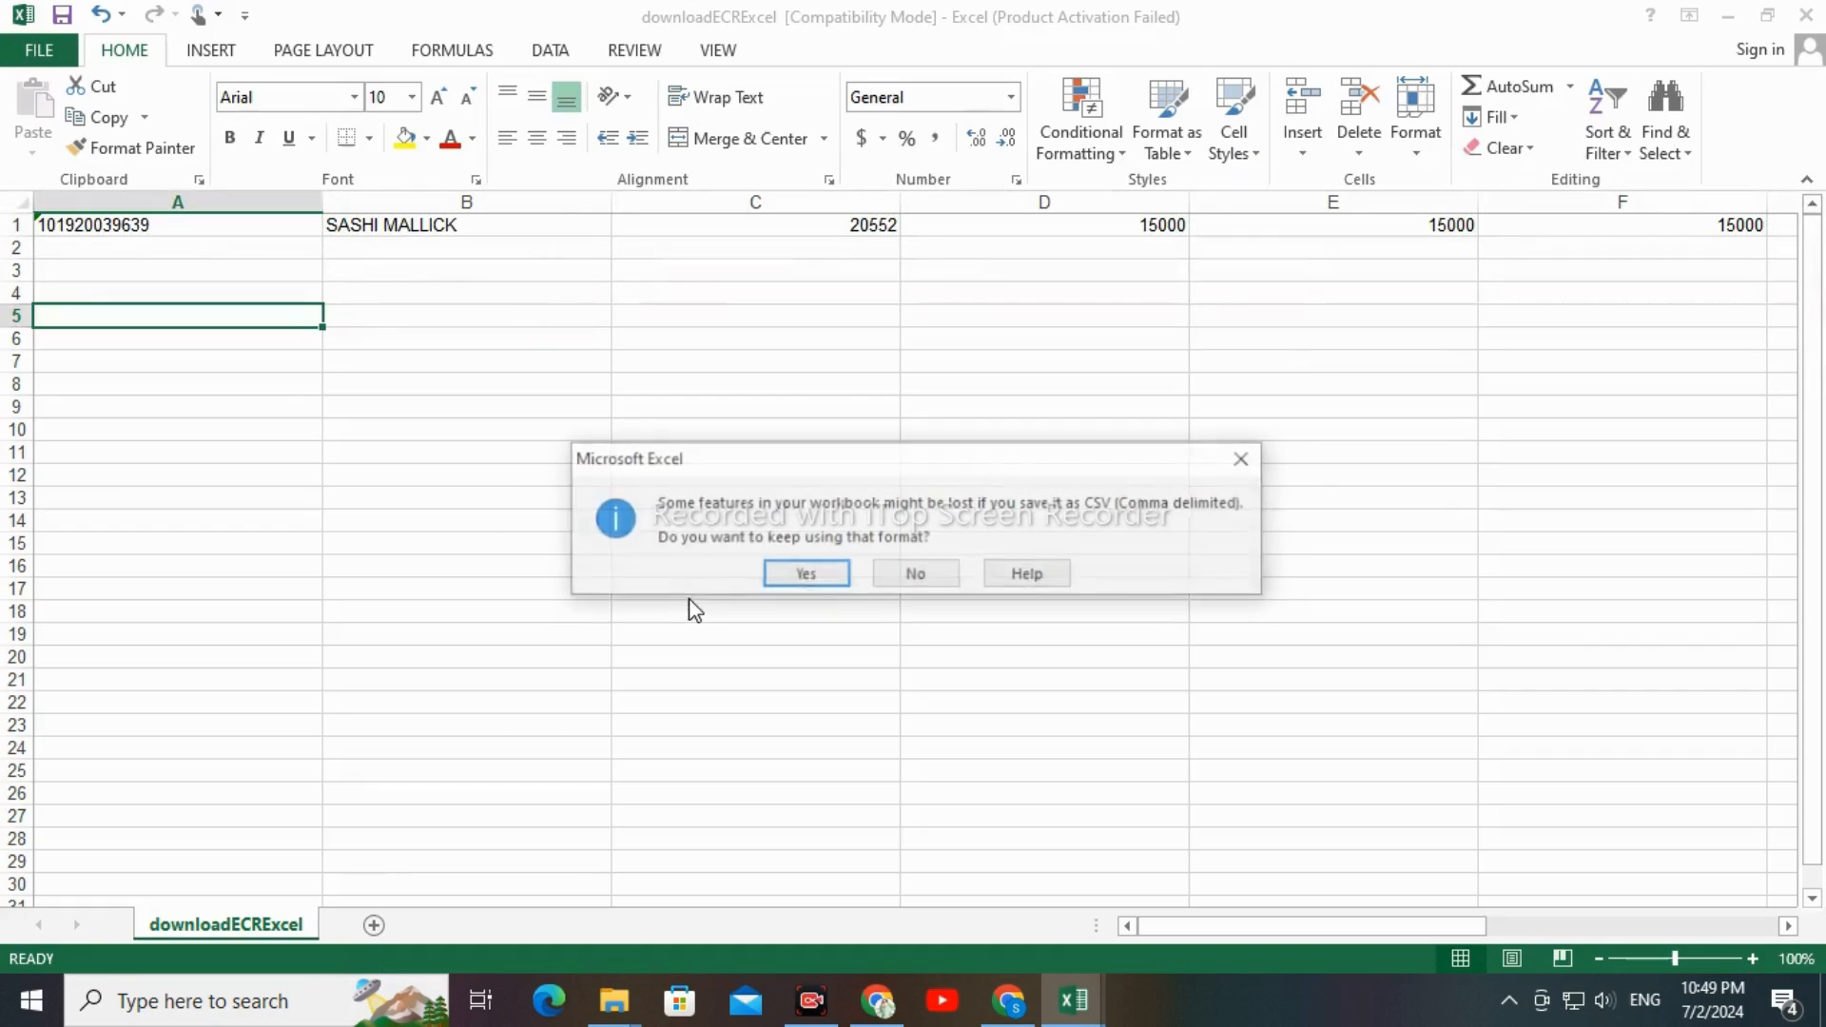
pyautogui.click(806, 575)
pyautogui.click(808, 567)
pyautogui.click(738, 395)
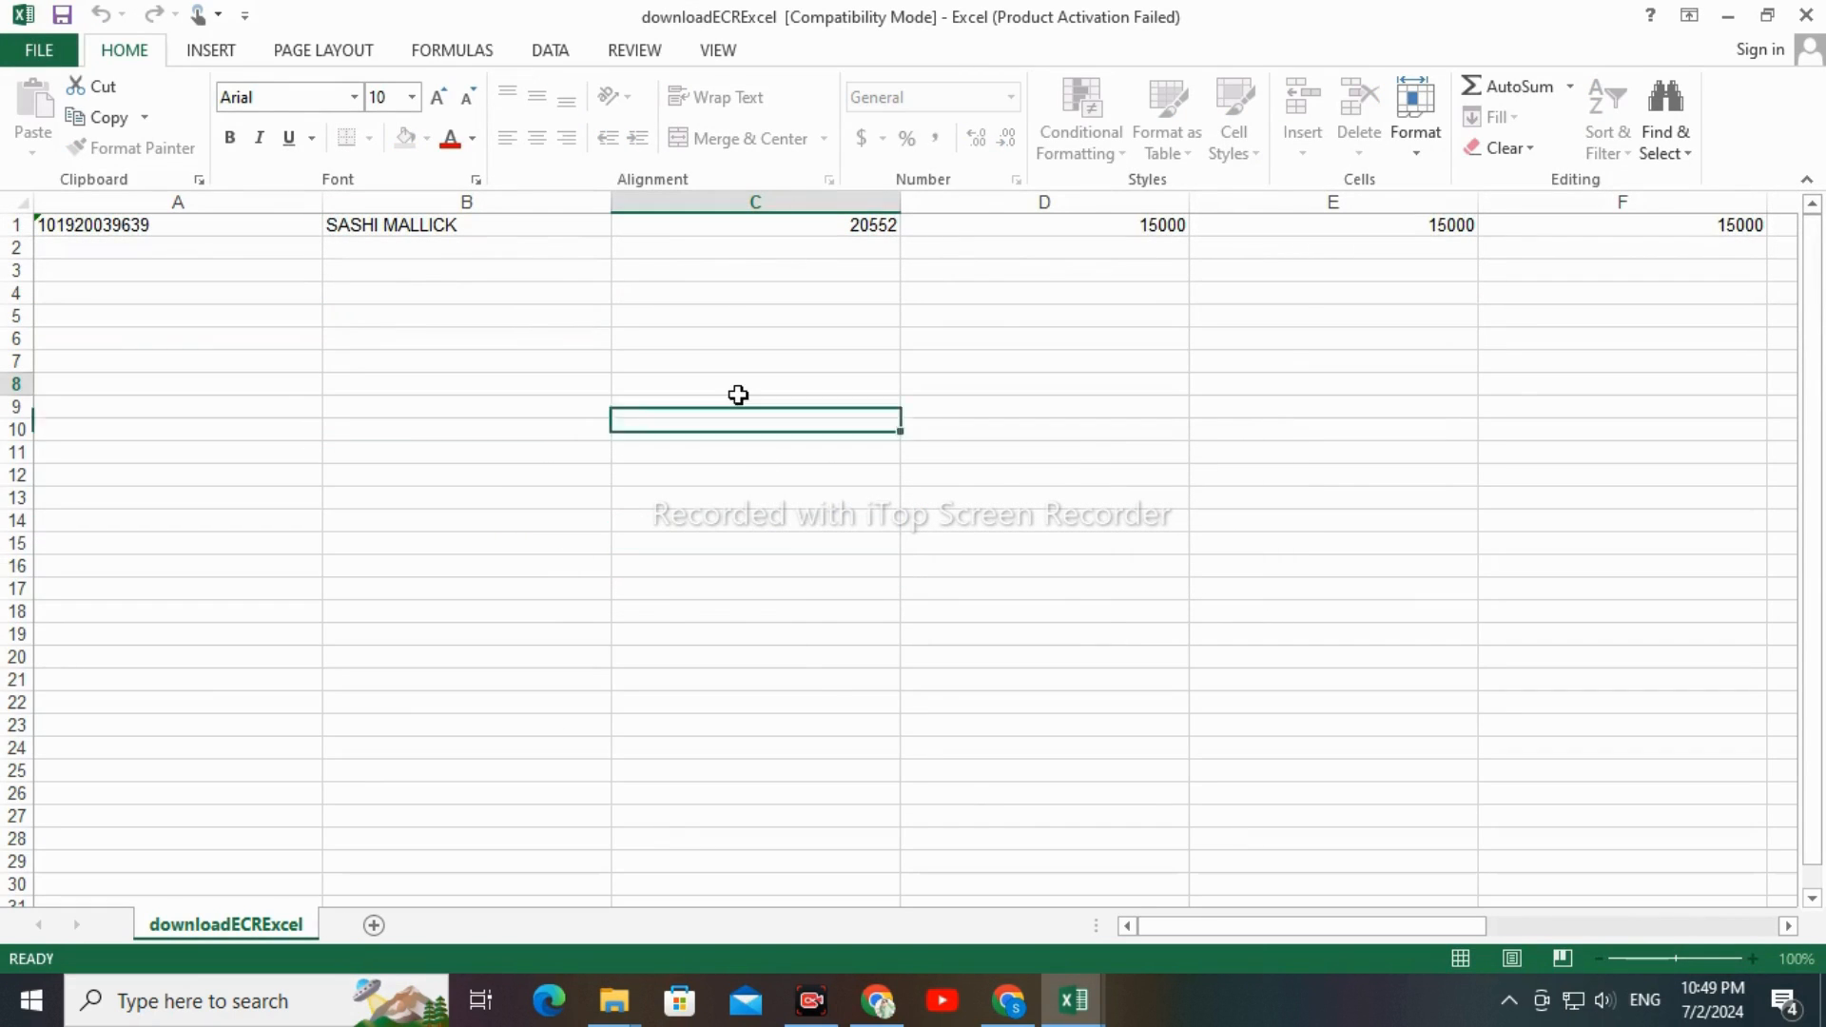
# Save the downloadECRExcel CSV file again in CSV format and close it
pyautogui.hotkey('ctrl', 's')
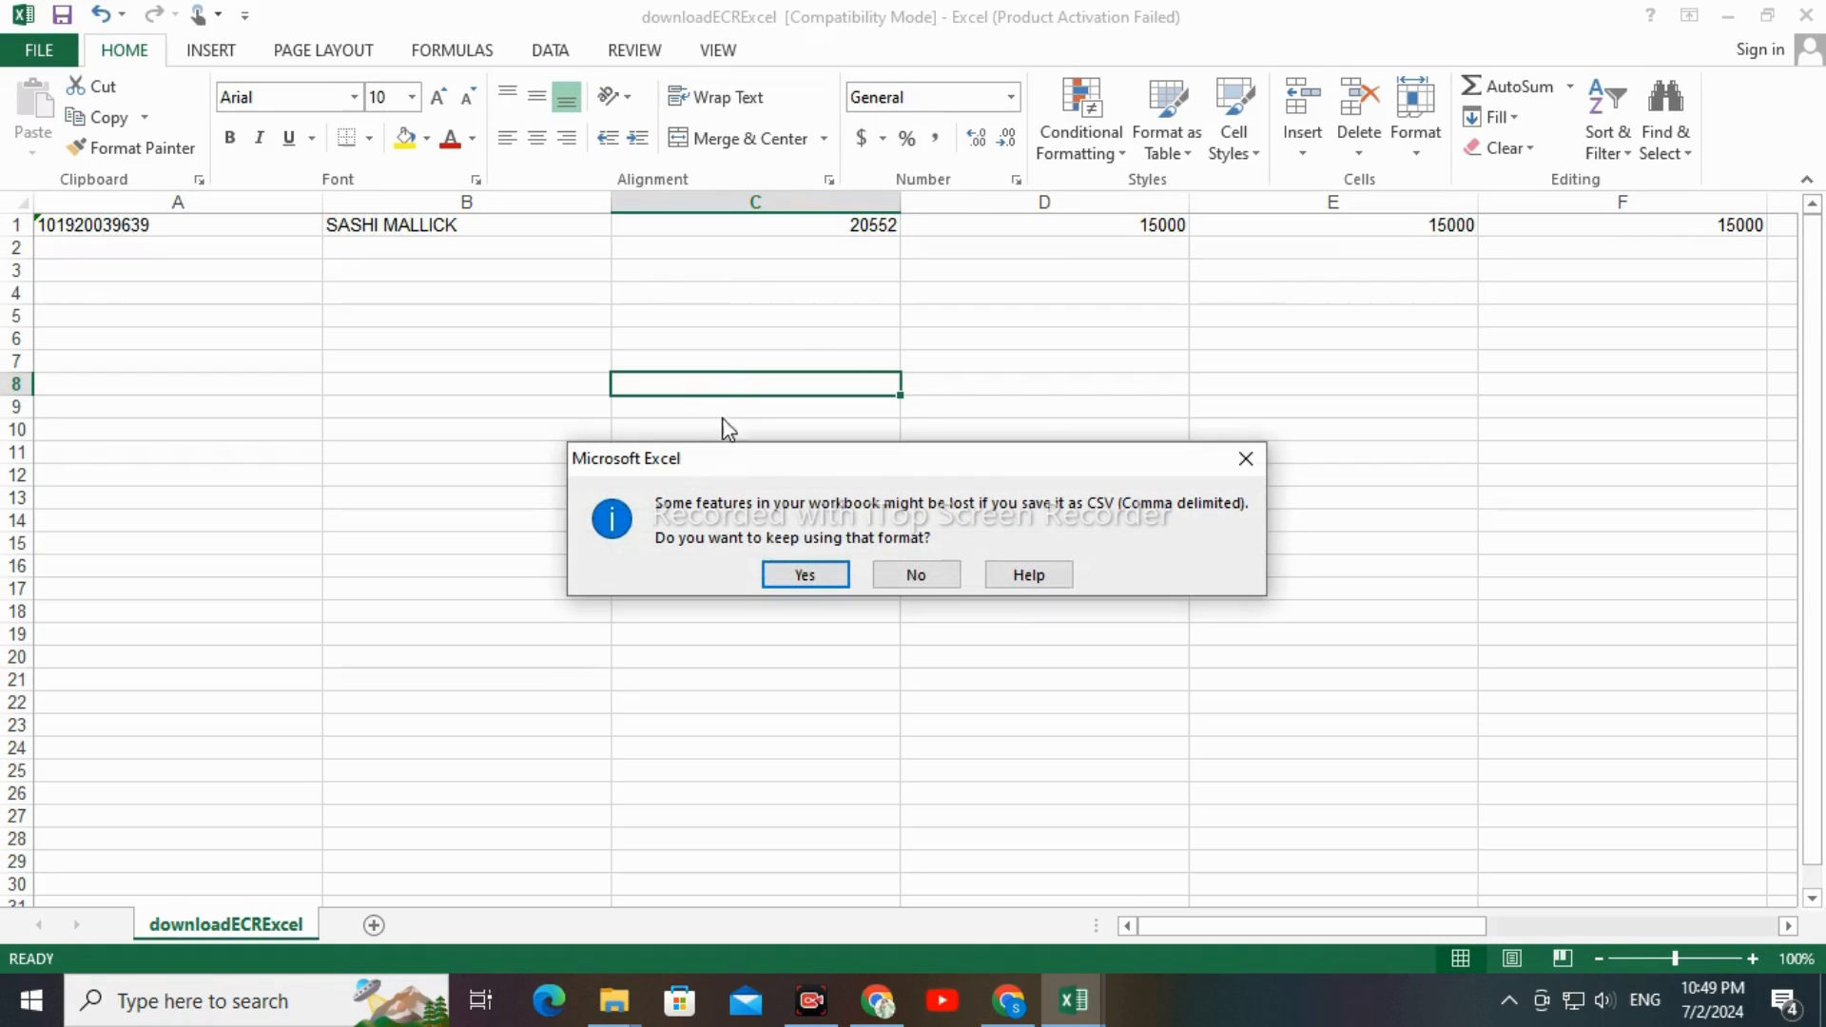
pyautogui.click(805, 574)
pyautogui.click(1807, 14)
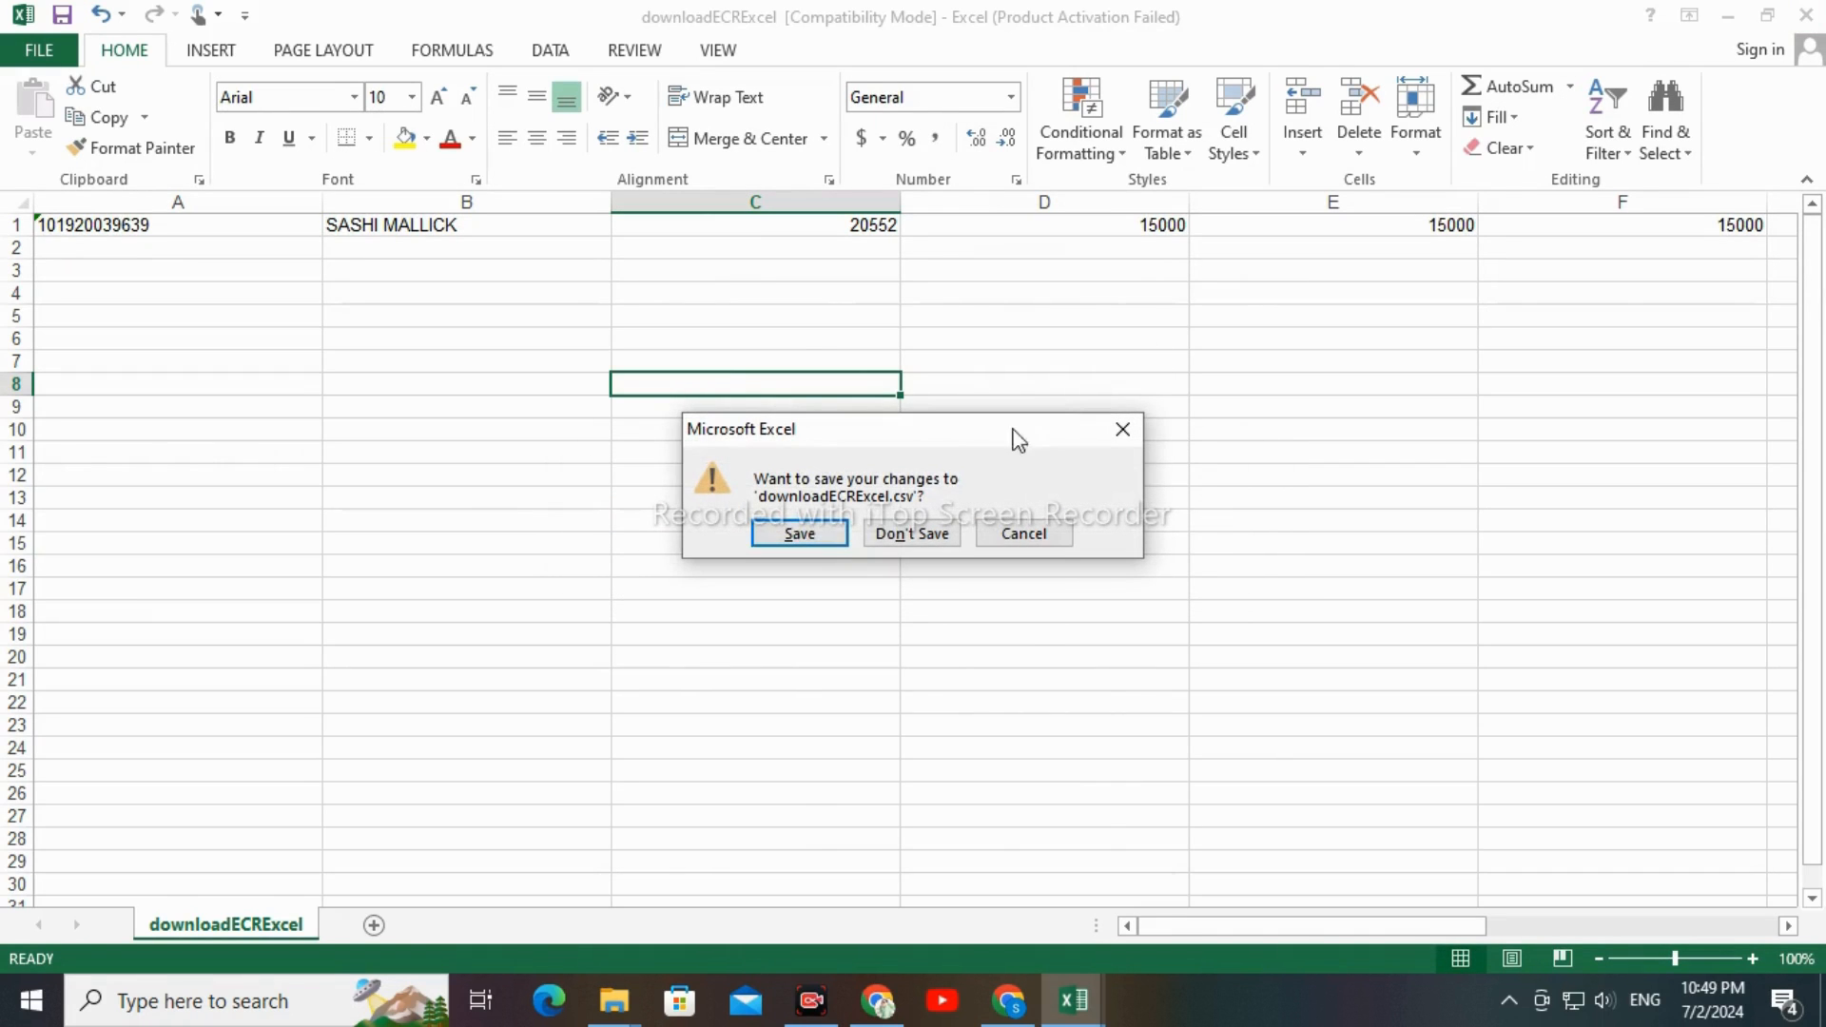
pyautogui.click(803, 531)
pyautogui.click(807, 573)
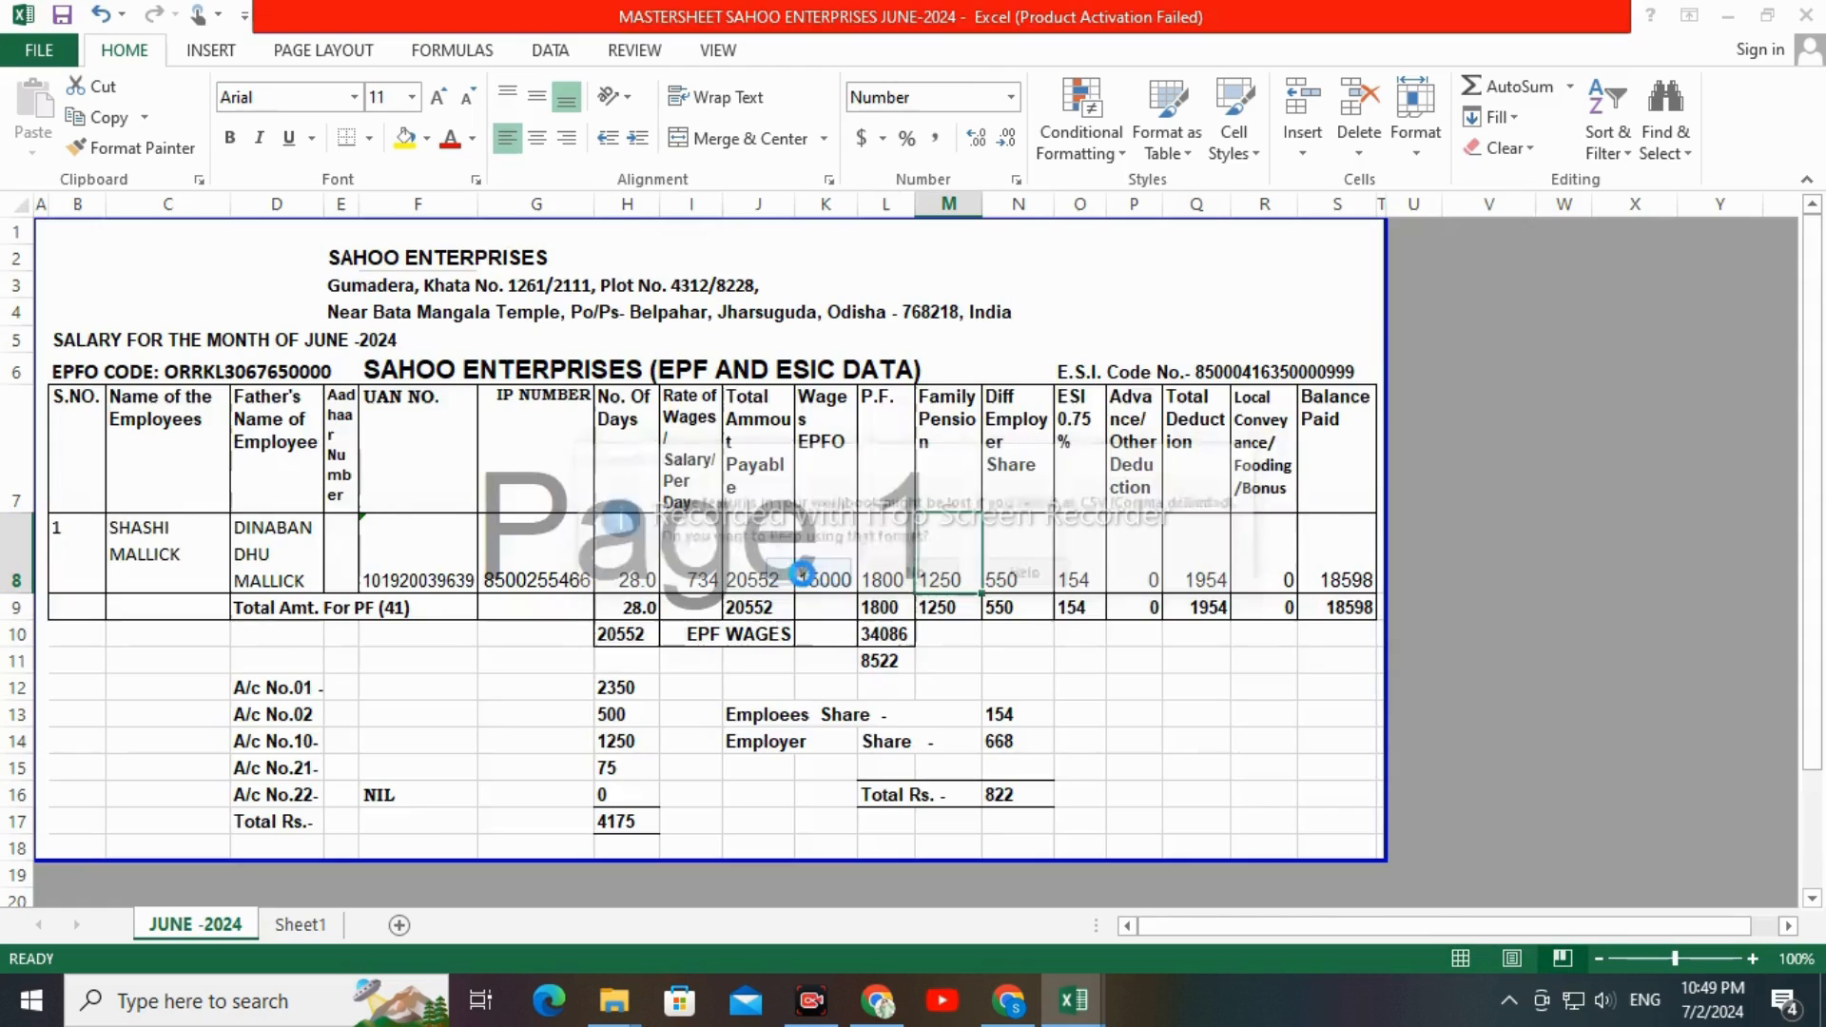
# Switch to the JUNE -2024 folder in File Explorer, refresh it and open the downloadECRExcel CSV file in Notepad
pyautogui.click(615, 1019)
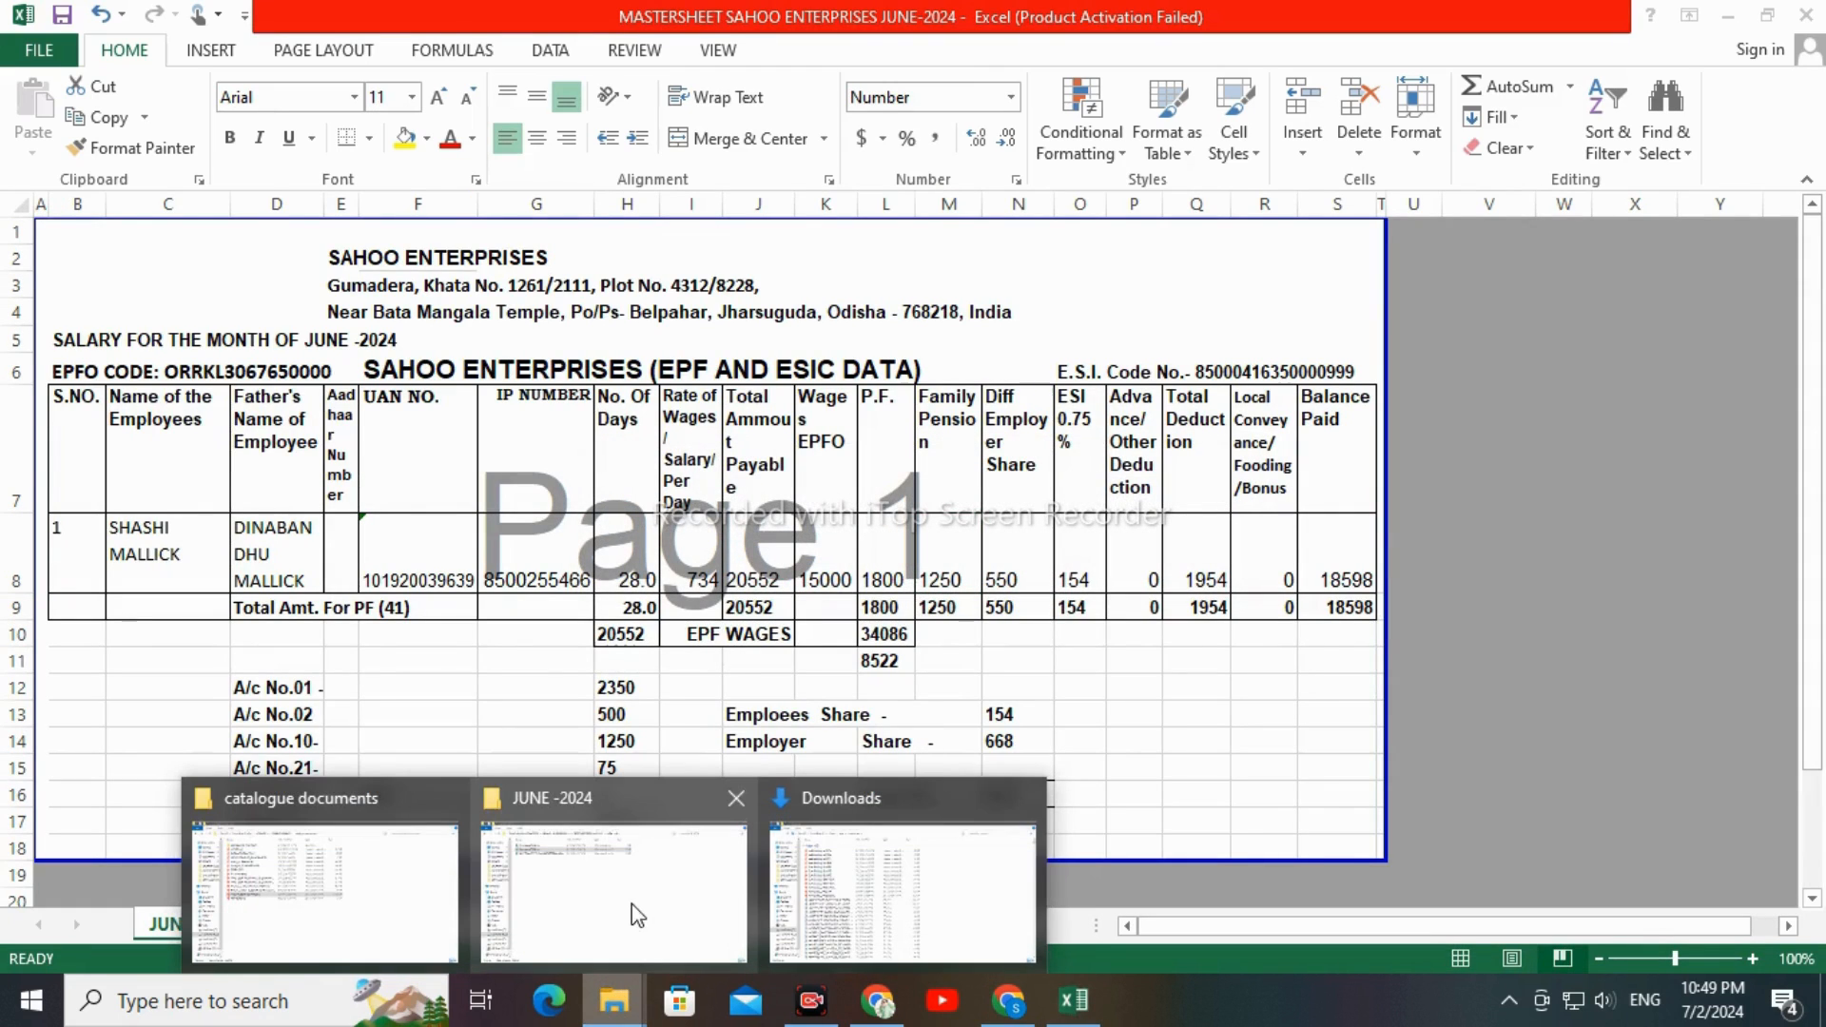
pyautogui.click(544, 889)
pyautogui.rightClick(428, 353)
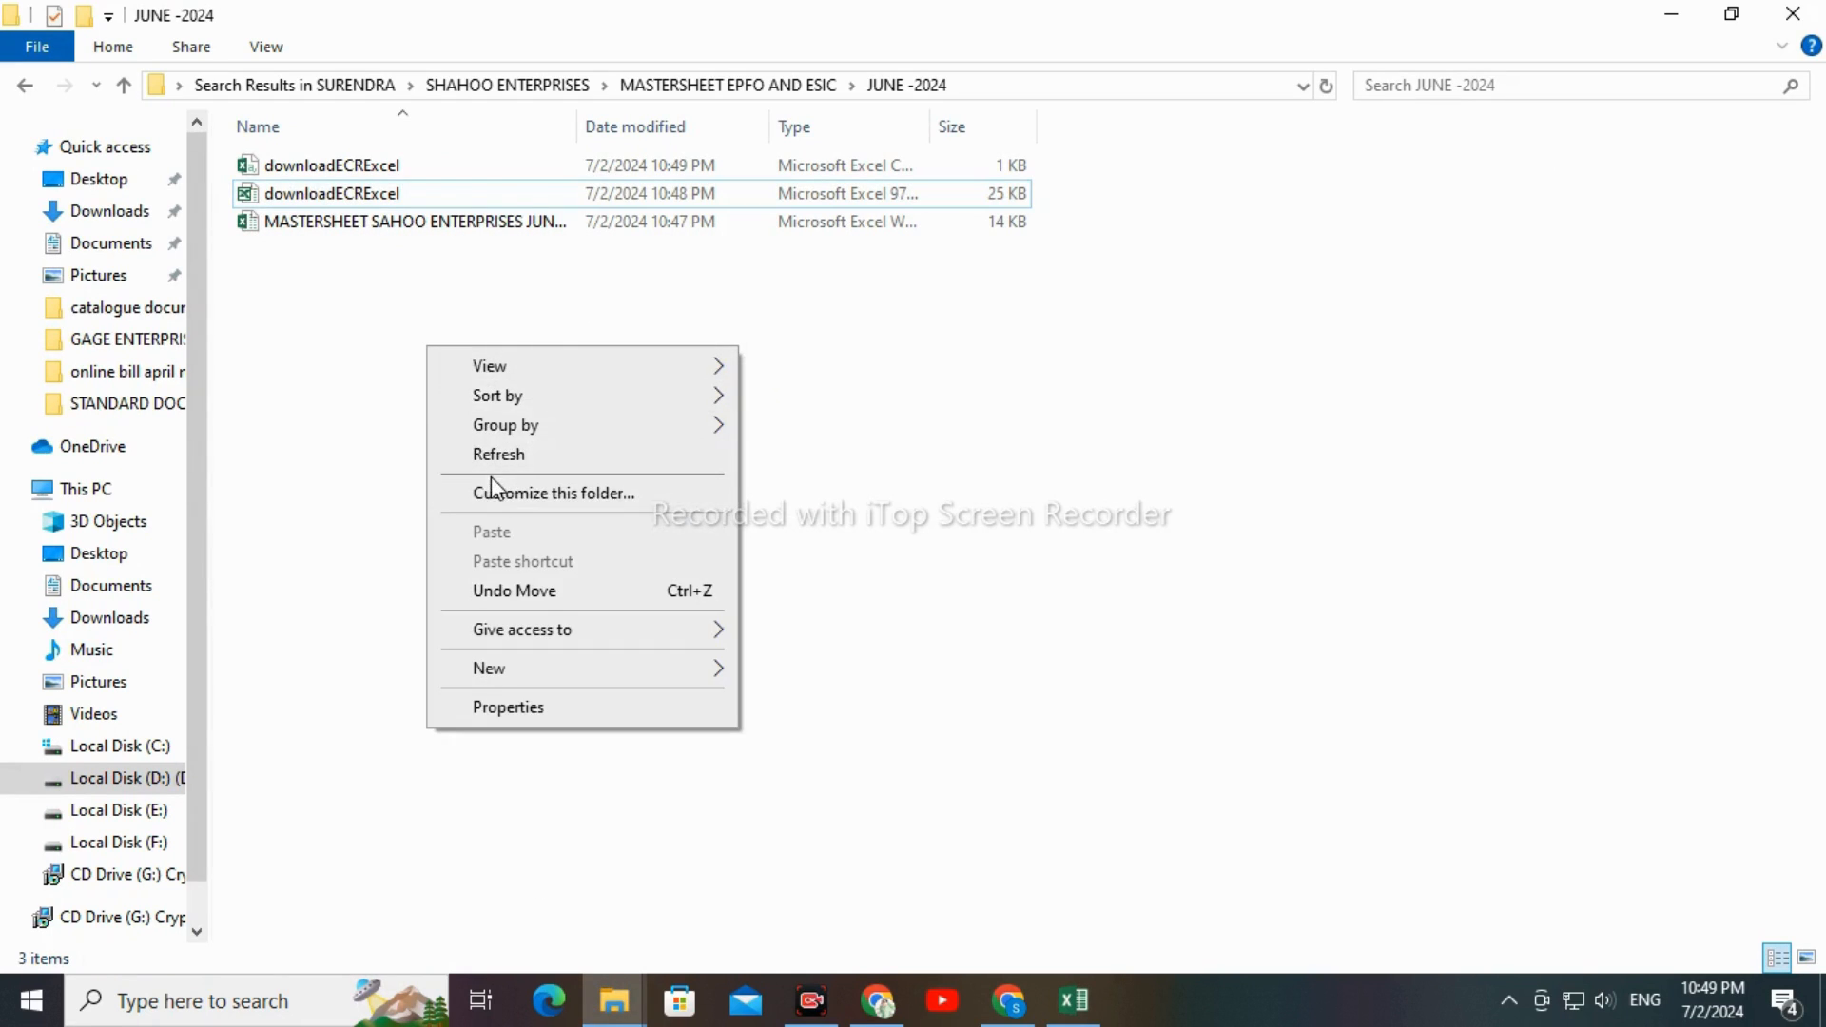
pyautogui.click(488, 455)
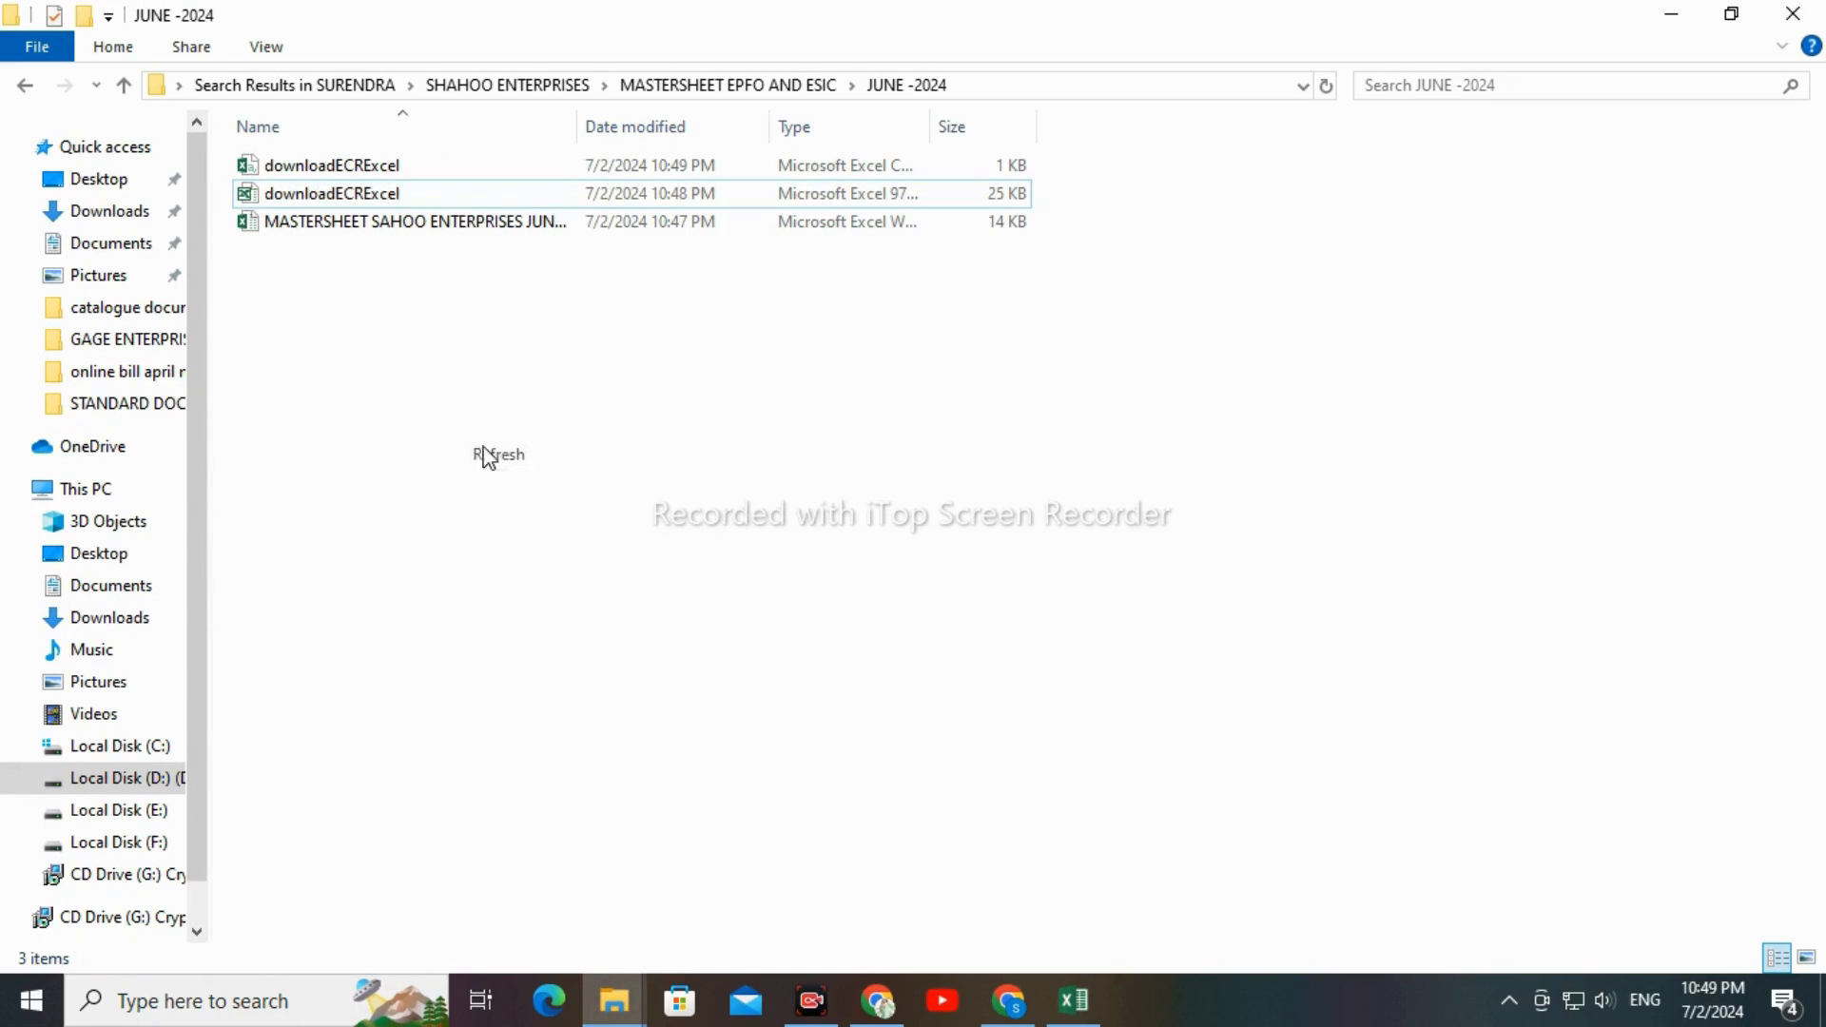
pyautogui.click(343, 172)
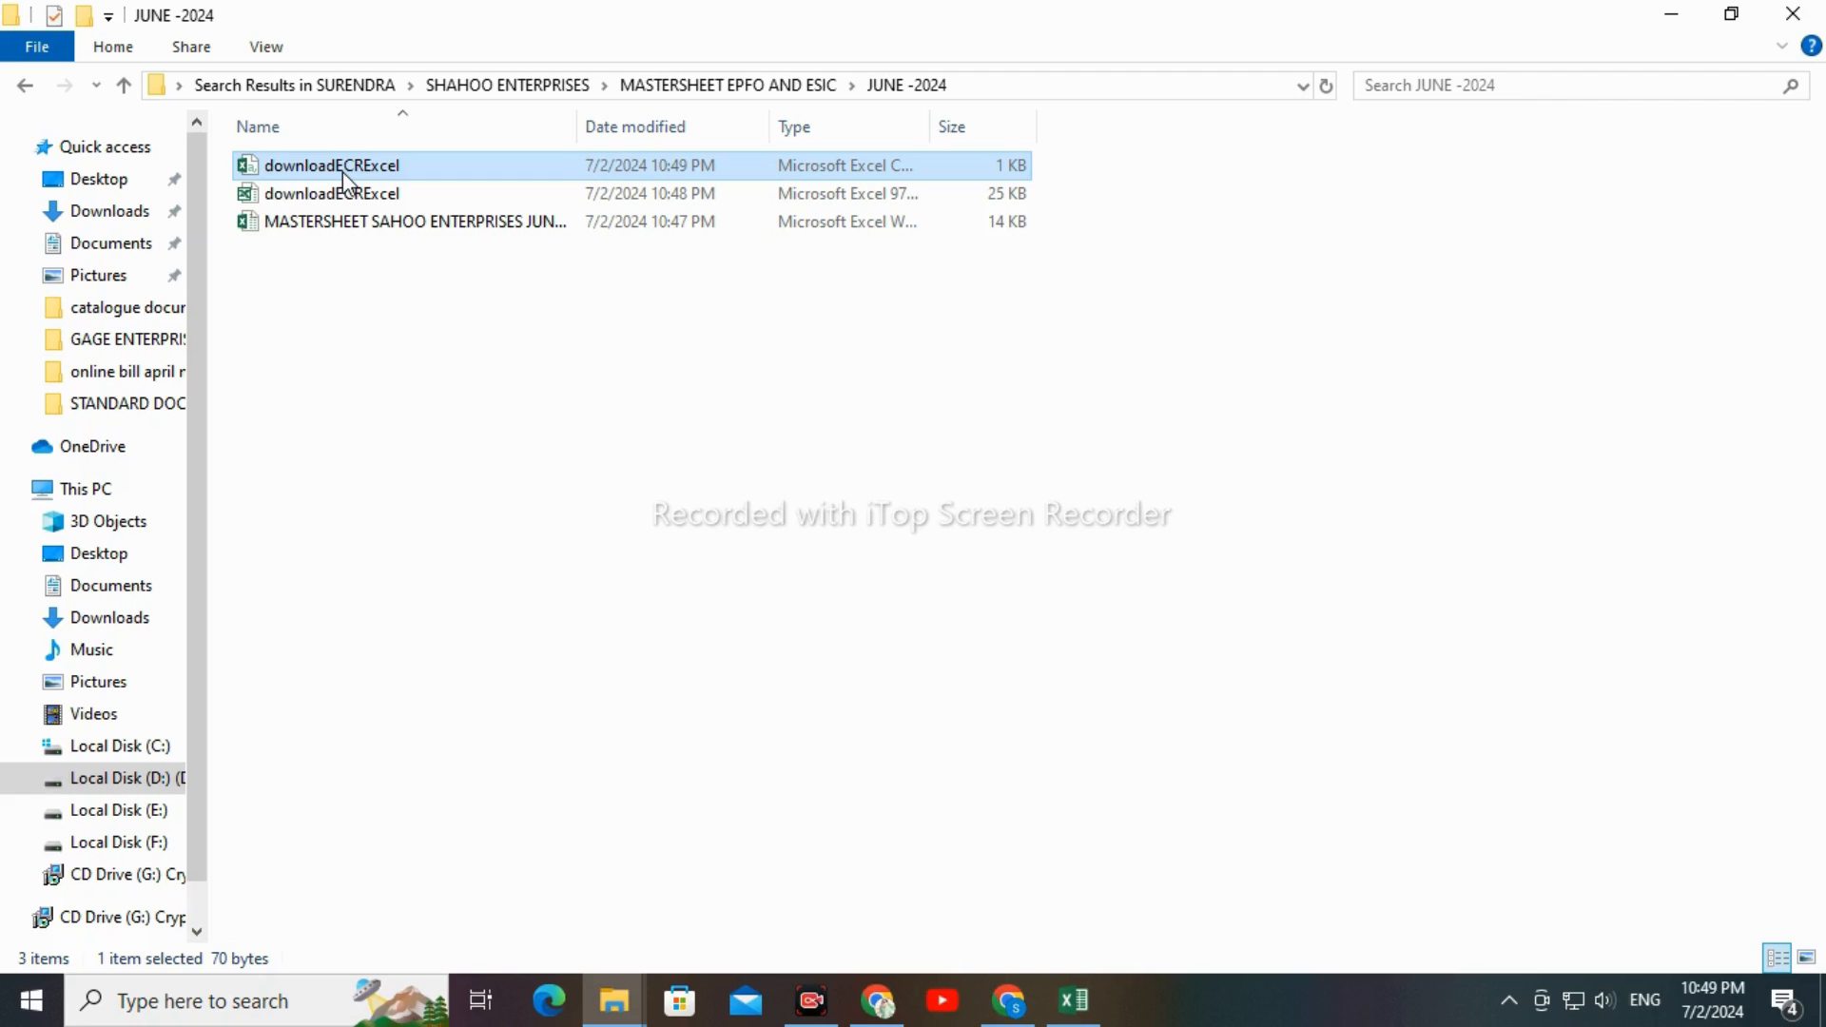
pyautogui.rightClick(345, 180)
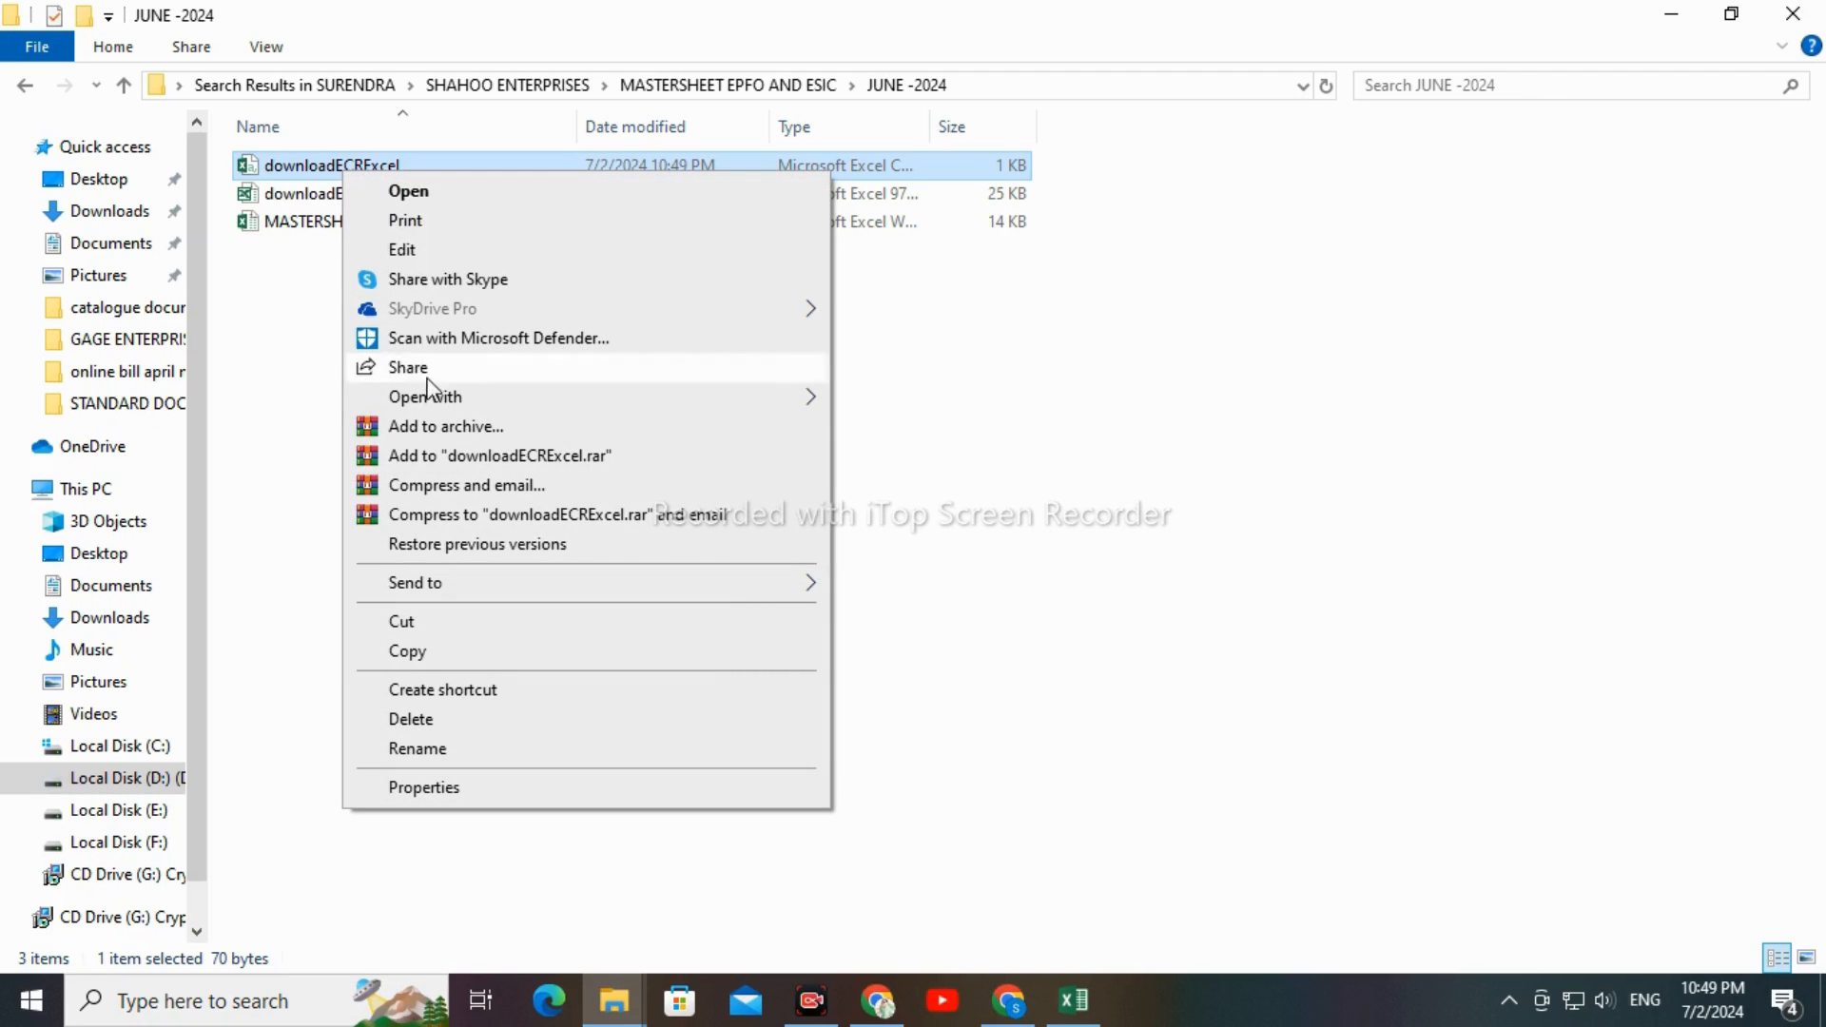
pyautogui.moveTo(428, 411)
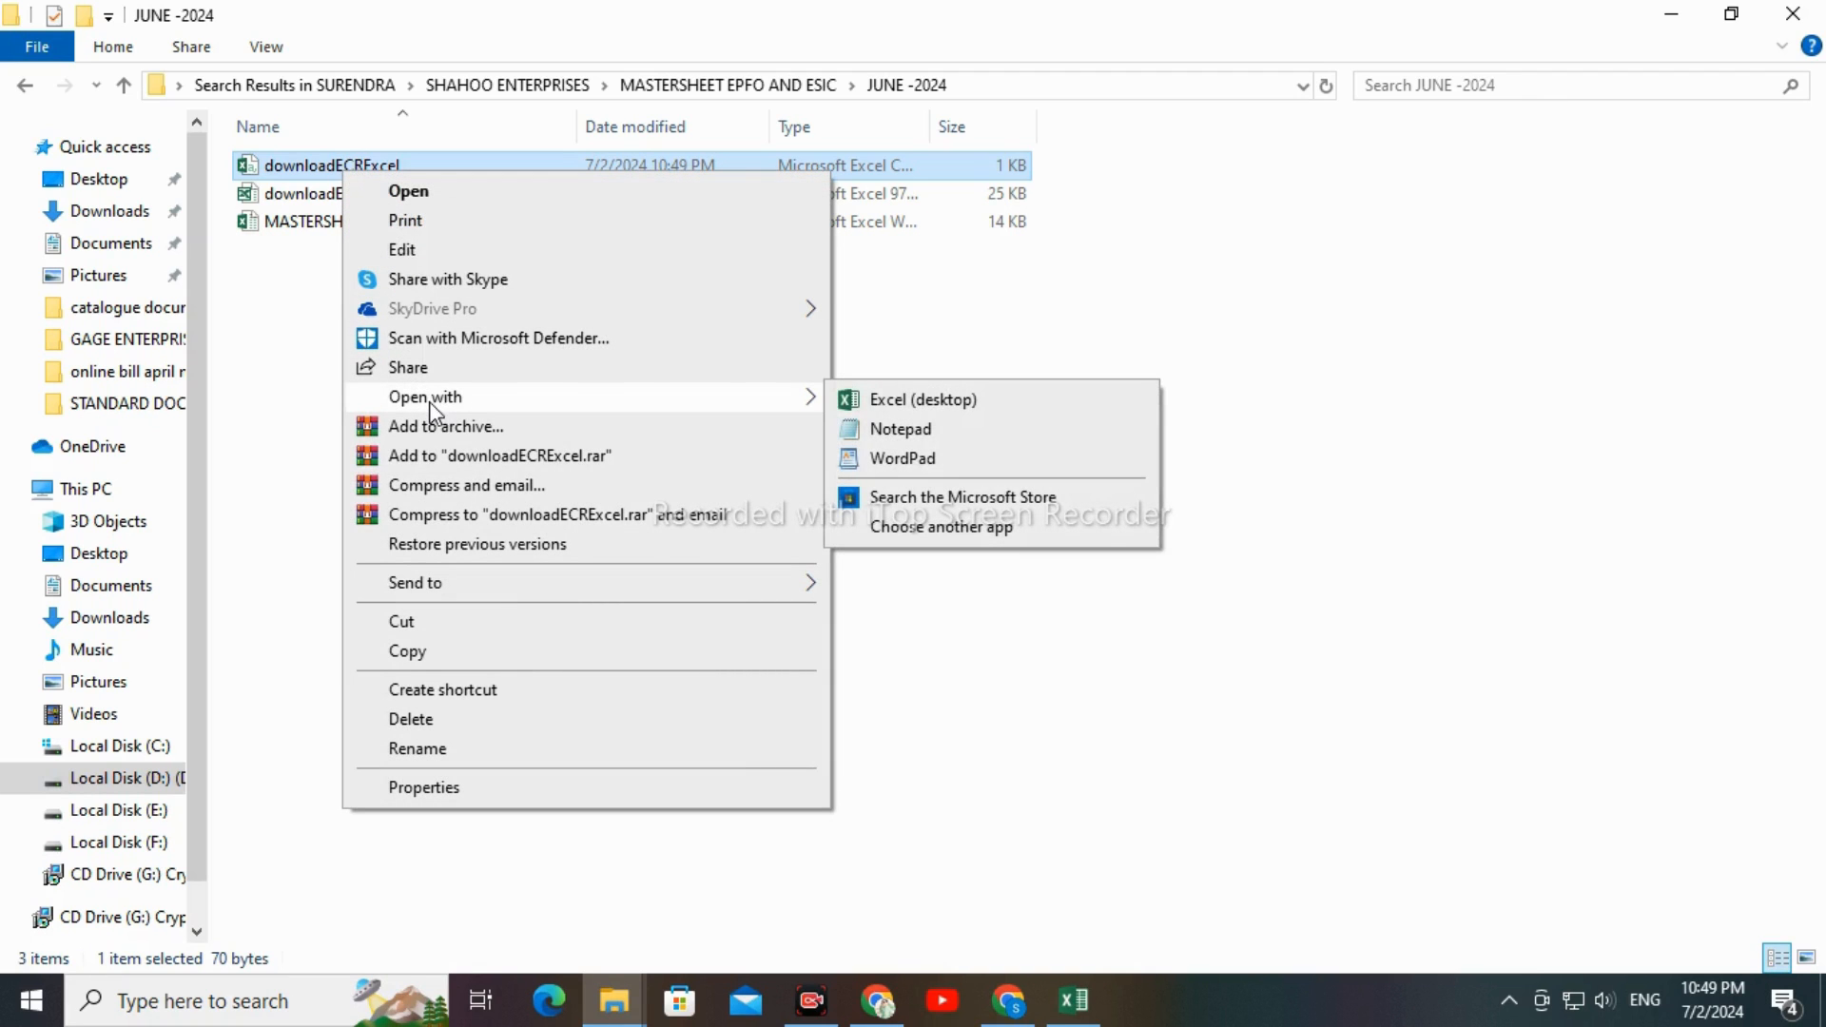
pyautogui.click(895, 434)
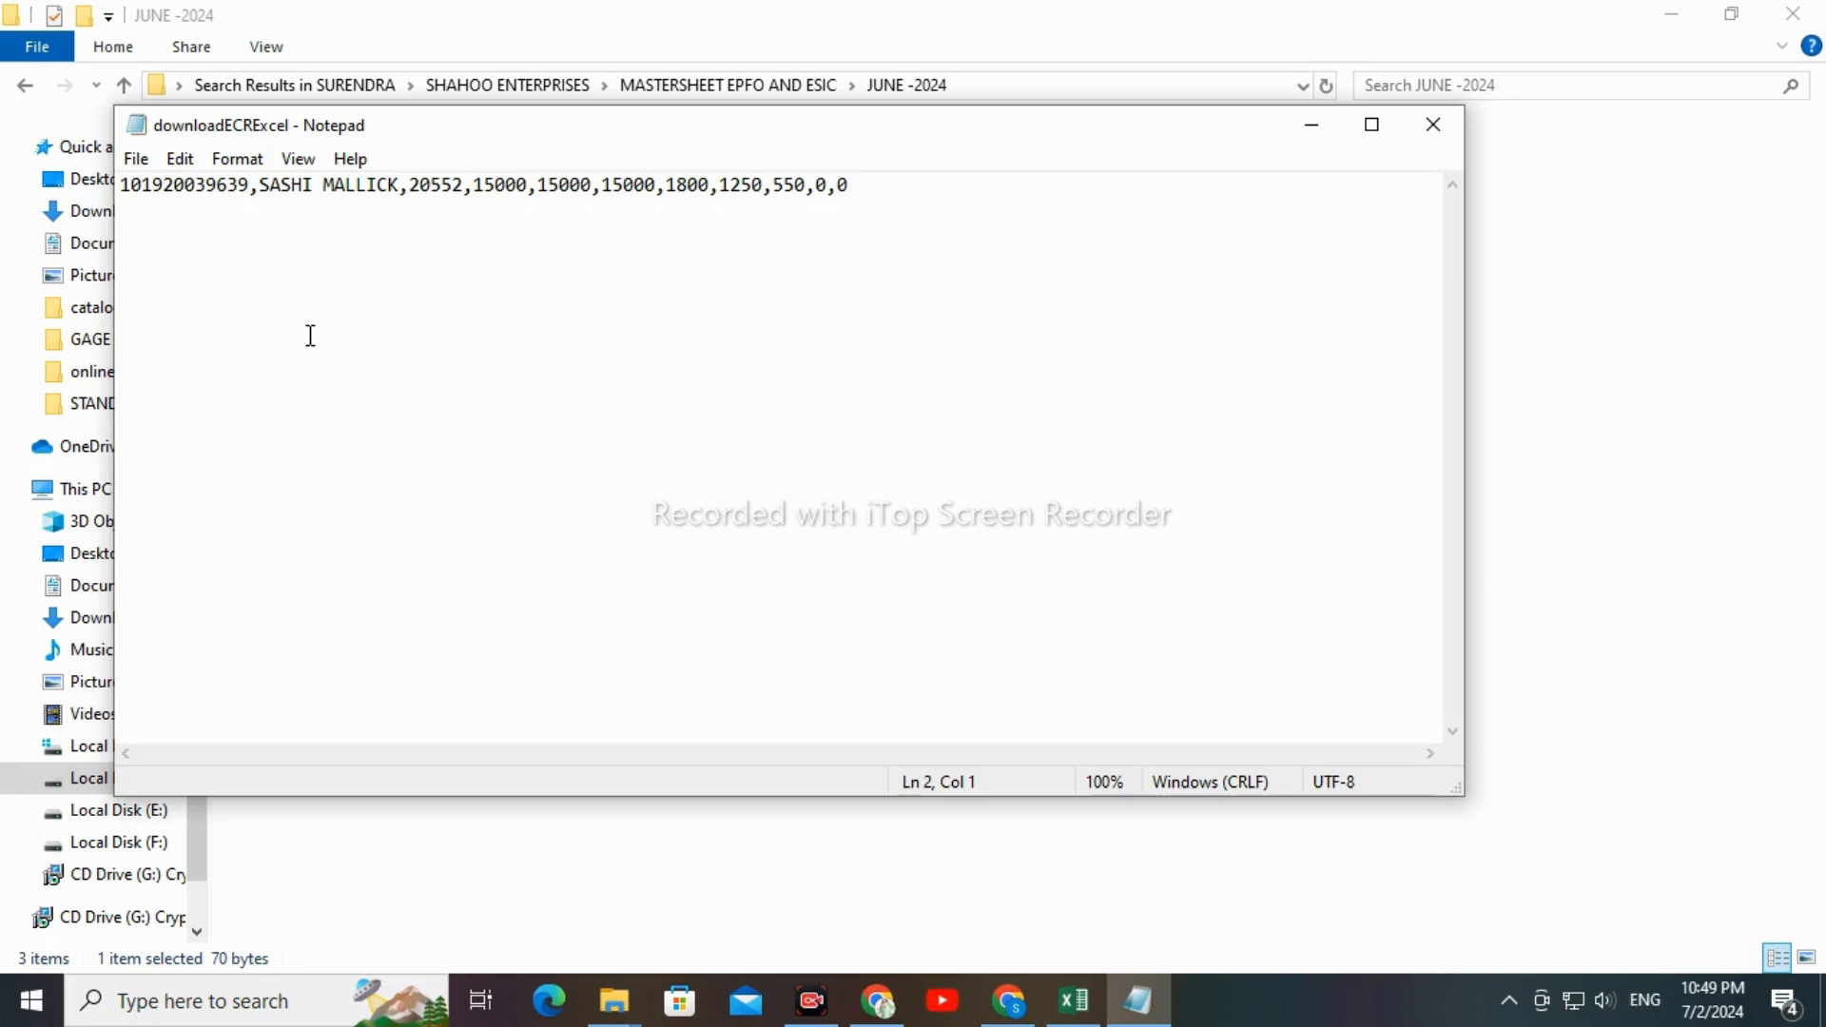
# Replace every comma in the file with #~# and save the file
pyautogui.hotkey('ctrl', 'h')
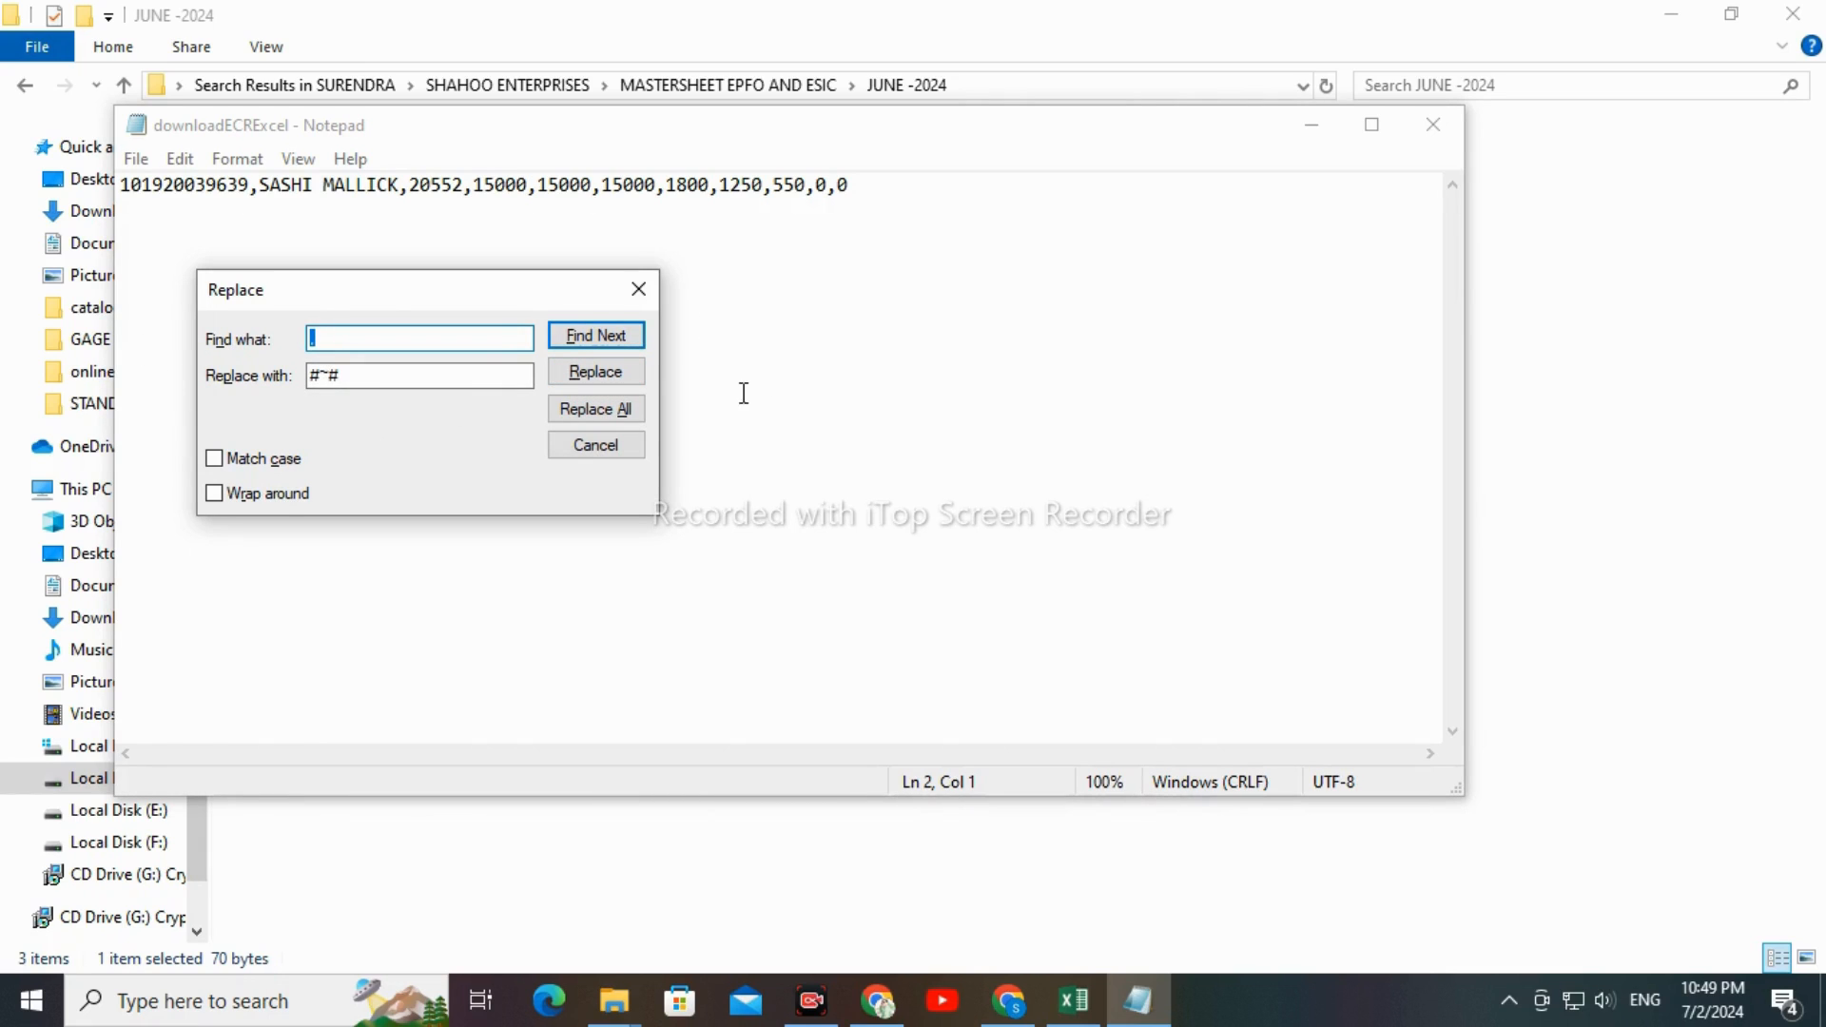
pyautogui.click(592, 411)
pyautogui.click(601, 445)
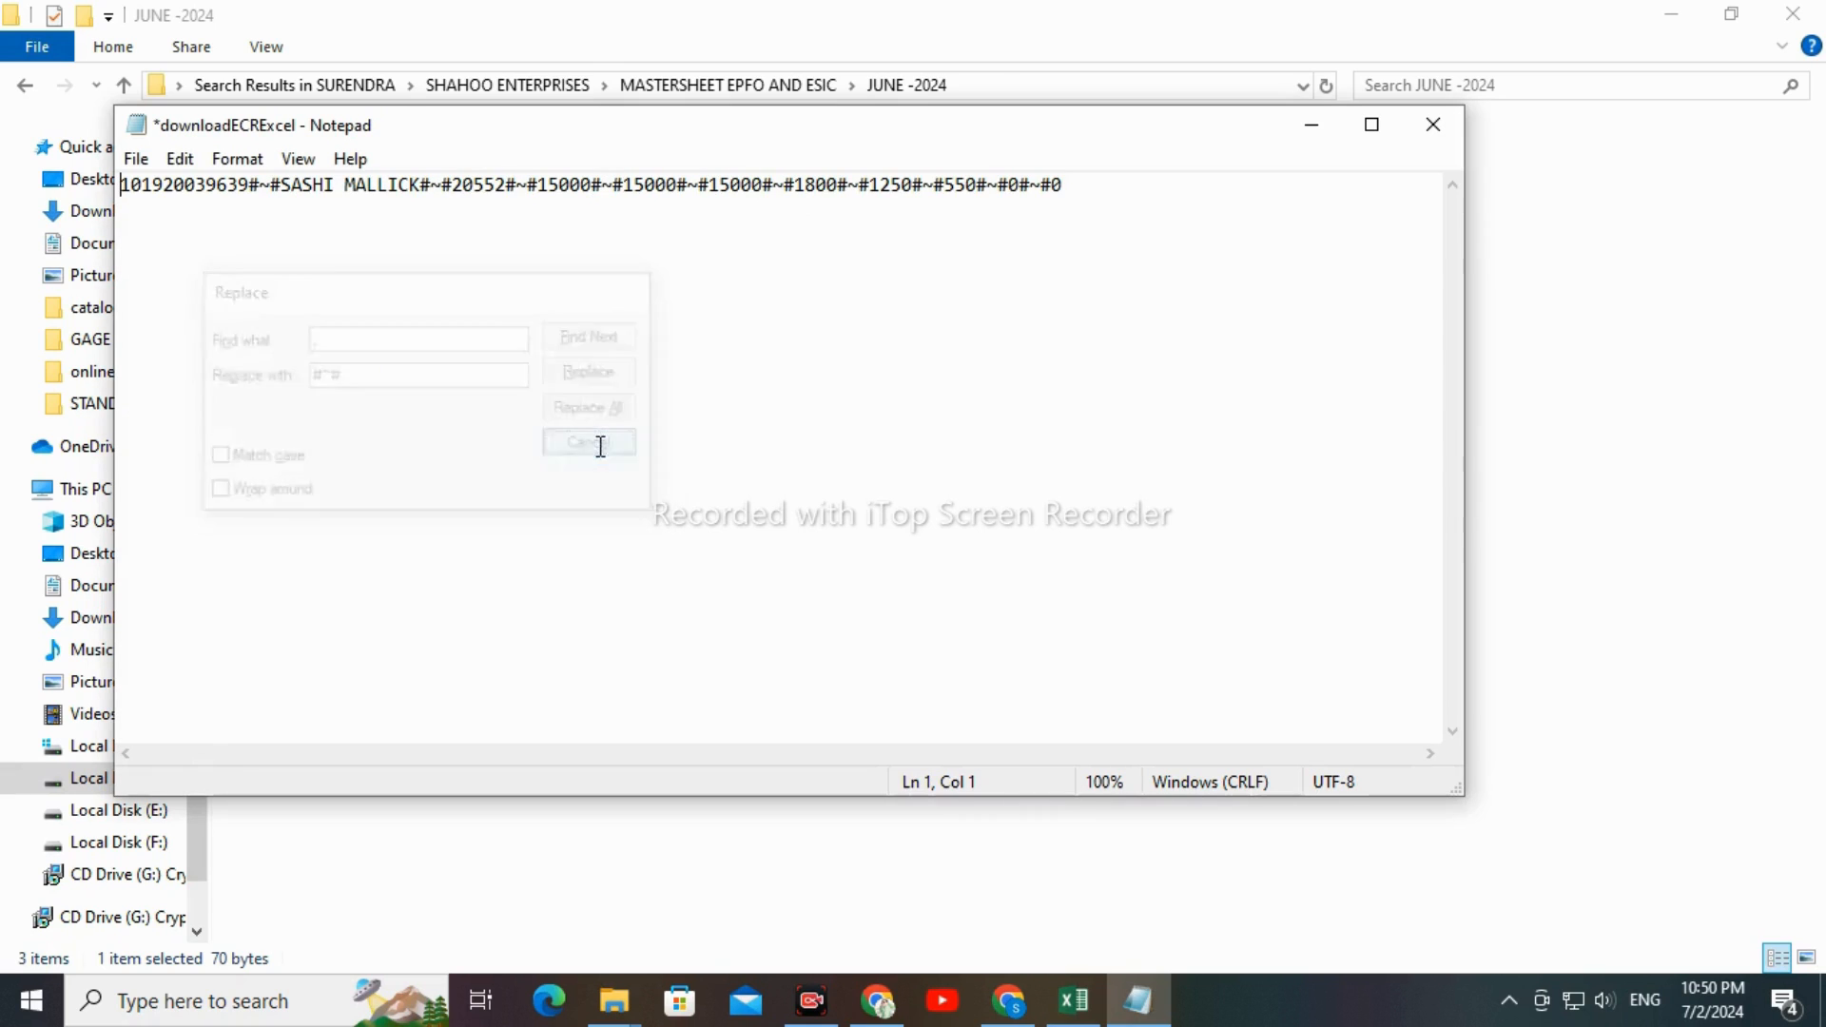
pyautogui.click(474, 359)
pyautogui.hotkey('ctrl', 's')
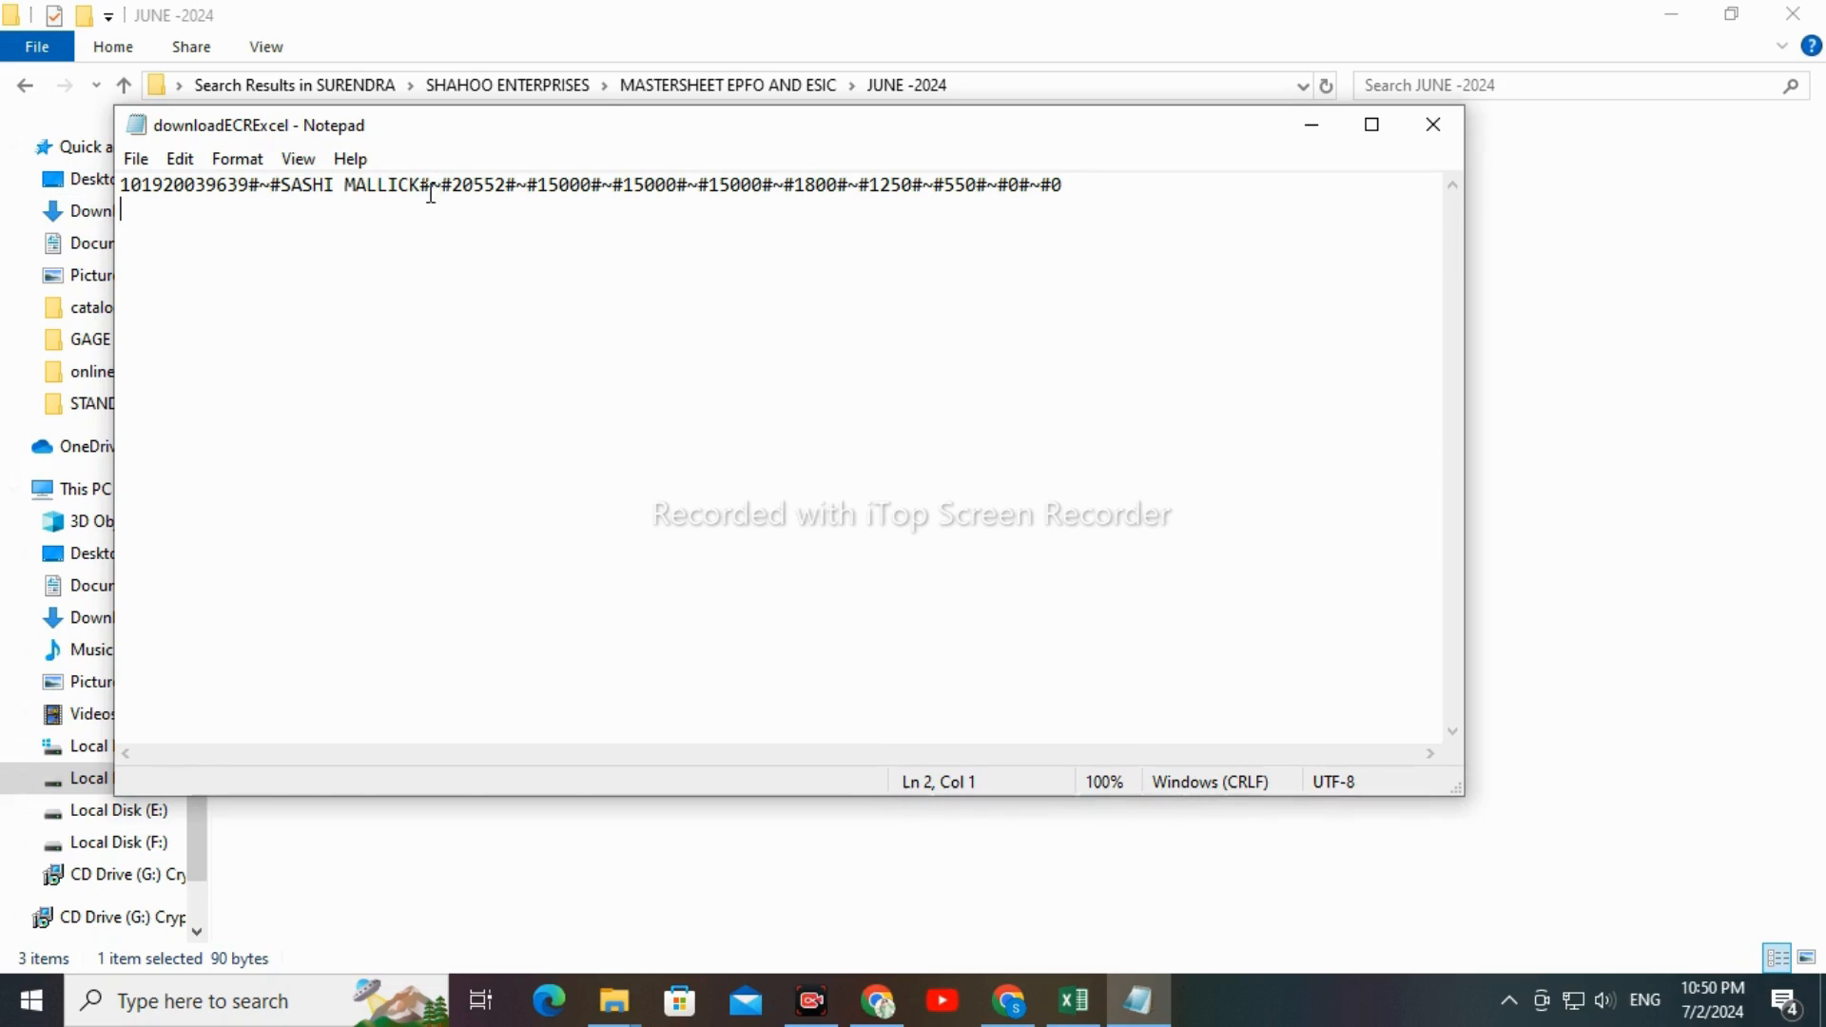
# Save the file as a text document named JUNEECR2024.TXT, without spaces, in the JUNE -2024 folder
pyautogui.click(143, 161)
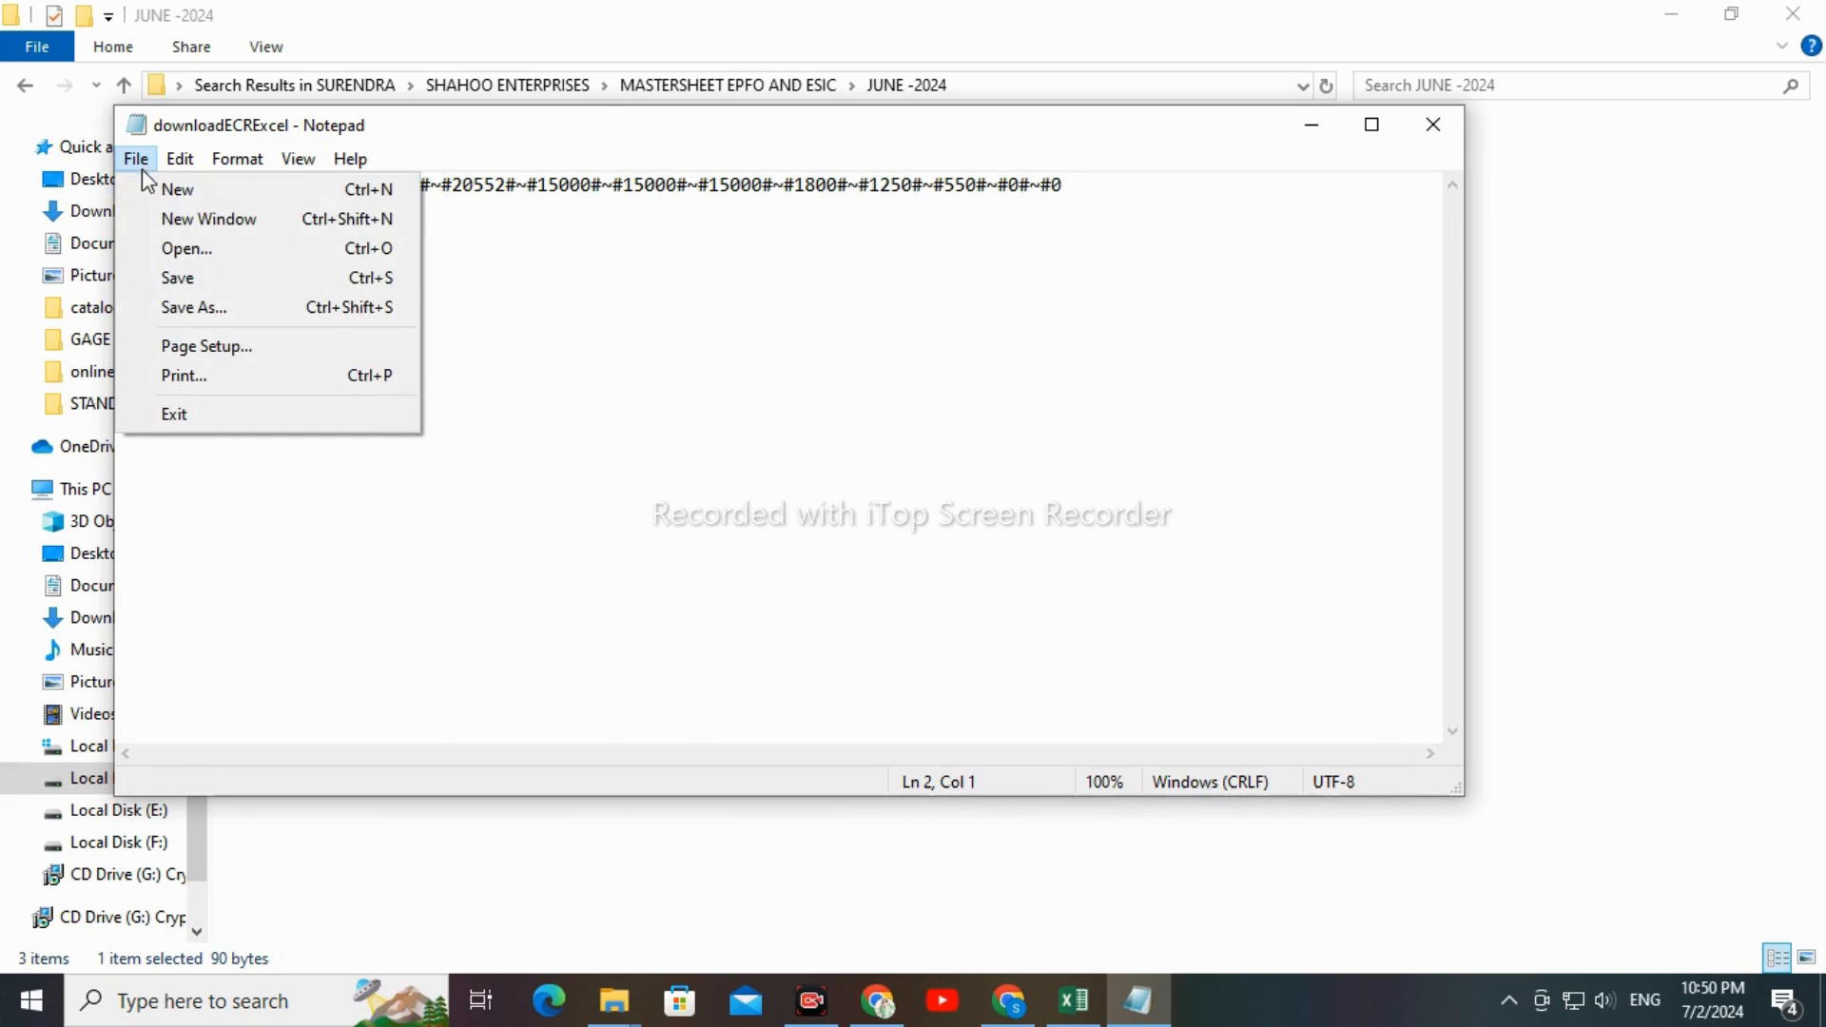
pyautogui.click(194, 311)
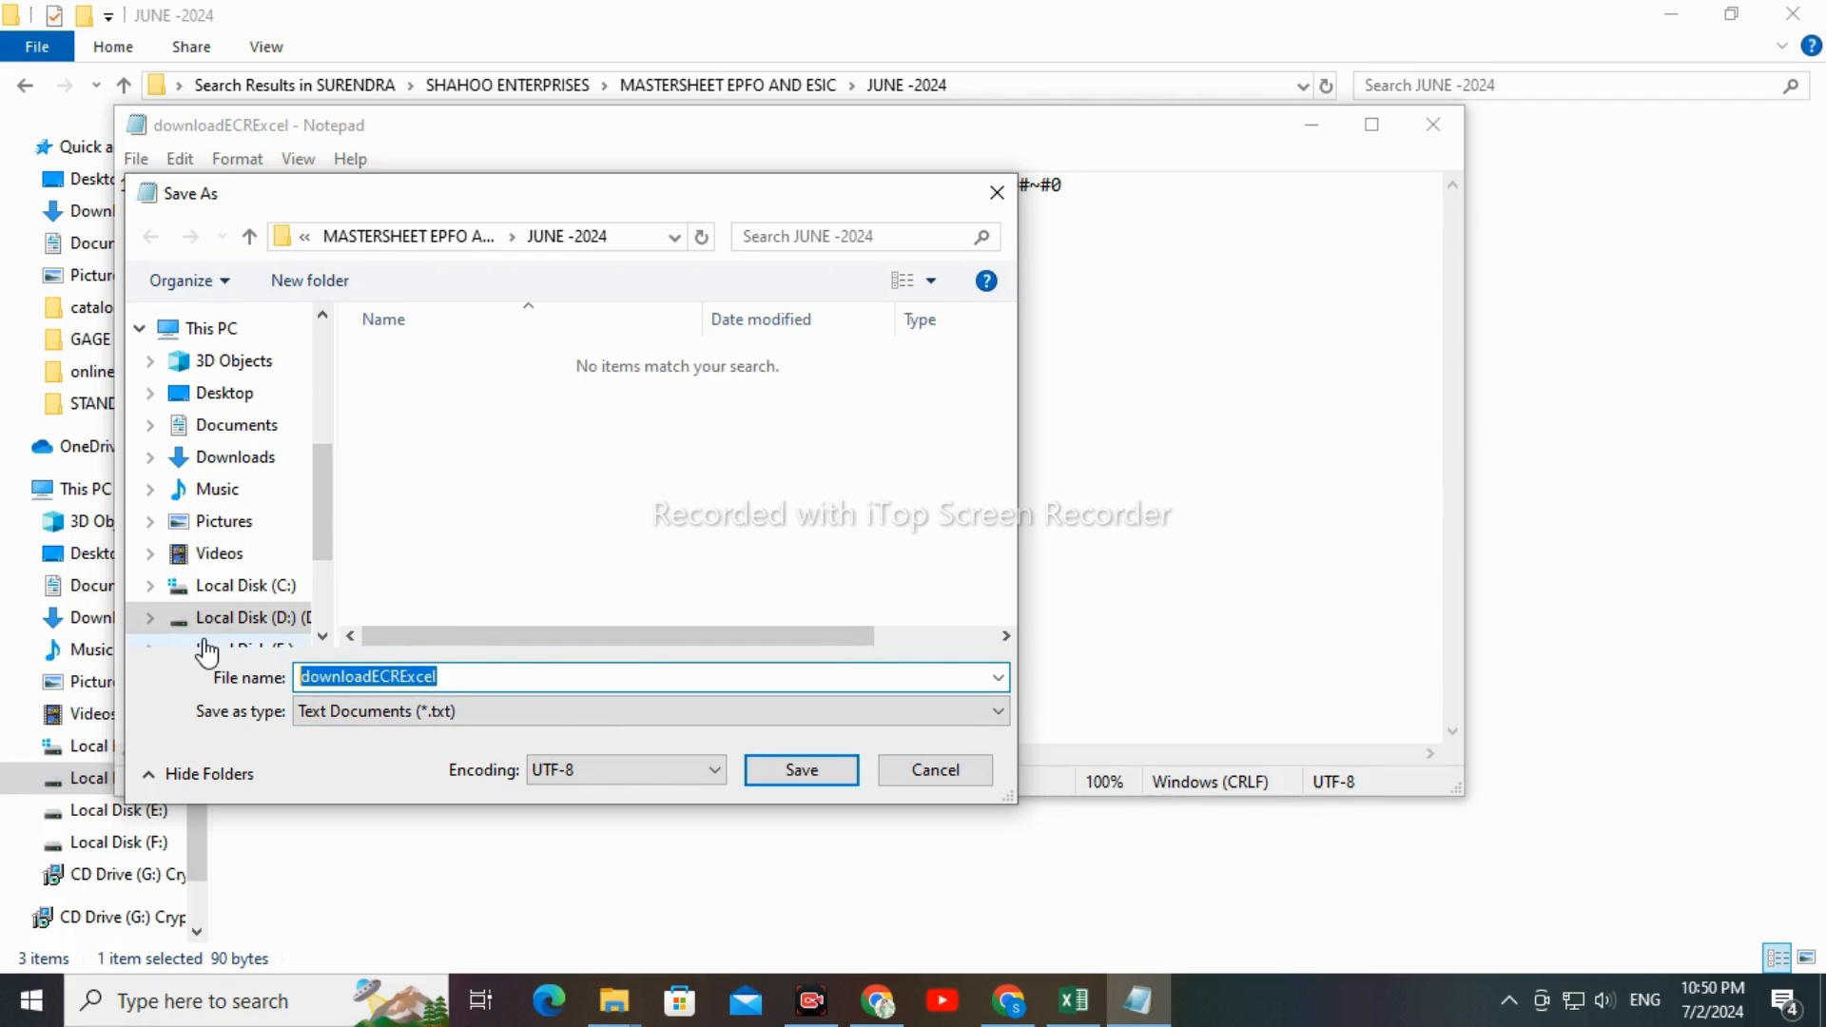
pyautogui.write('JUNE')
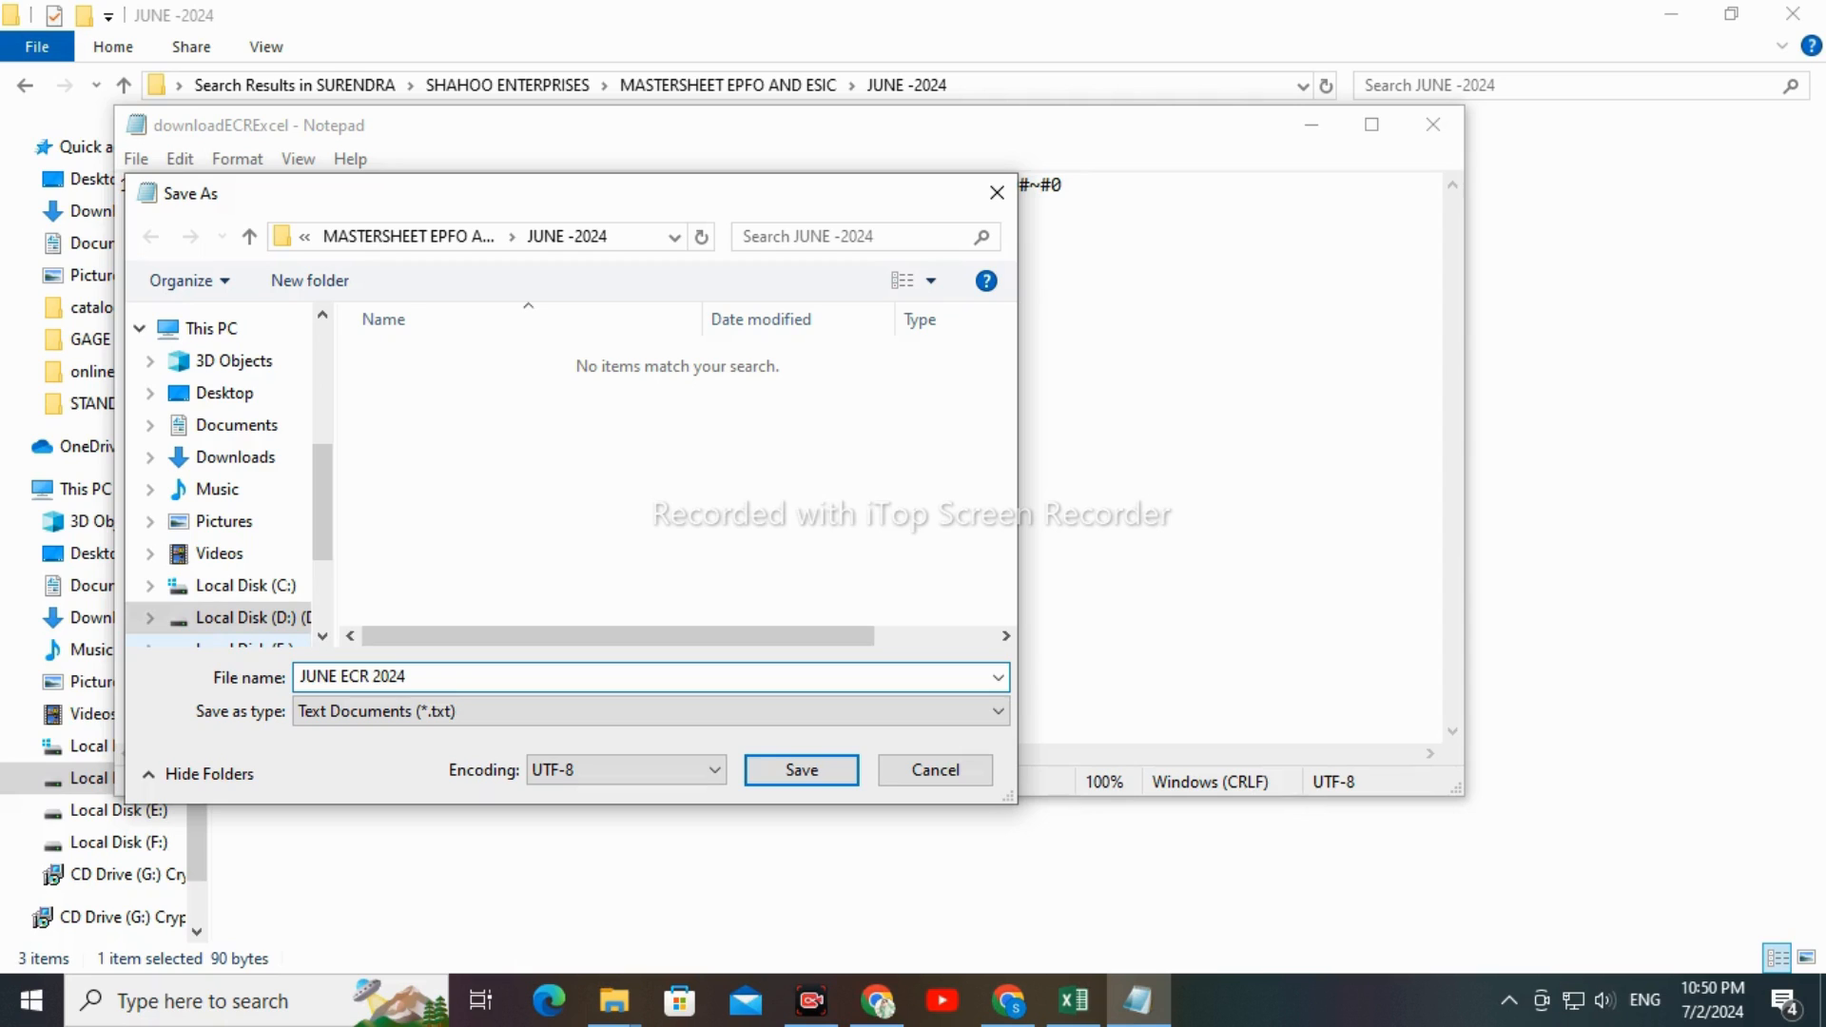
pyautogui.write('ECR 2024.TXT')
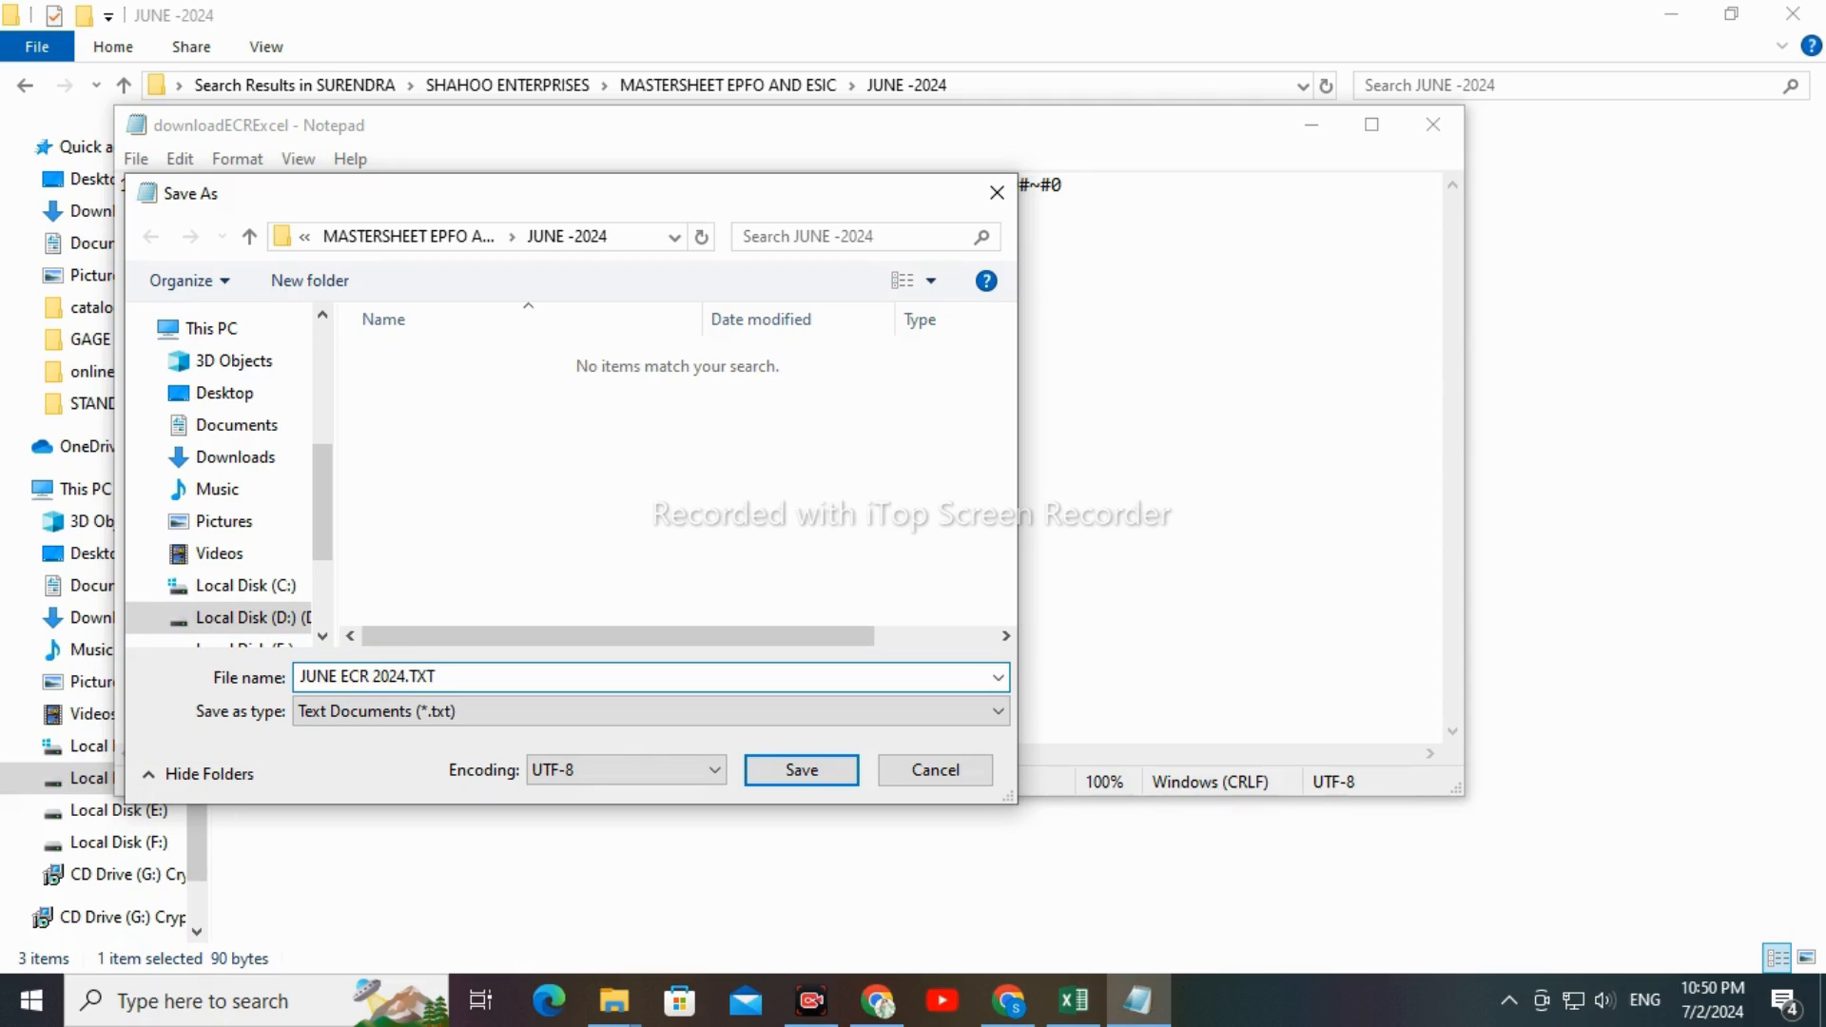
pyautogui.click(343, 676)
pyautogui.press('BackSpace')
pyautogui.click(372, 677)
pyautogui.press('BackSpace')
pyautogui.click(815, 774)
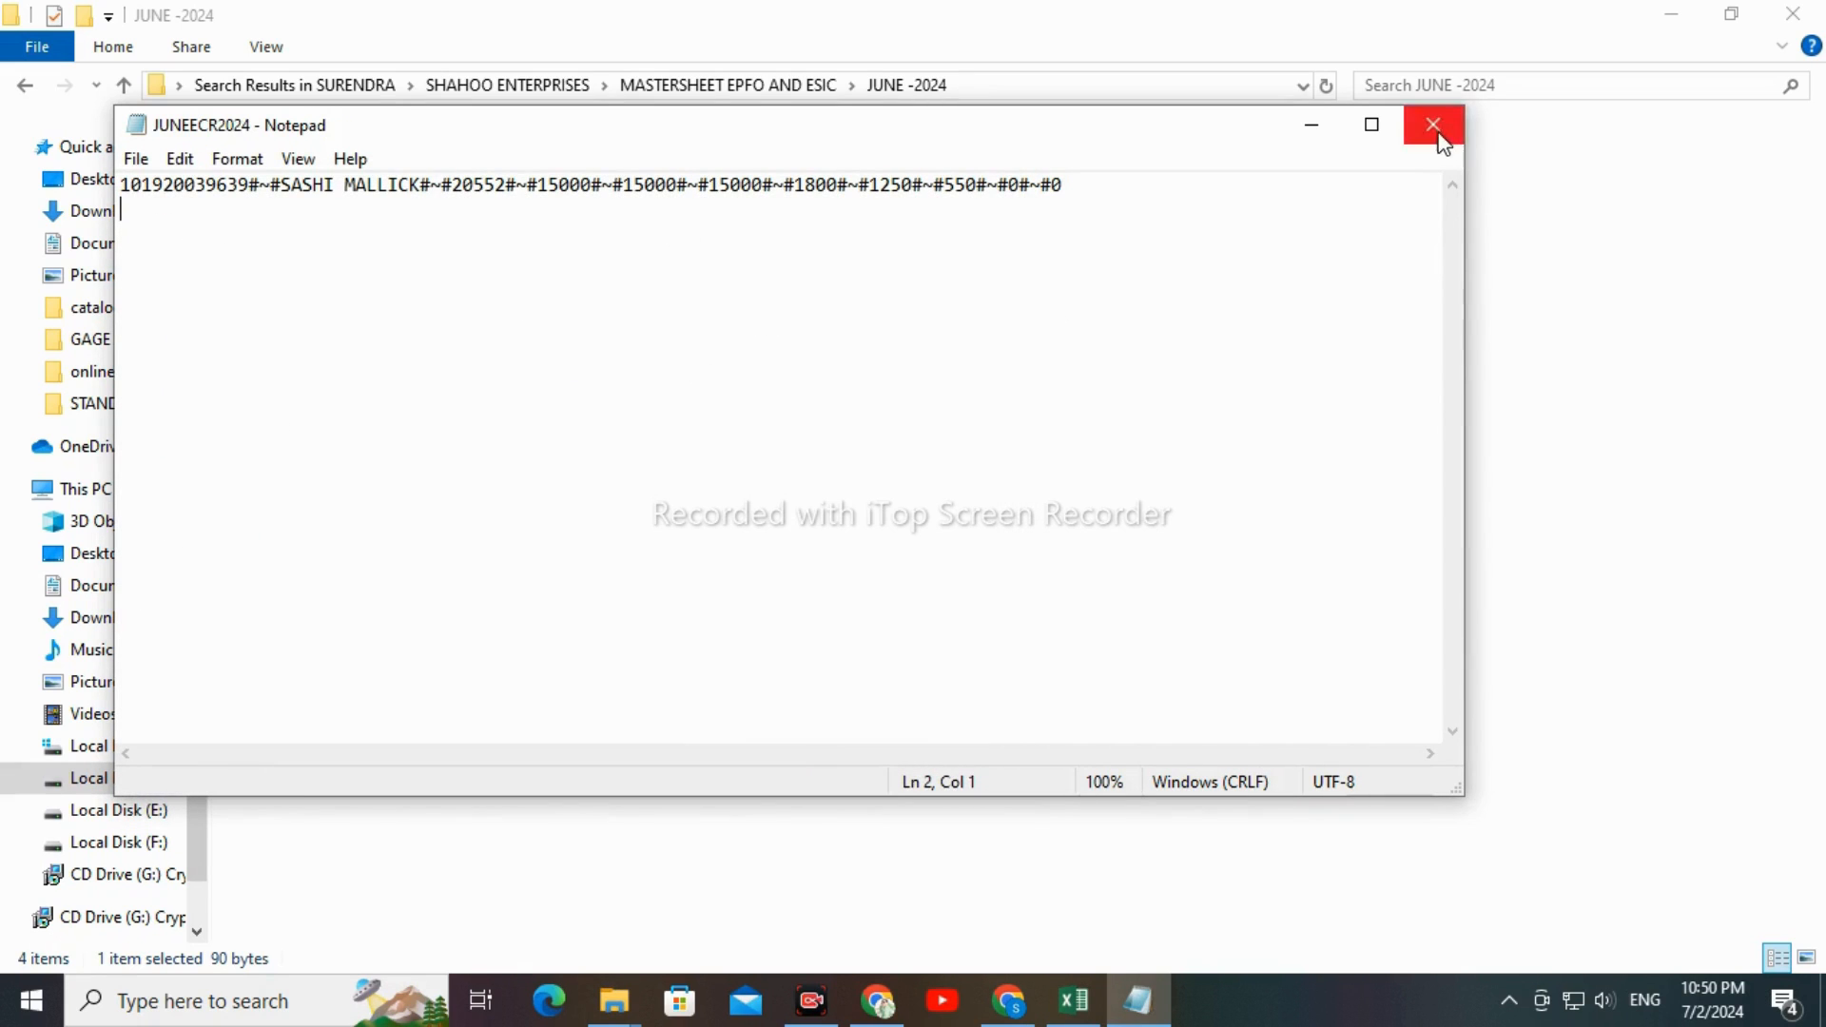
# Close the JUNEECR2024 text file, then refresh the JUNE -2024 folder and select the saved file there
pyautogui.click(1434, 129)
pyautogui.rightClick(569, 354)
pyautogui.click(658, 473)
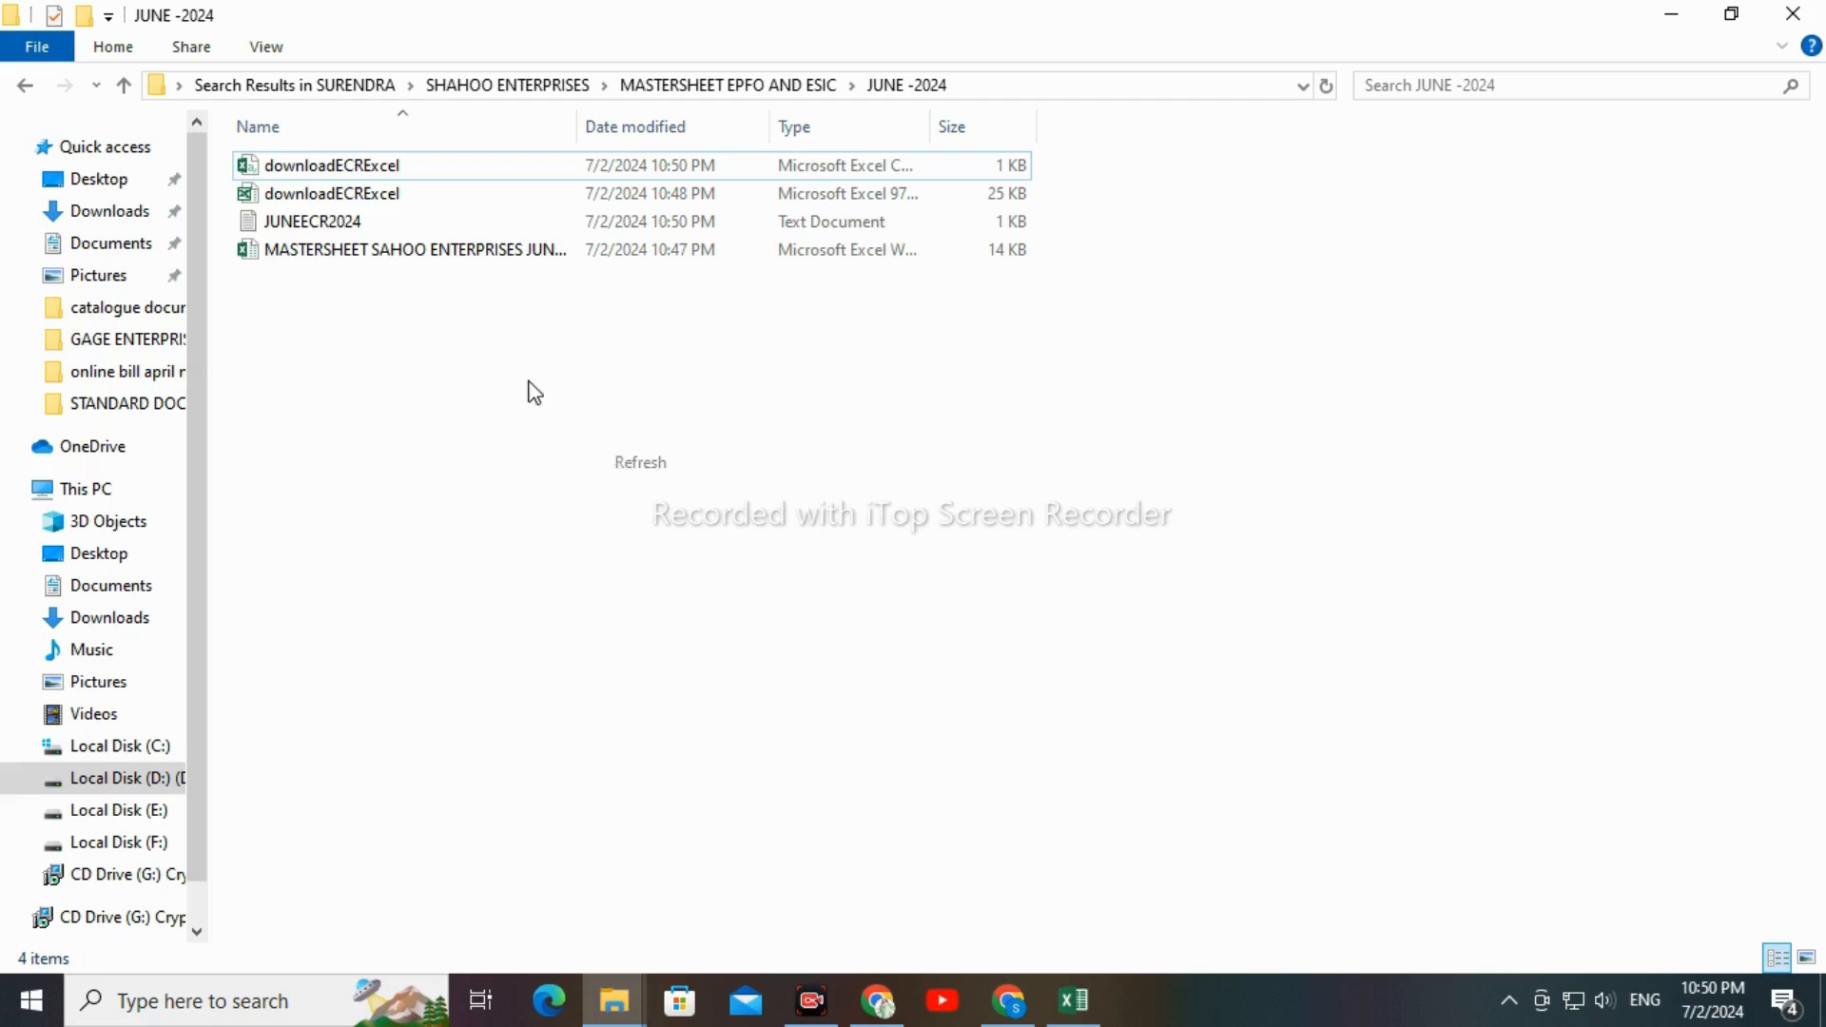
pyautogui.click(306, 224)
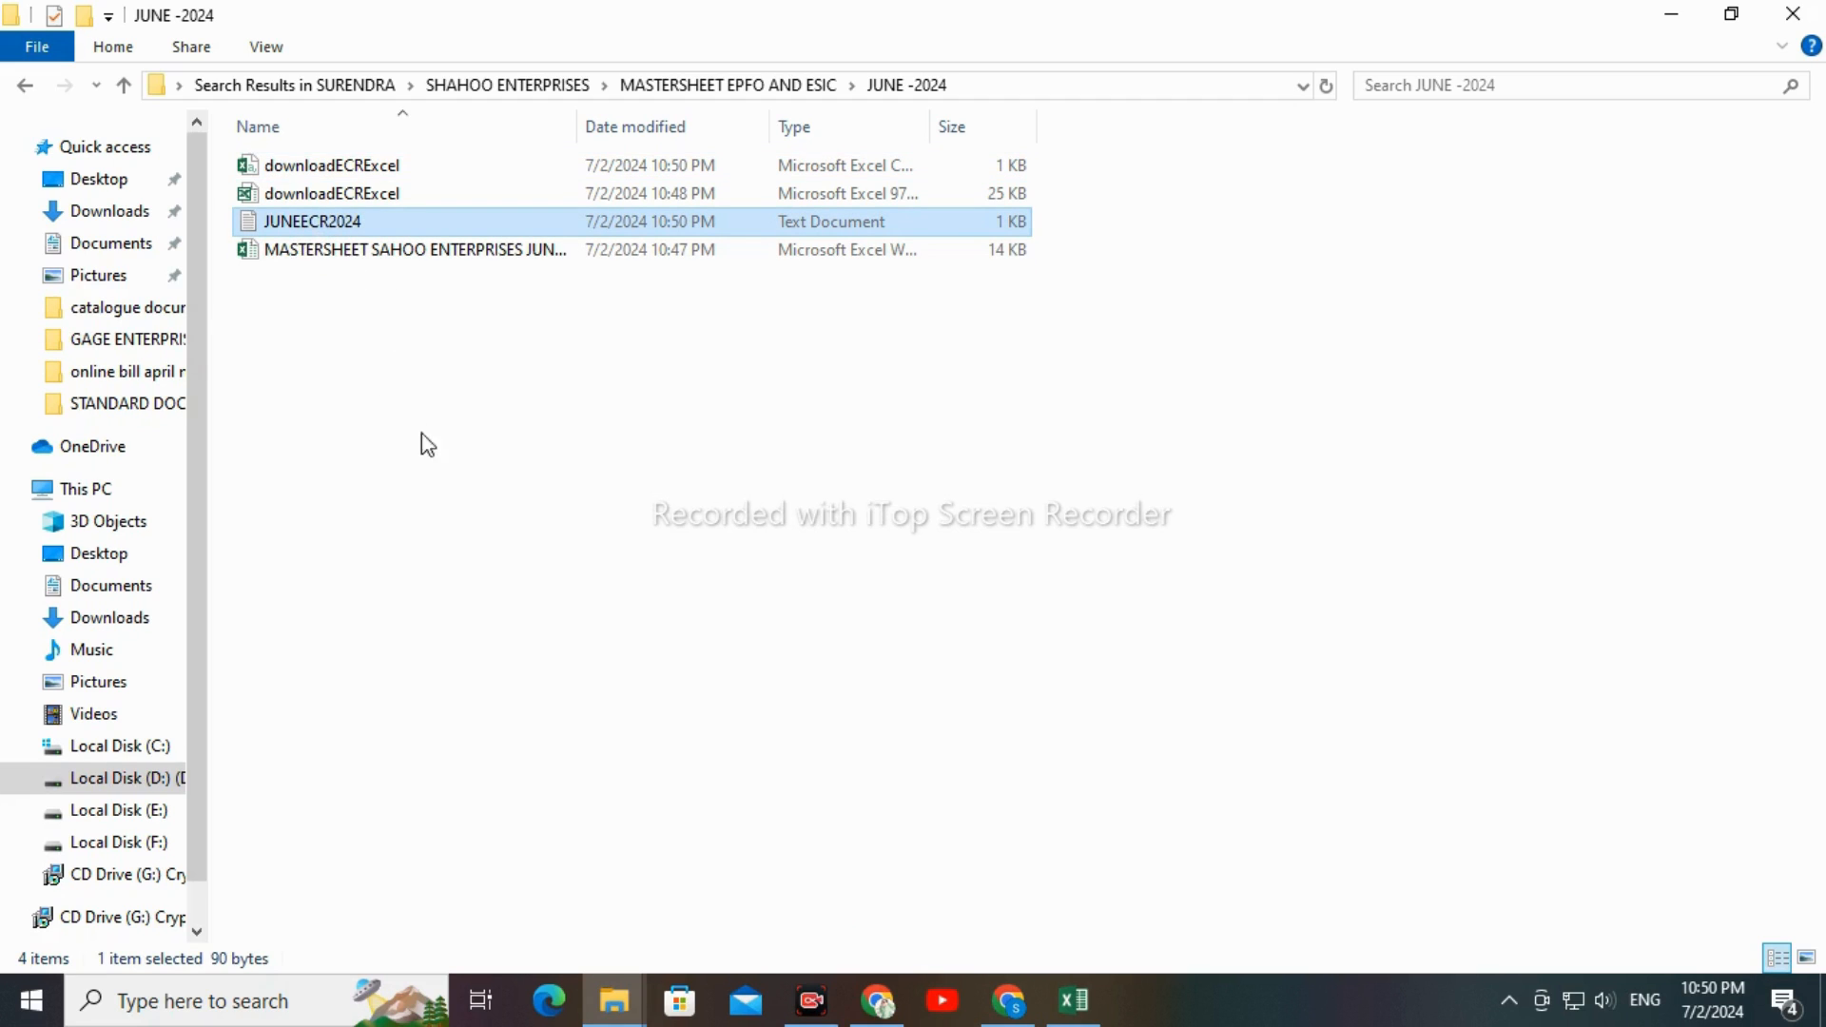
# Switch to the EPFO portal in Chrome and set the wage month to June 2024 in the ECR File Upload section
pyautogui.click(870, 1014)
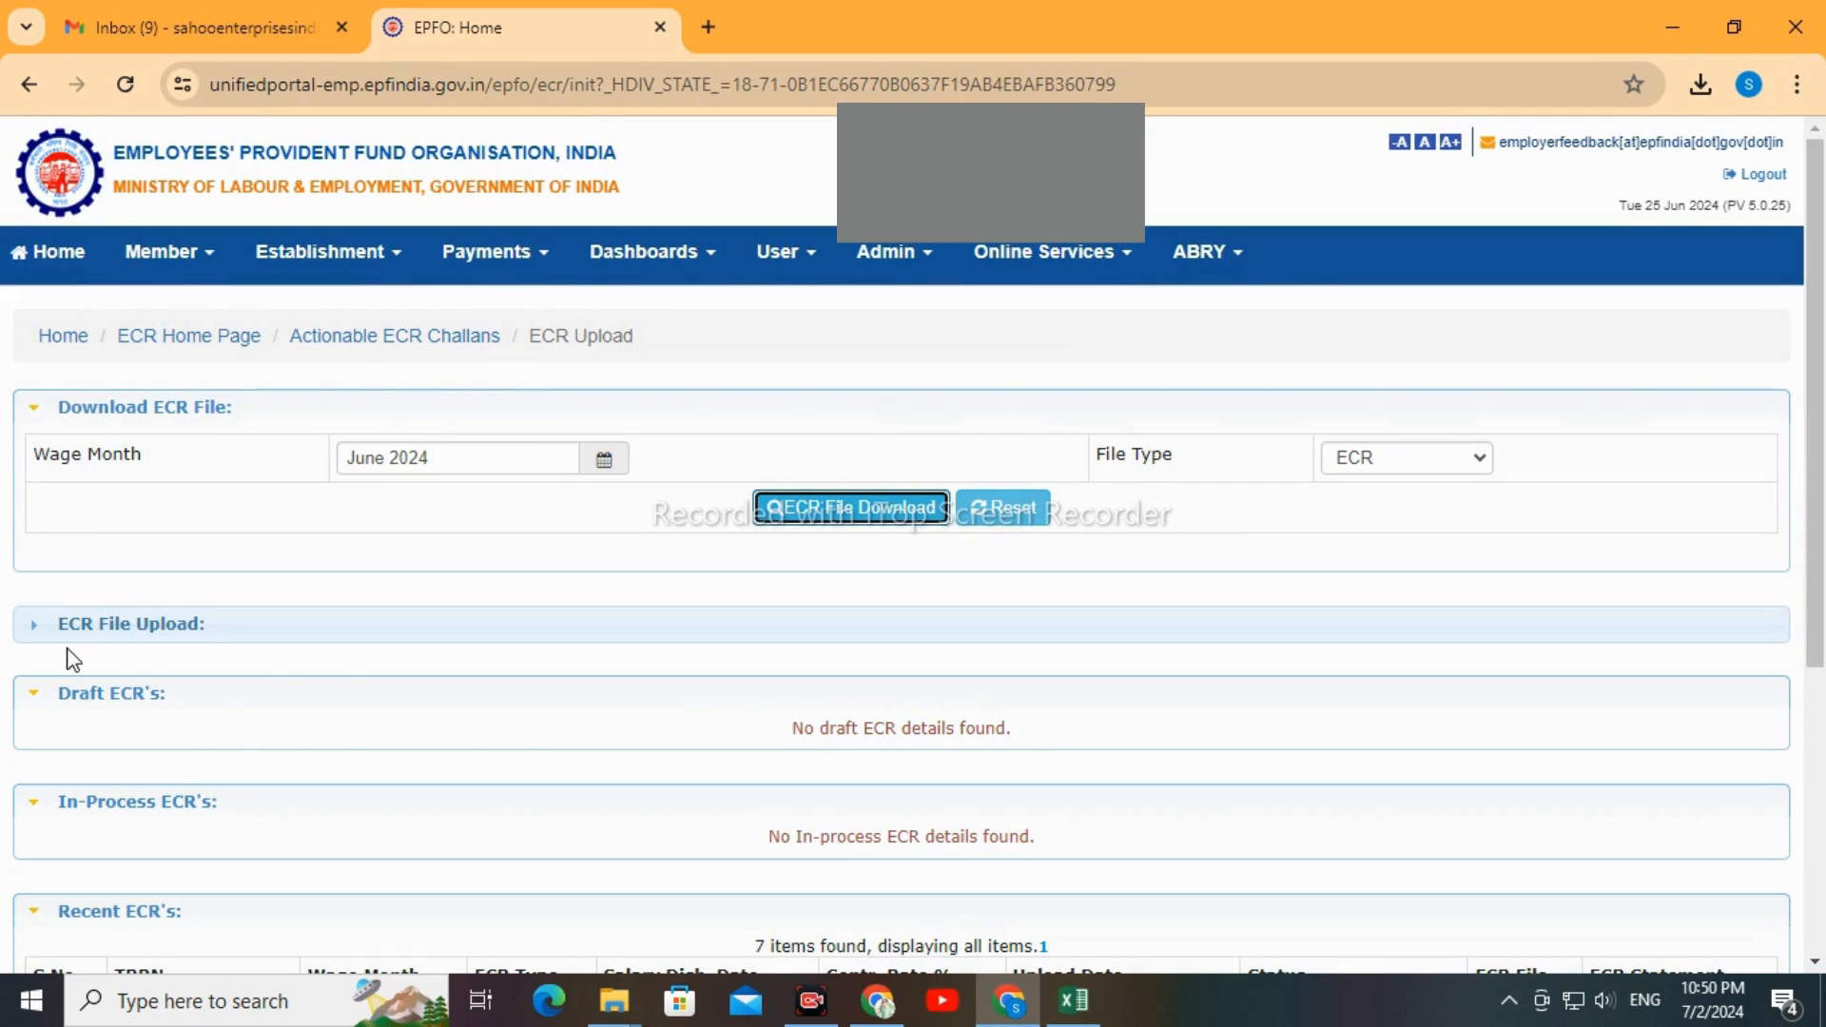
pyautogui.click(126, 630)
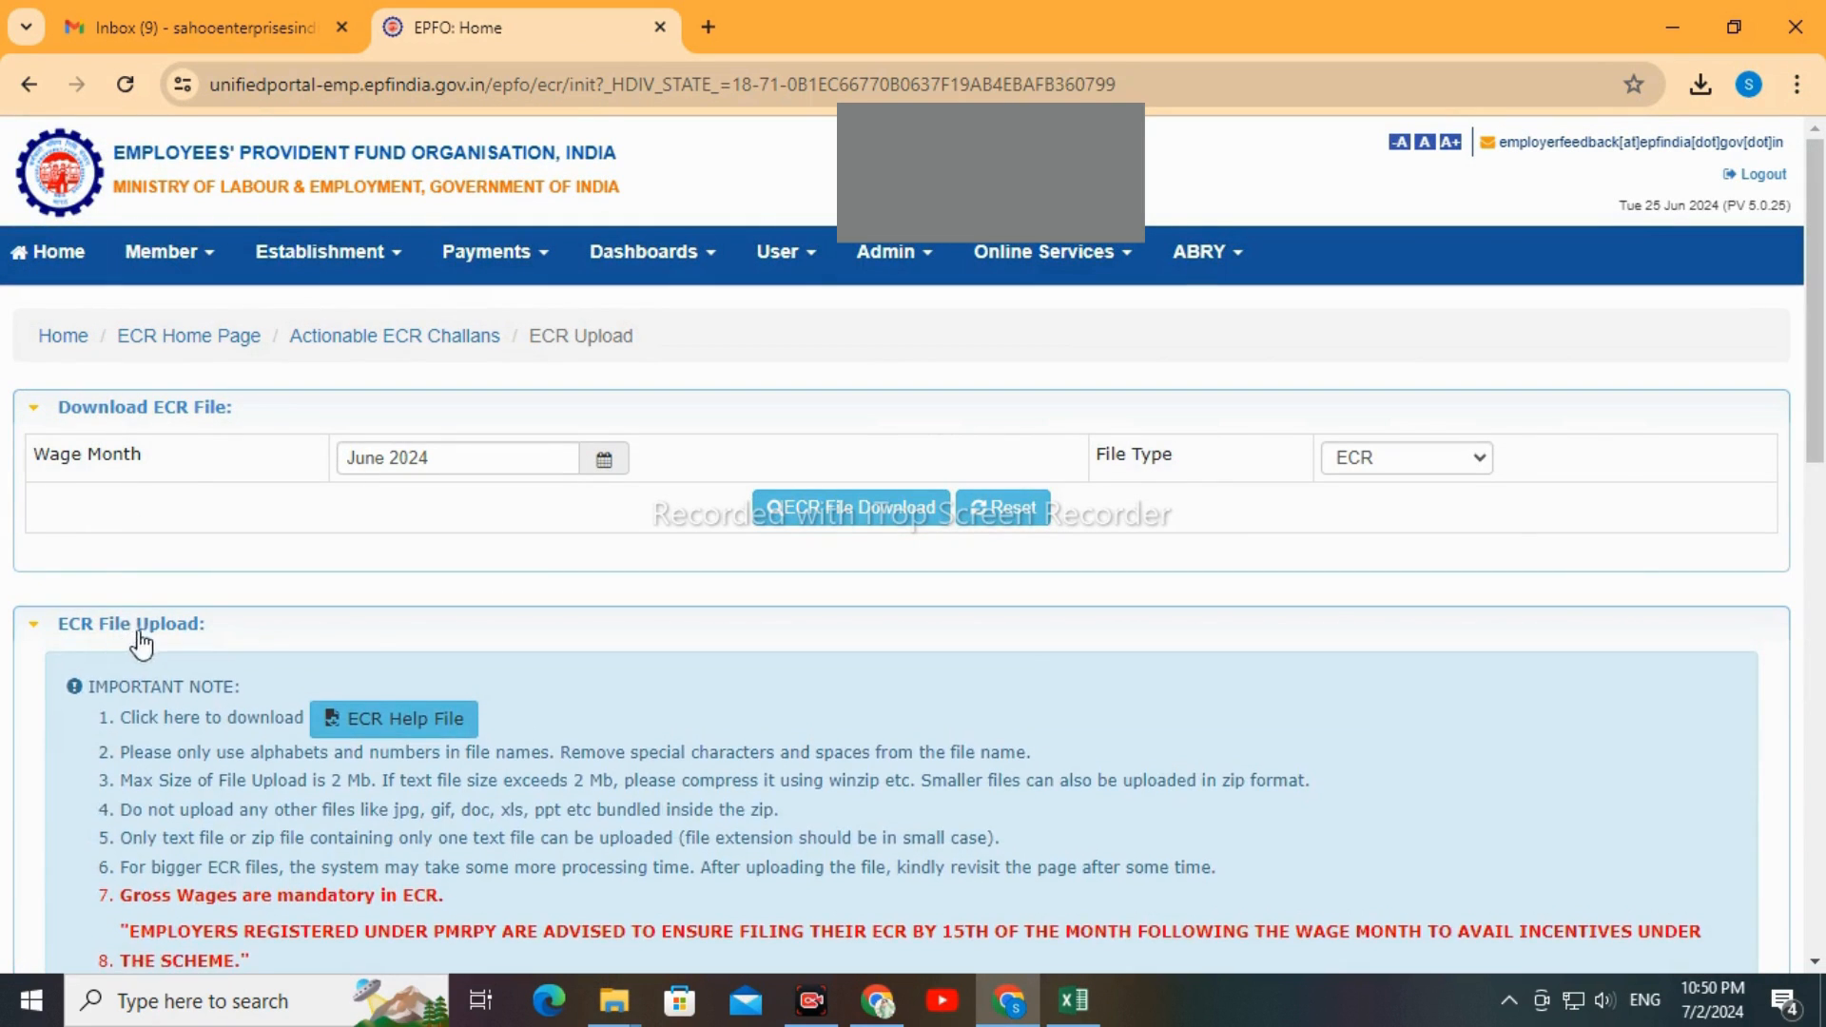
pyautogui.scroll(-5, 614, 666)
pyautogui.scroll(-3, 615, 665)
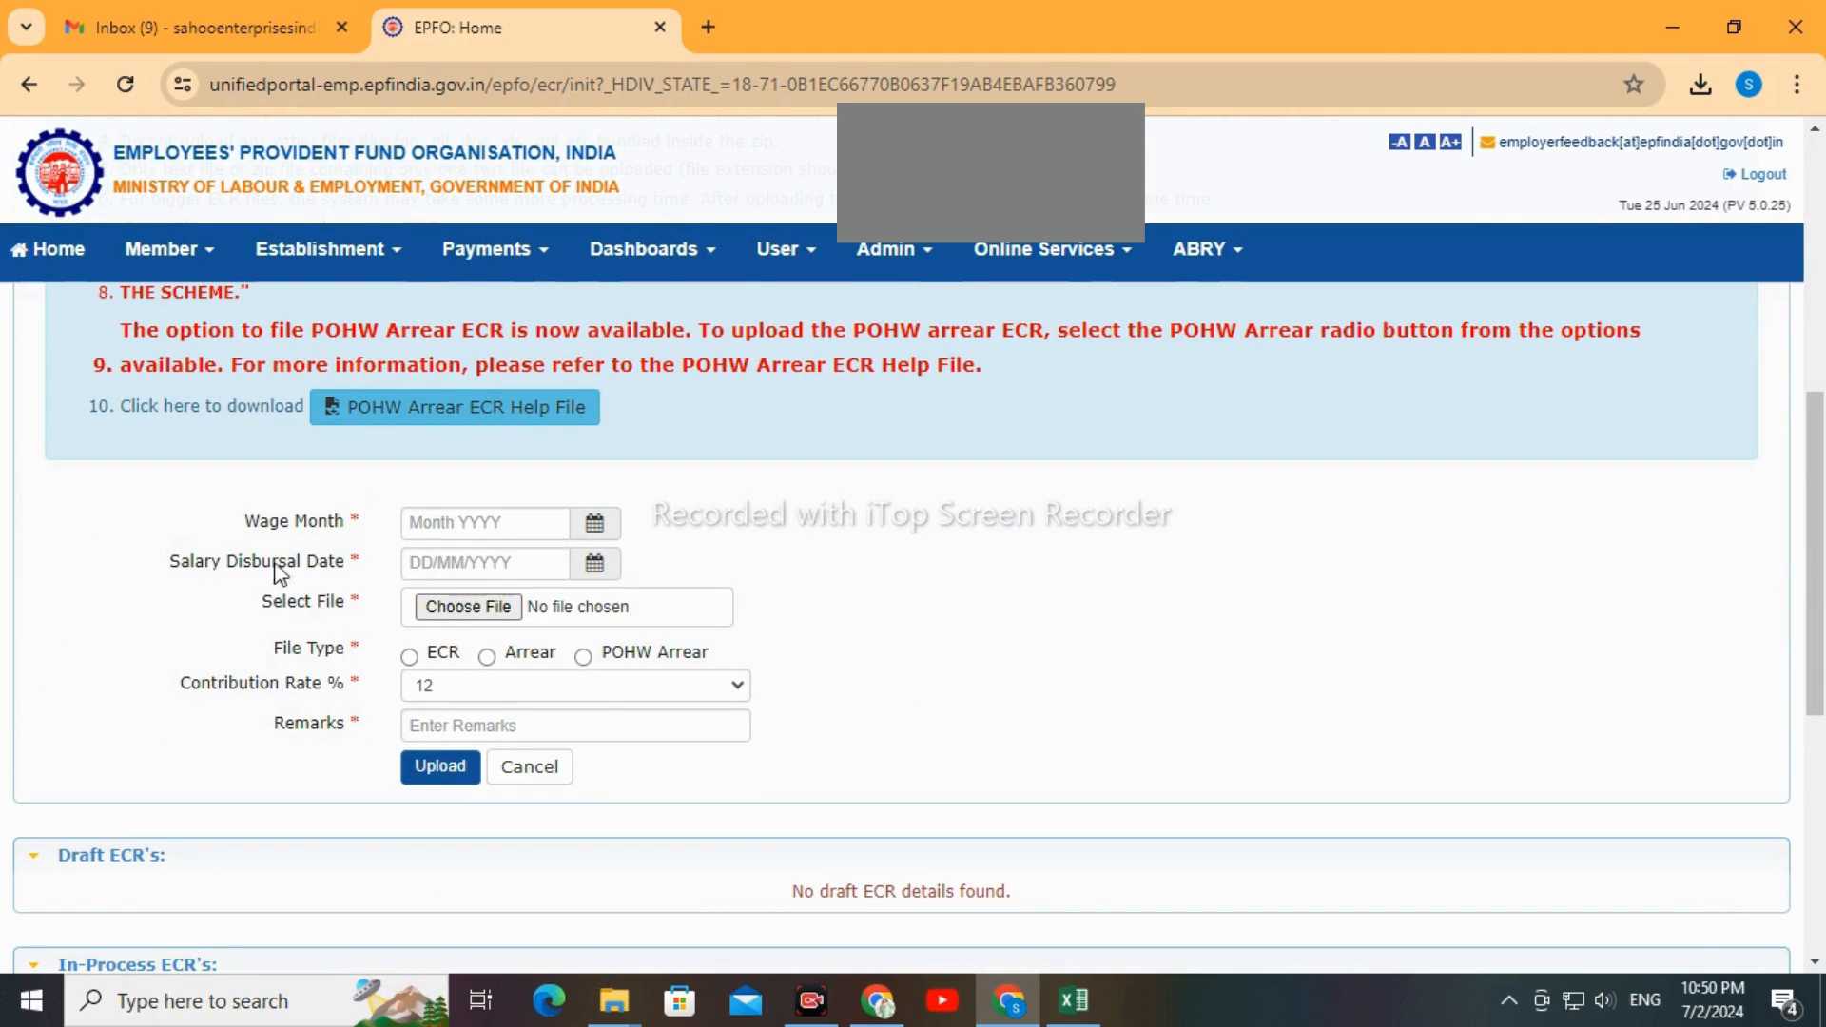
pyautogui.click(590, 525)
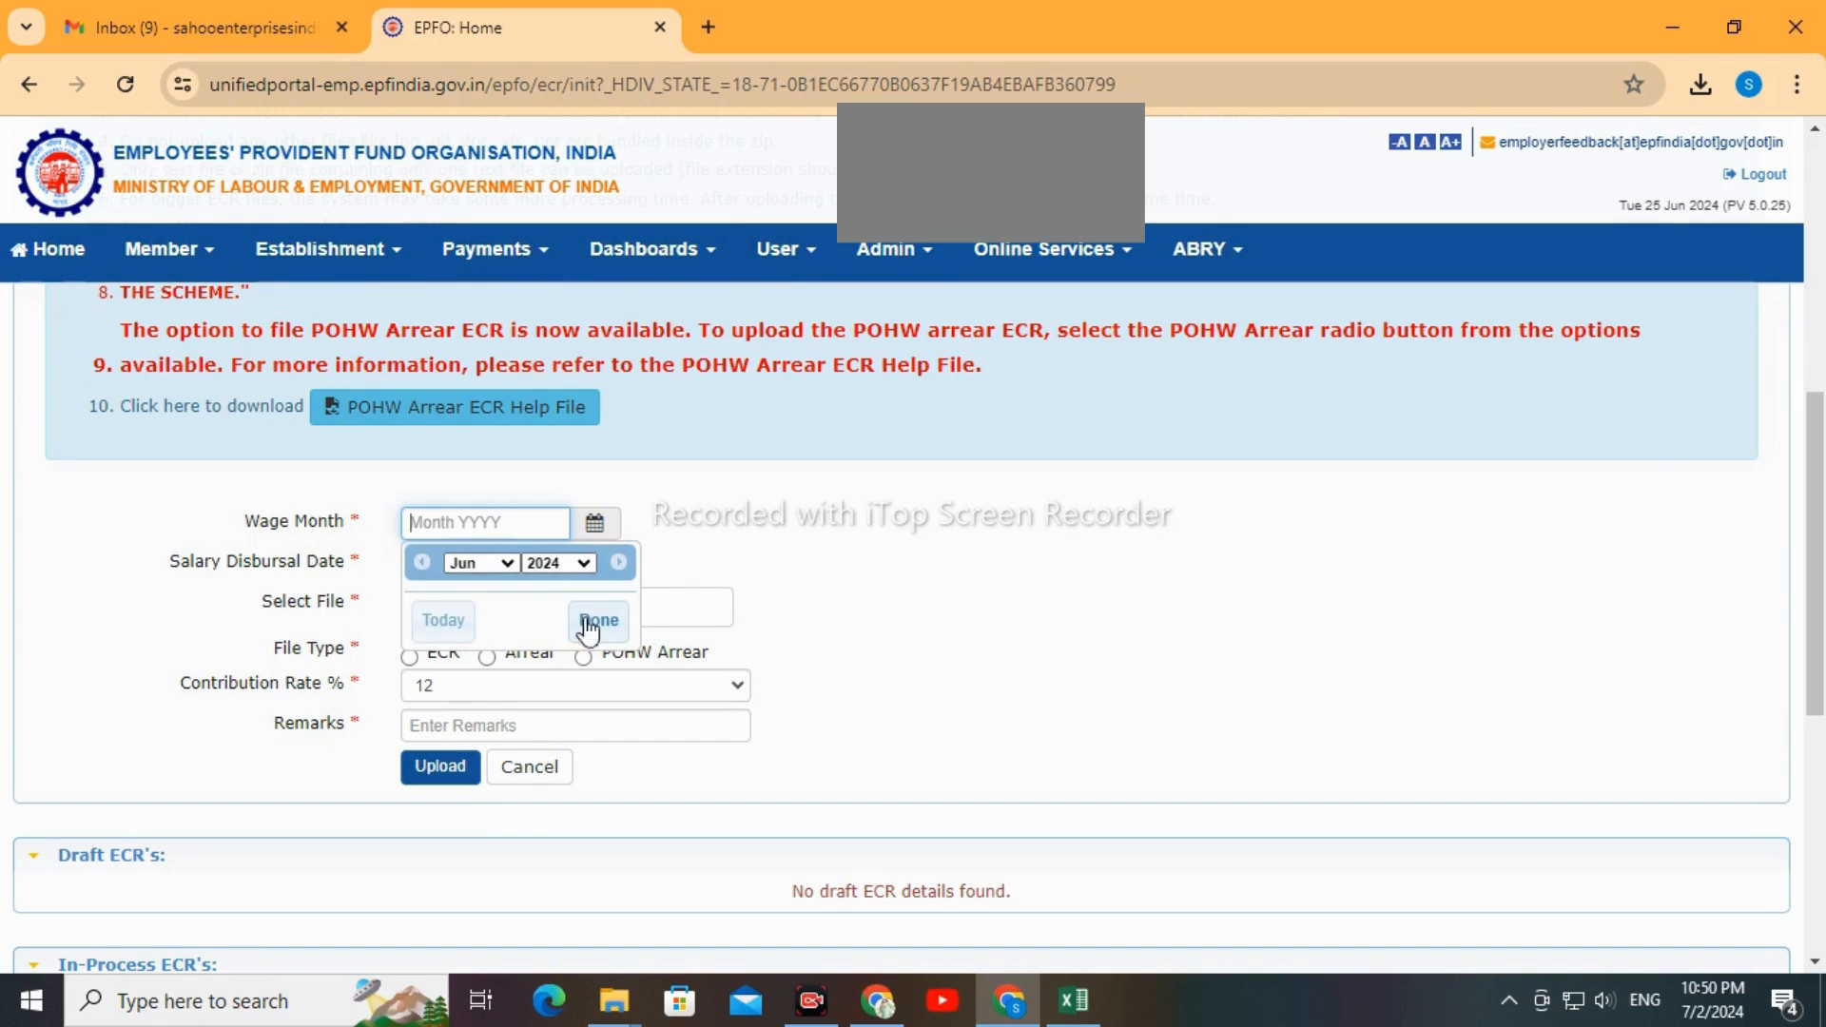
pyautogui.click(598, 620)
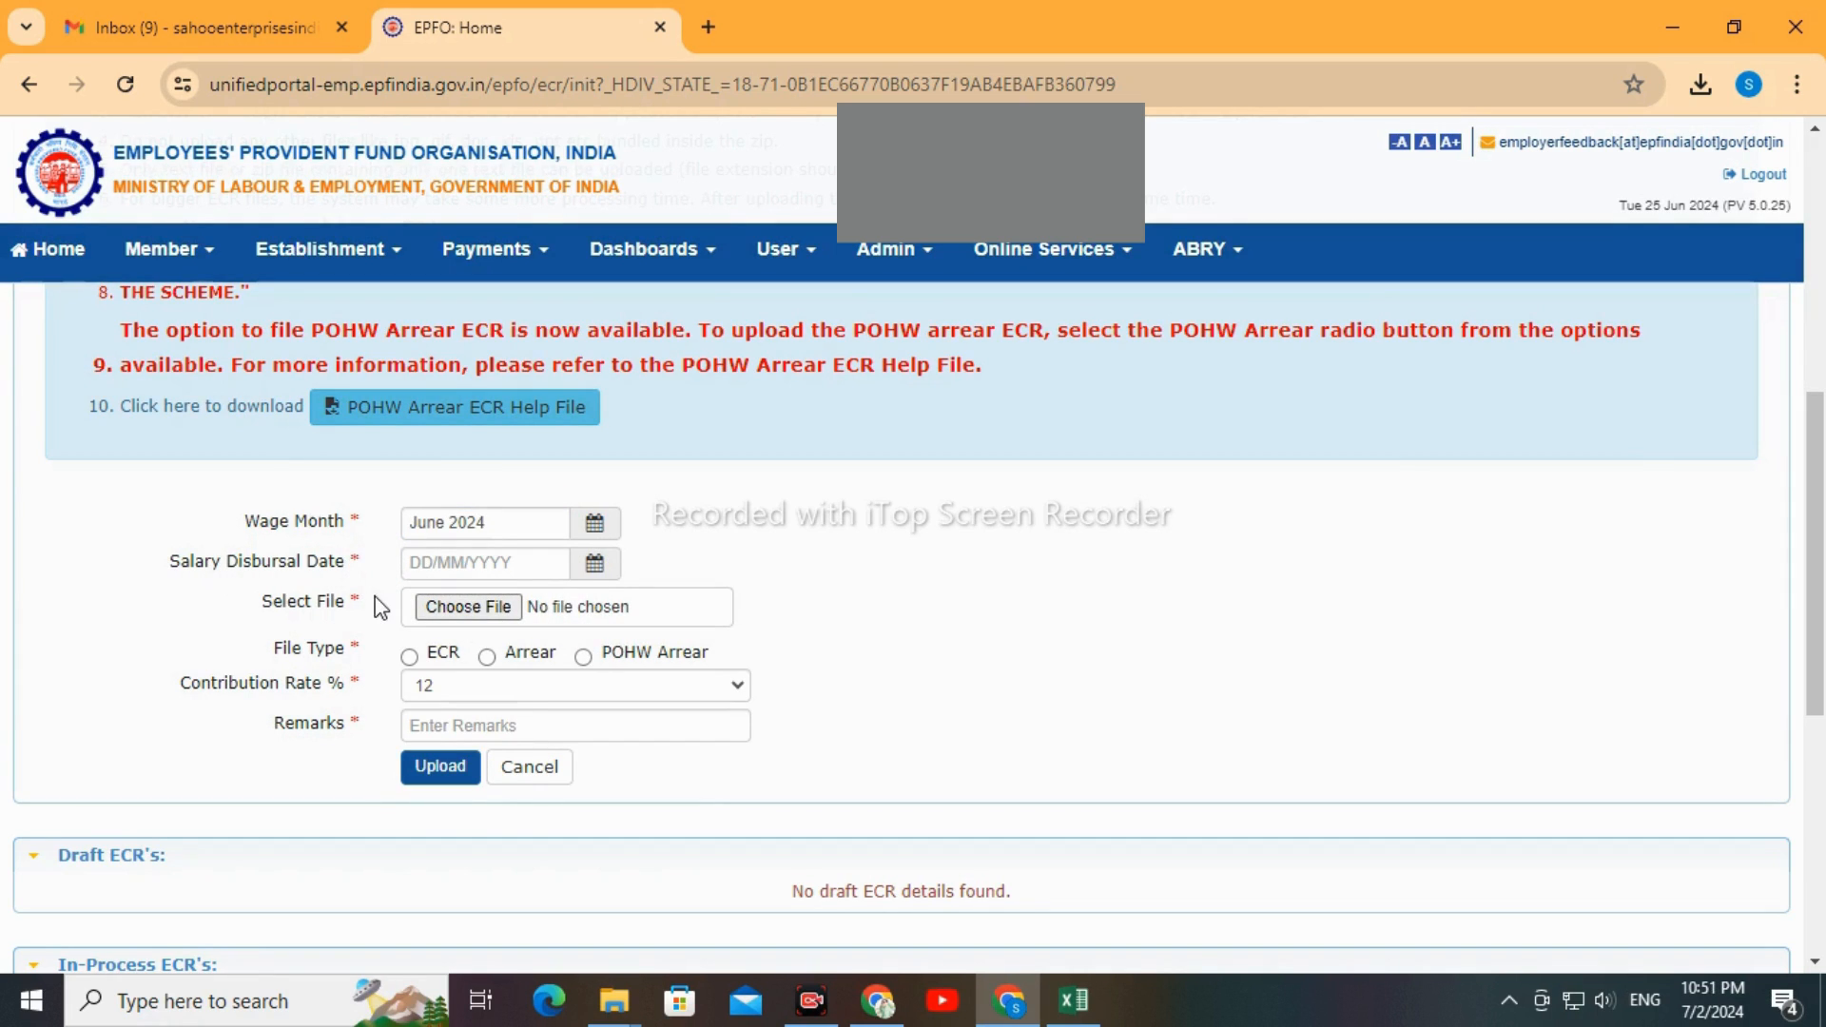
# Set the salary disbursal date to 02/07/2024 in the ECR upload form
pyautogui.click(418, 559)
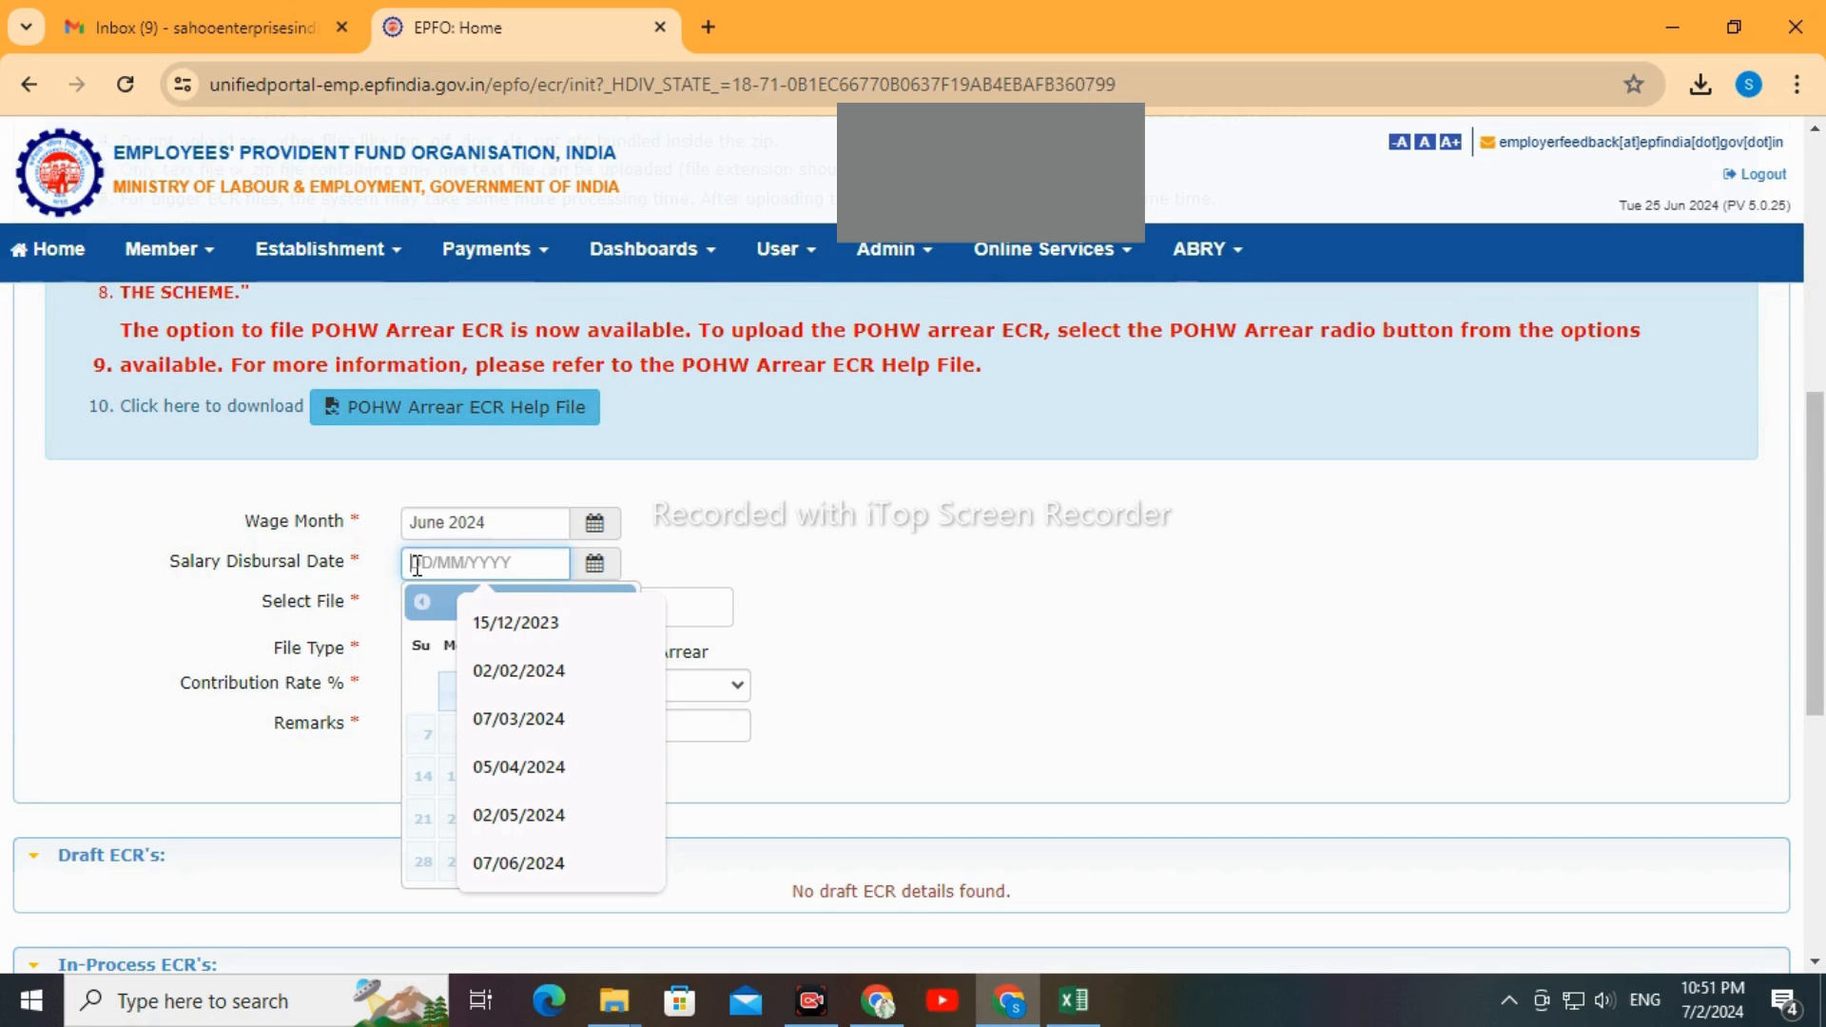
pyautogui.write('02/')
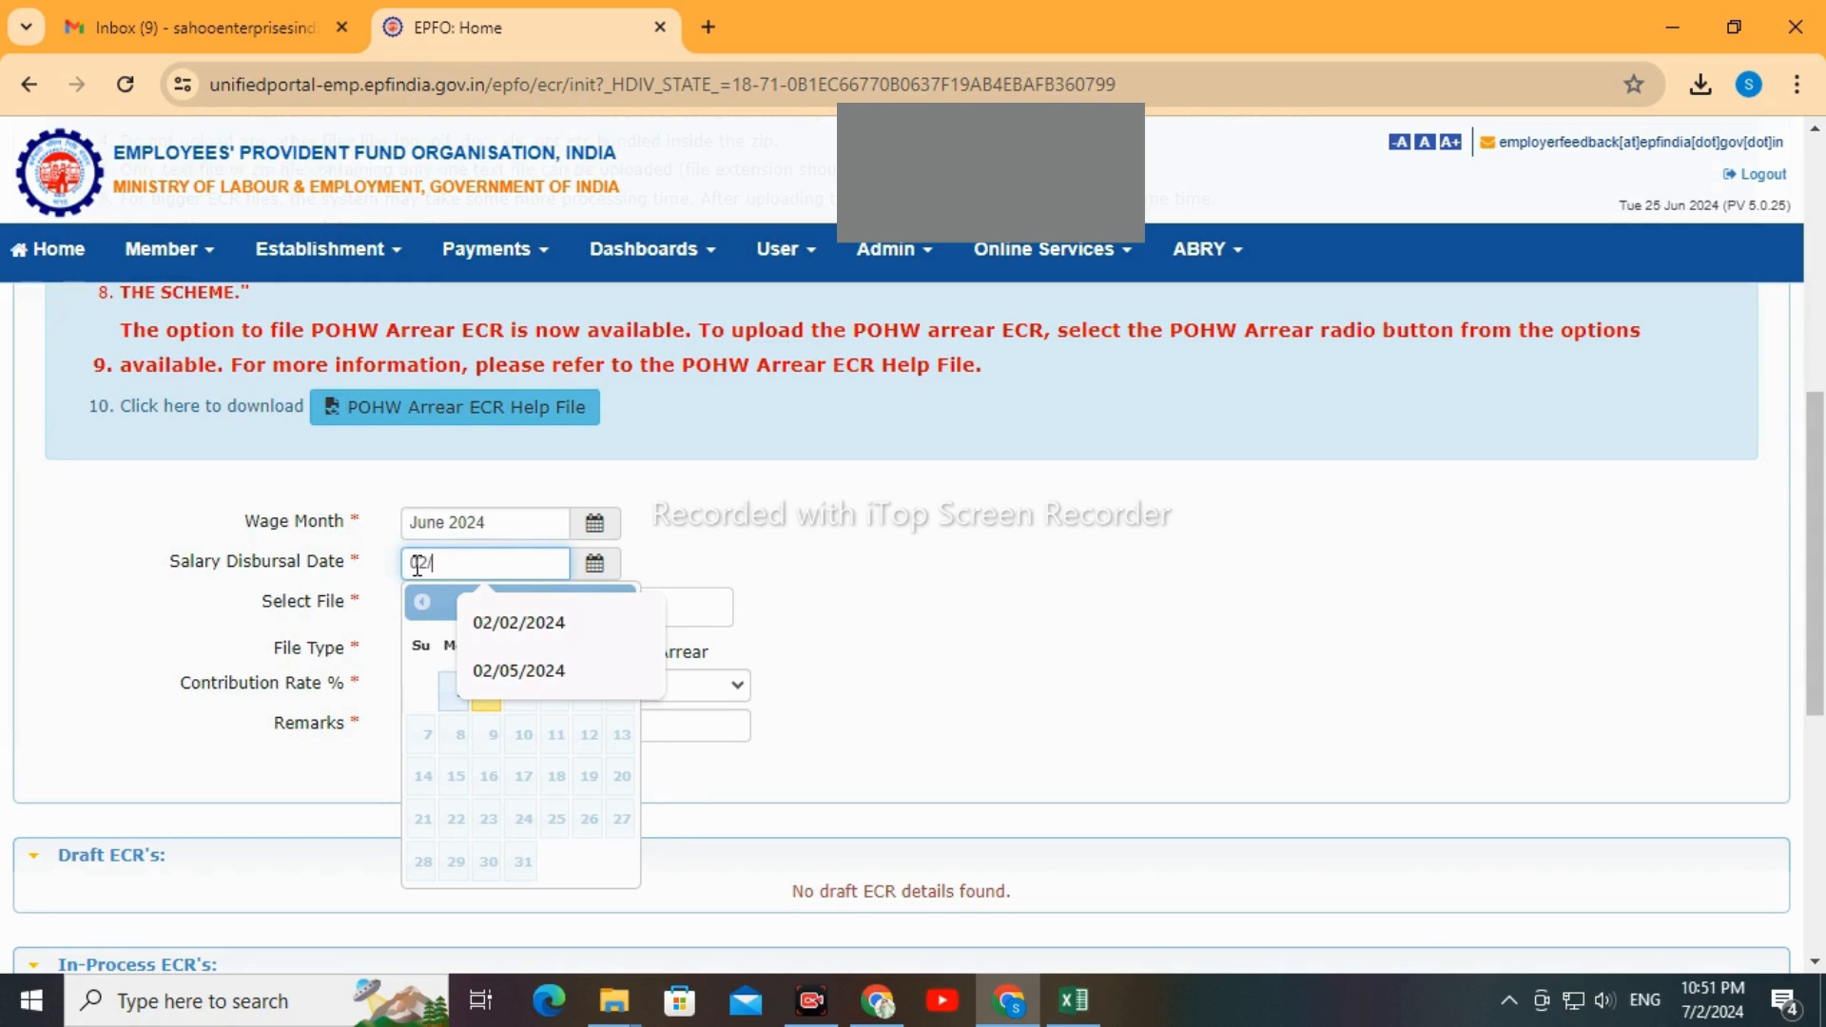
pyautogui.write('07/20')
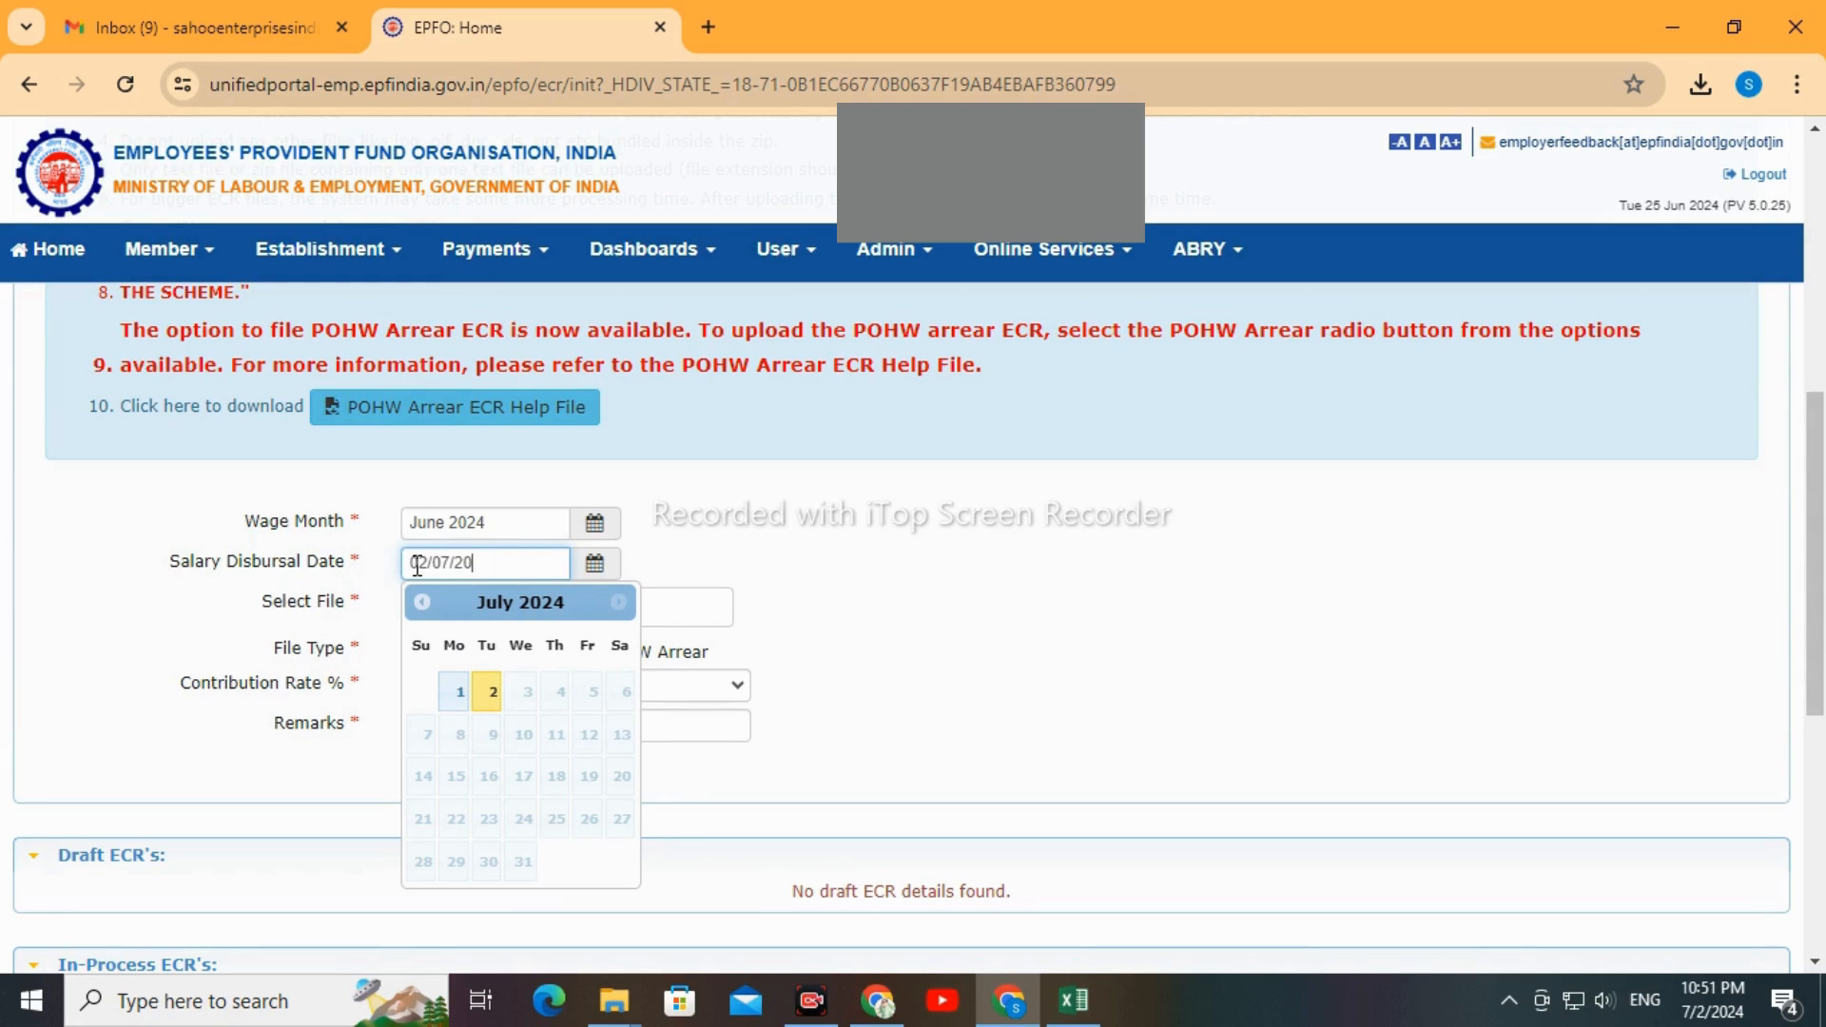
pyautogui.write('24')
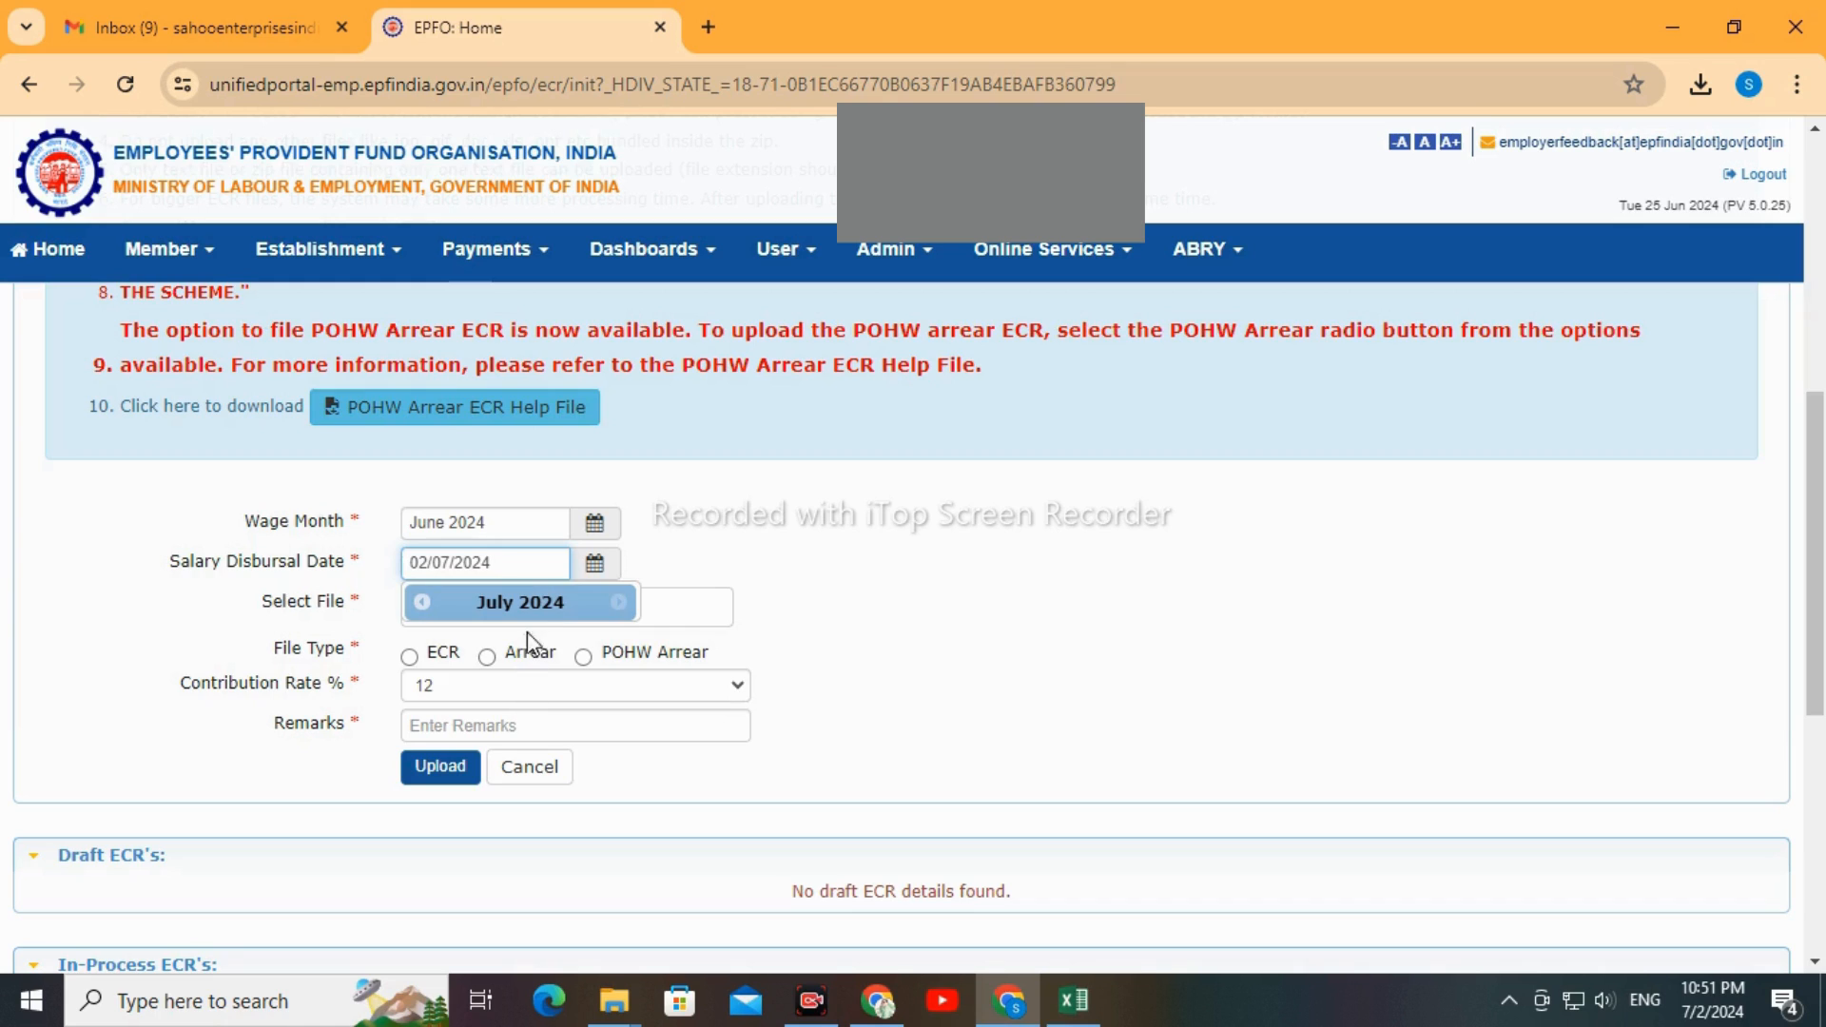
pyautogui.click(525, 598)
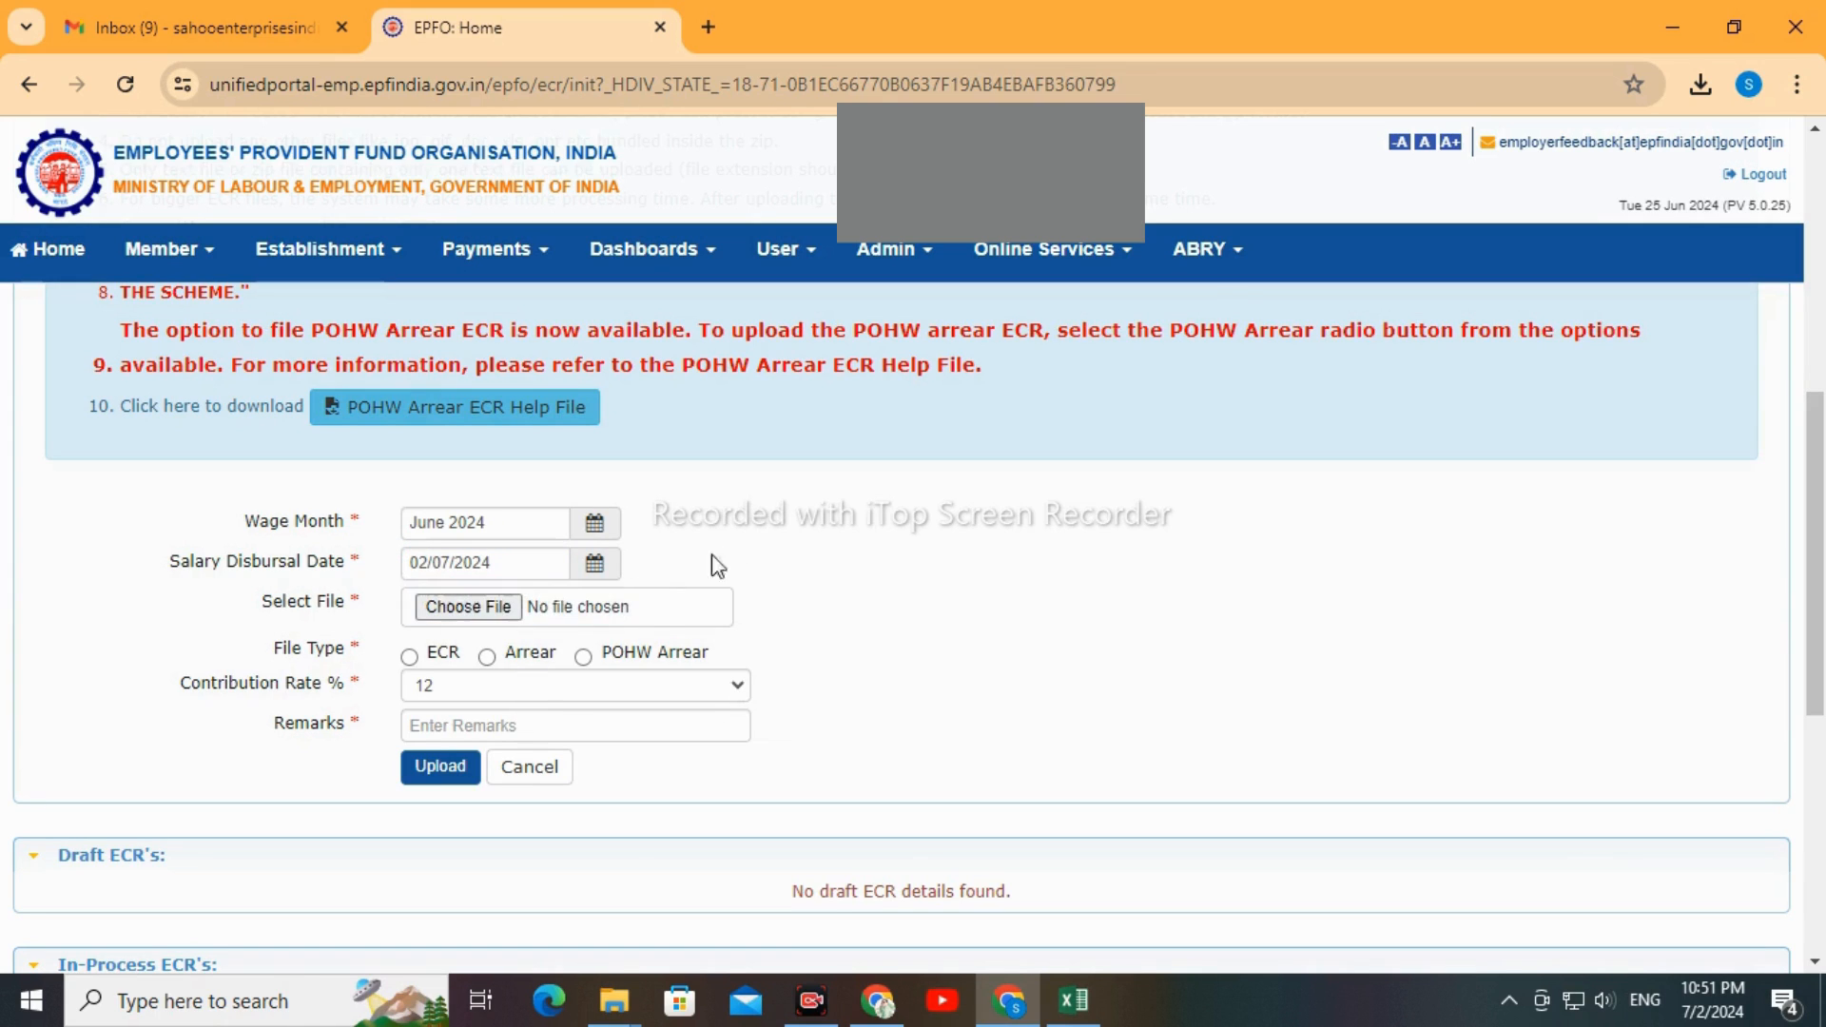
pyautogui.click(594, 564)
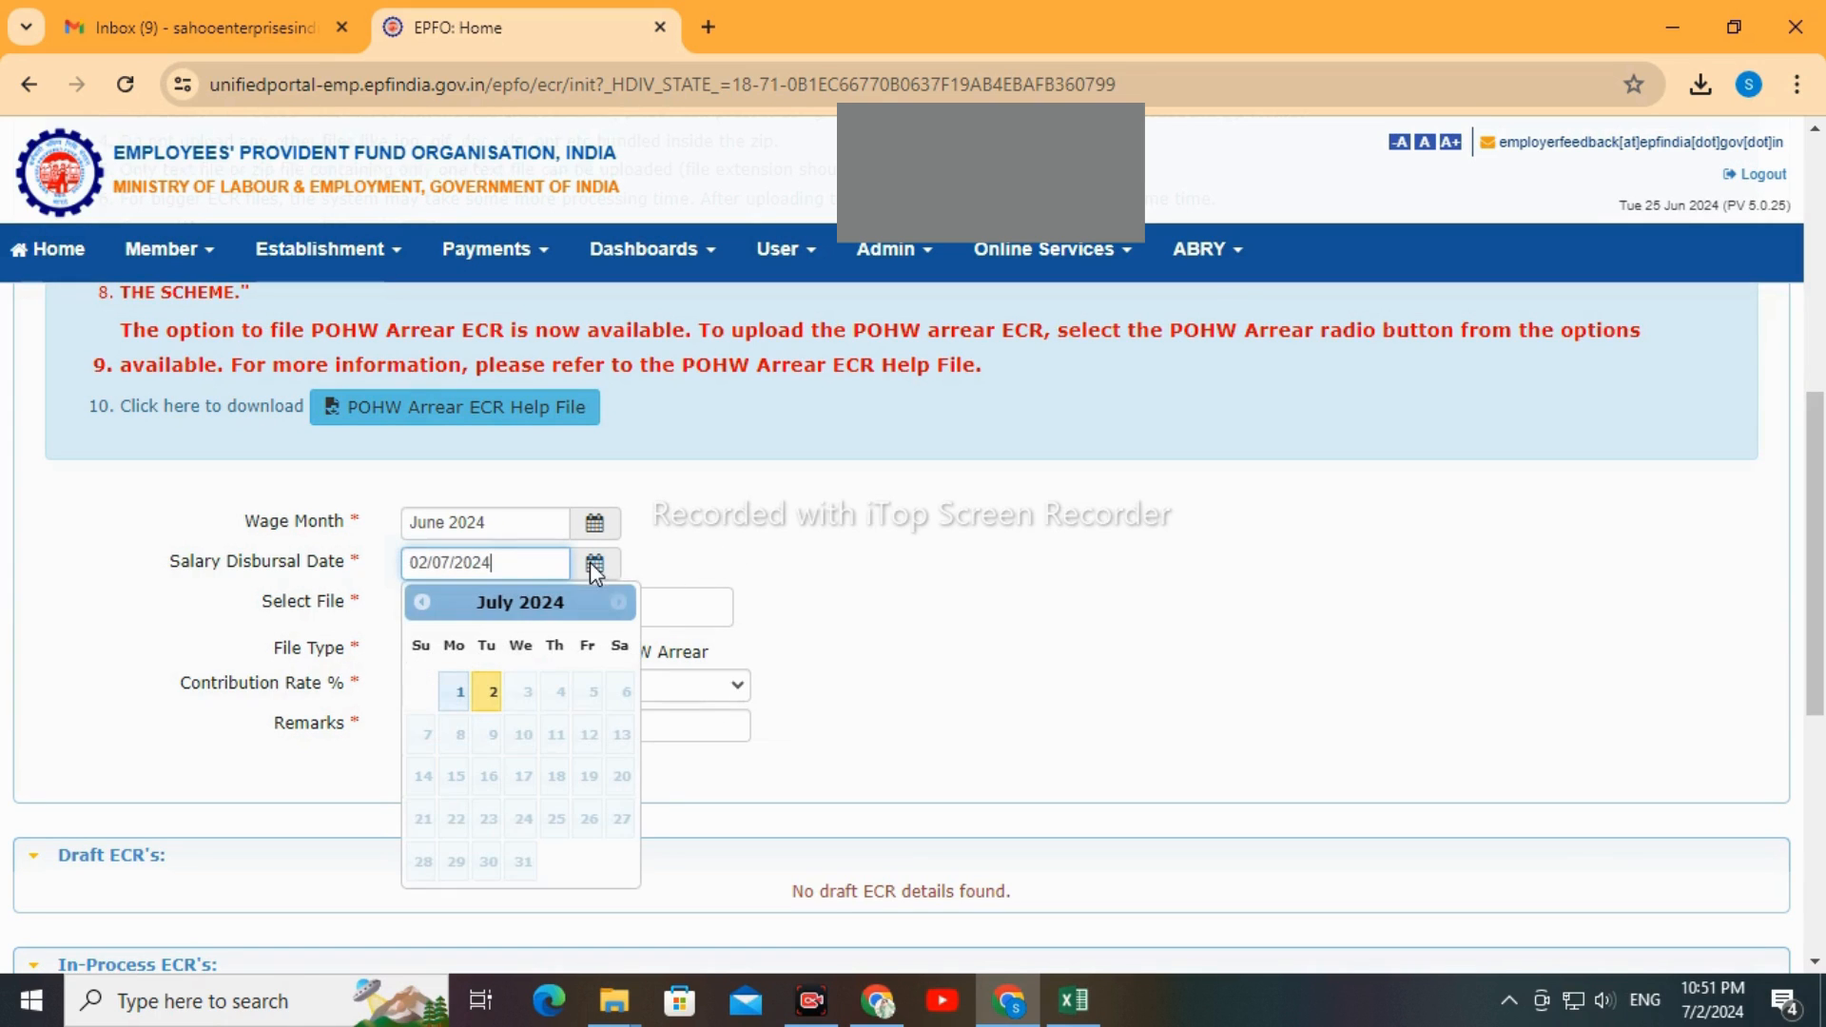
pyautogui.click(491, 695)
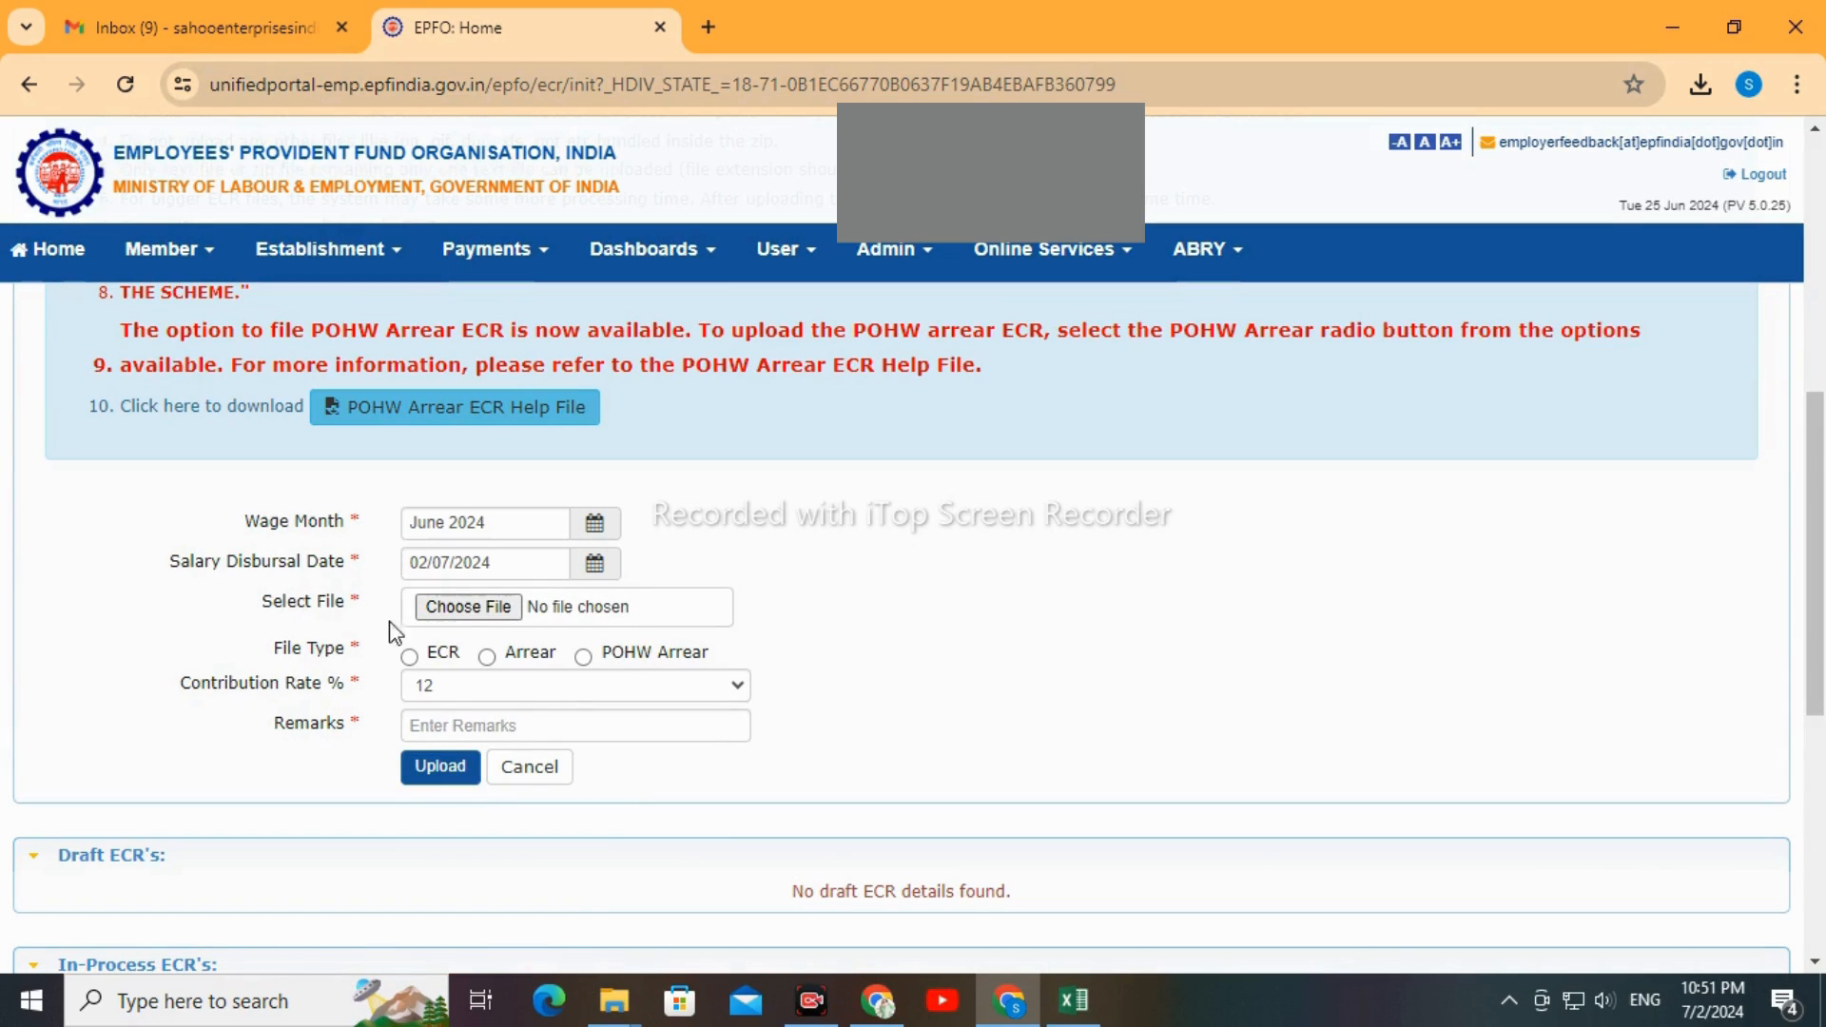
# Attach JUNEECR2024.TXT from the JUNE -2024 folder as the file for the ECR upload
pyautogui.click(460, 603)
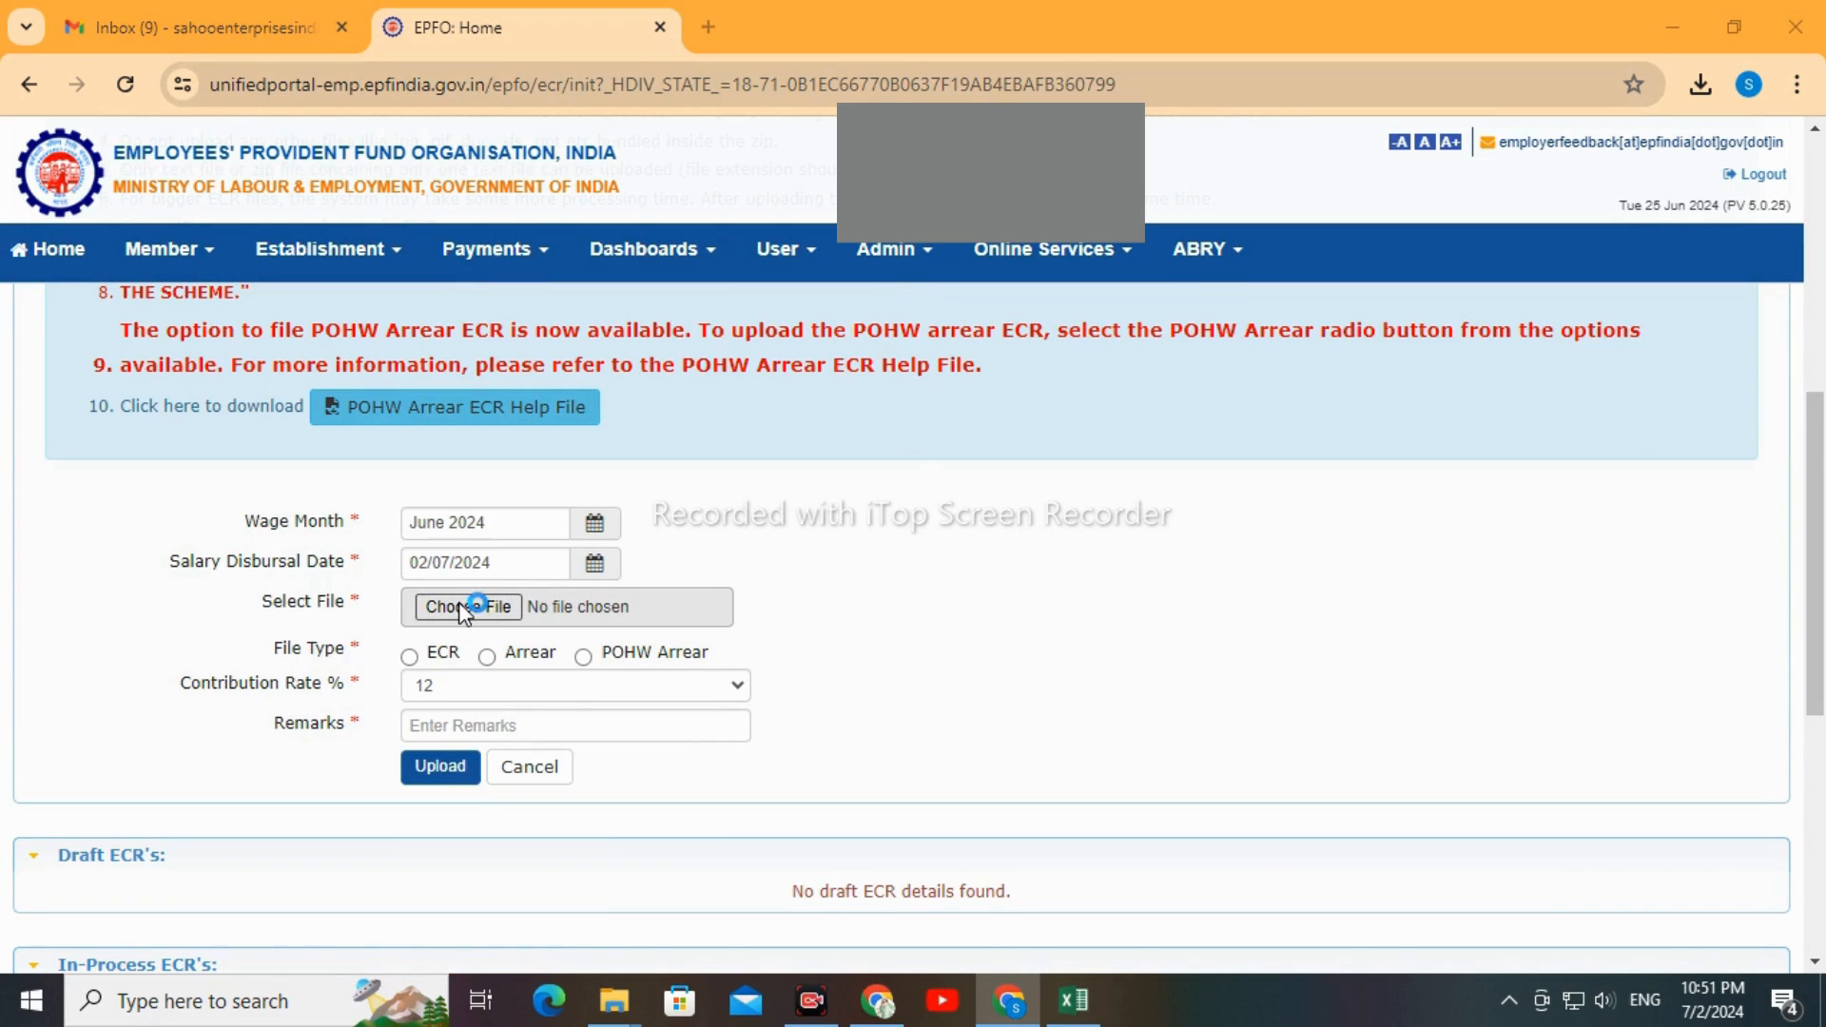
pyautogui.click(326, 244)
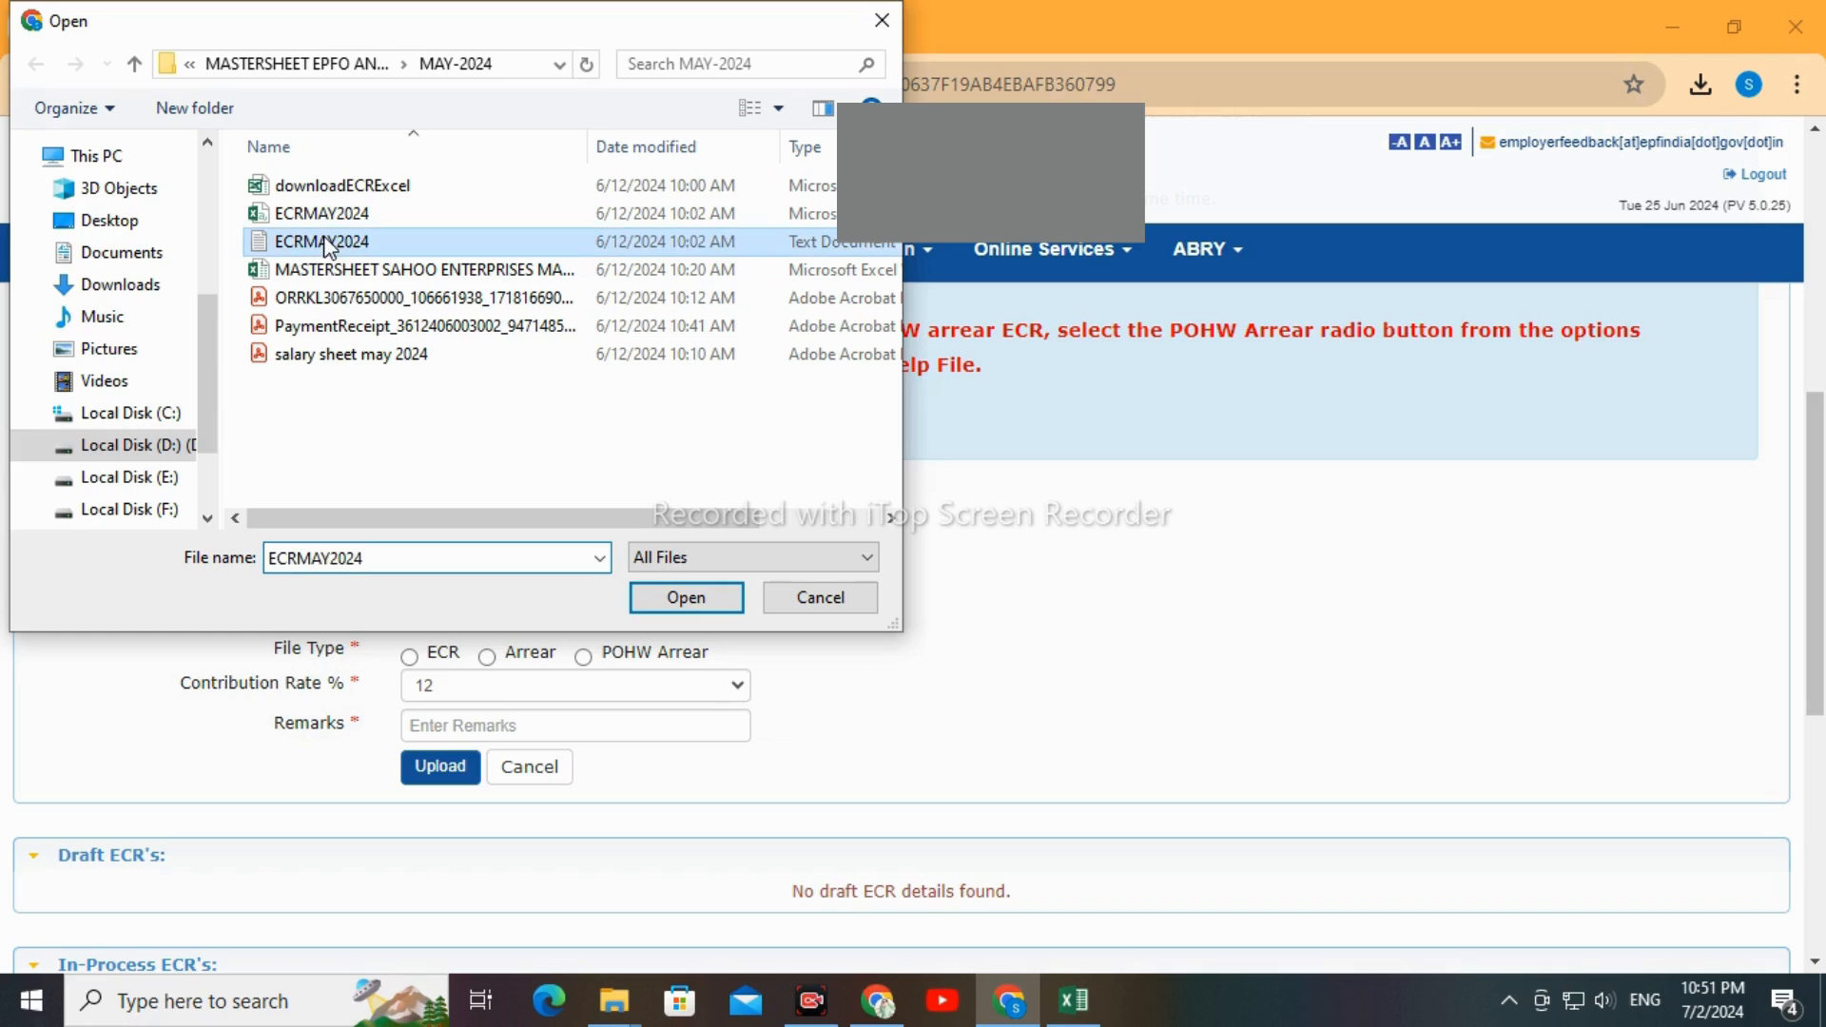
pyautogui.click(351, 61)
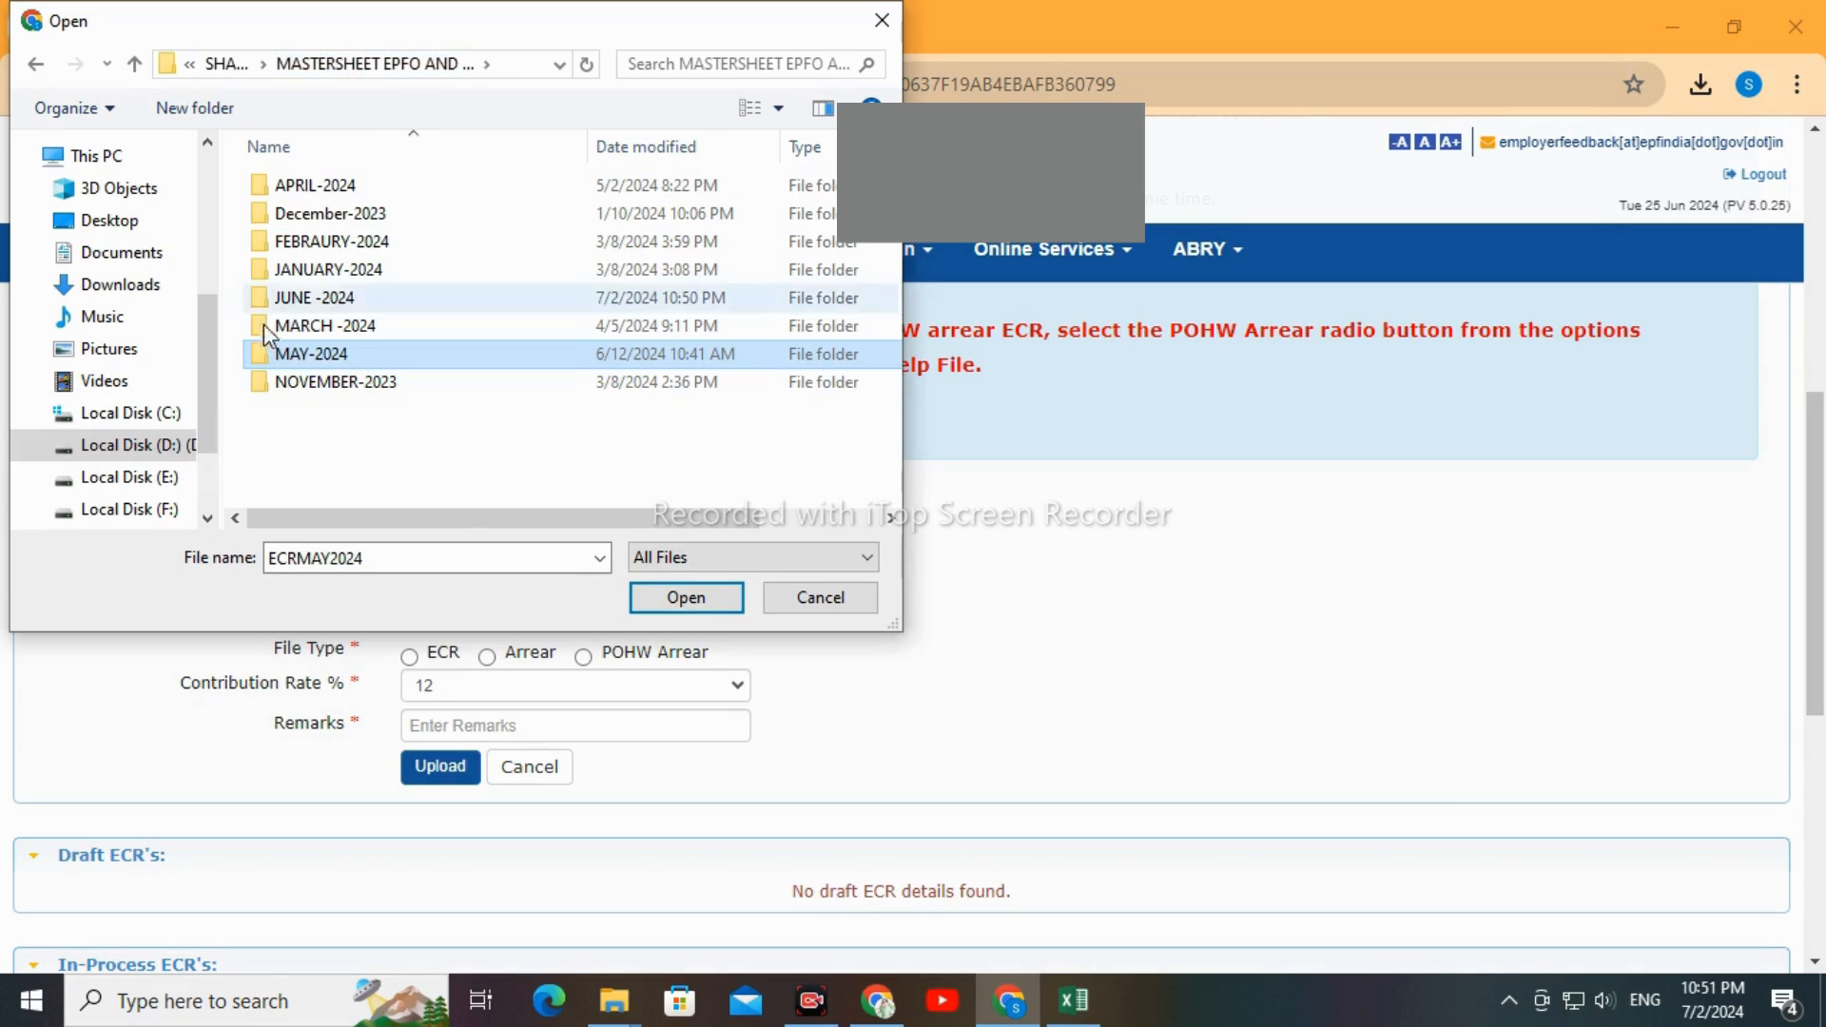
pyautogui.doubleClick(296, 303)
pyautogui.click(302, 241)
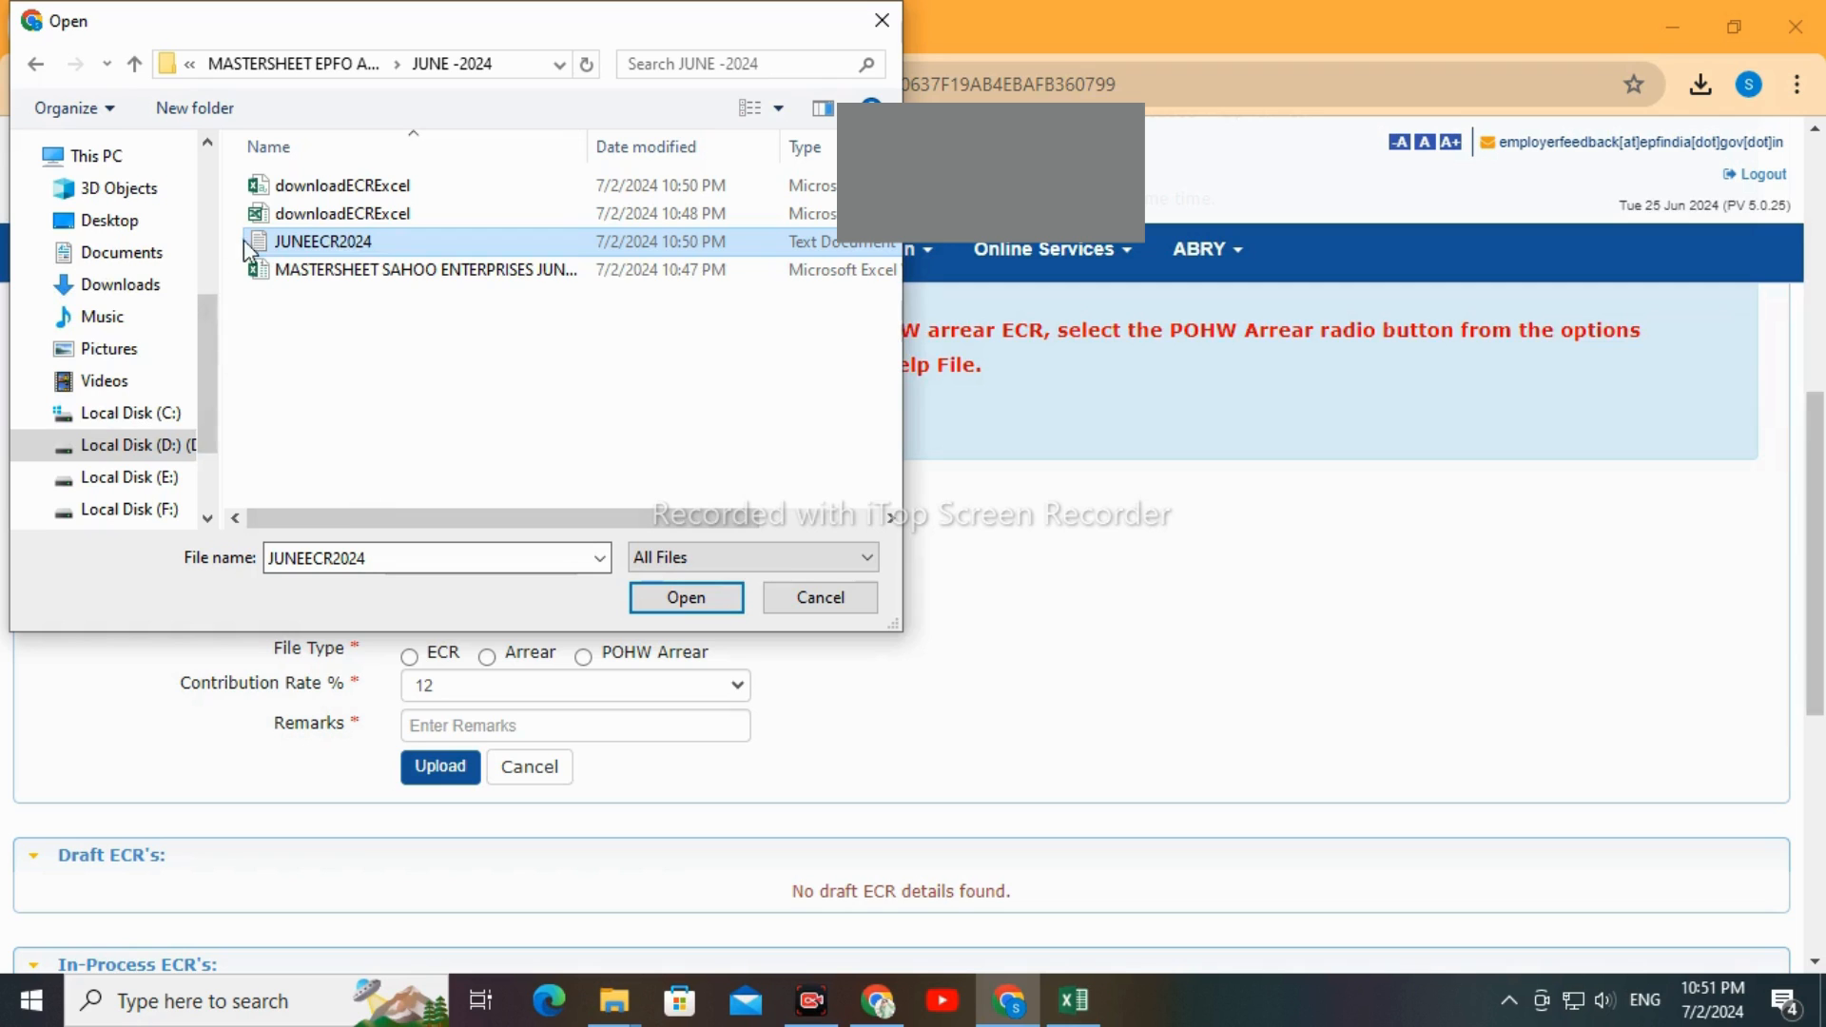
pyautogui.click(654, 599)
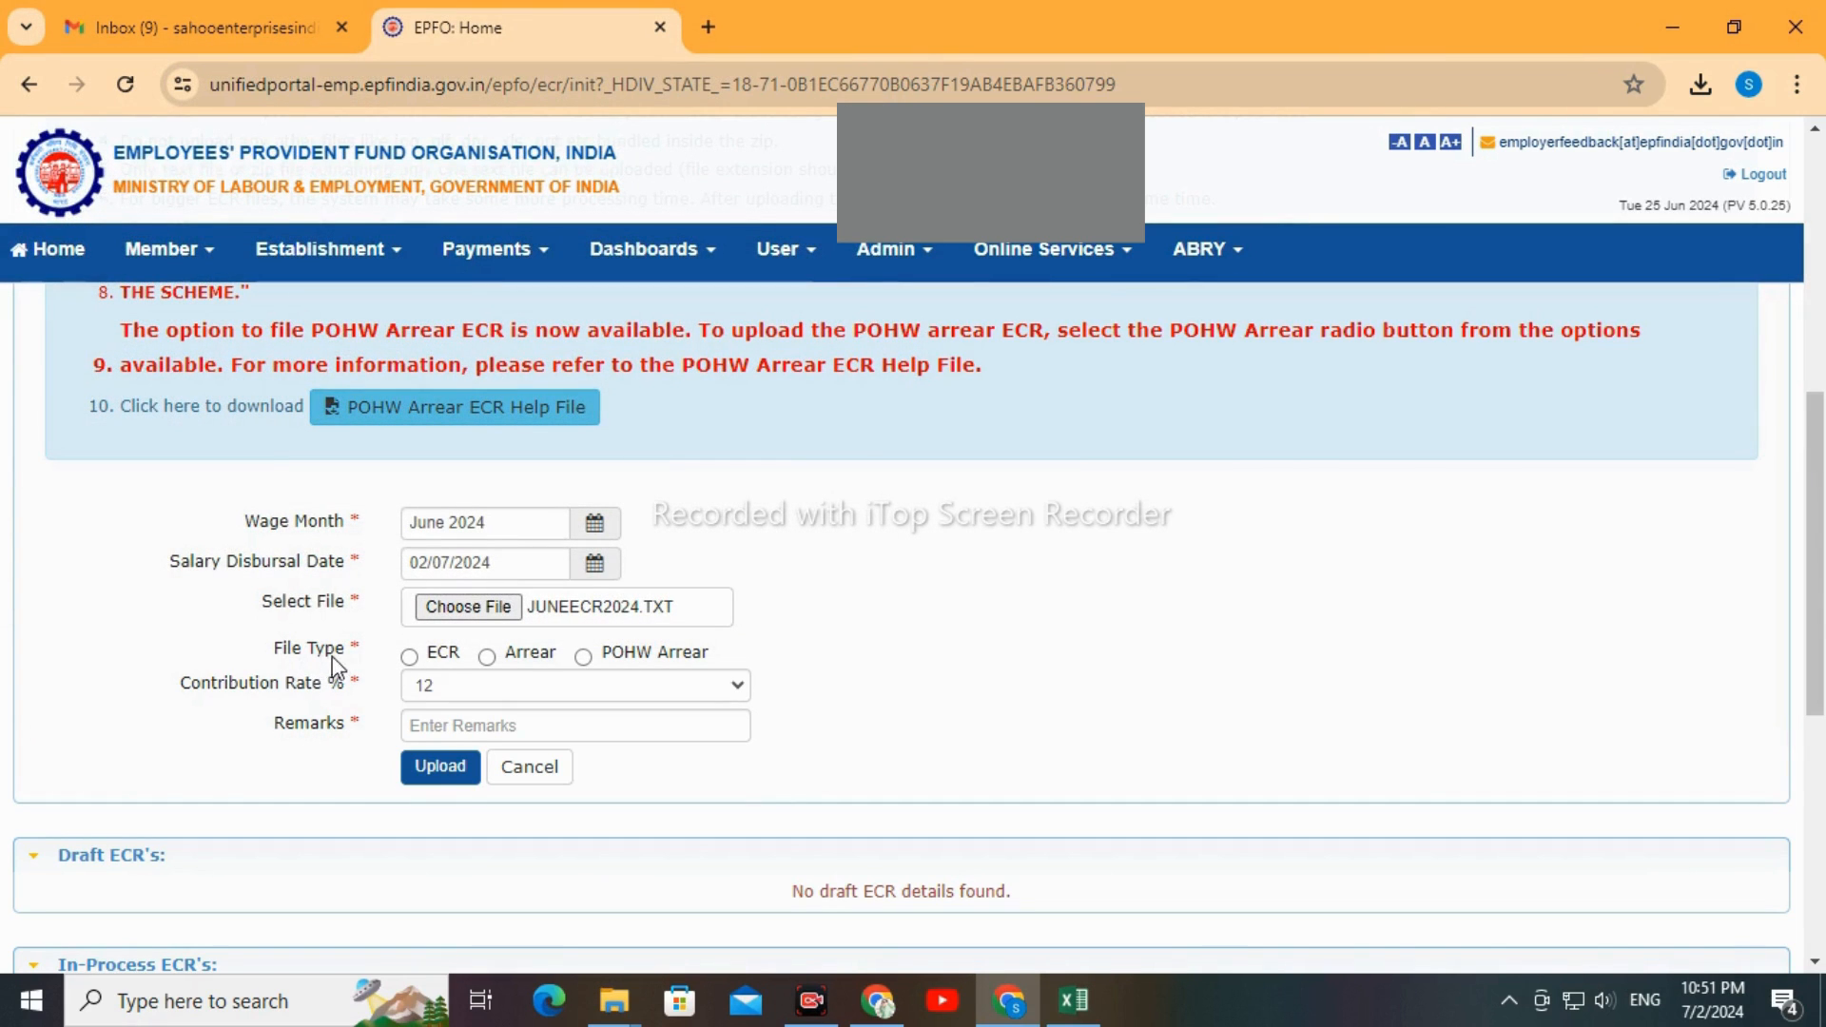
# Select ECR as the file type and keep the contribution rate at 12 percent
pyautogui.click(411, 655)
pyautogui.click(511, 699)
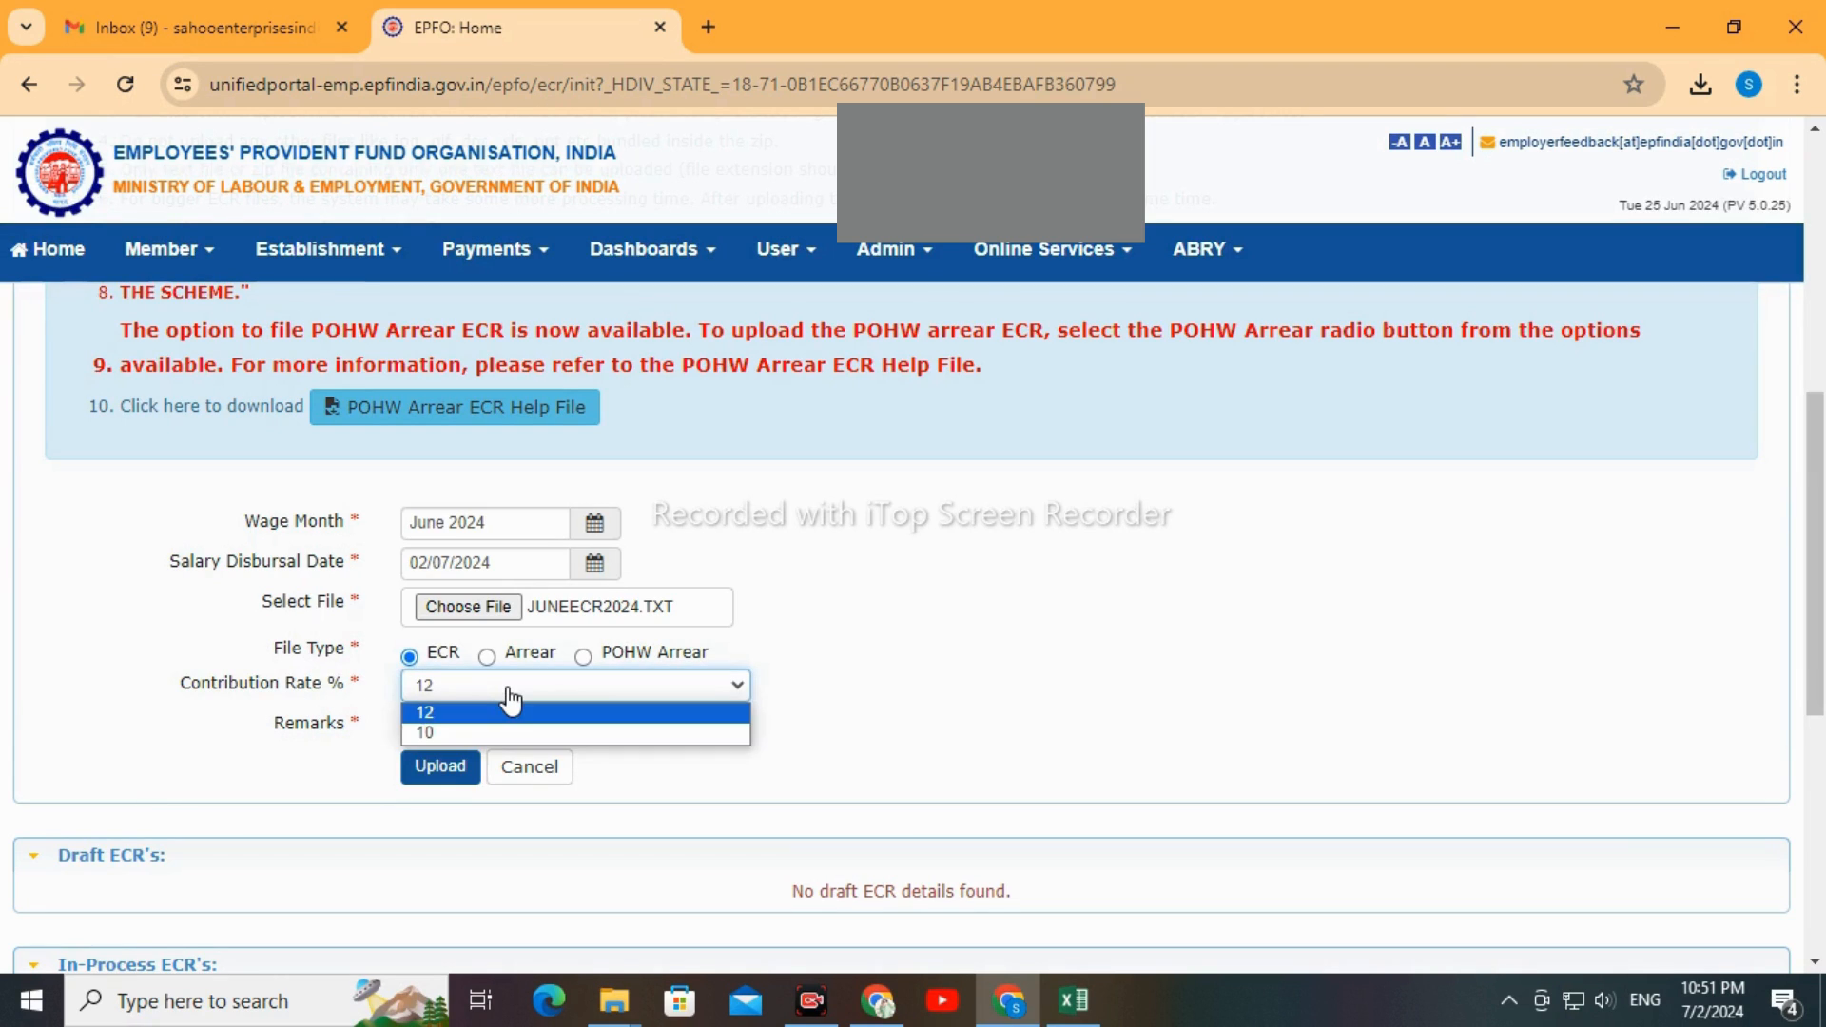
pyautogui.click(511, 699)
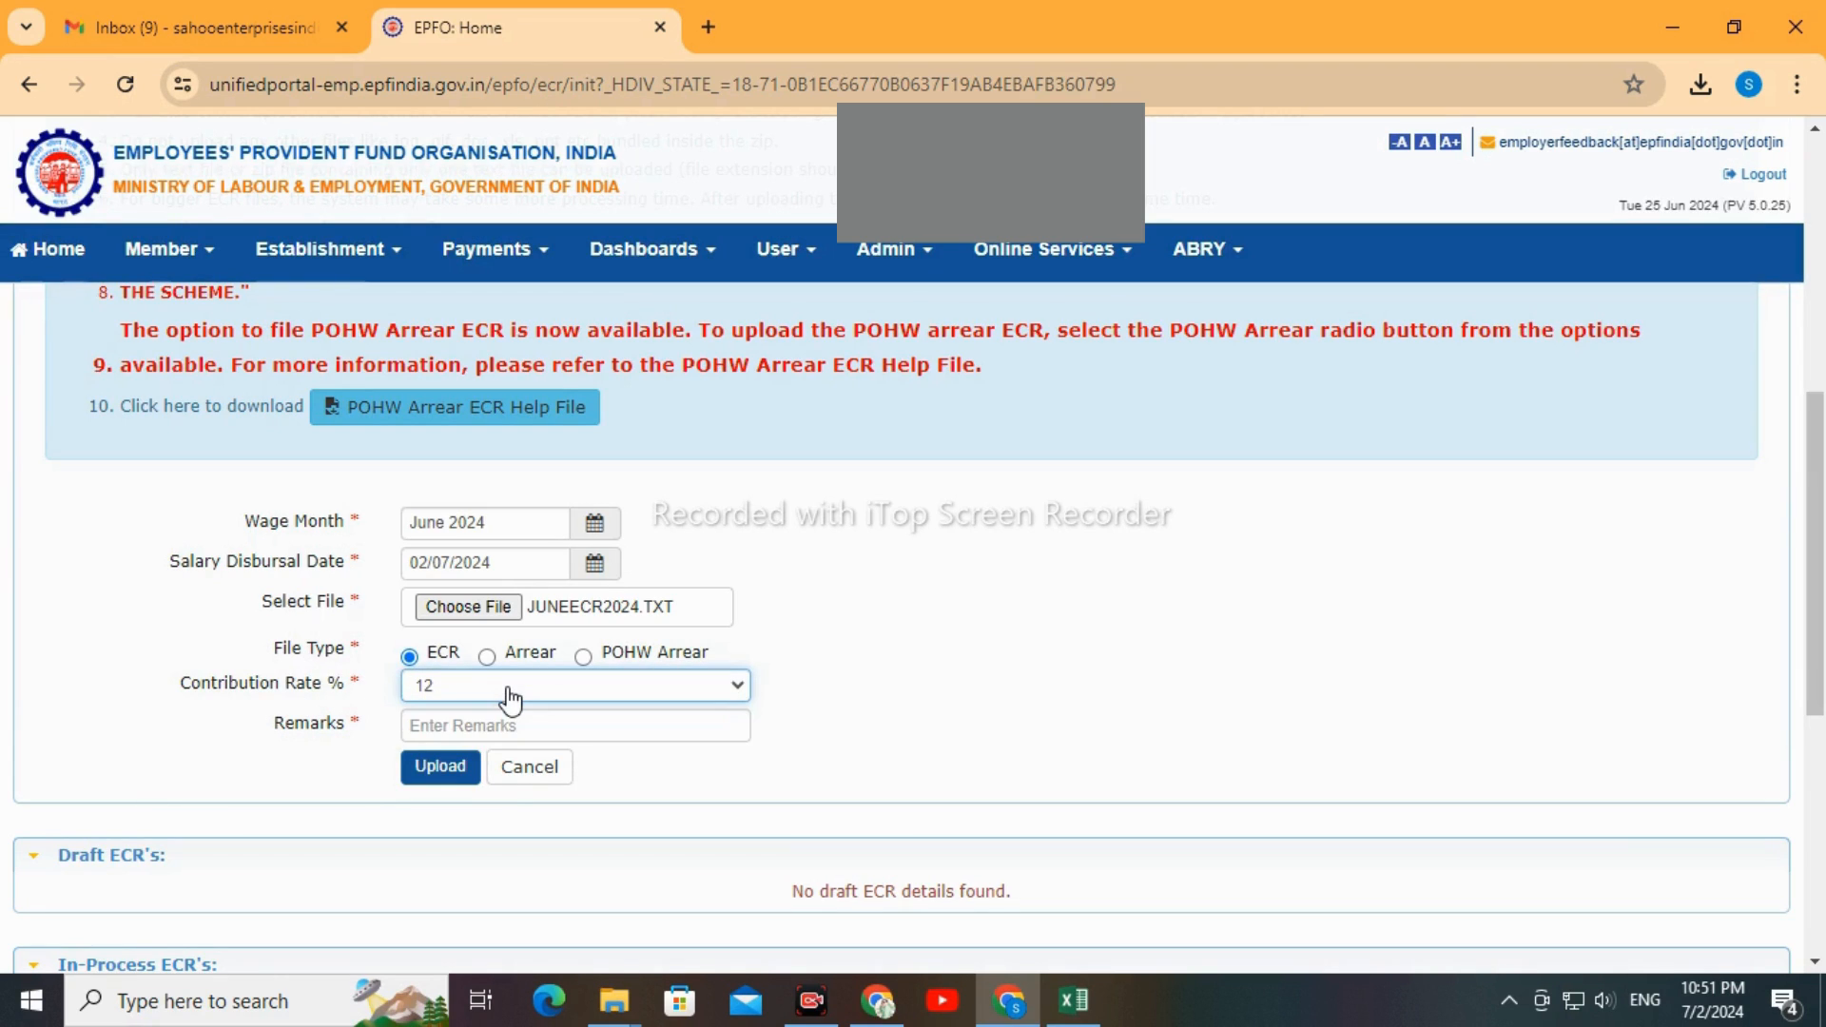
# Enter the remark ECRJUNE2024 and upload the ECR file
pyautogui.click(452, 723)
pyautogui.write('E')
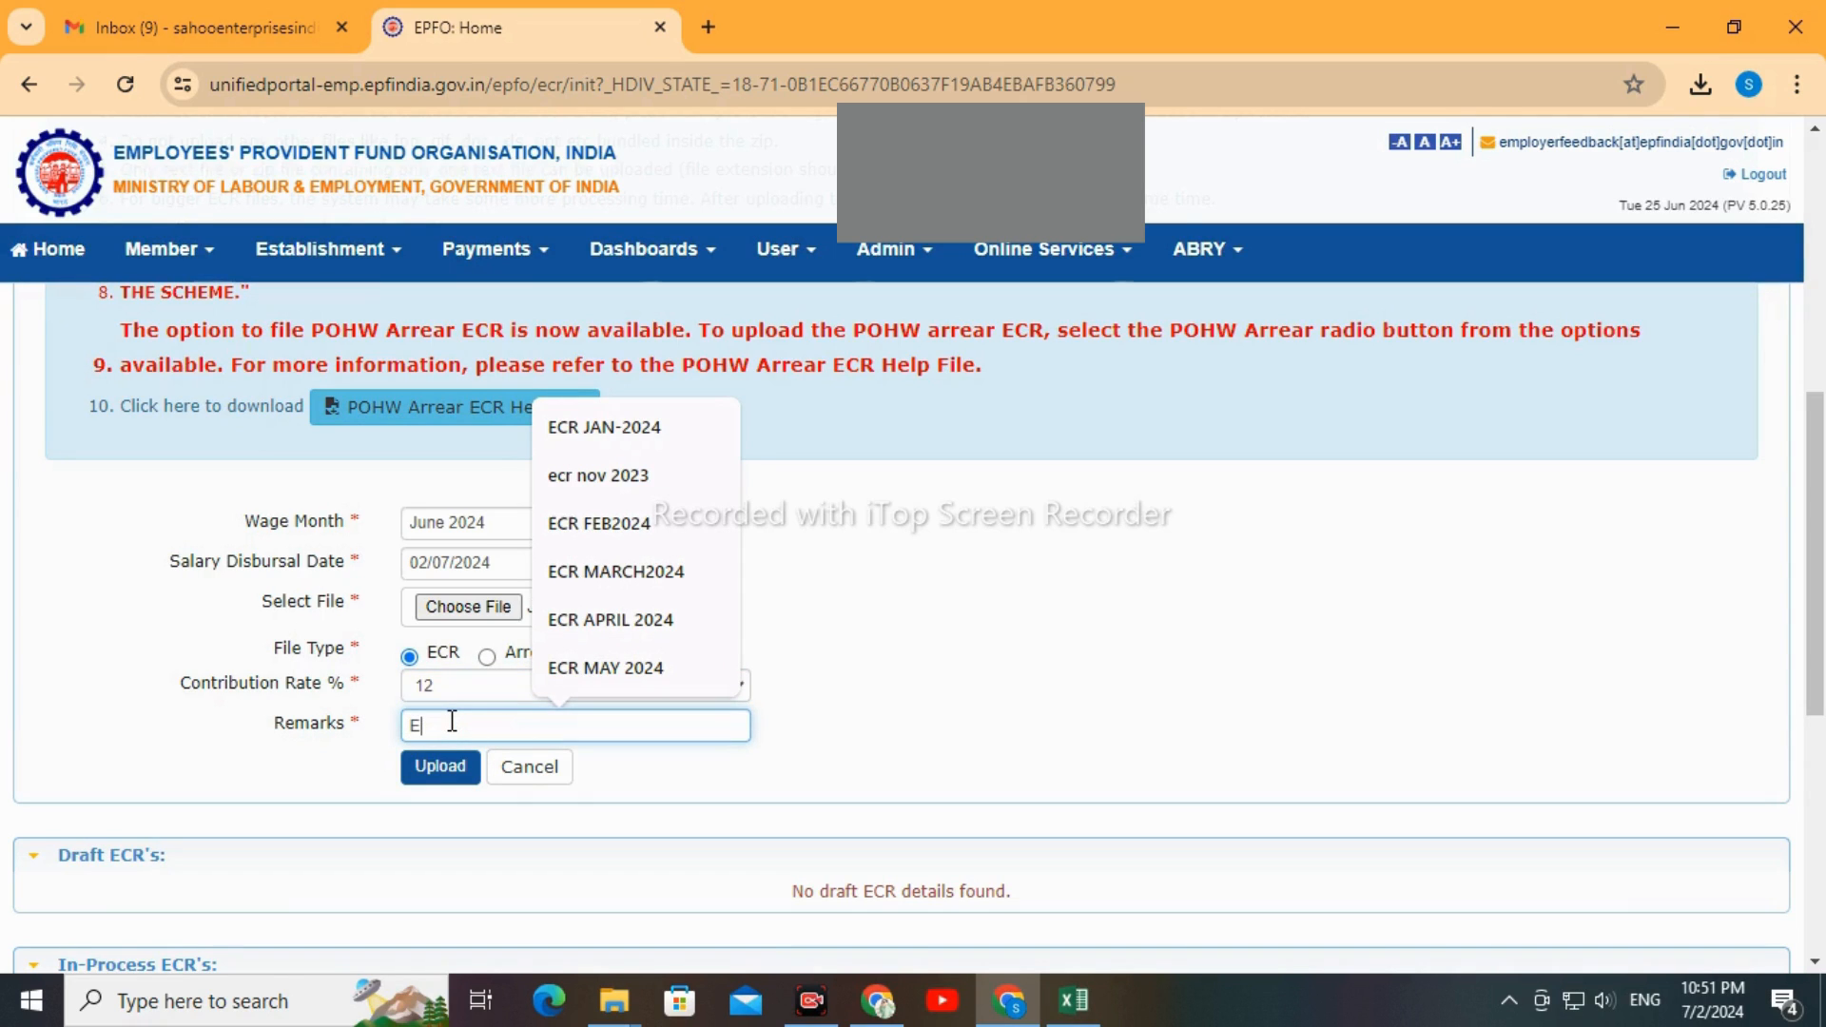
pyautogui.write('CR JUN')
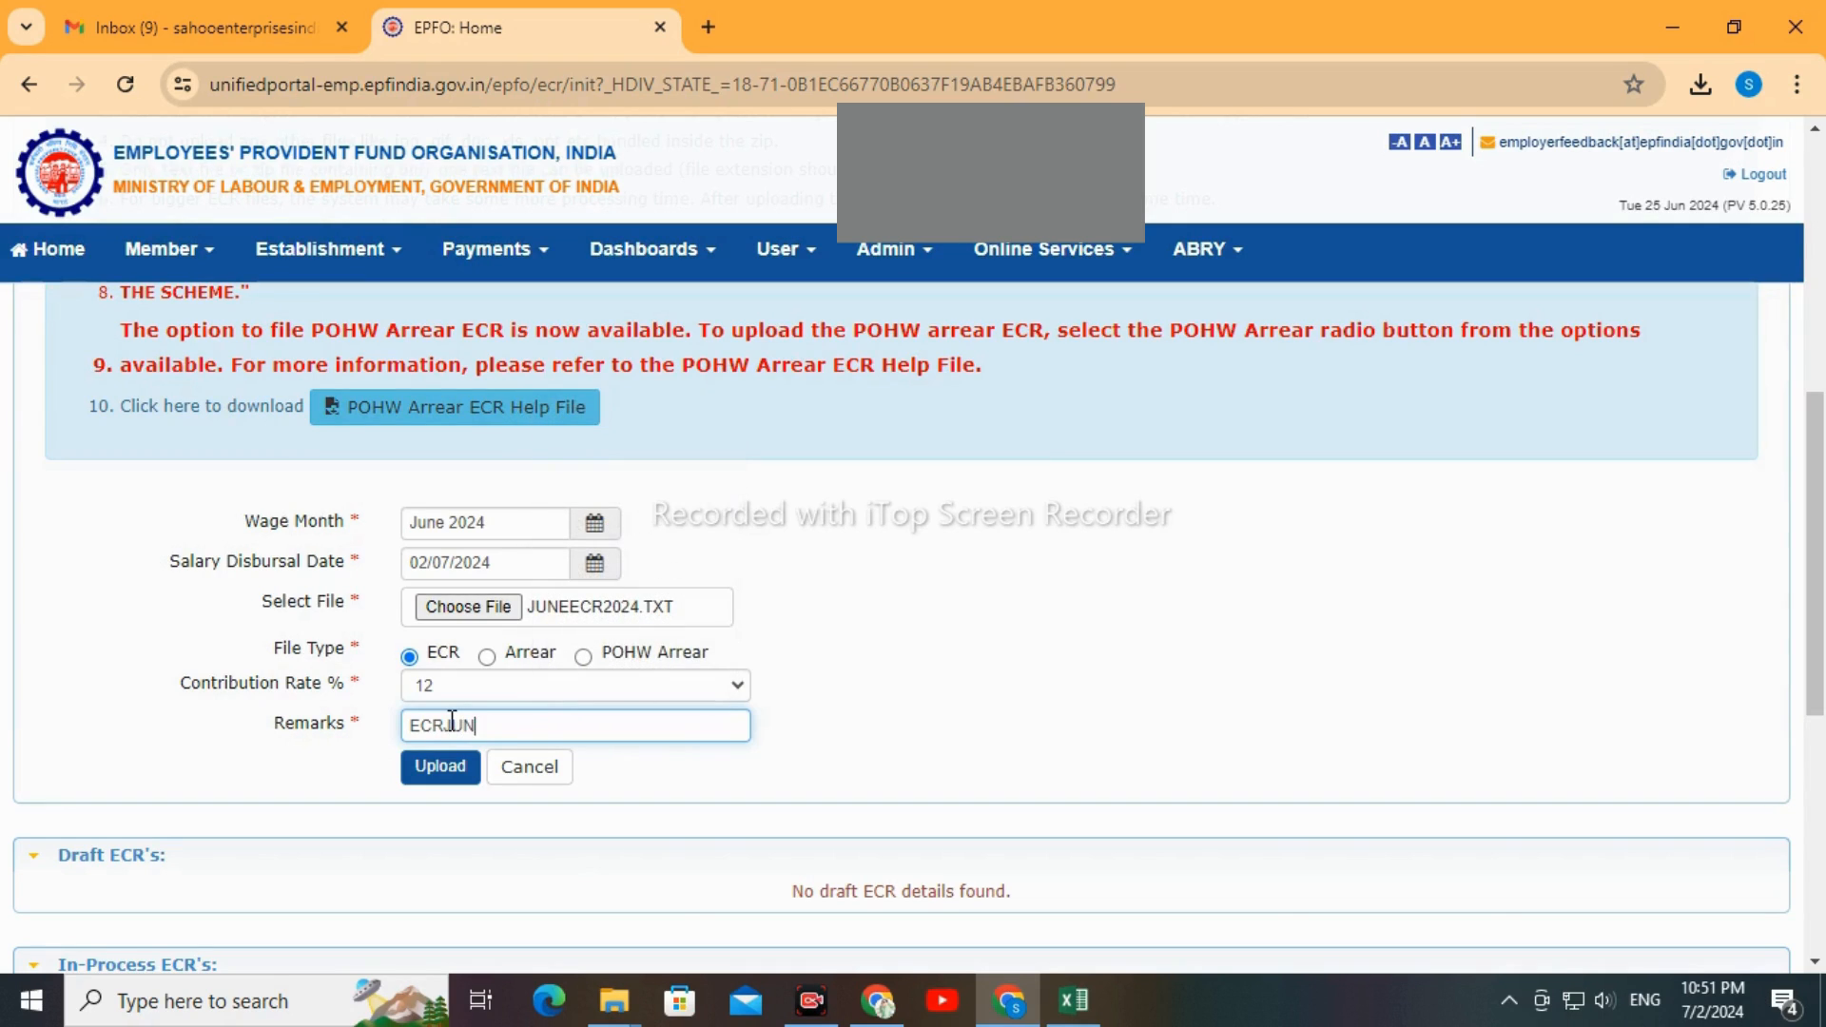
pyautogui.write('E2024')
pyautogui.click(445, 771)
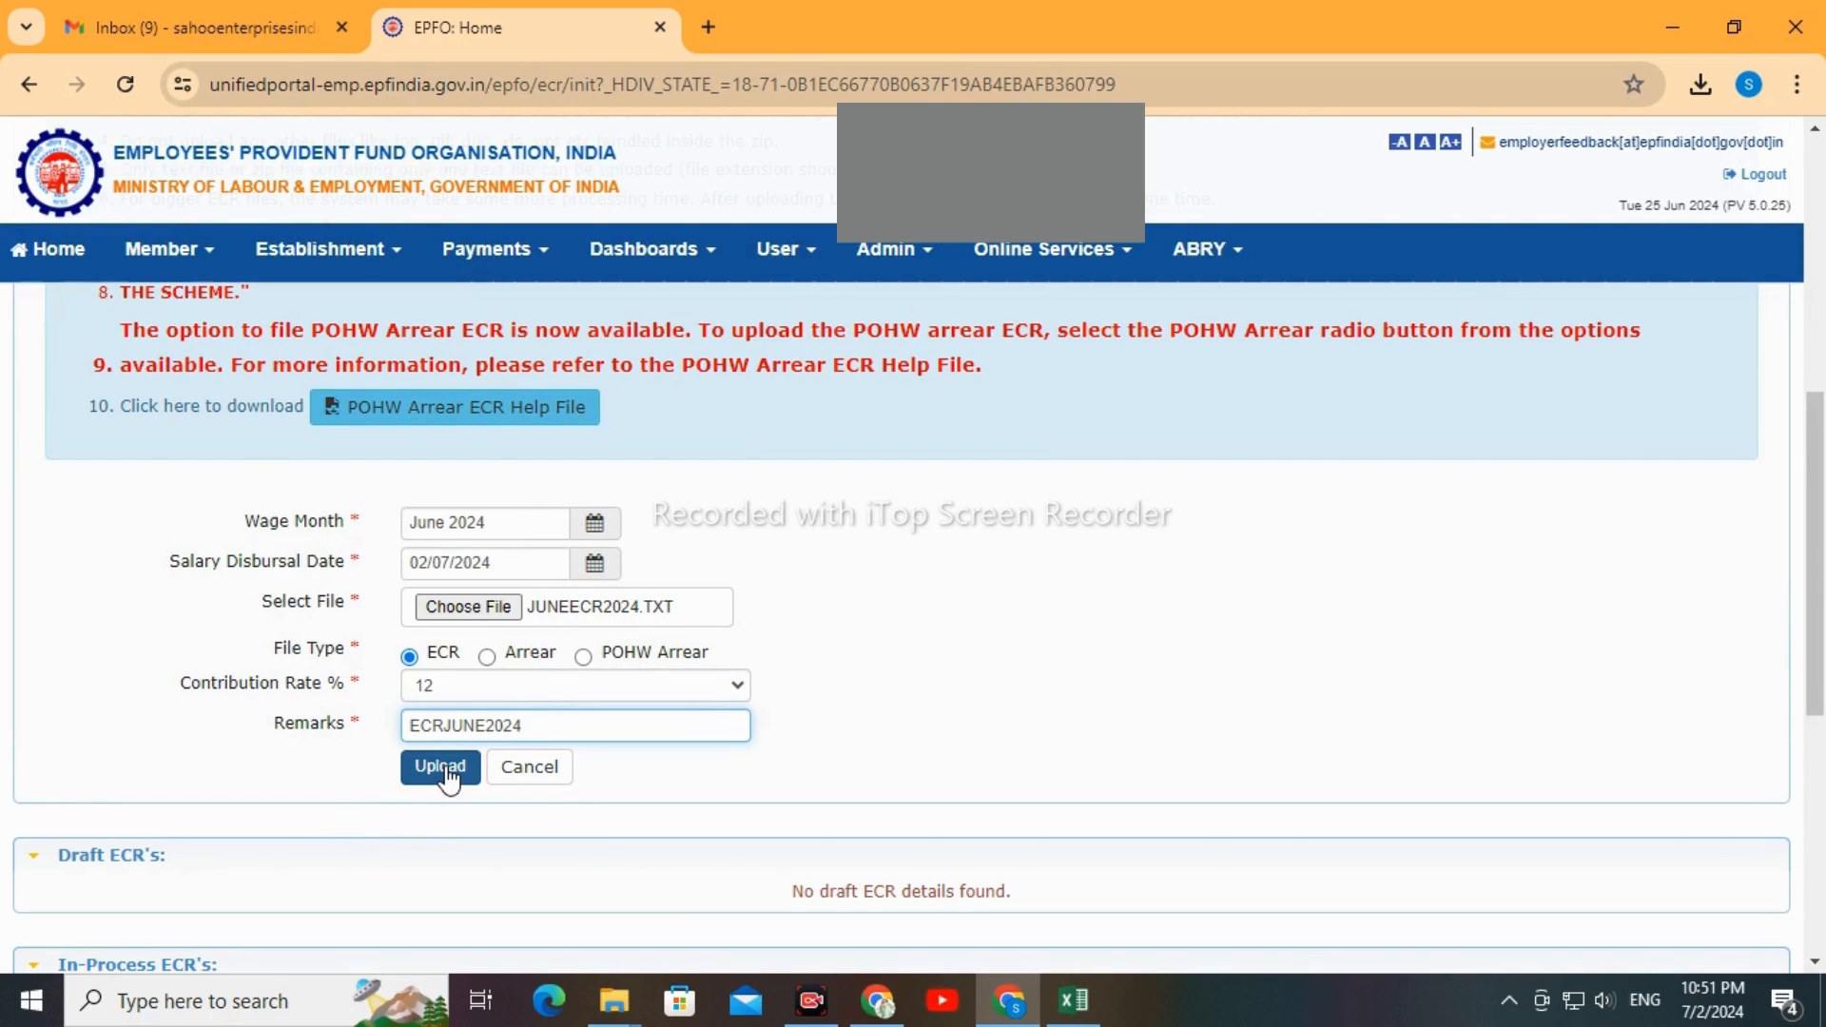
pyautogui.click(447, 772)
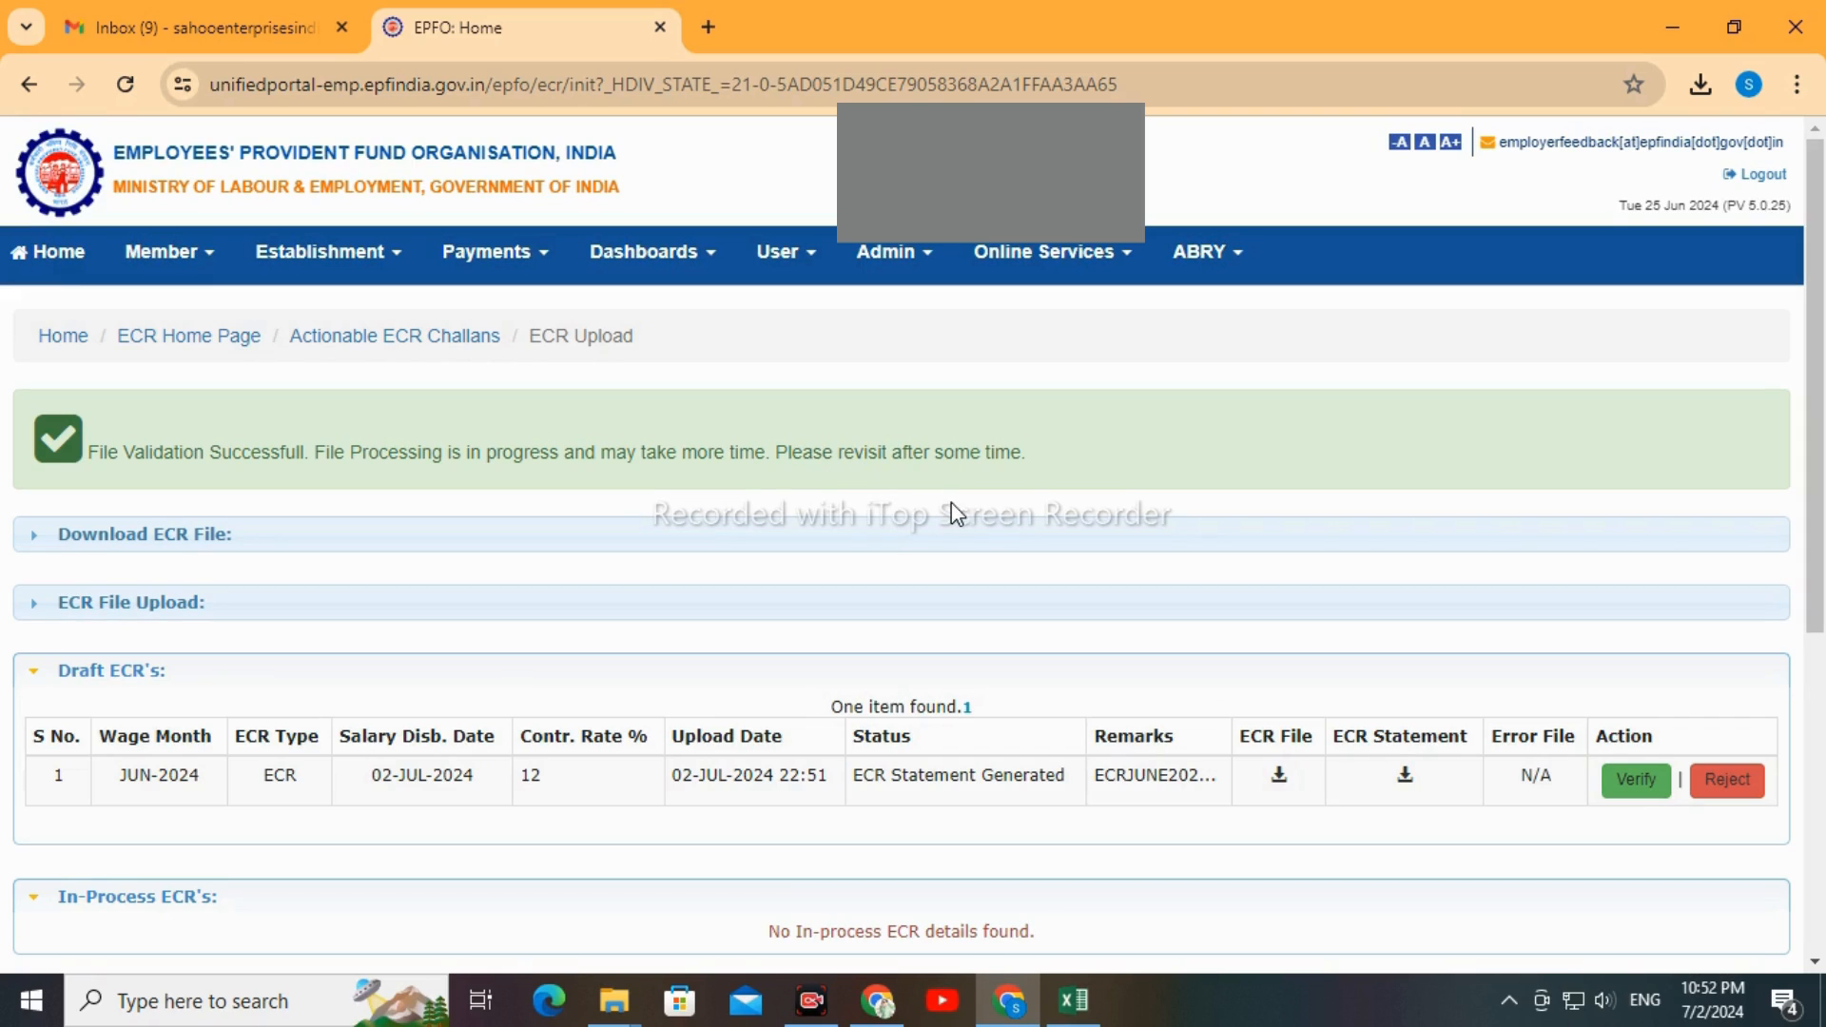
# Download the ECR statement of the JUN-2024 draft and open the PDF to review its contribution totals and member details
pyautogui.scroll(-3, 951, 508)
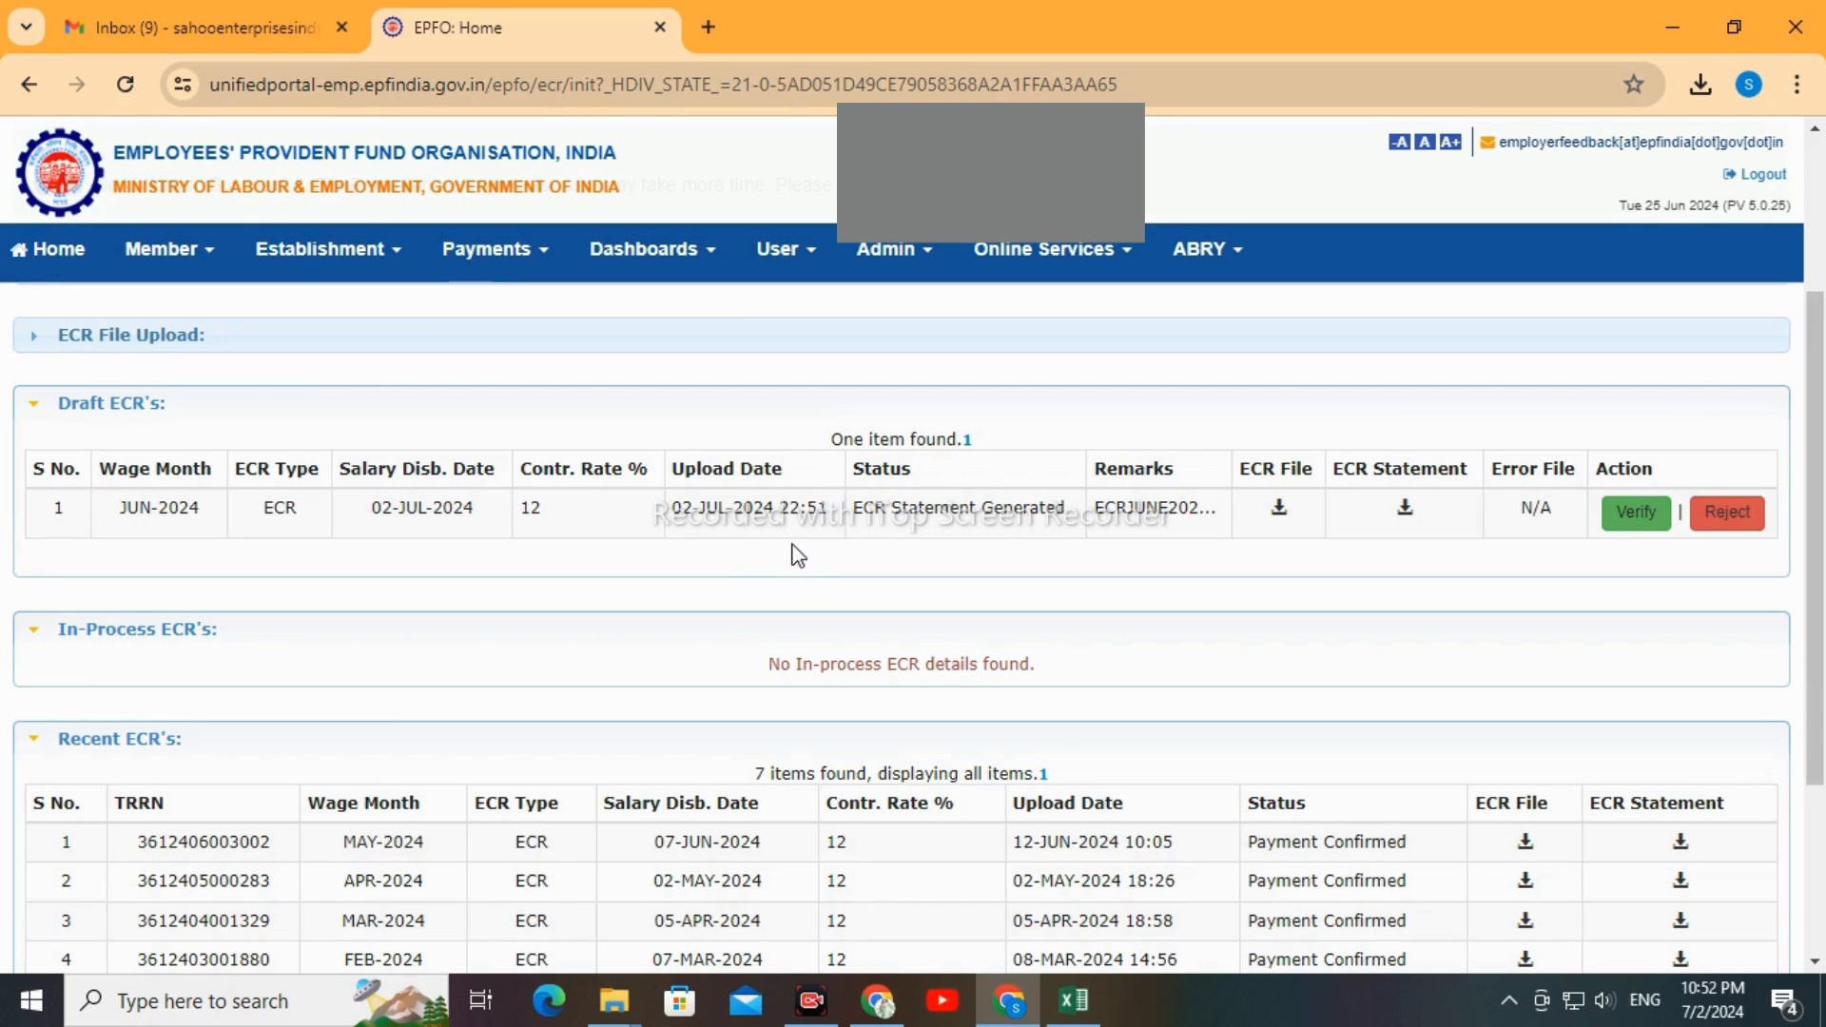
pyautogui.click(1402, 514)
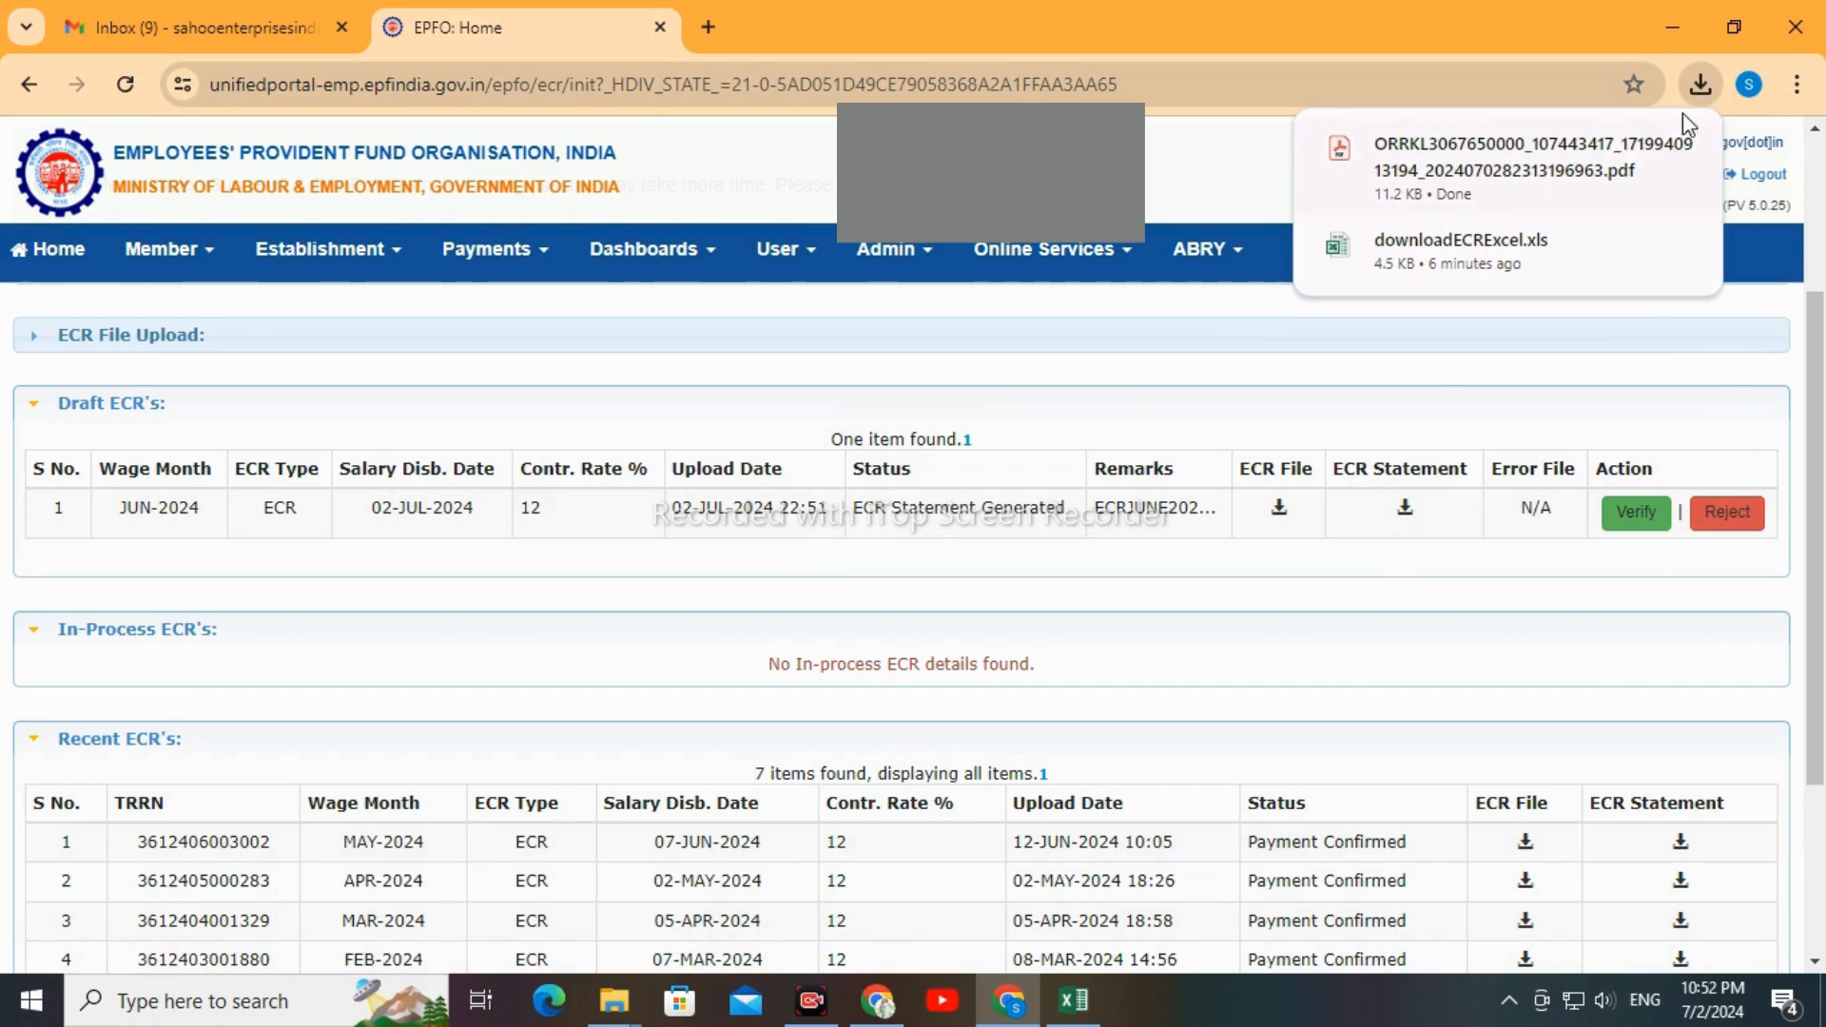
pyautogui.click(1541, 162)
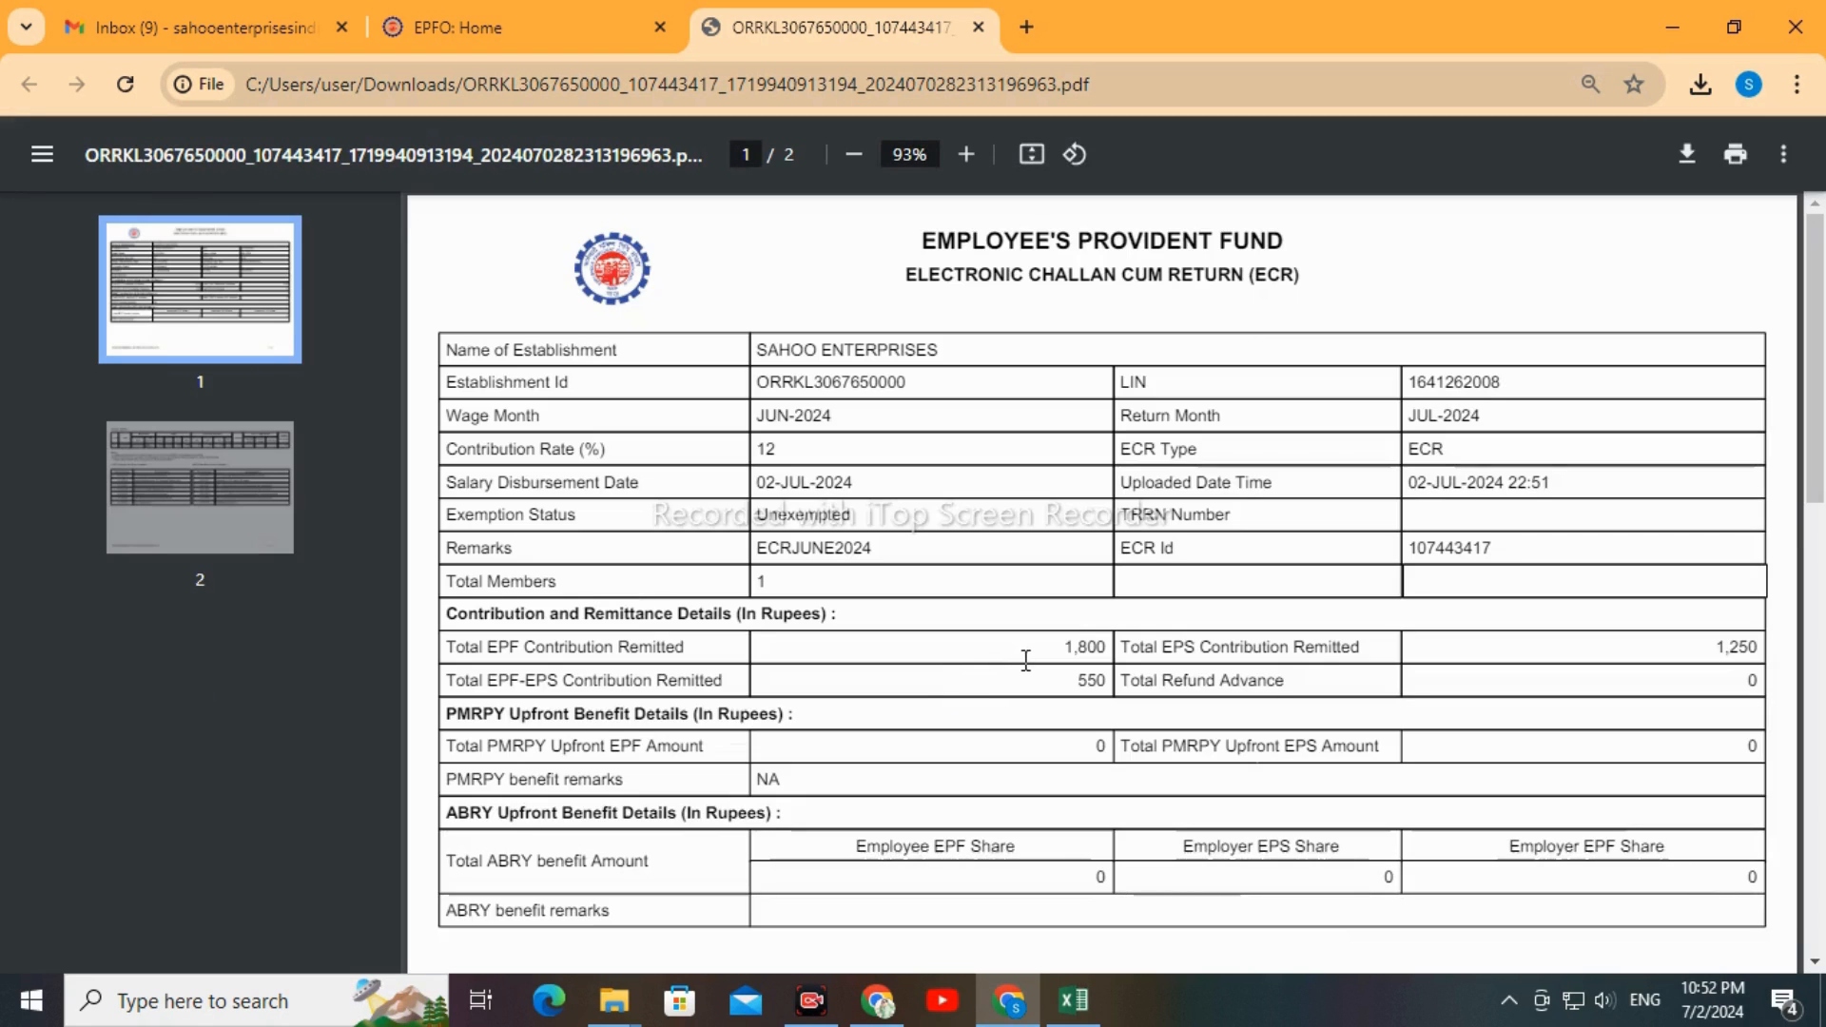
pyautogui.scroll(-5, 1027, 660)
pyautogui.scroll(-3, 847, 639)
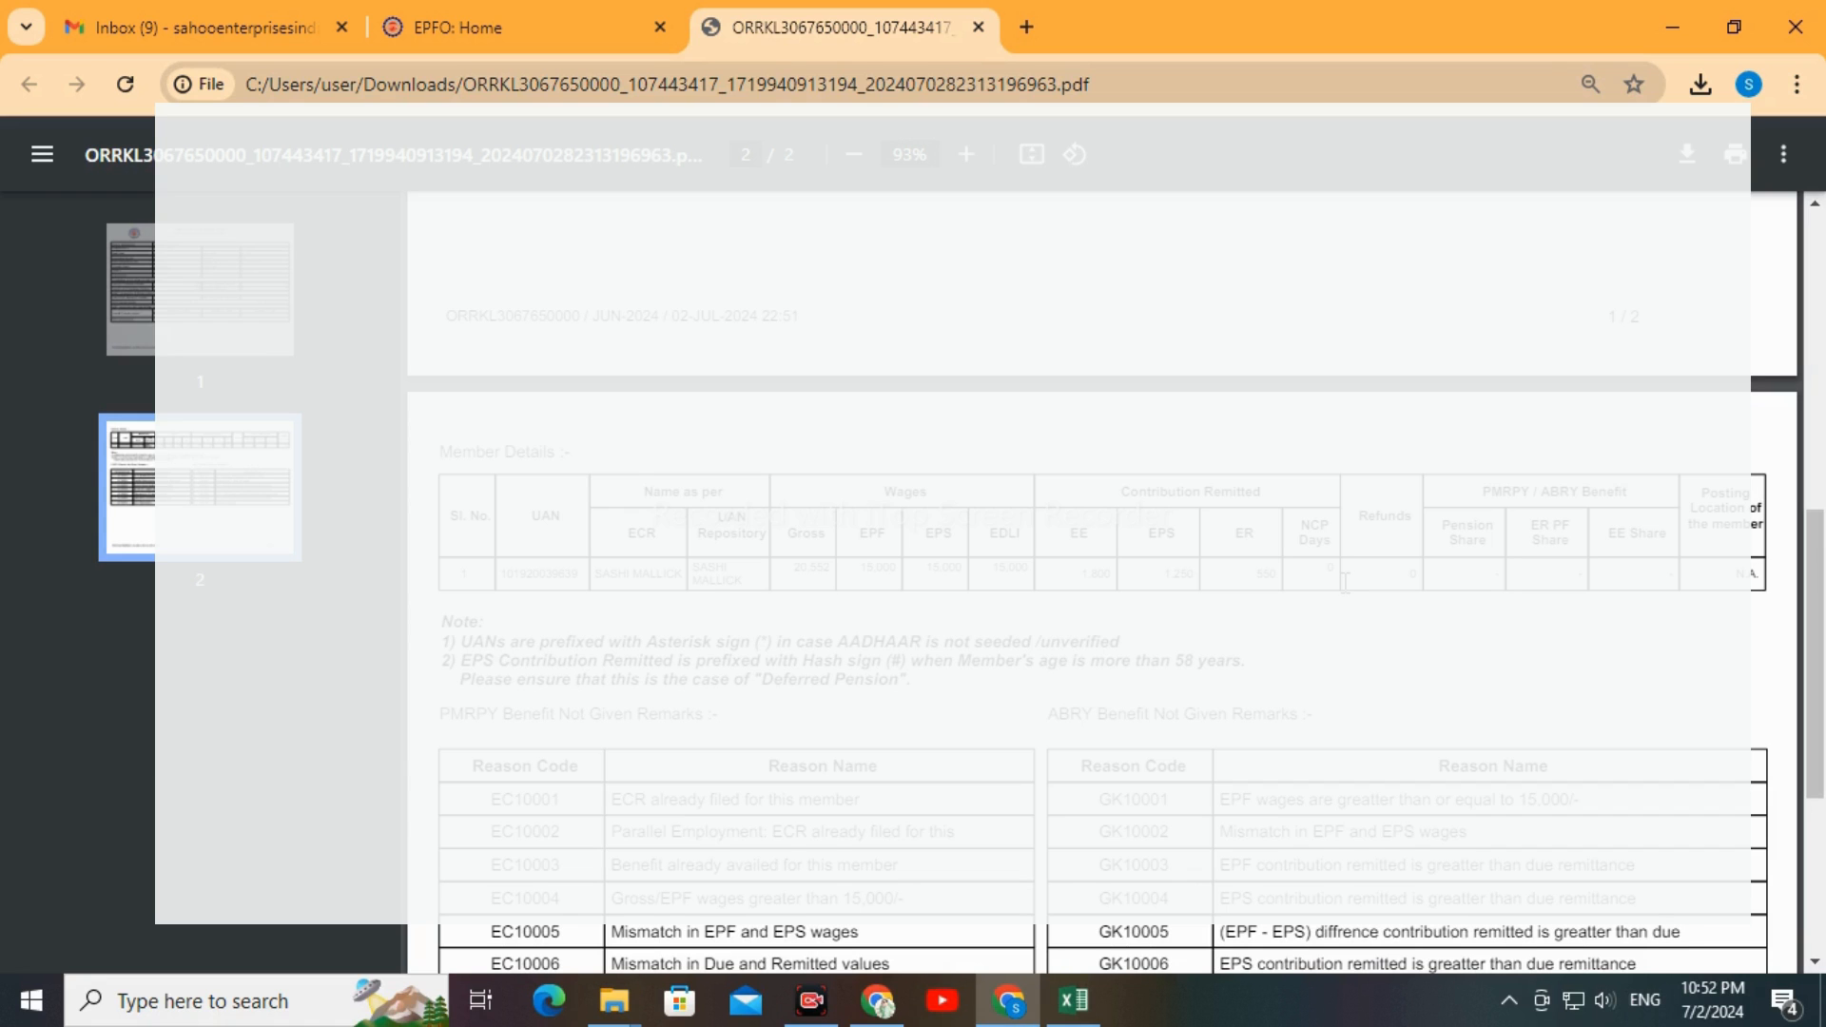
pyautogui.scroll(10, 940, 648)
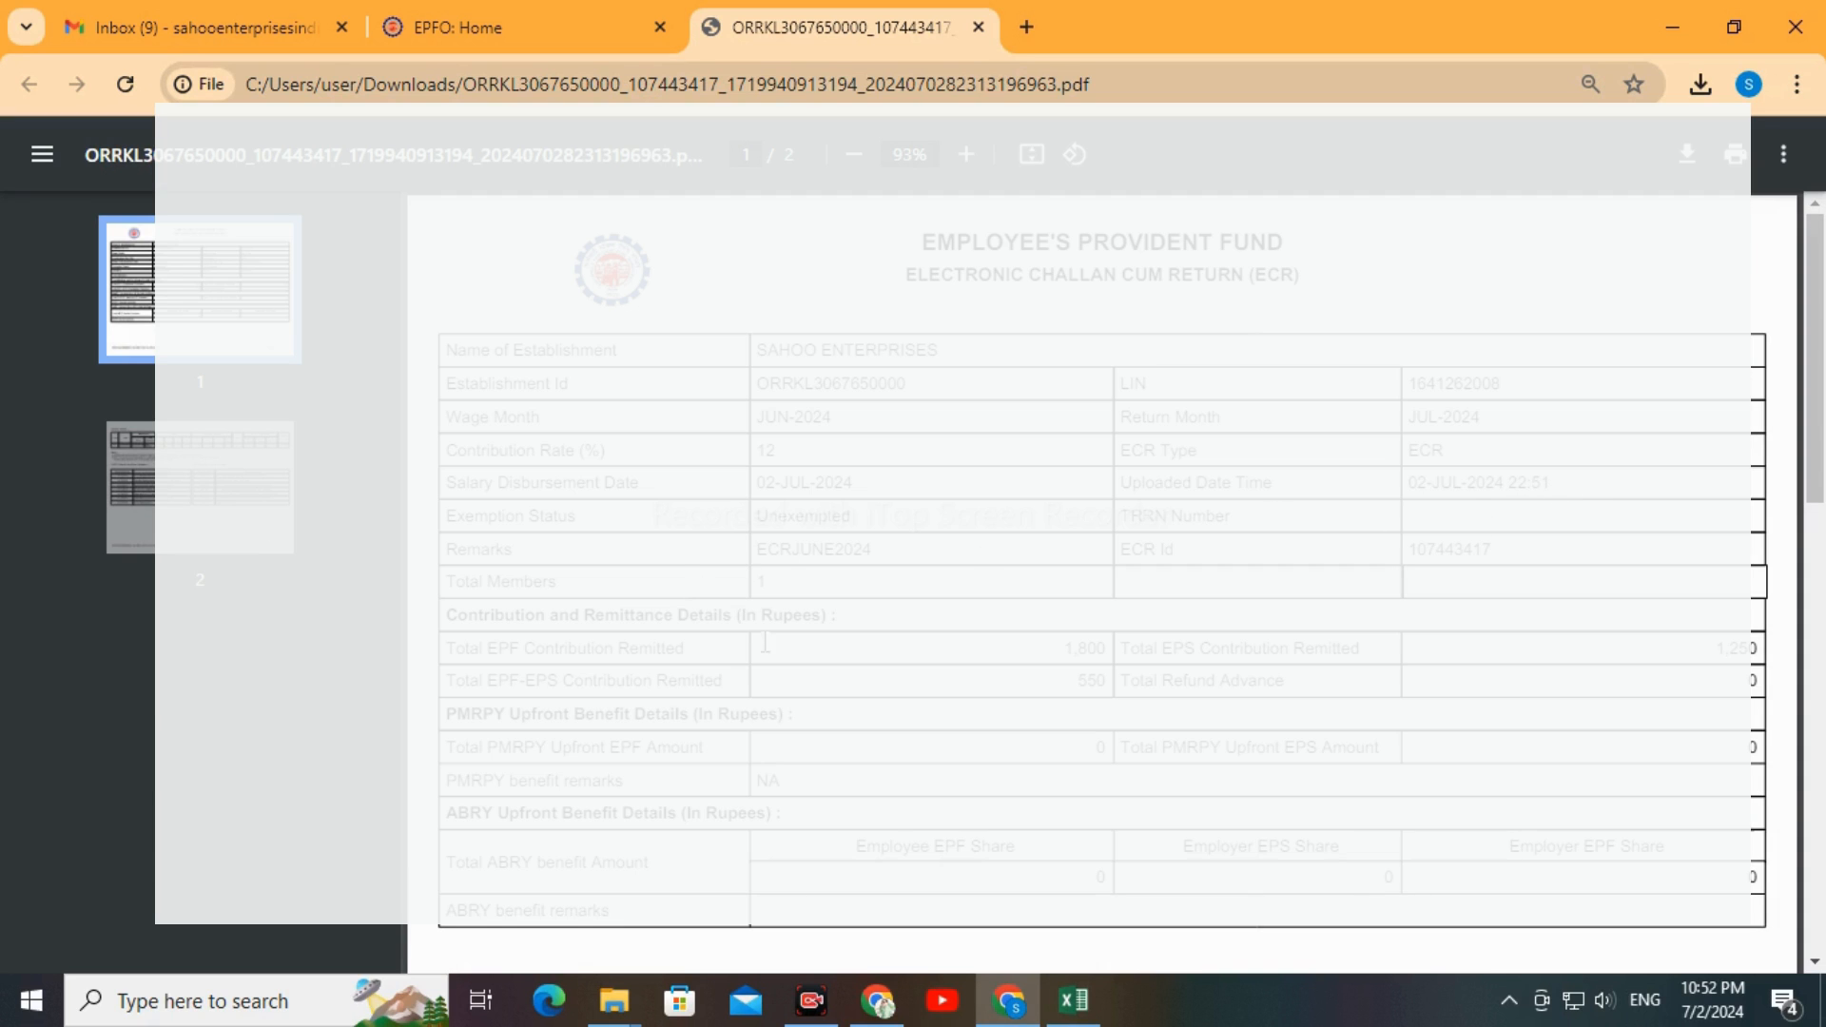
pyautogui.scroll(-5, 765, 644)
pyautogui.scroll(-1, 1170, 610)
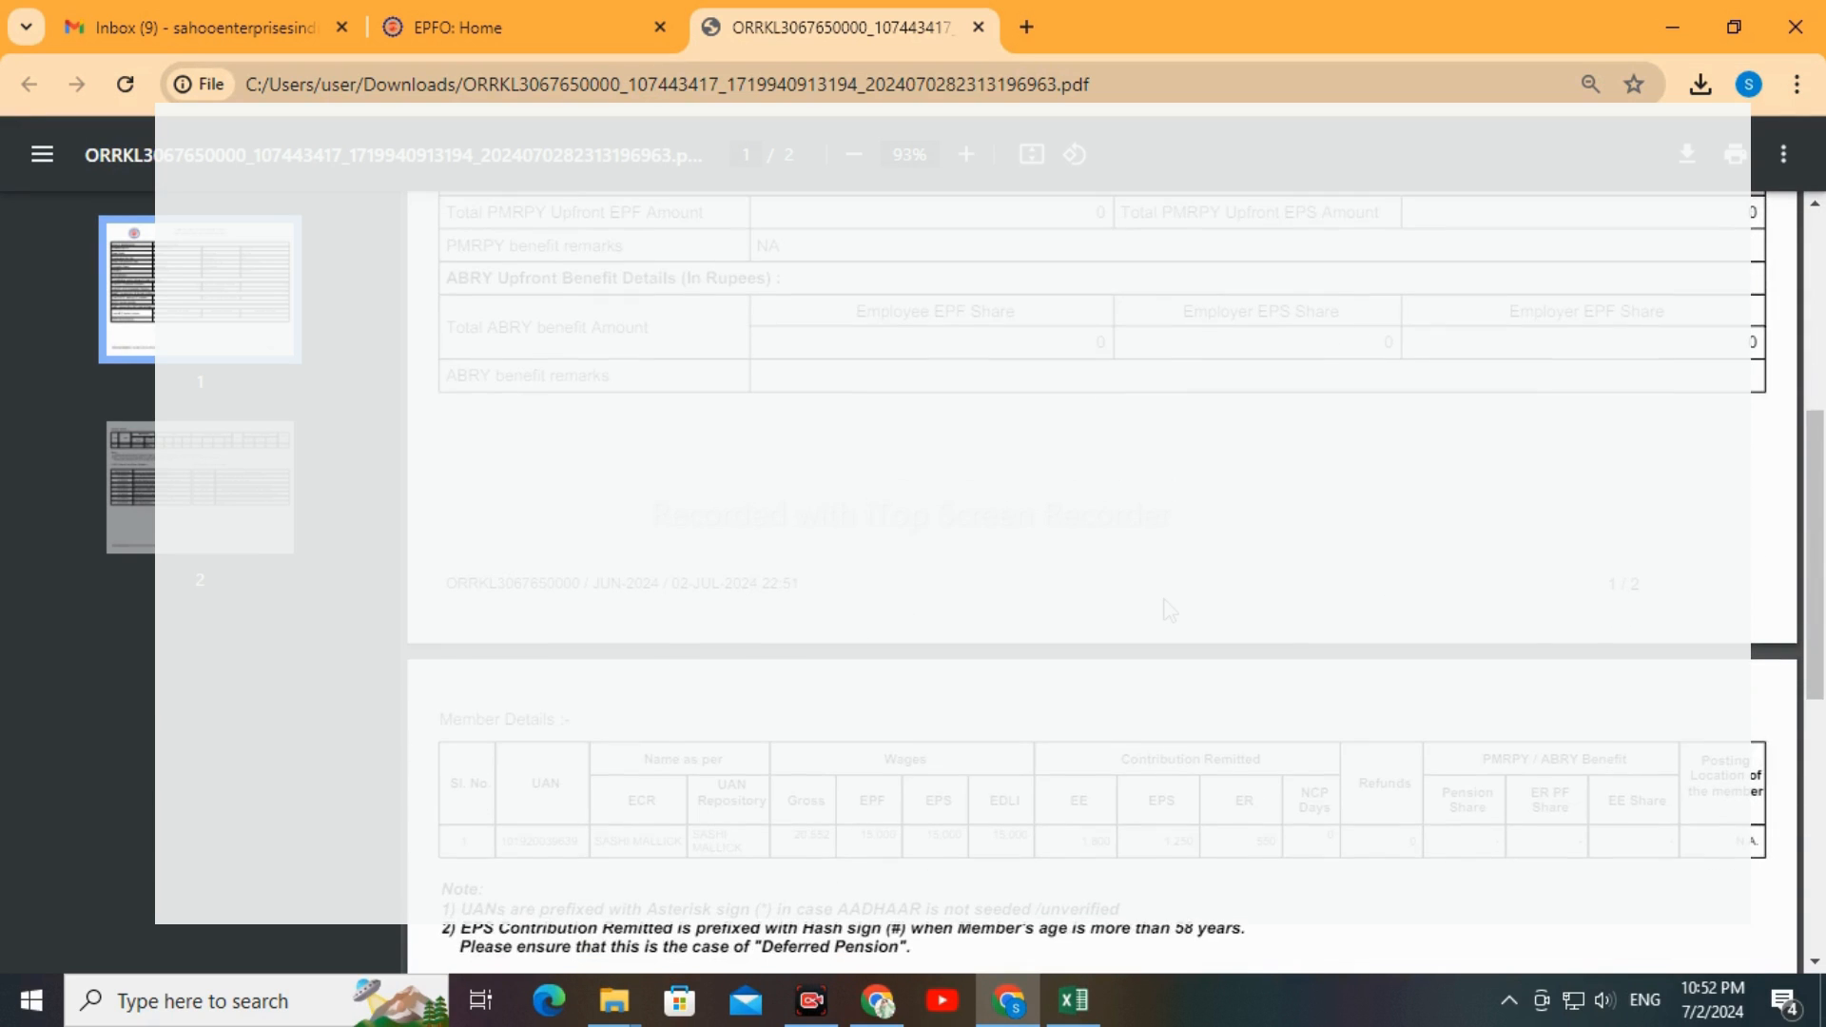
pyautogui.scroll(-7, 1170, 610)
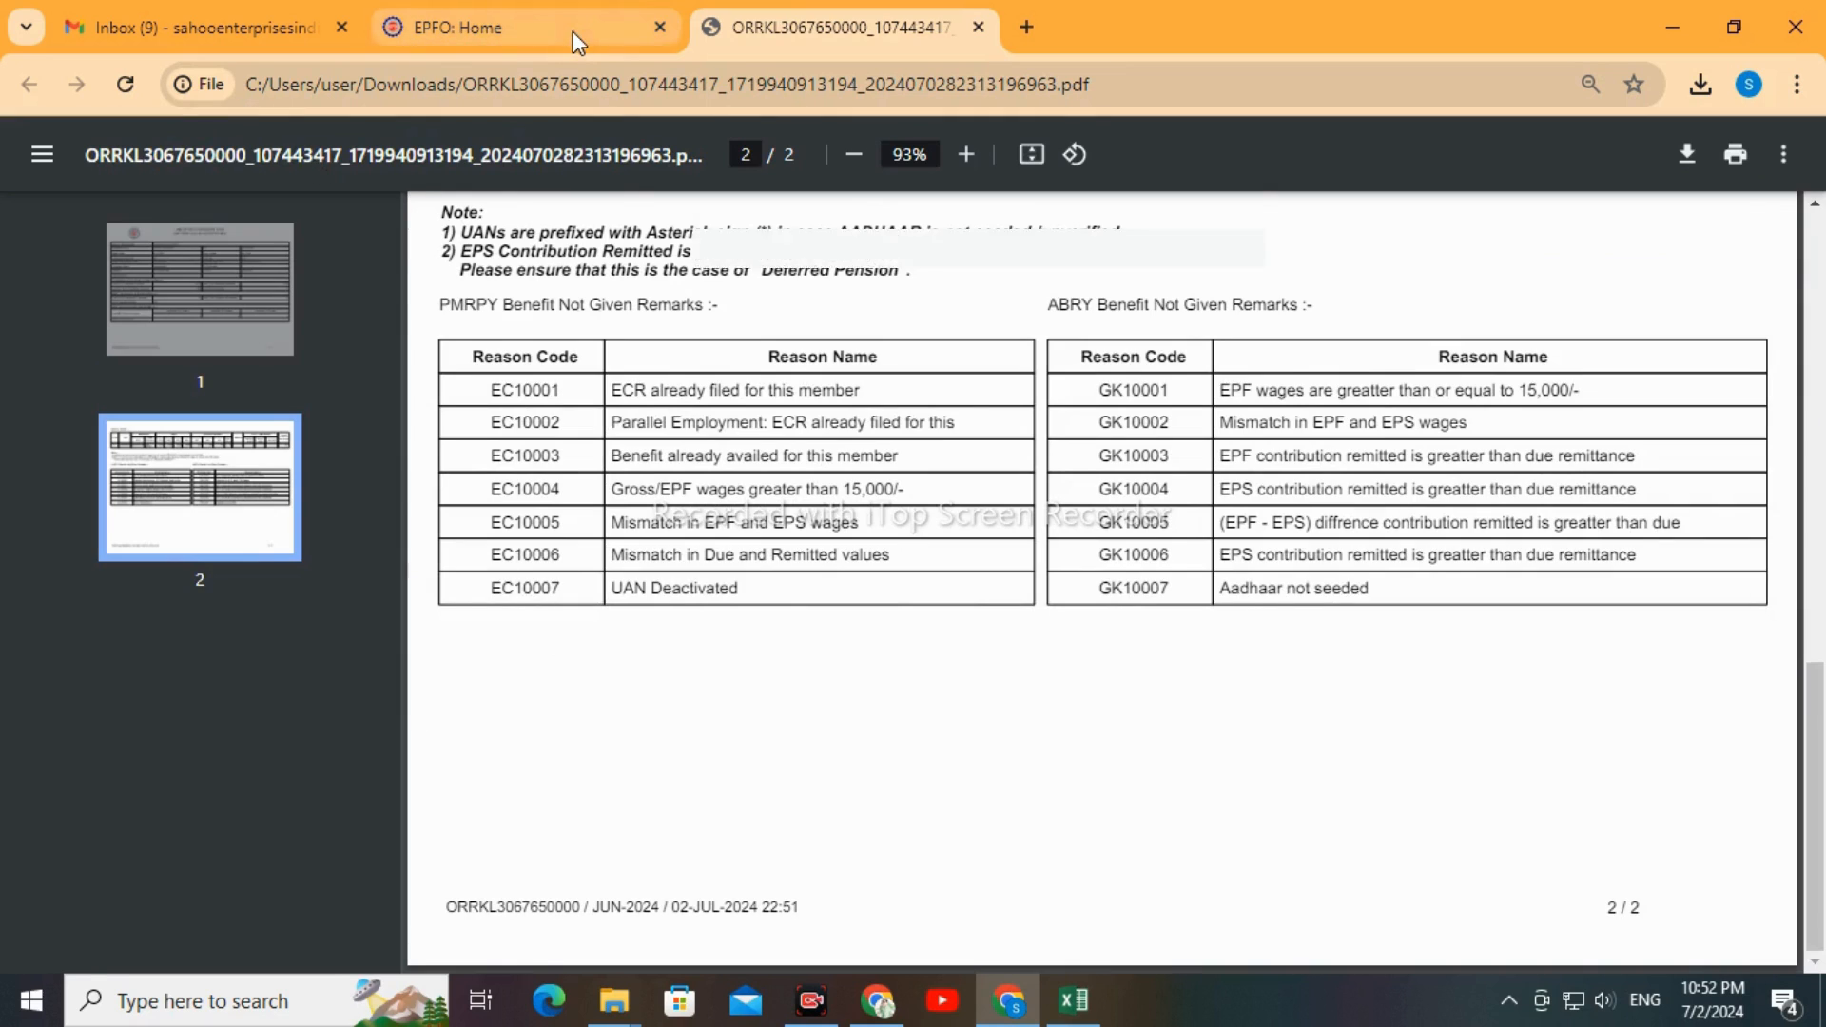
# Return to the EPFO portal page, verify the JUN-2024 draft ECR and confirm the verification
pyautogui.click(572, 32)
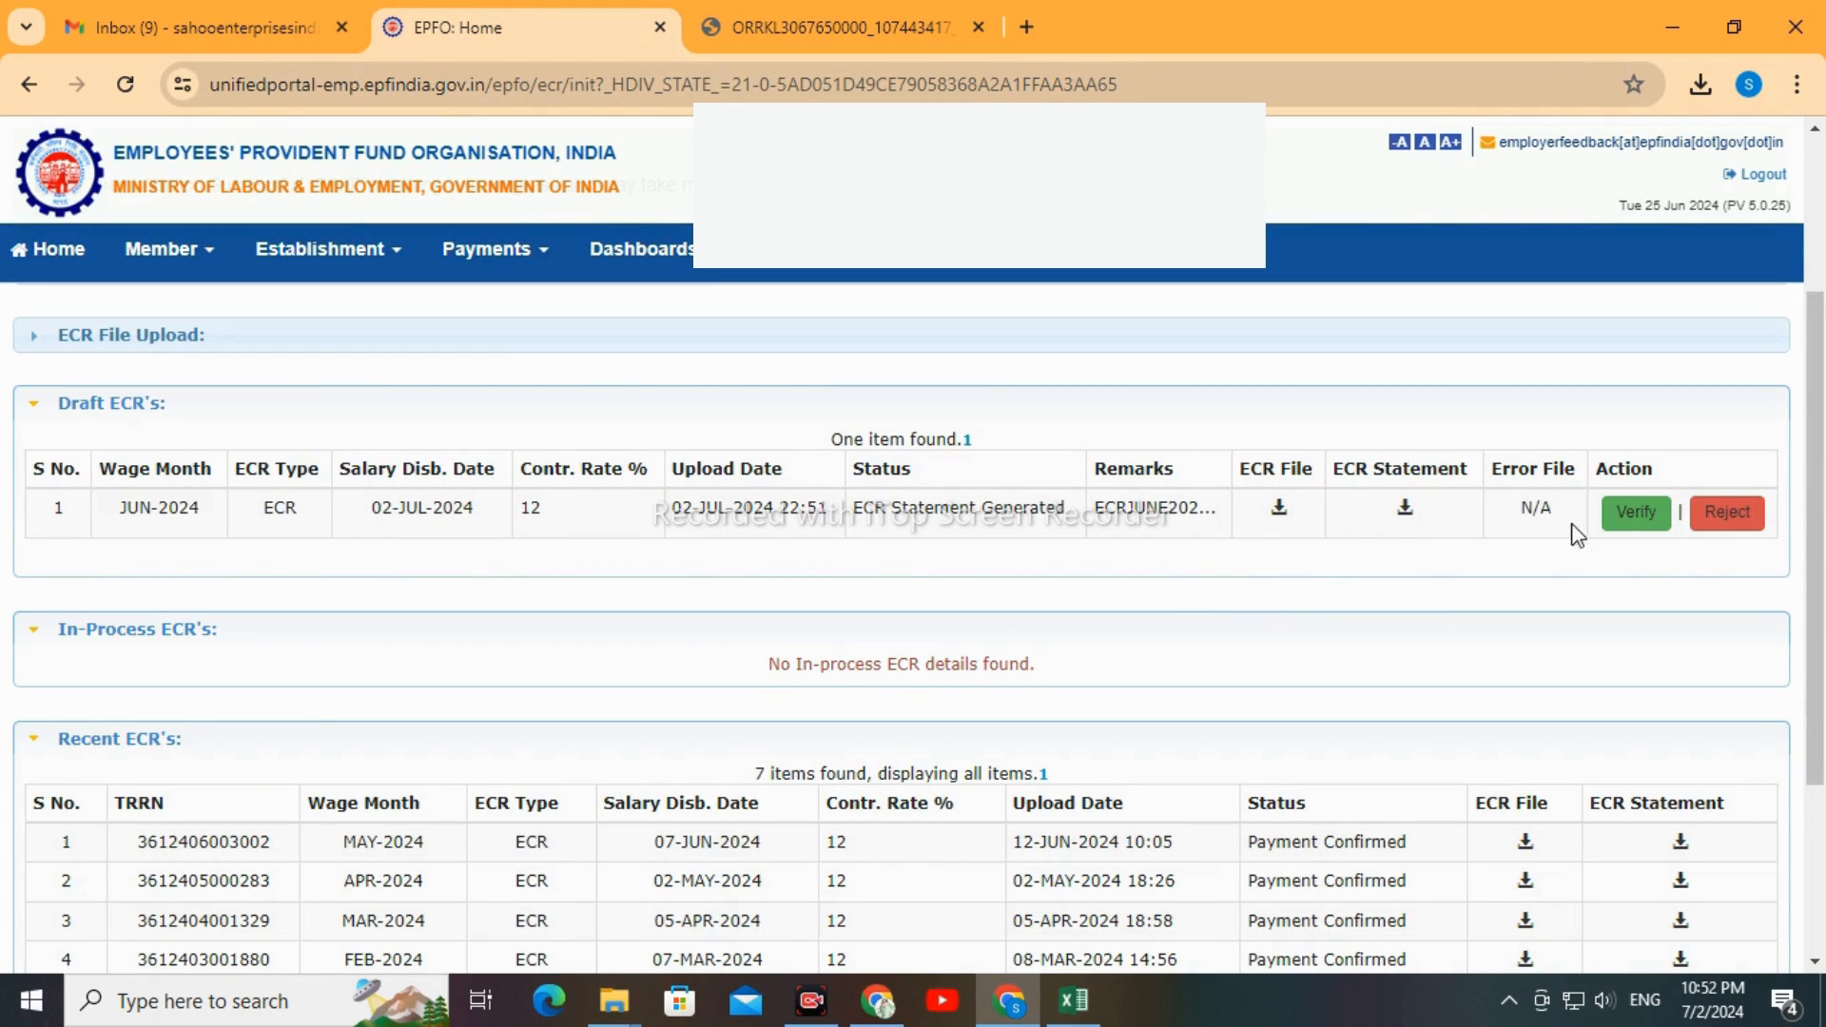
pyautogui.click(1640, 523)
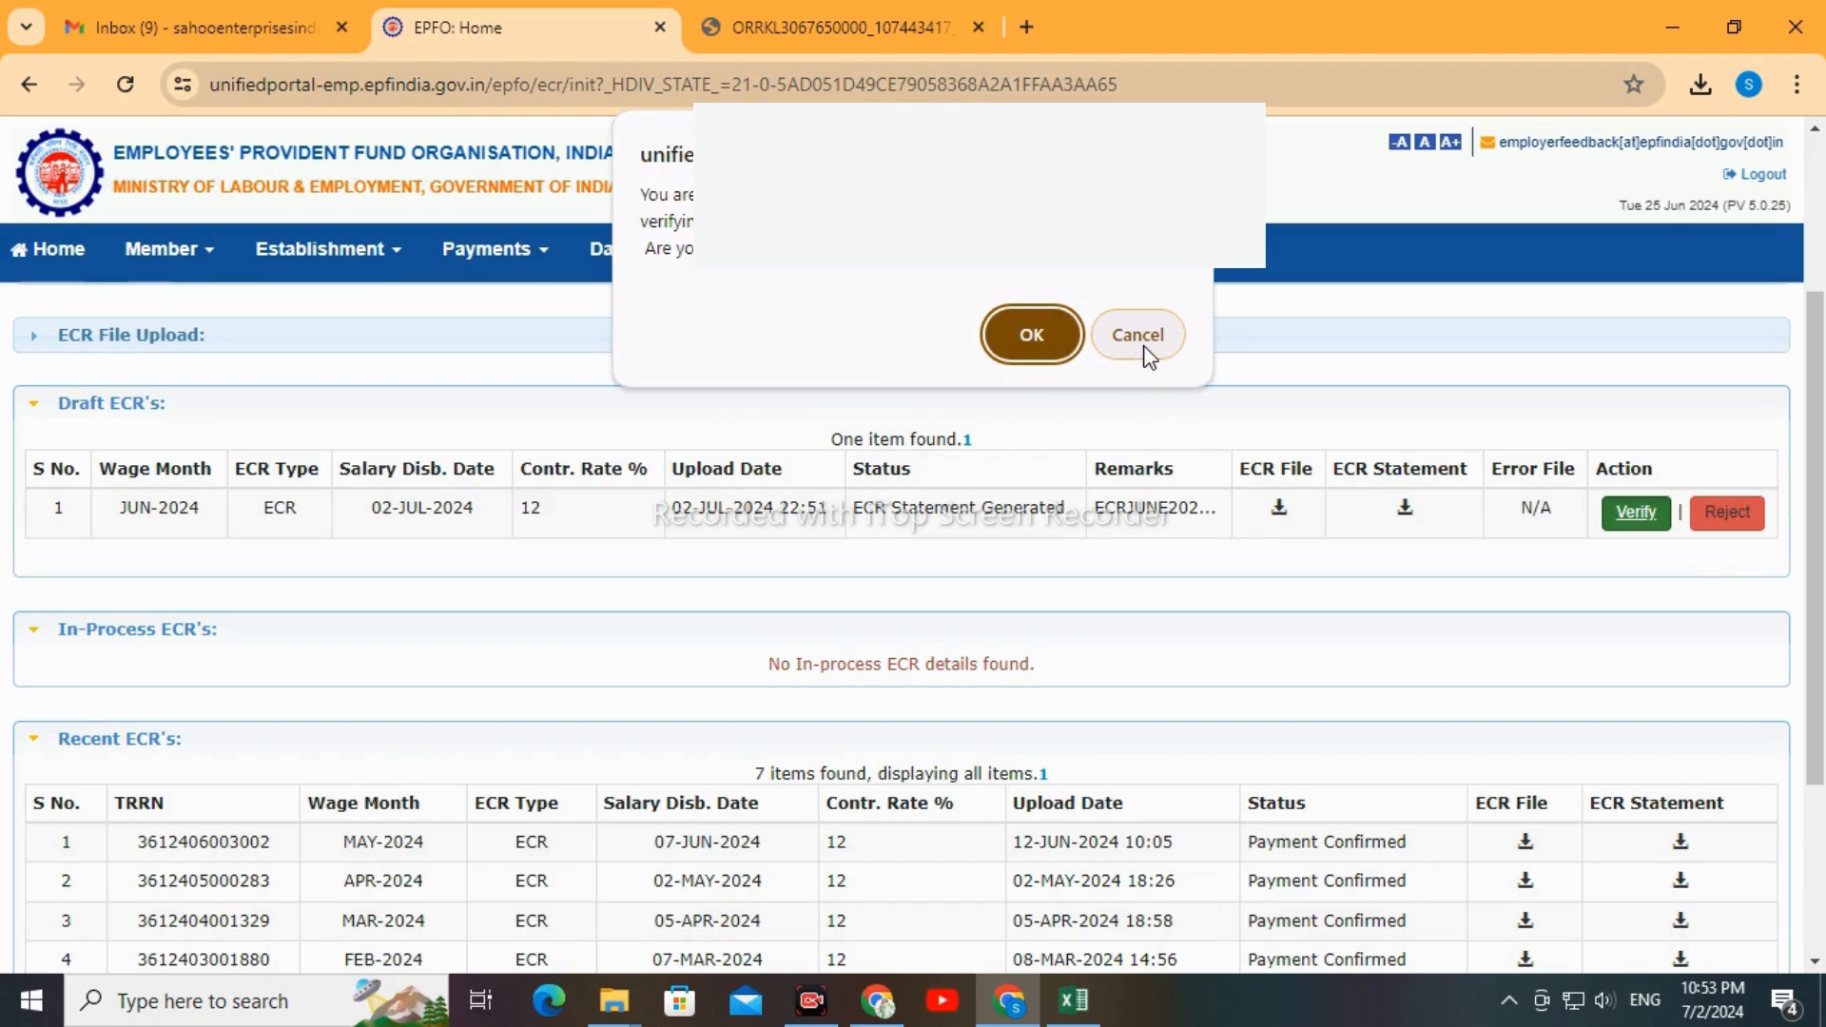
pyautogui.click(1035, 340)
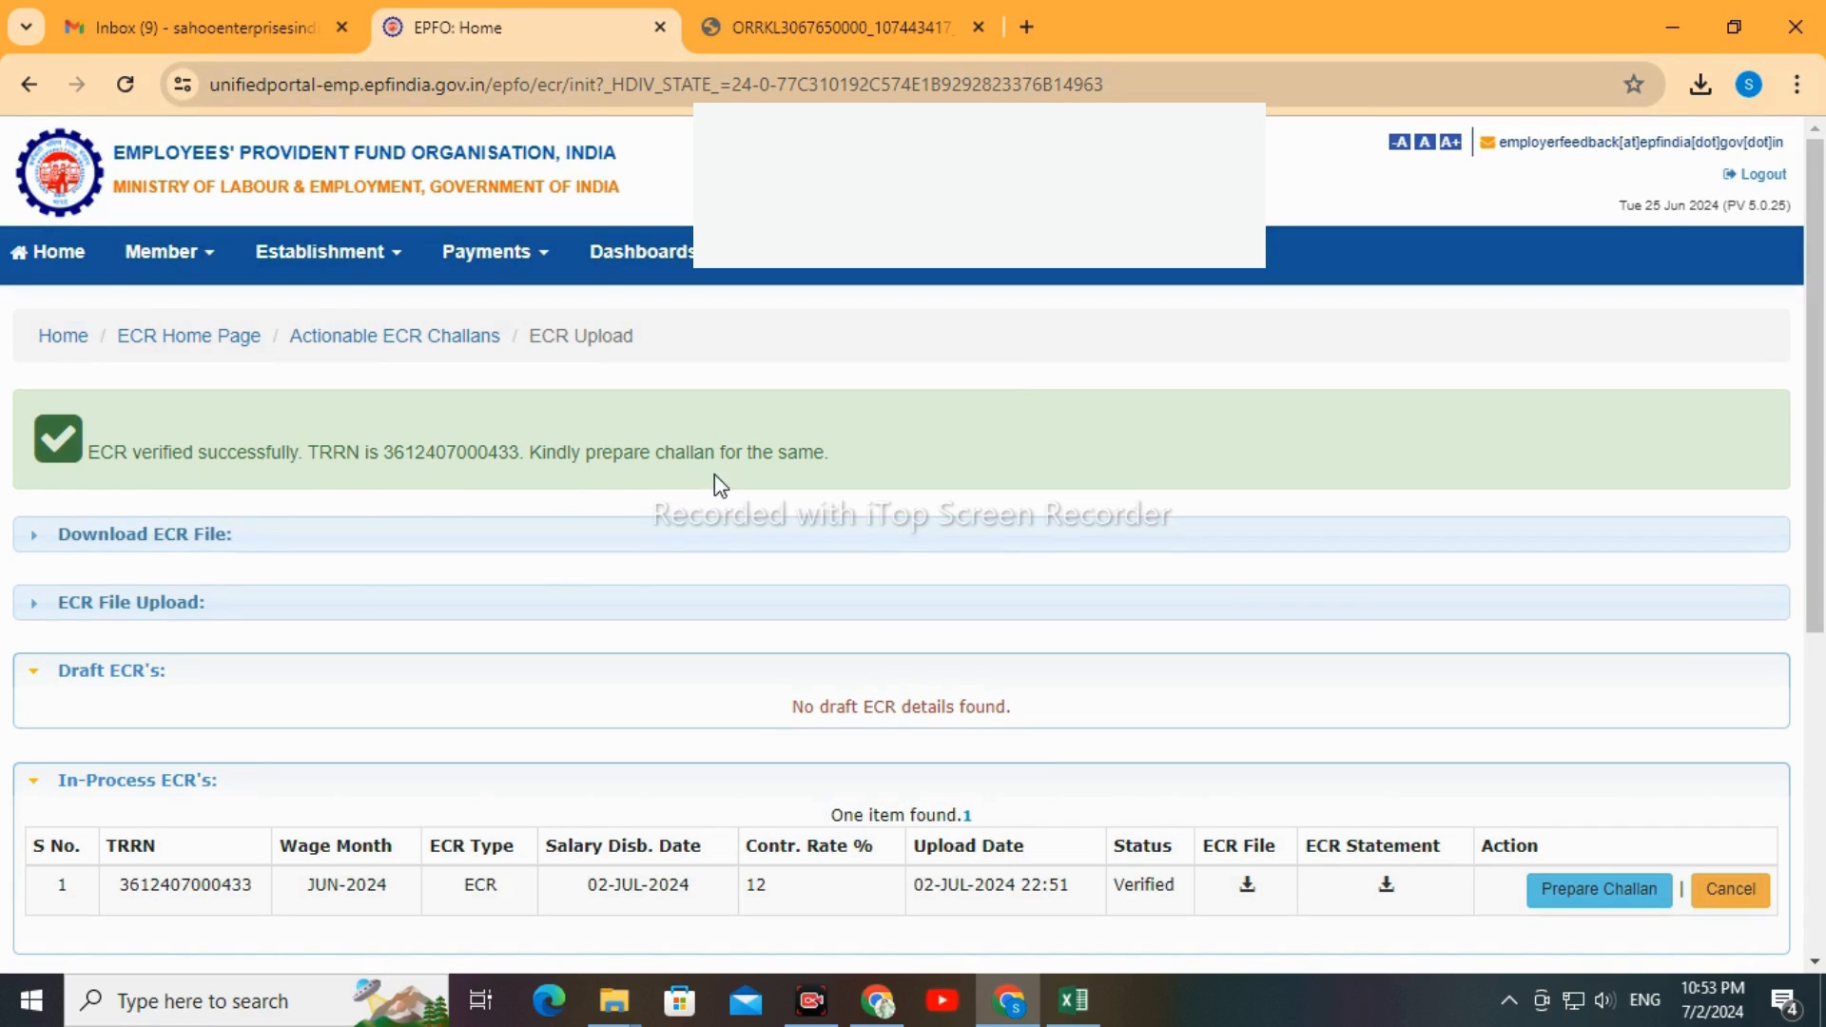
# Start preparing the challan for the verified JUN-2024 ECR among the in-process ECRs
pyautogui.scroll(-3, 942, 500)
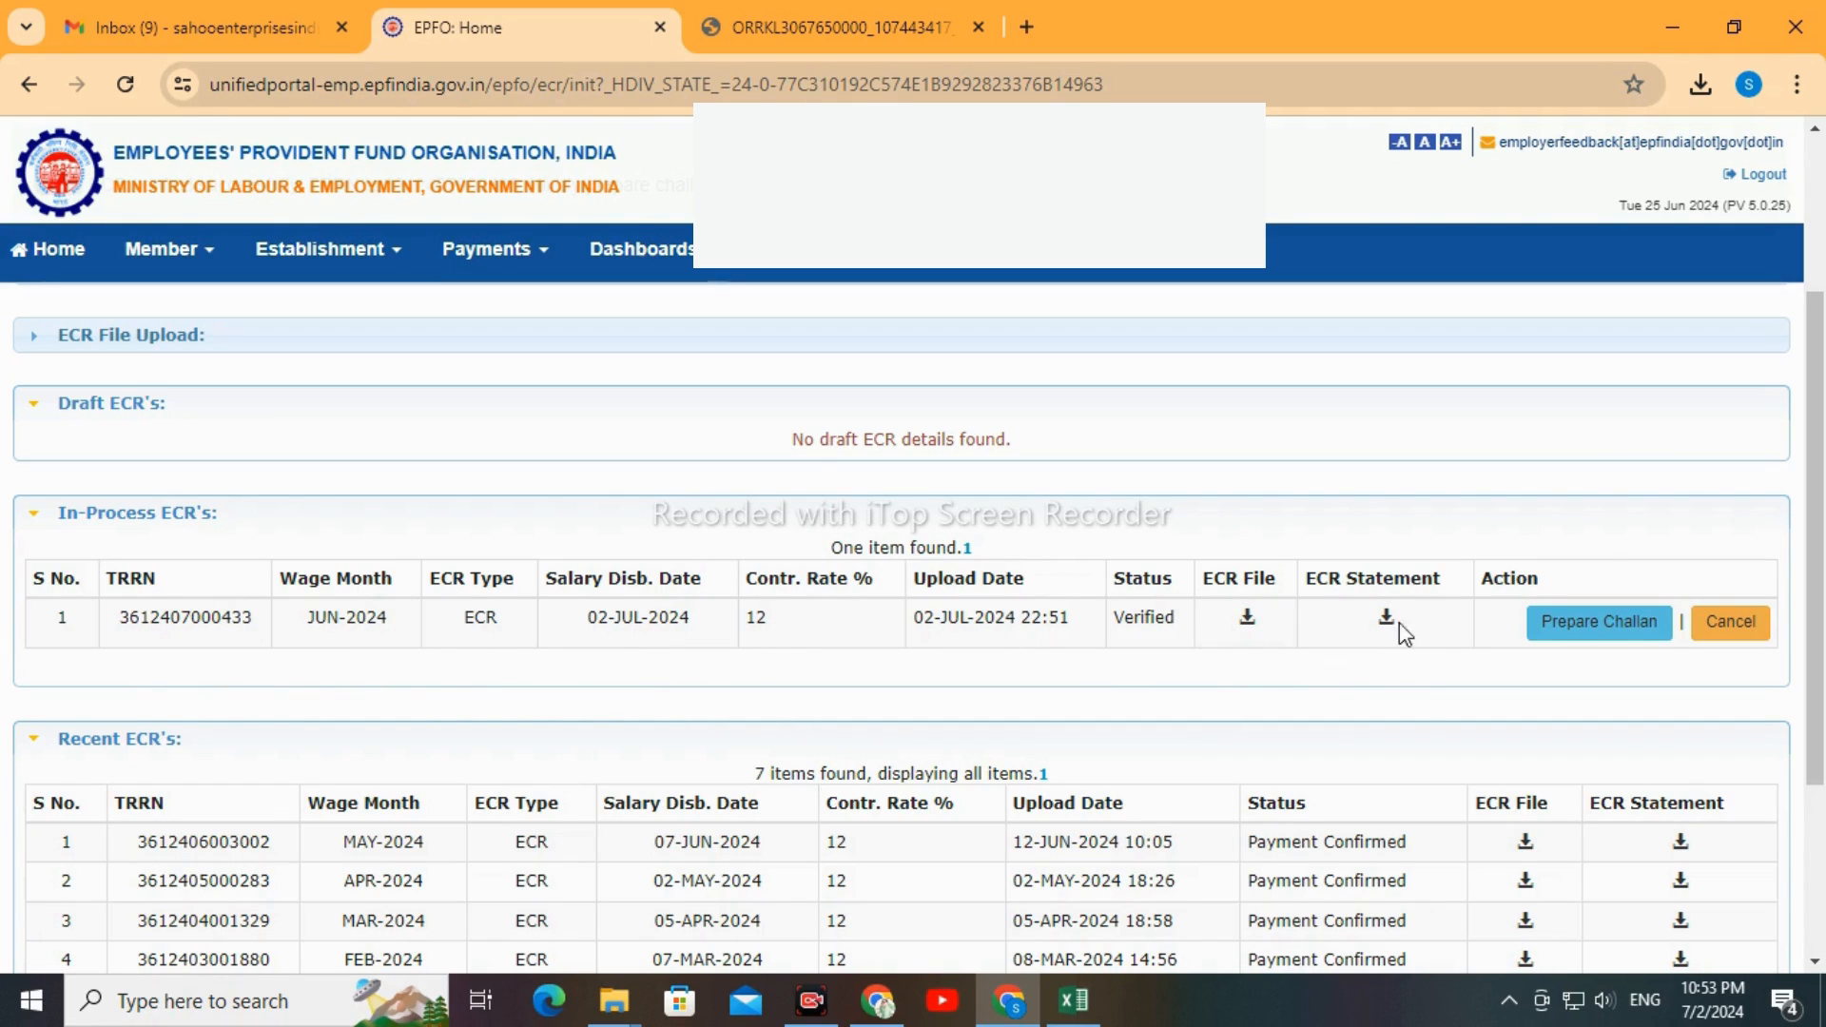
pyautogui.scroll(-2, 1522, 710)
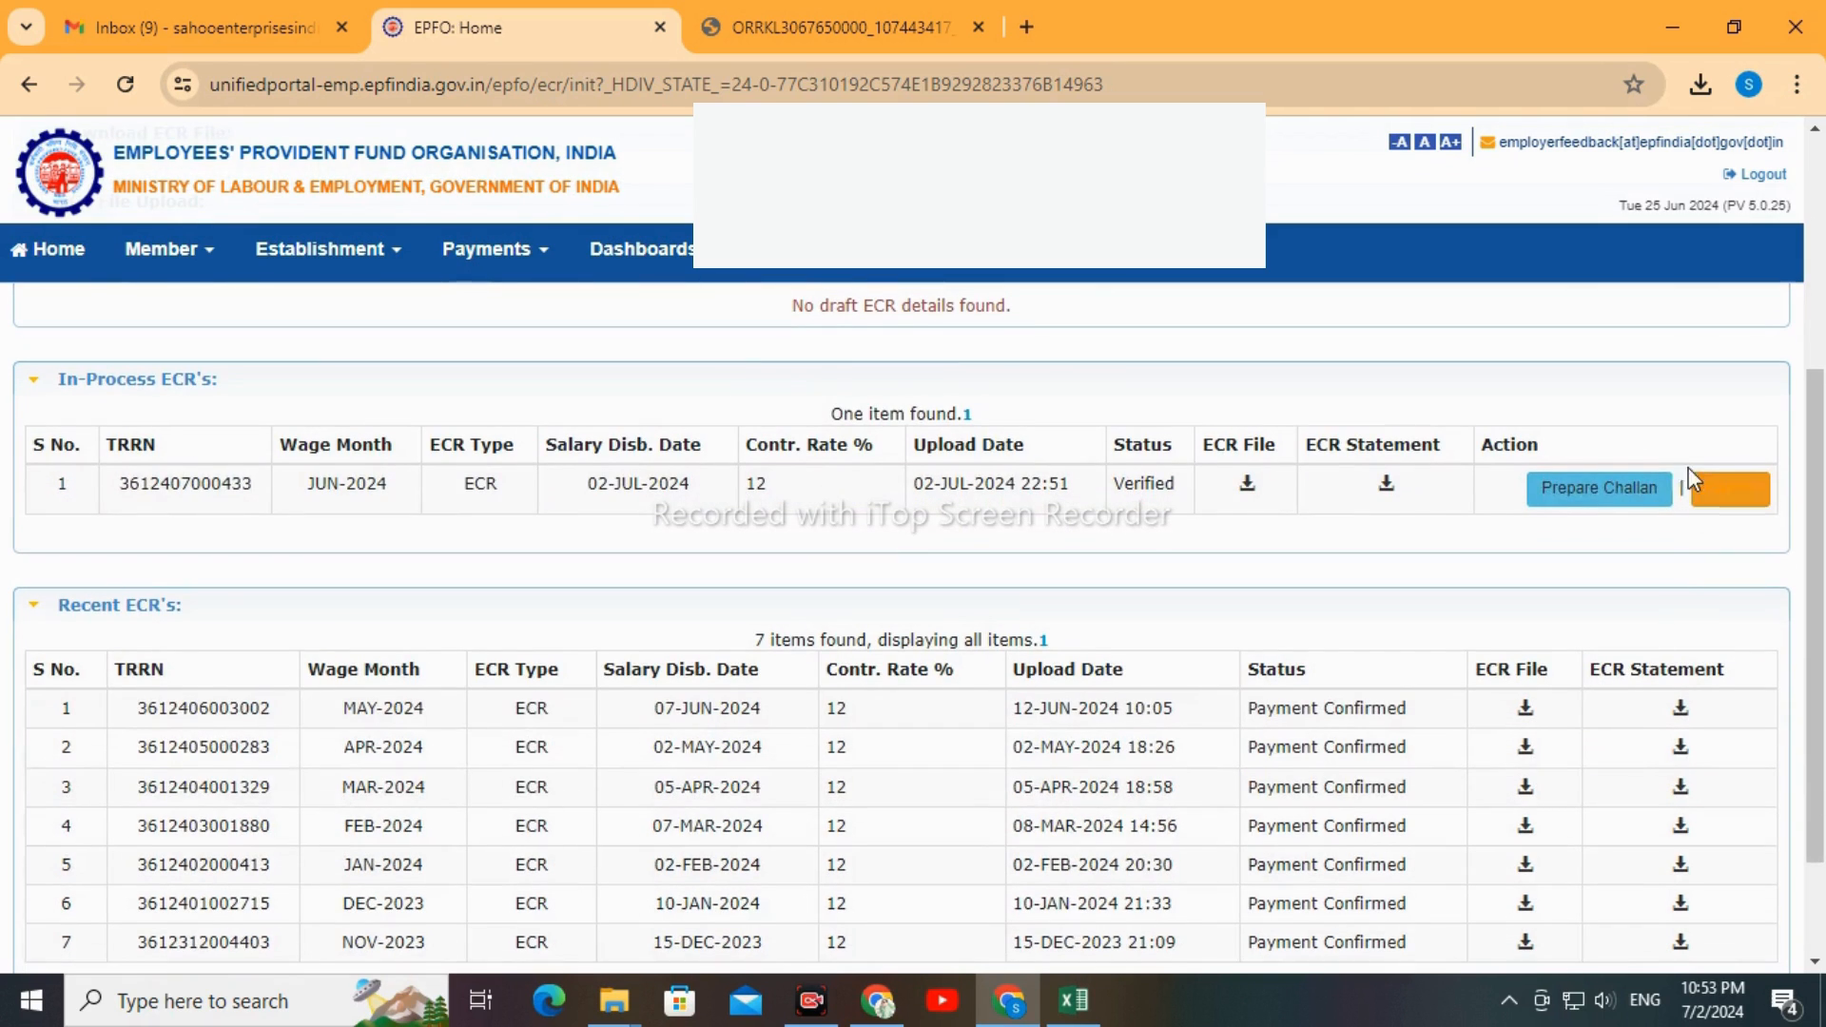
pyautogui.click(1614, 493)
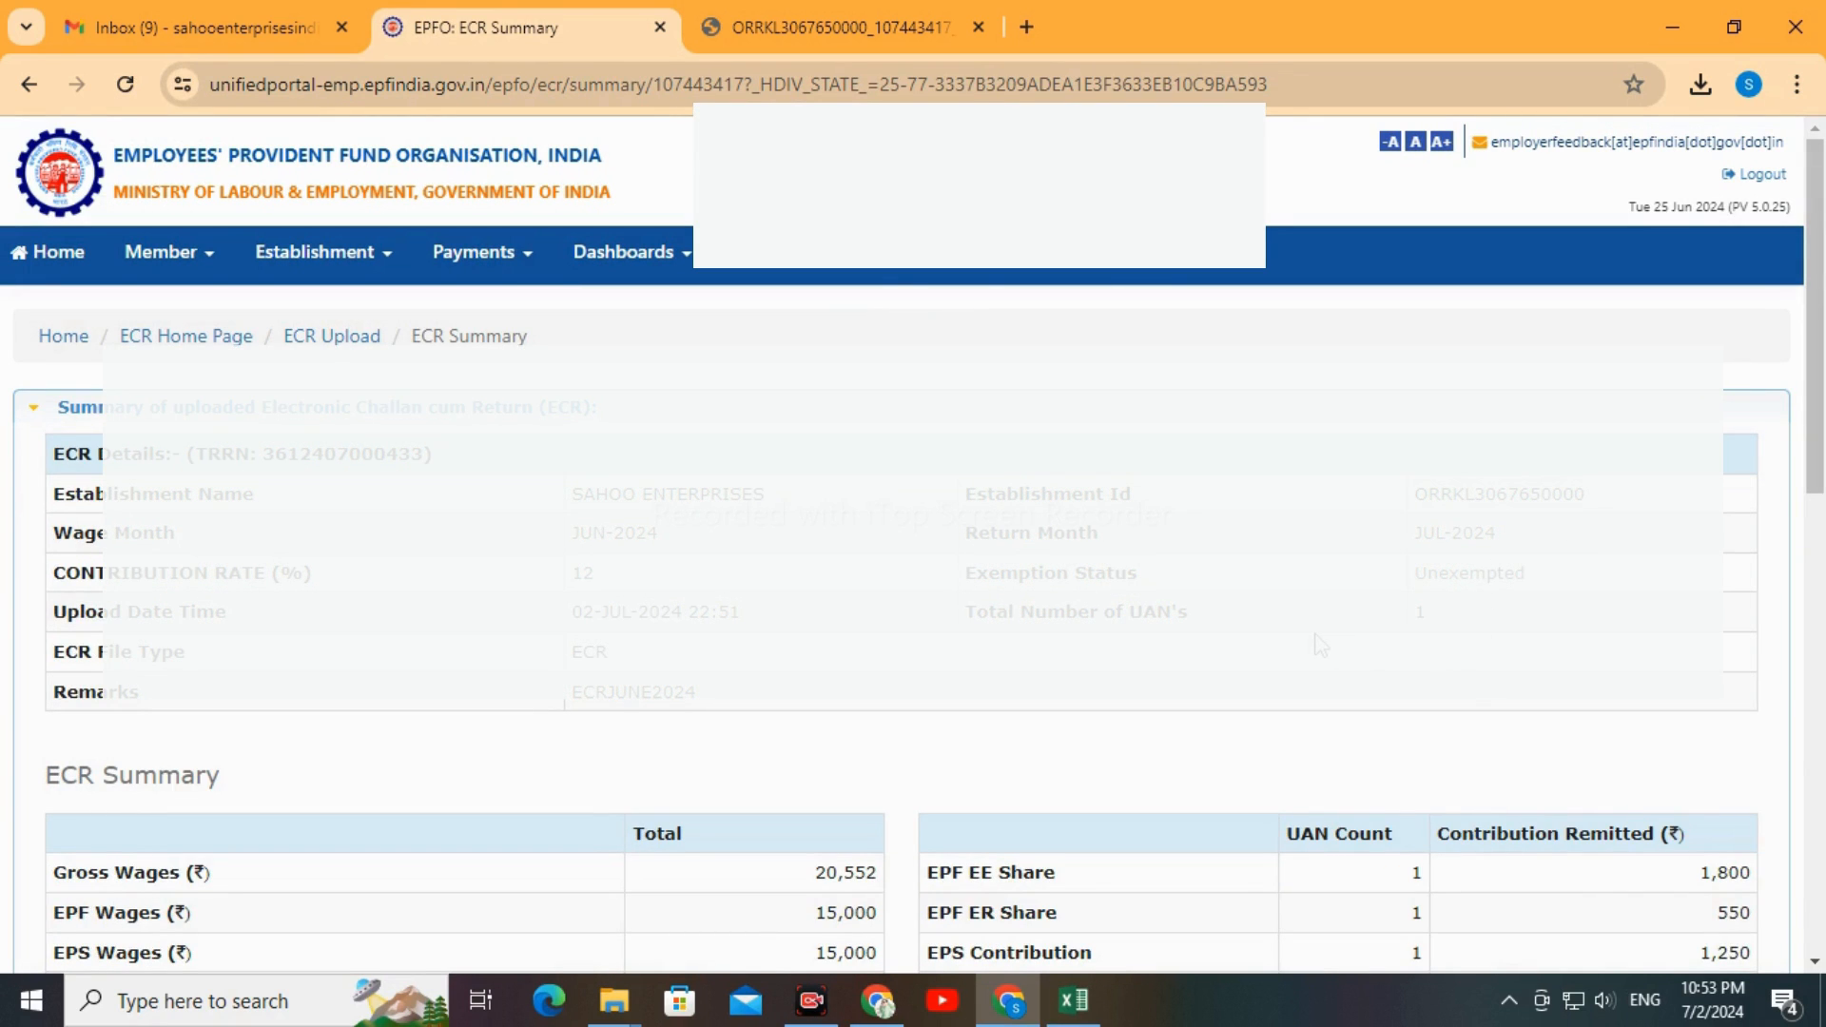
# Review the ECR summary's contributions and charges, and compare the total payable with the total in the June 2024 Excel master sheet
pyautogui.scroll(-1, 1322, 645)
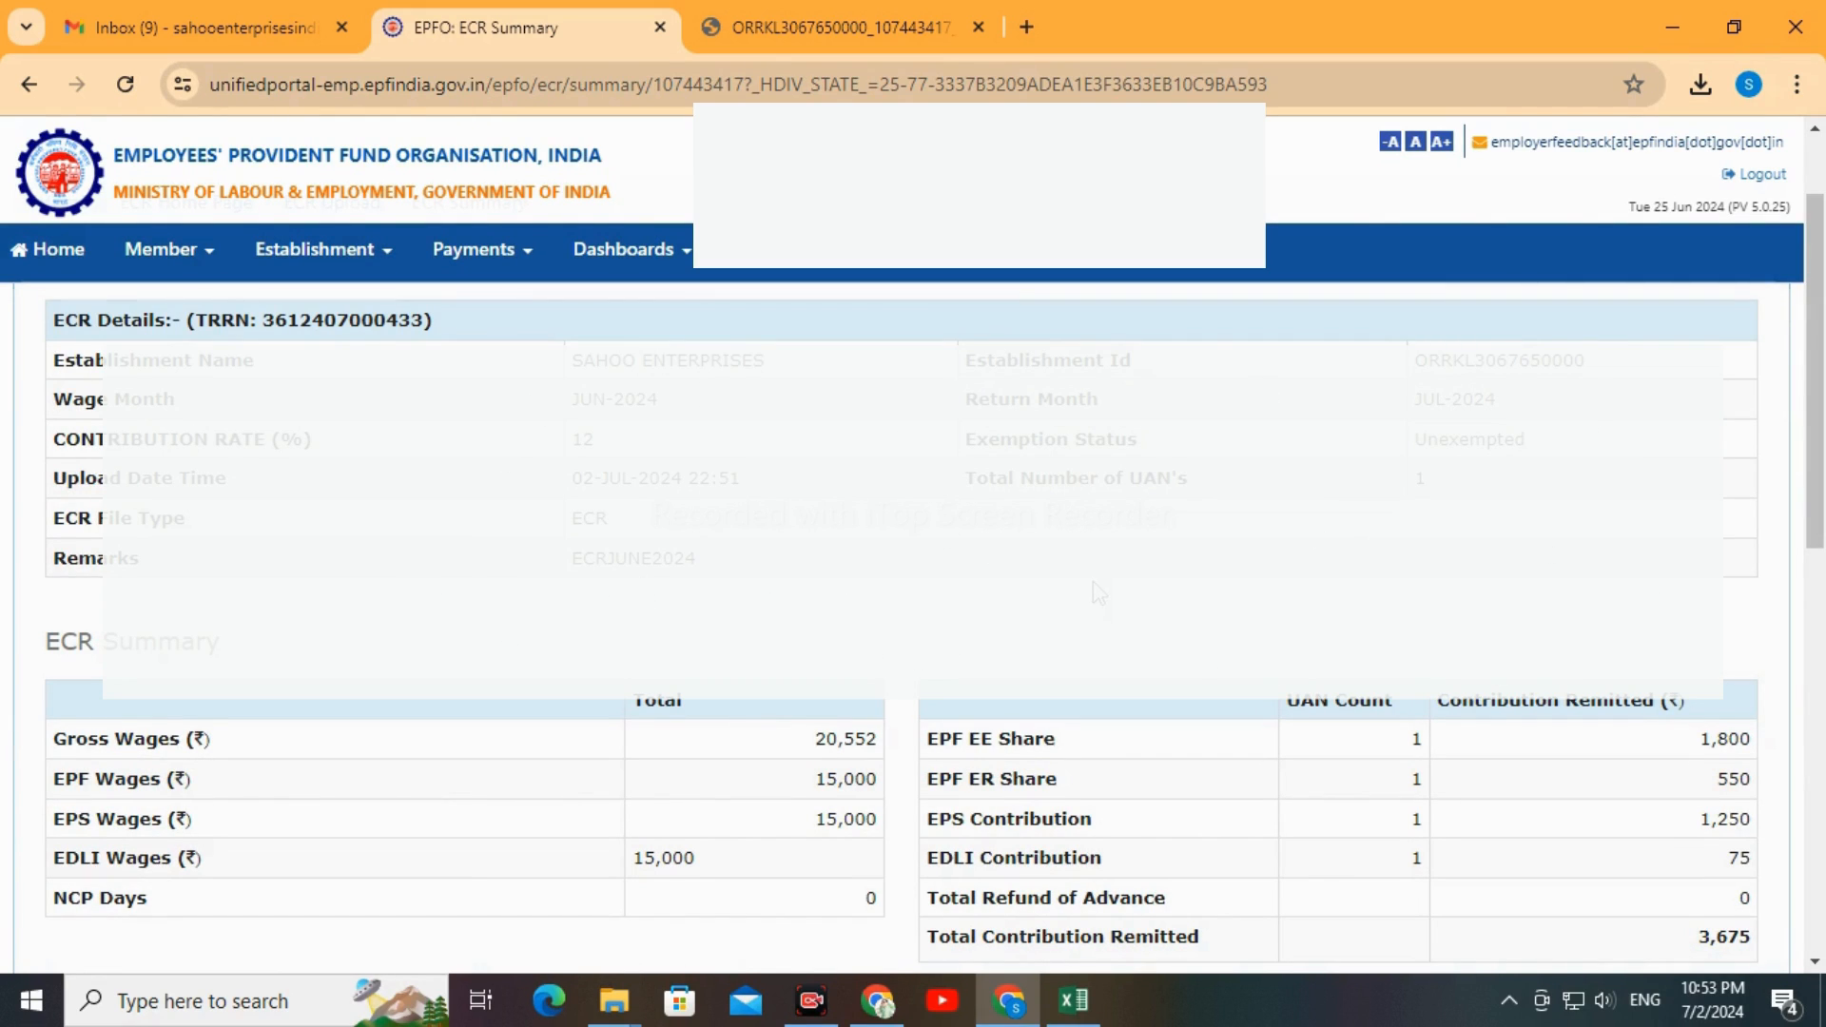
pyautogui.scroll(-1, 1118, 463)
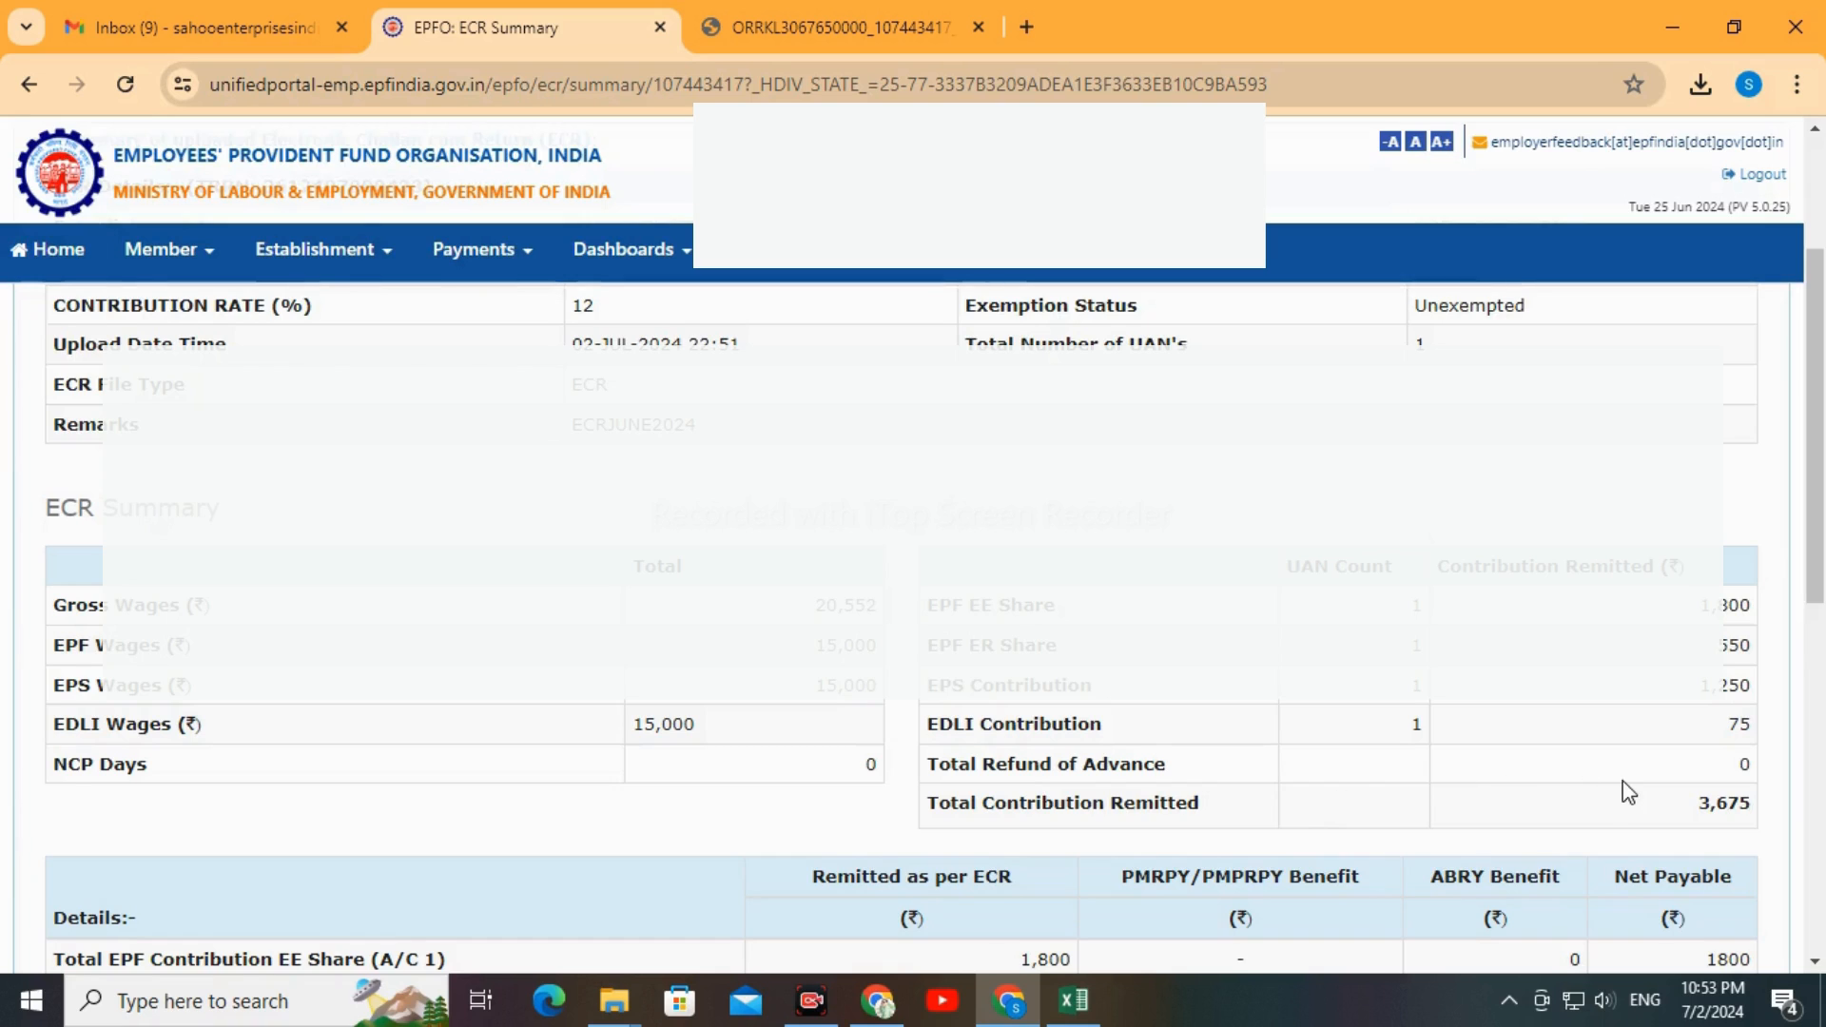
pyautogui.scroll(-3, 1629, 791)
pyautogui.scroll(-2, 1608, 789)
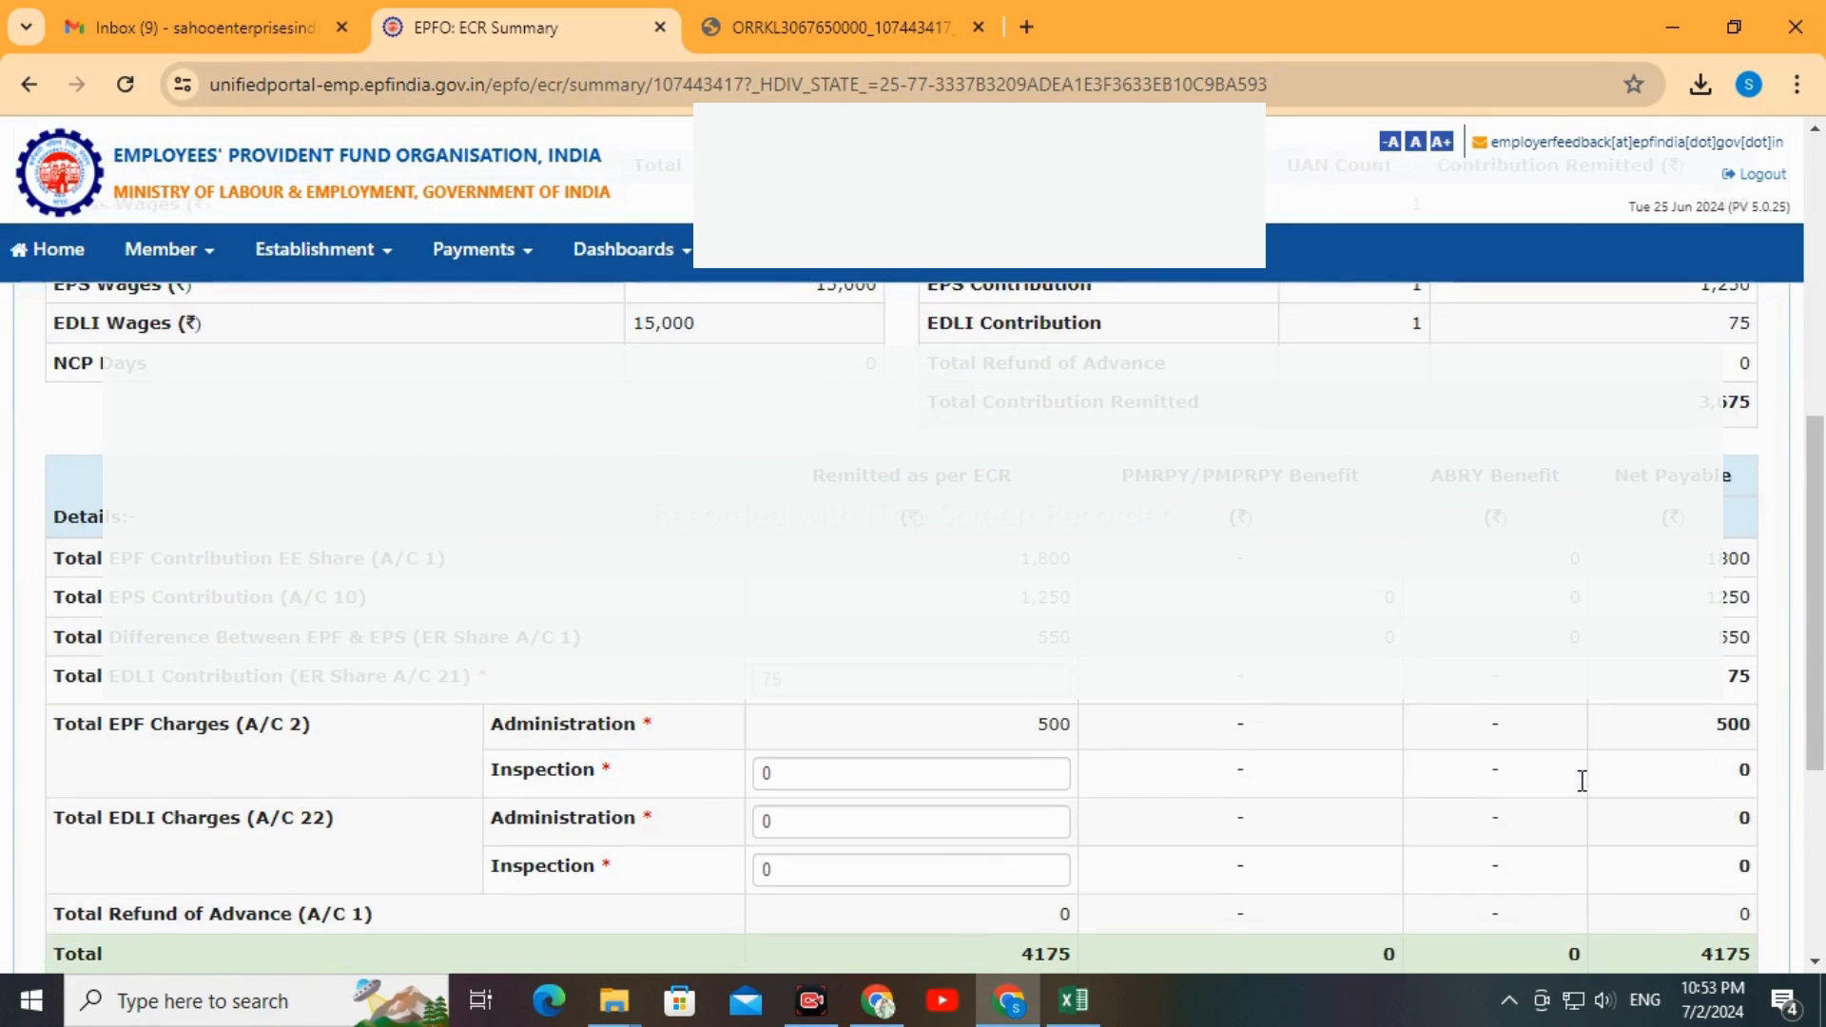
pyautogui.scroll(-2, 1575, 791)
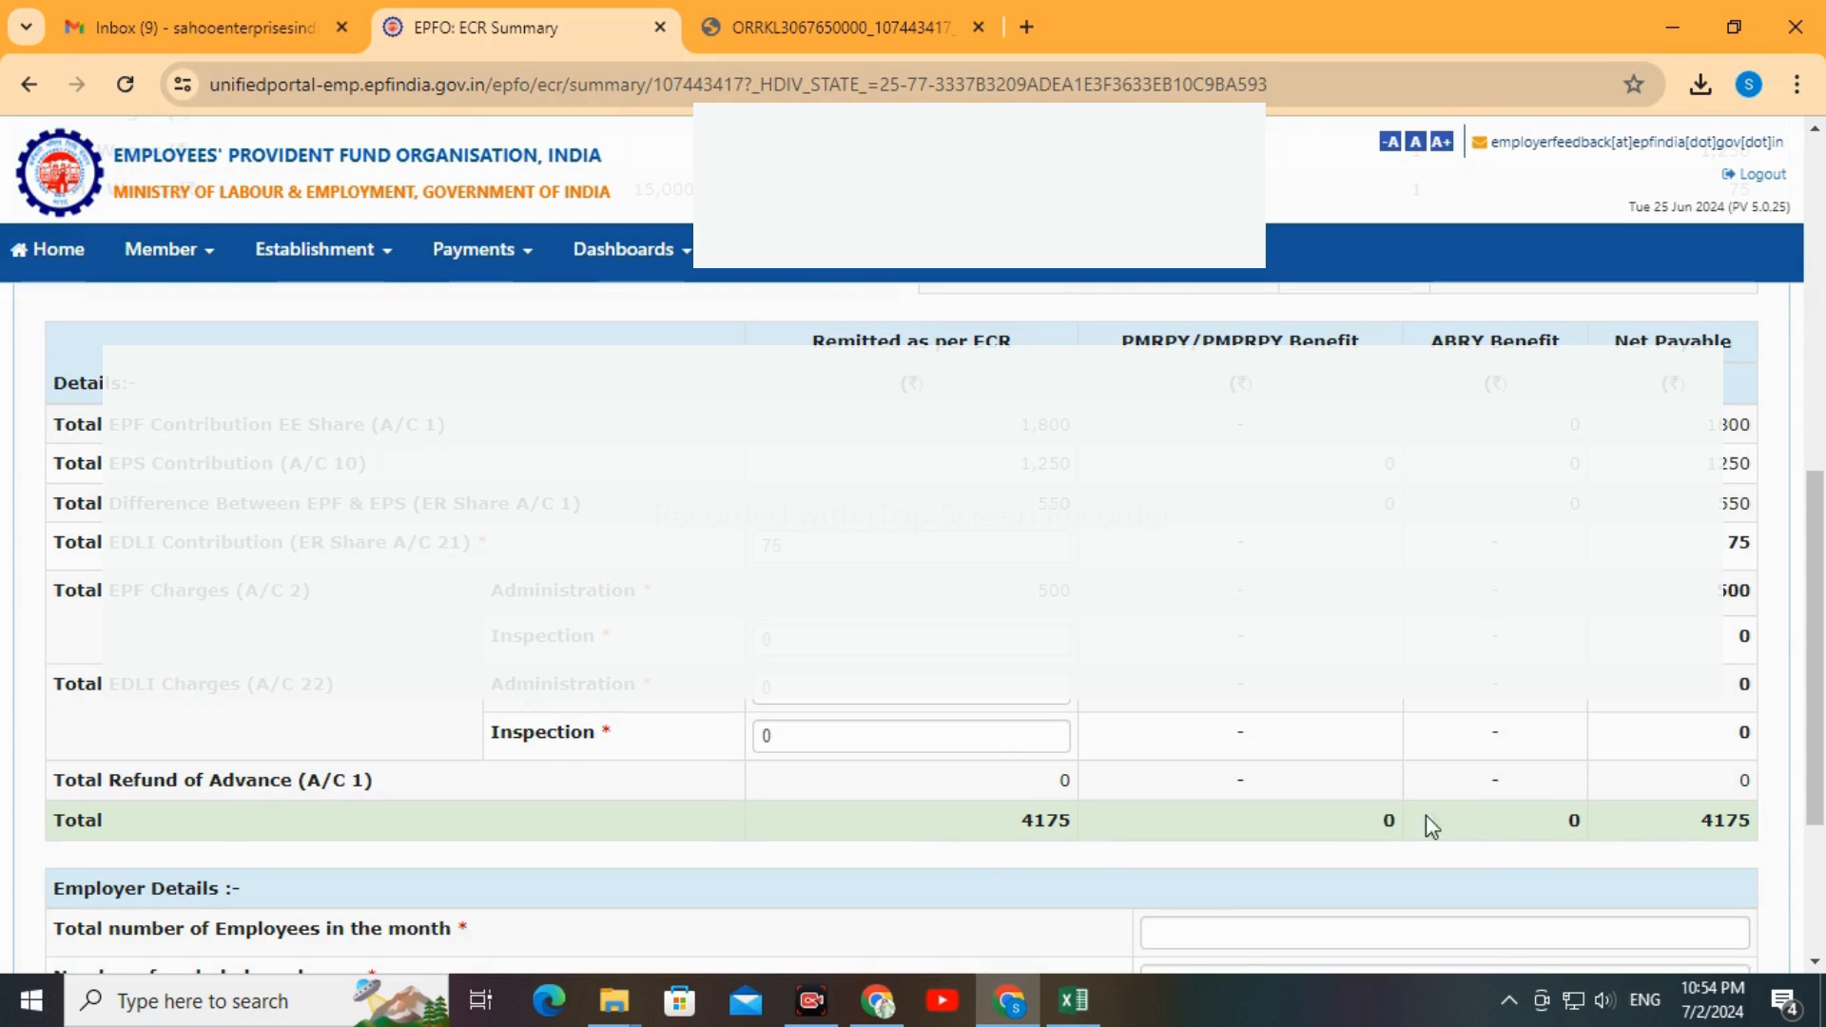
pyautogui.click(1073, 999)
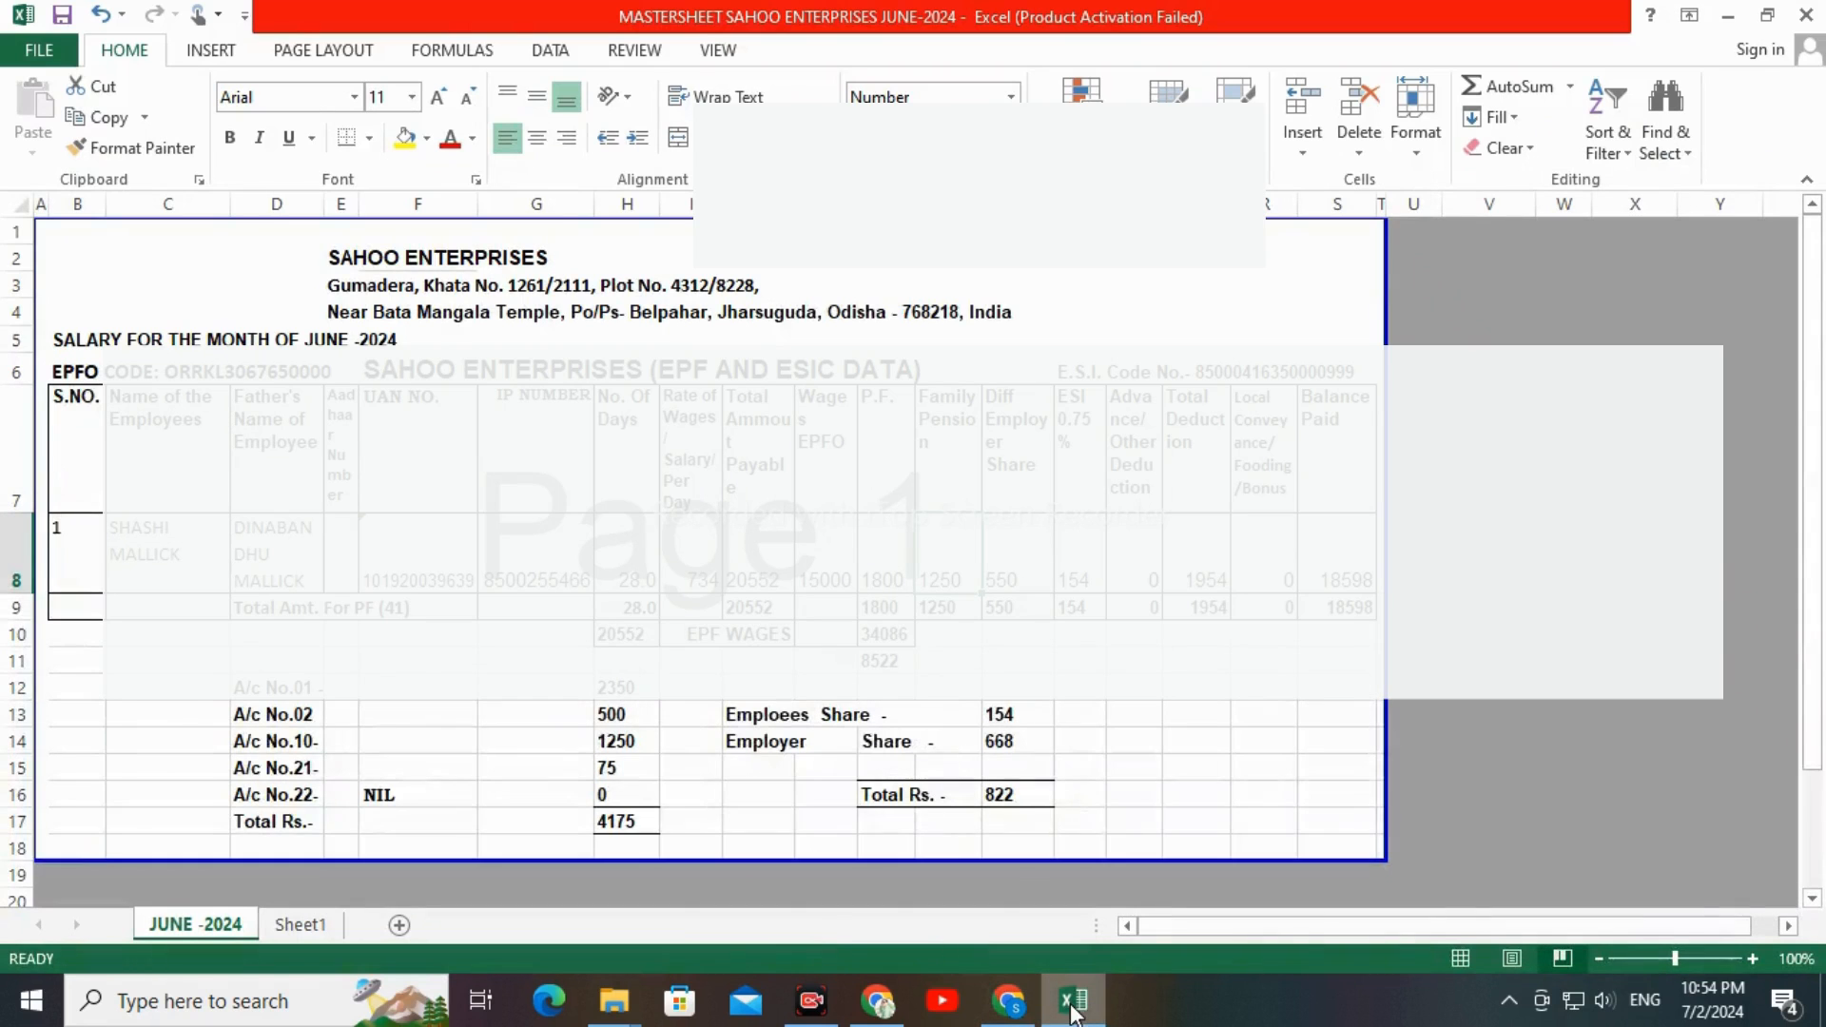
pyautogui.click(631, 823)
pyautogui.click(1058, 1004)
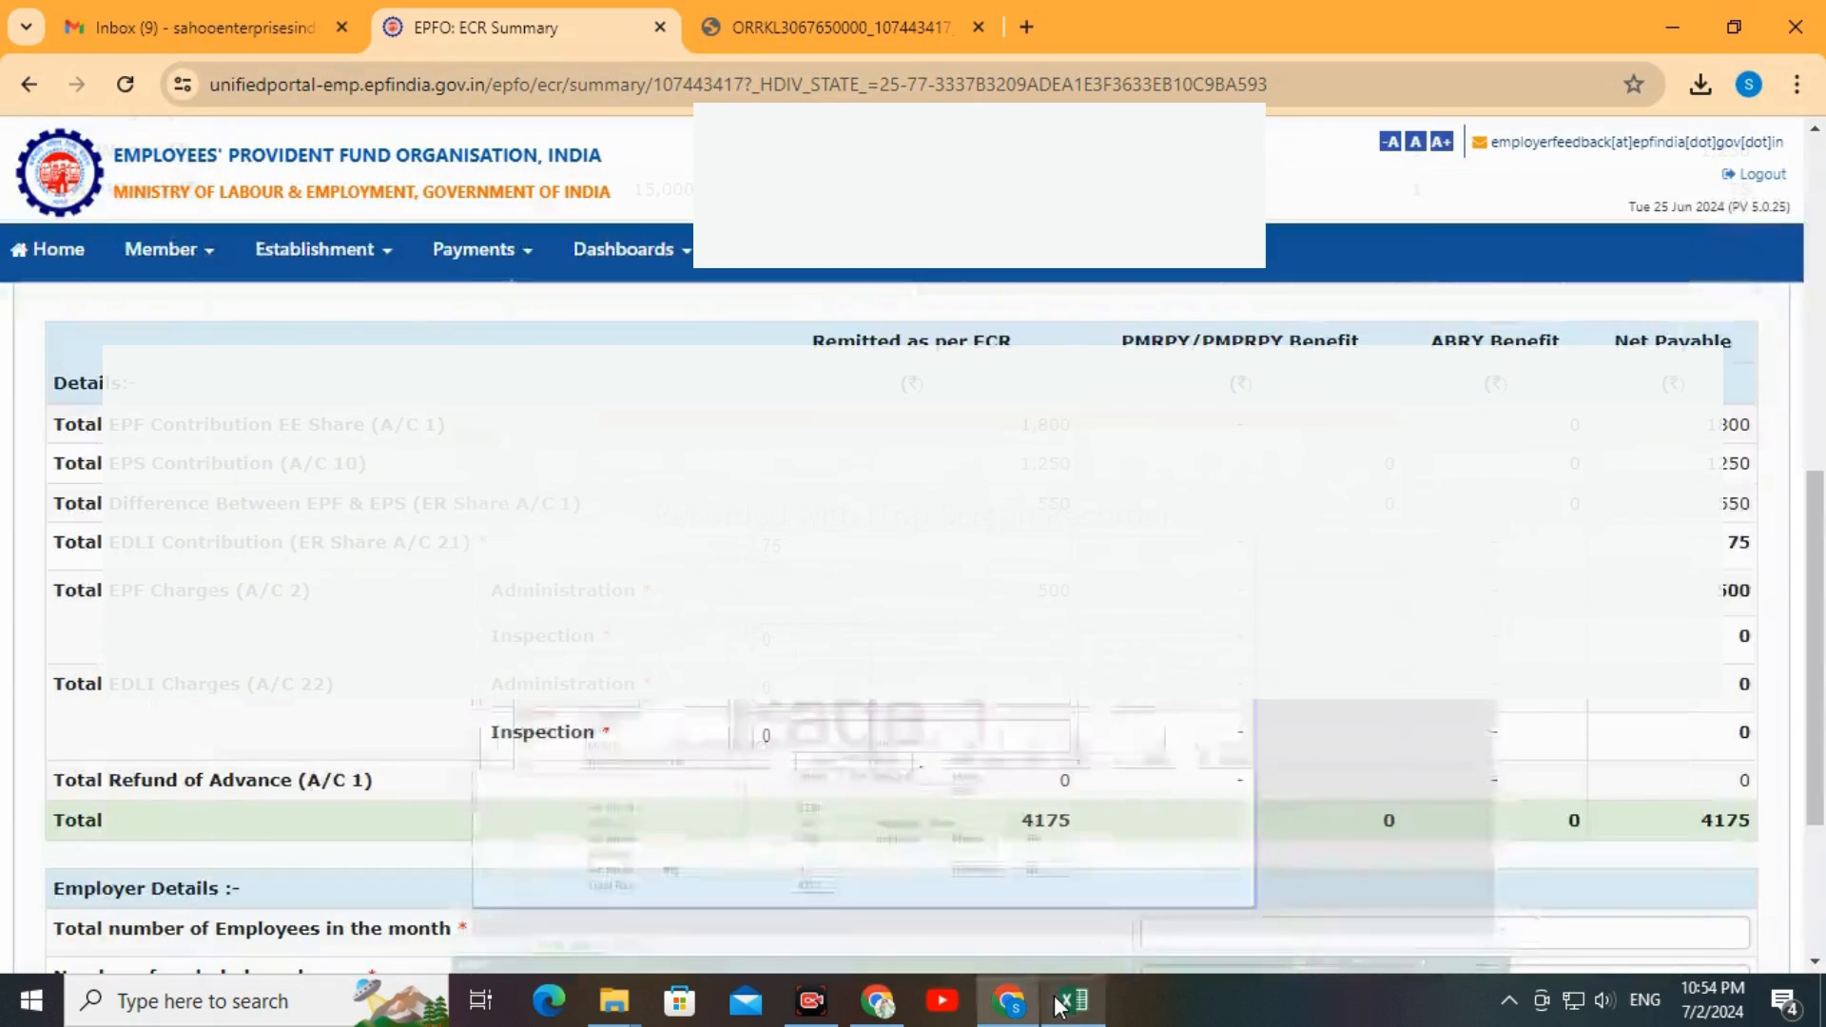
# In the employer details, enter 1 total employee, 0 excluded employees and 0 gross wages of excluded employees
pyautogui.scroll(-1, 1194, 771)
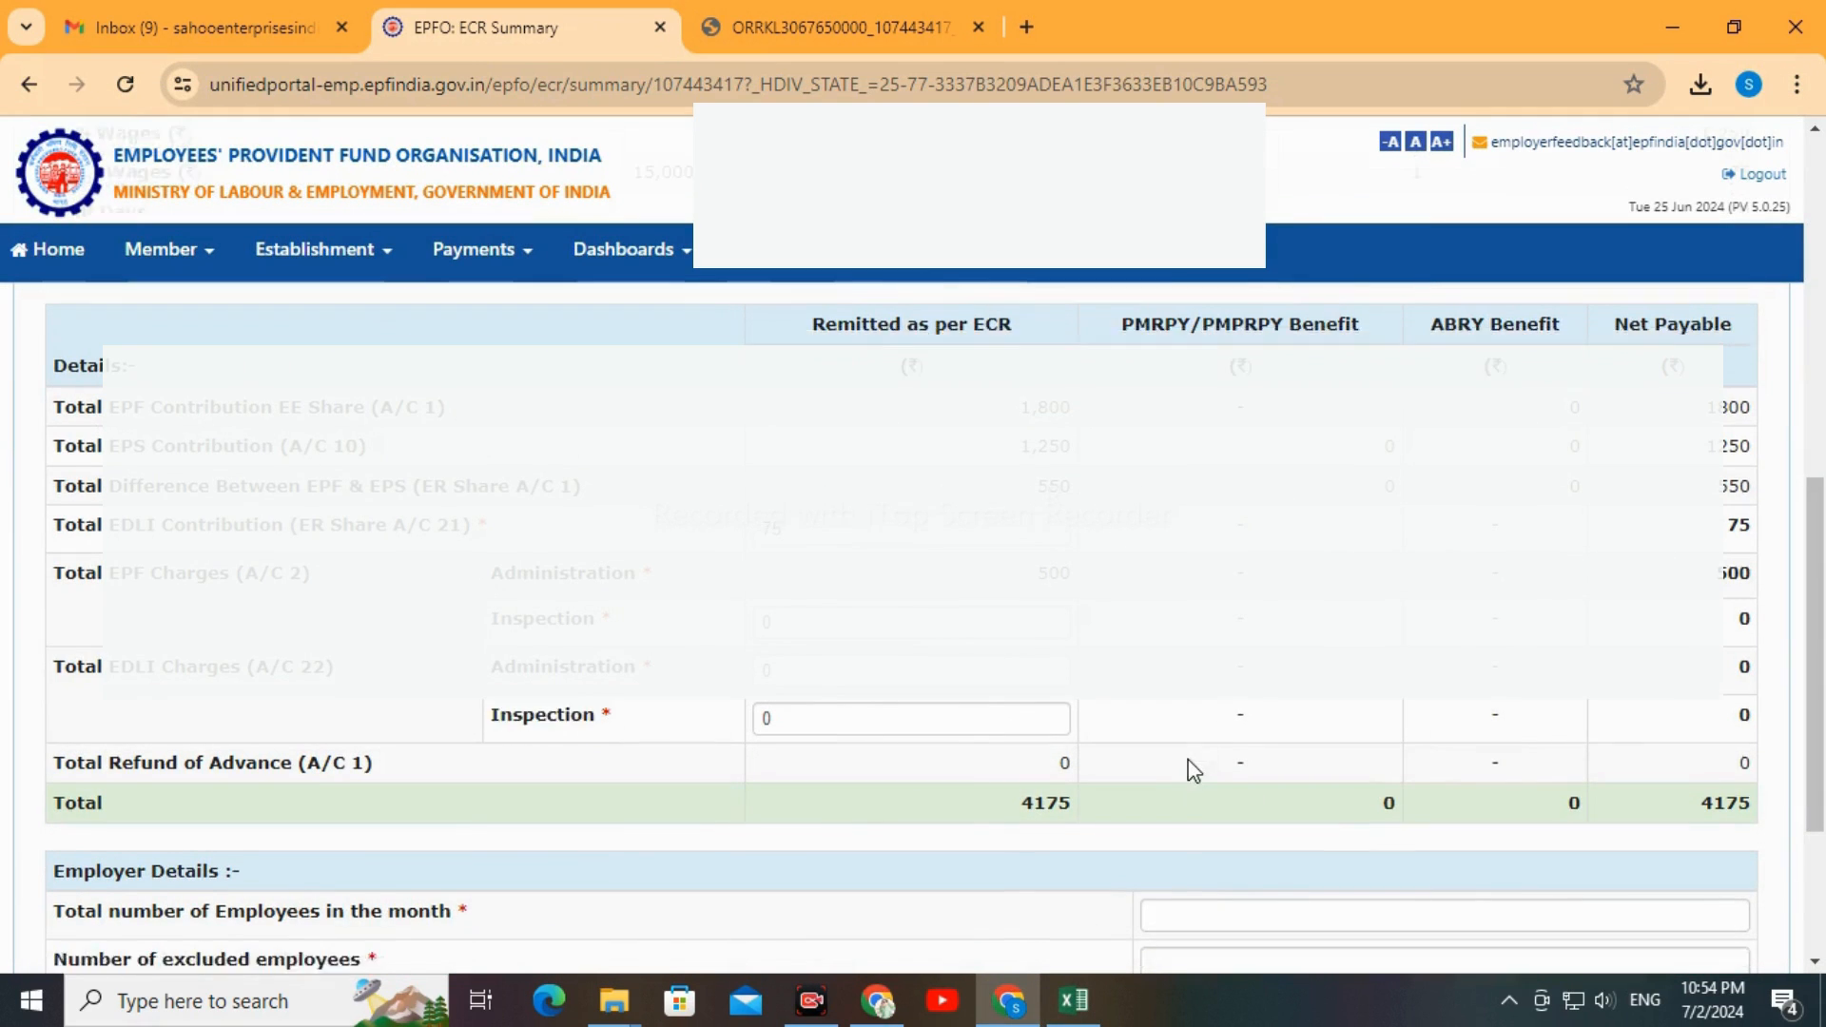
pyautogui.scroll(-3, 1194, 770)
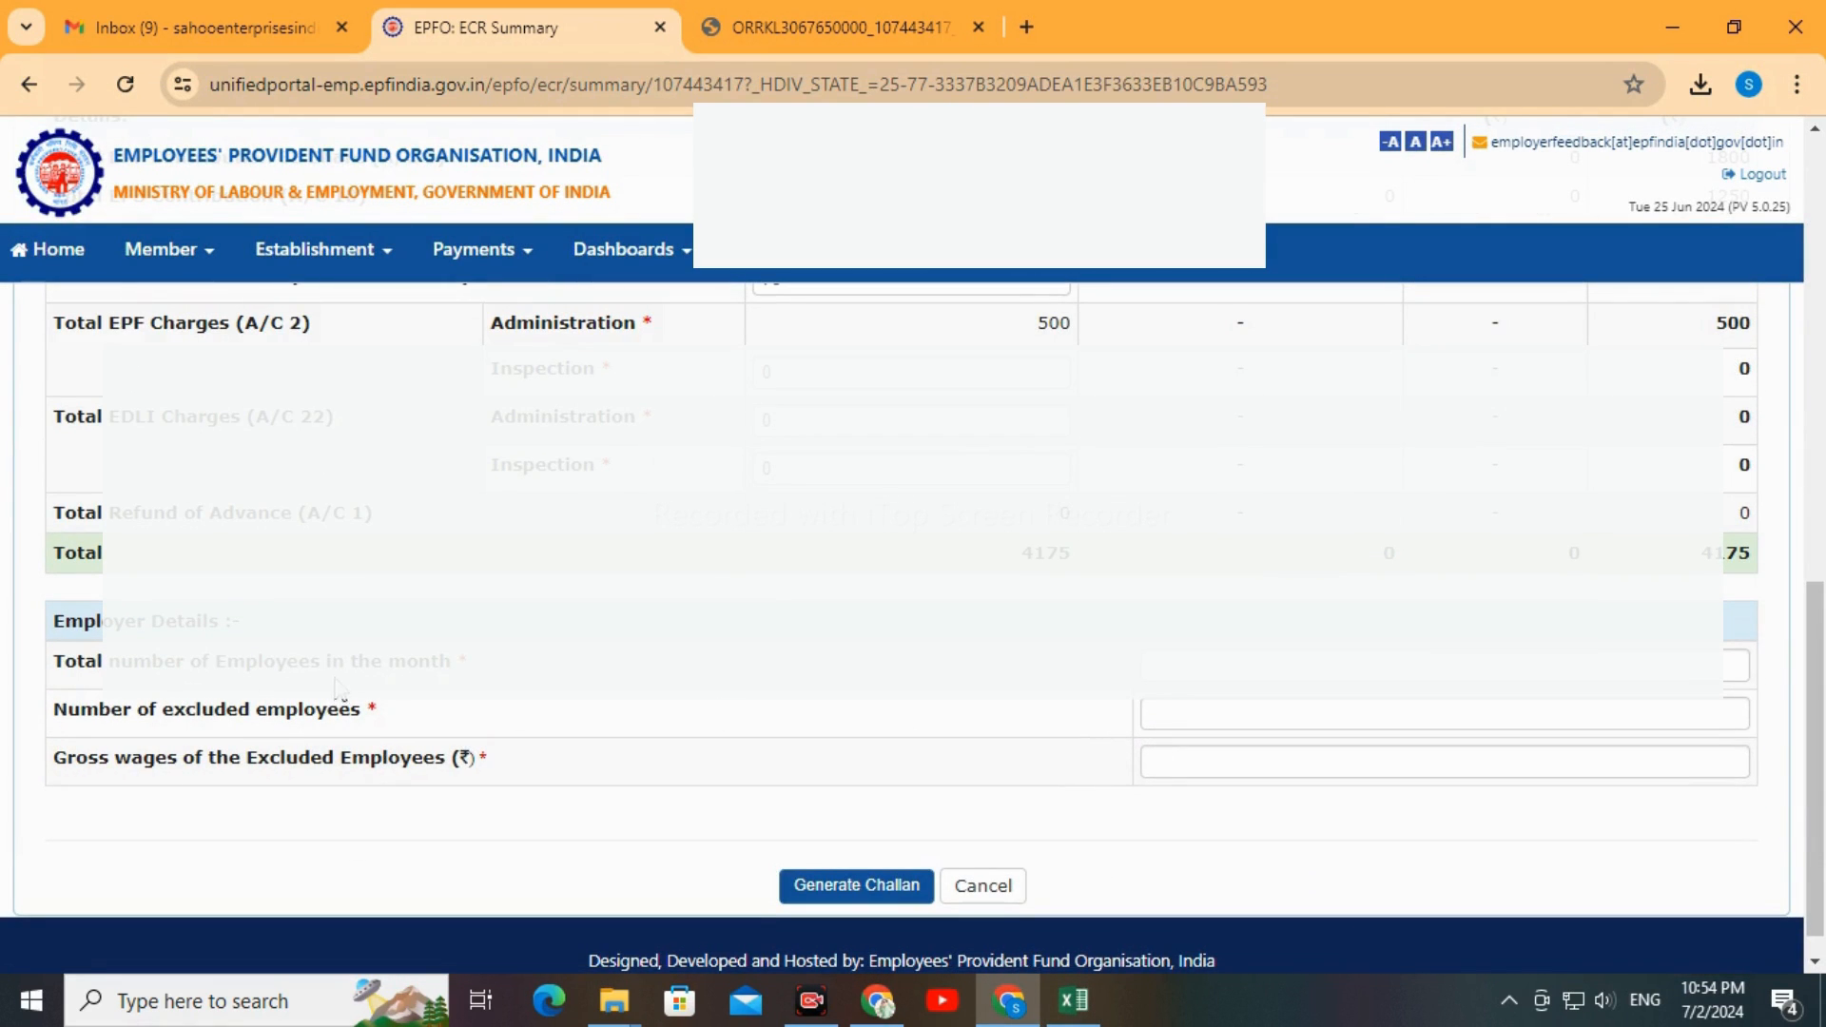
pyautogui.click(1189, 661)
pyautogui.press('Tab')
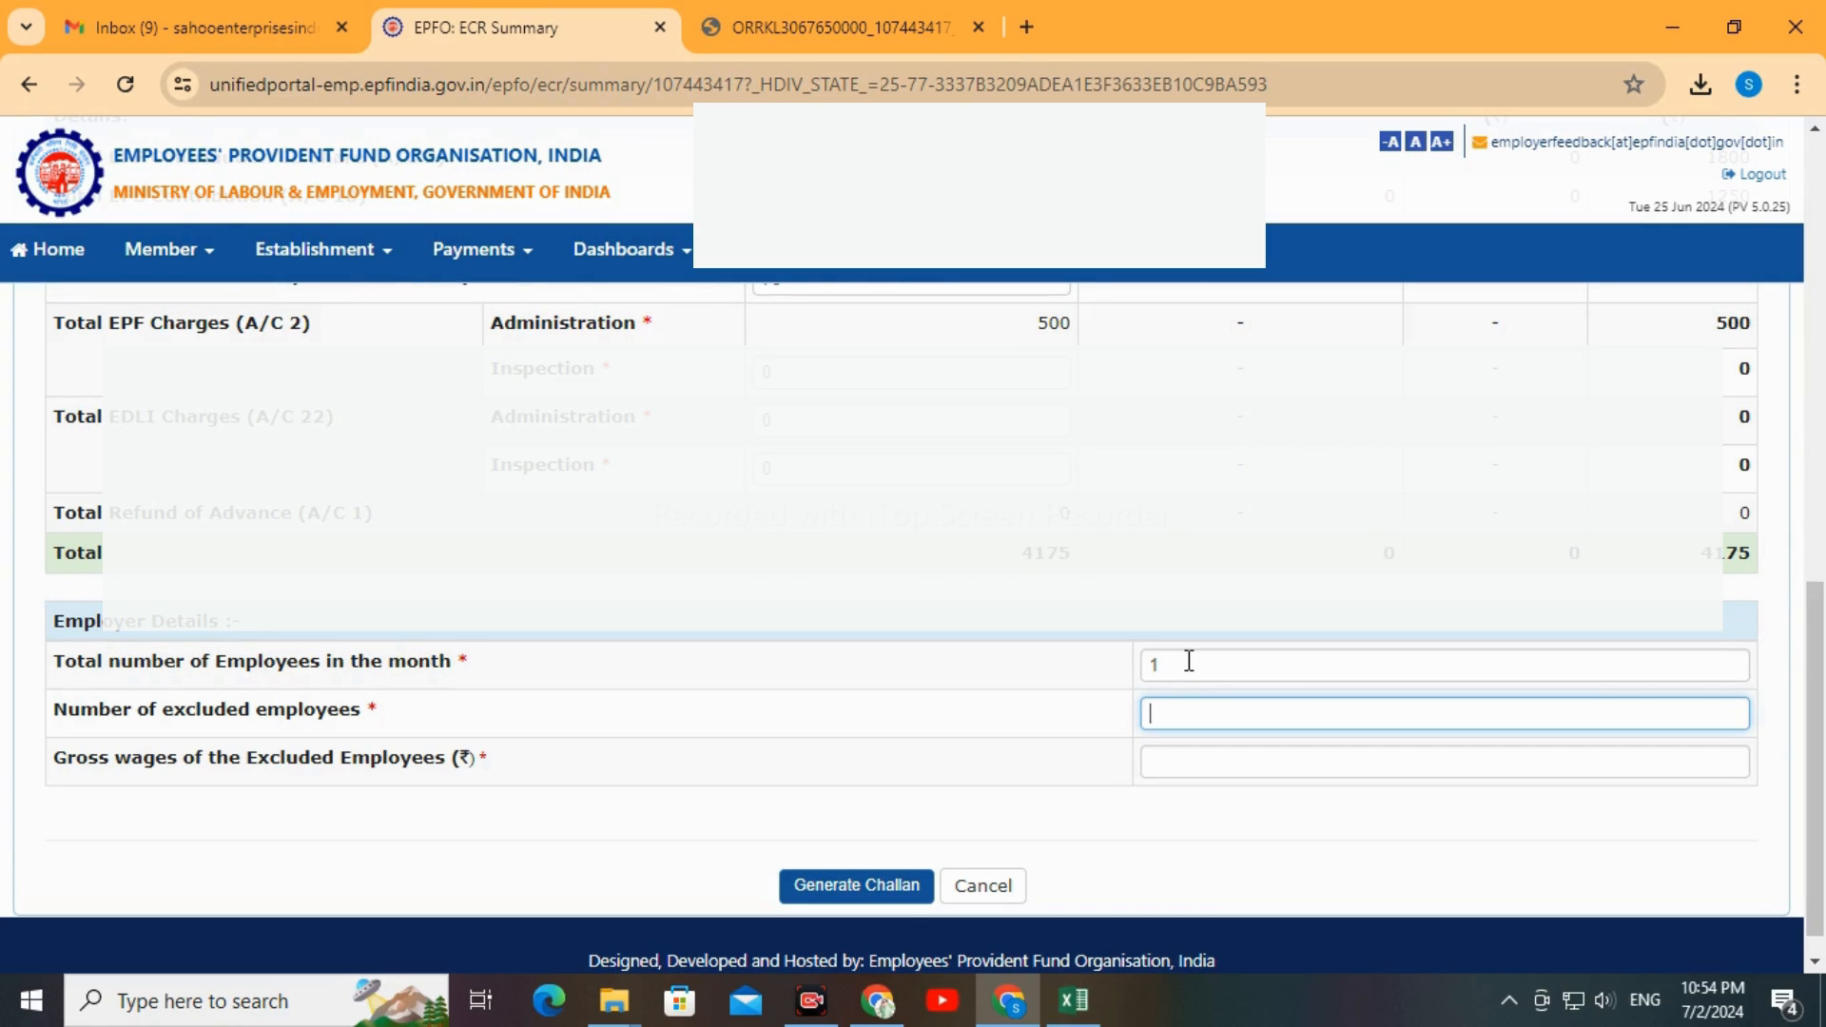
pyautogui.press('Tab')
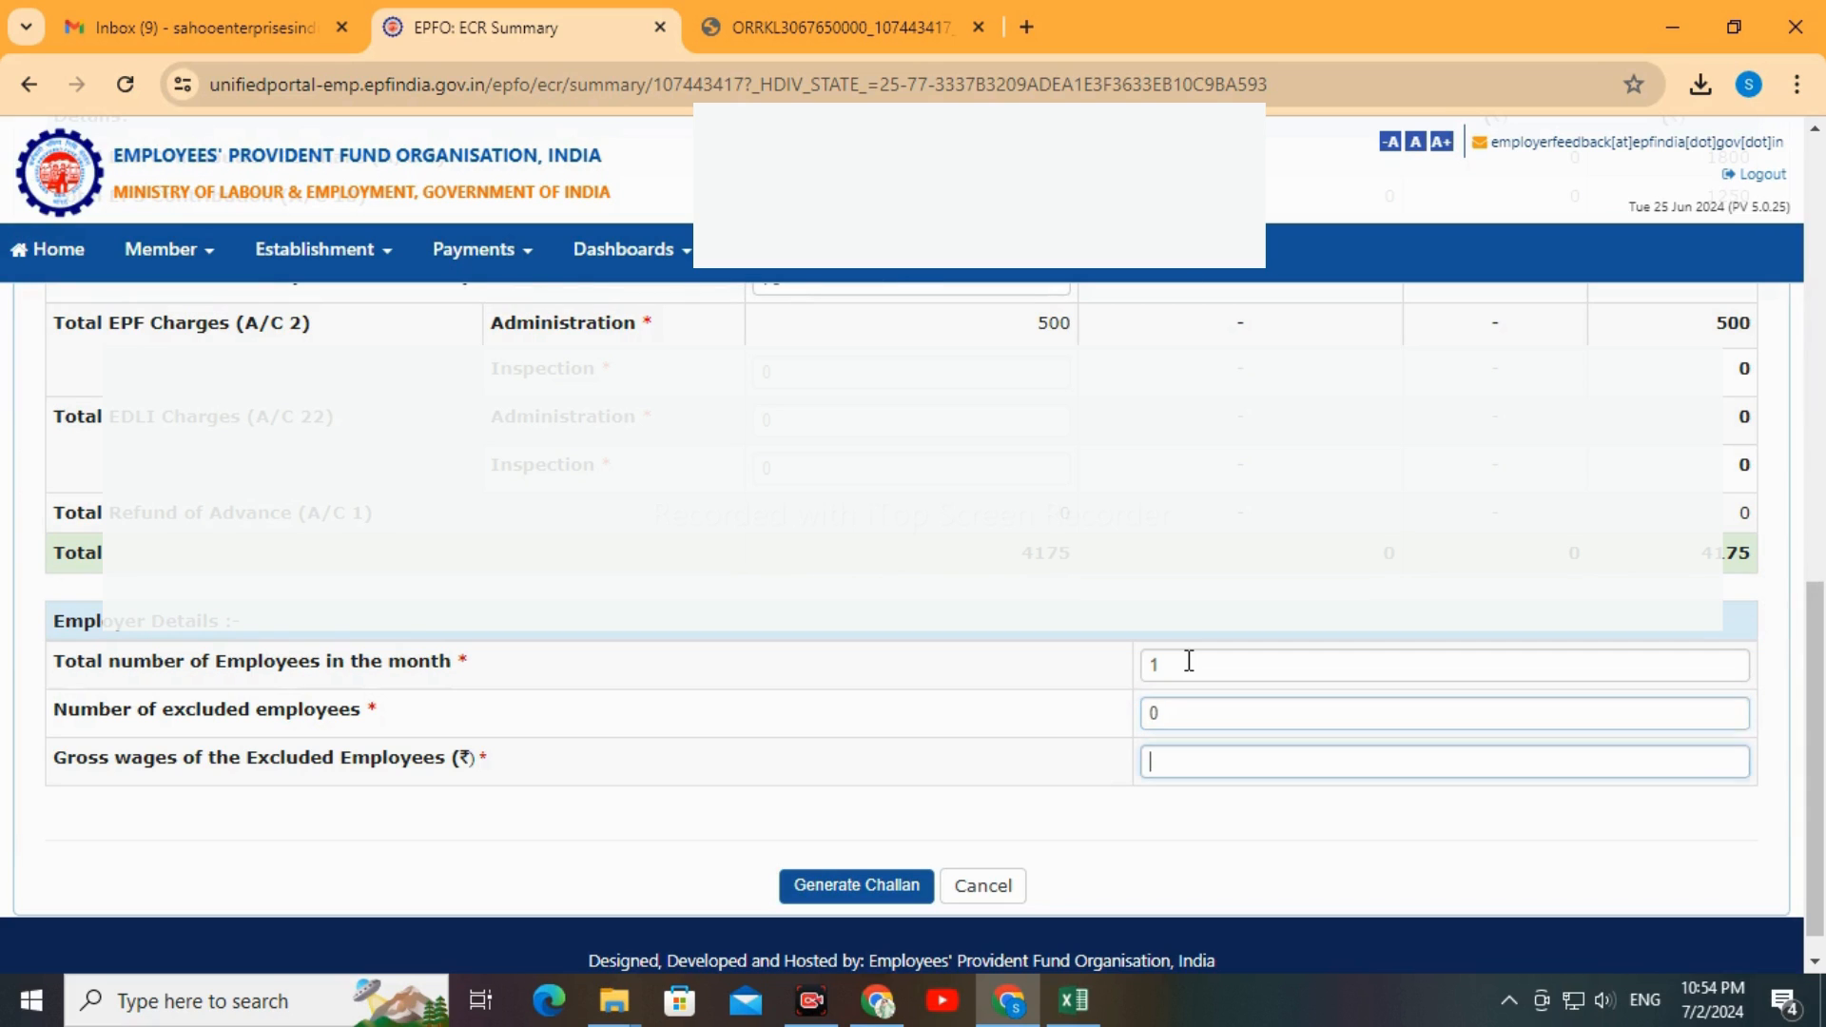
pyautogui.write('0')
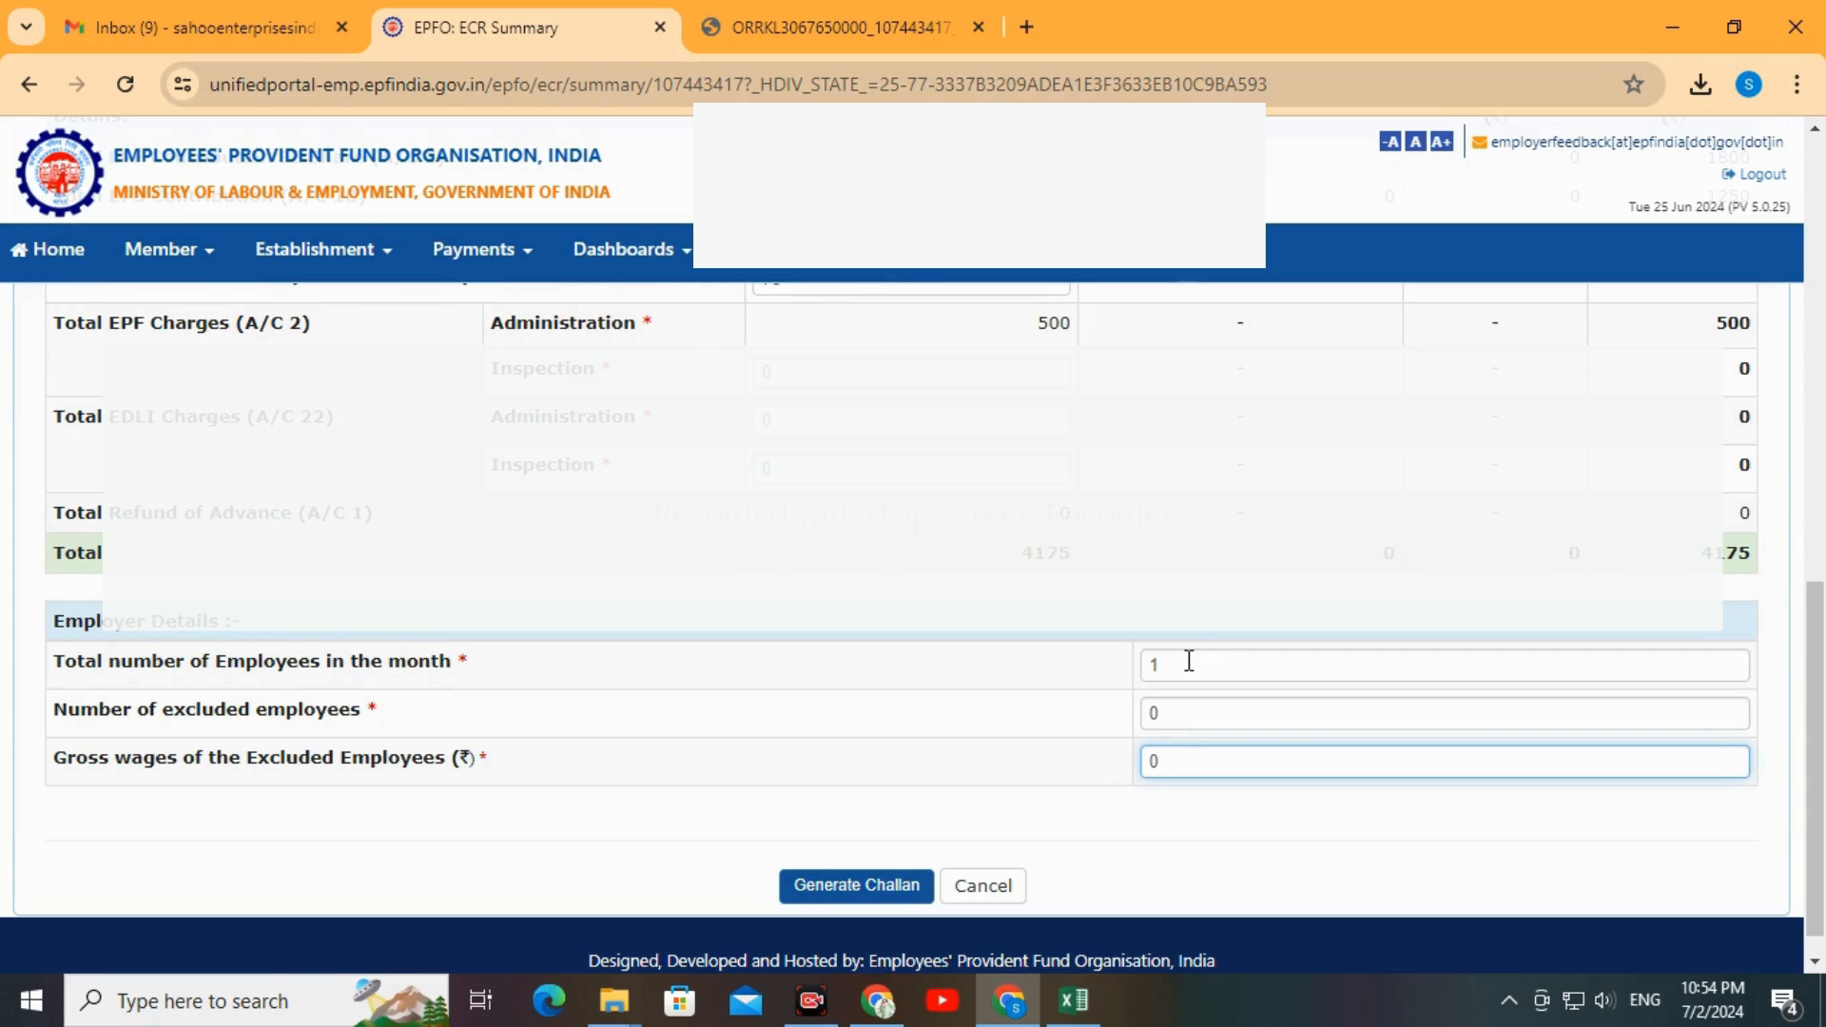
pyautogui.click(1000, 801)
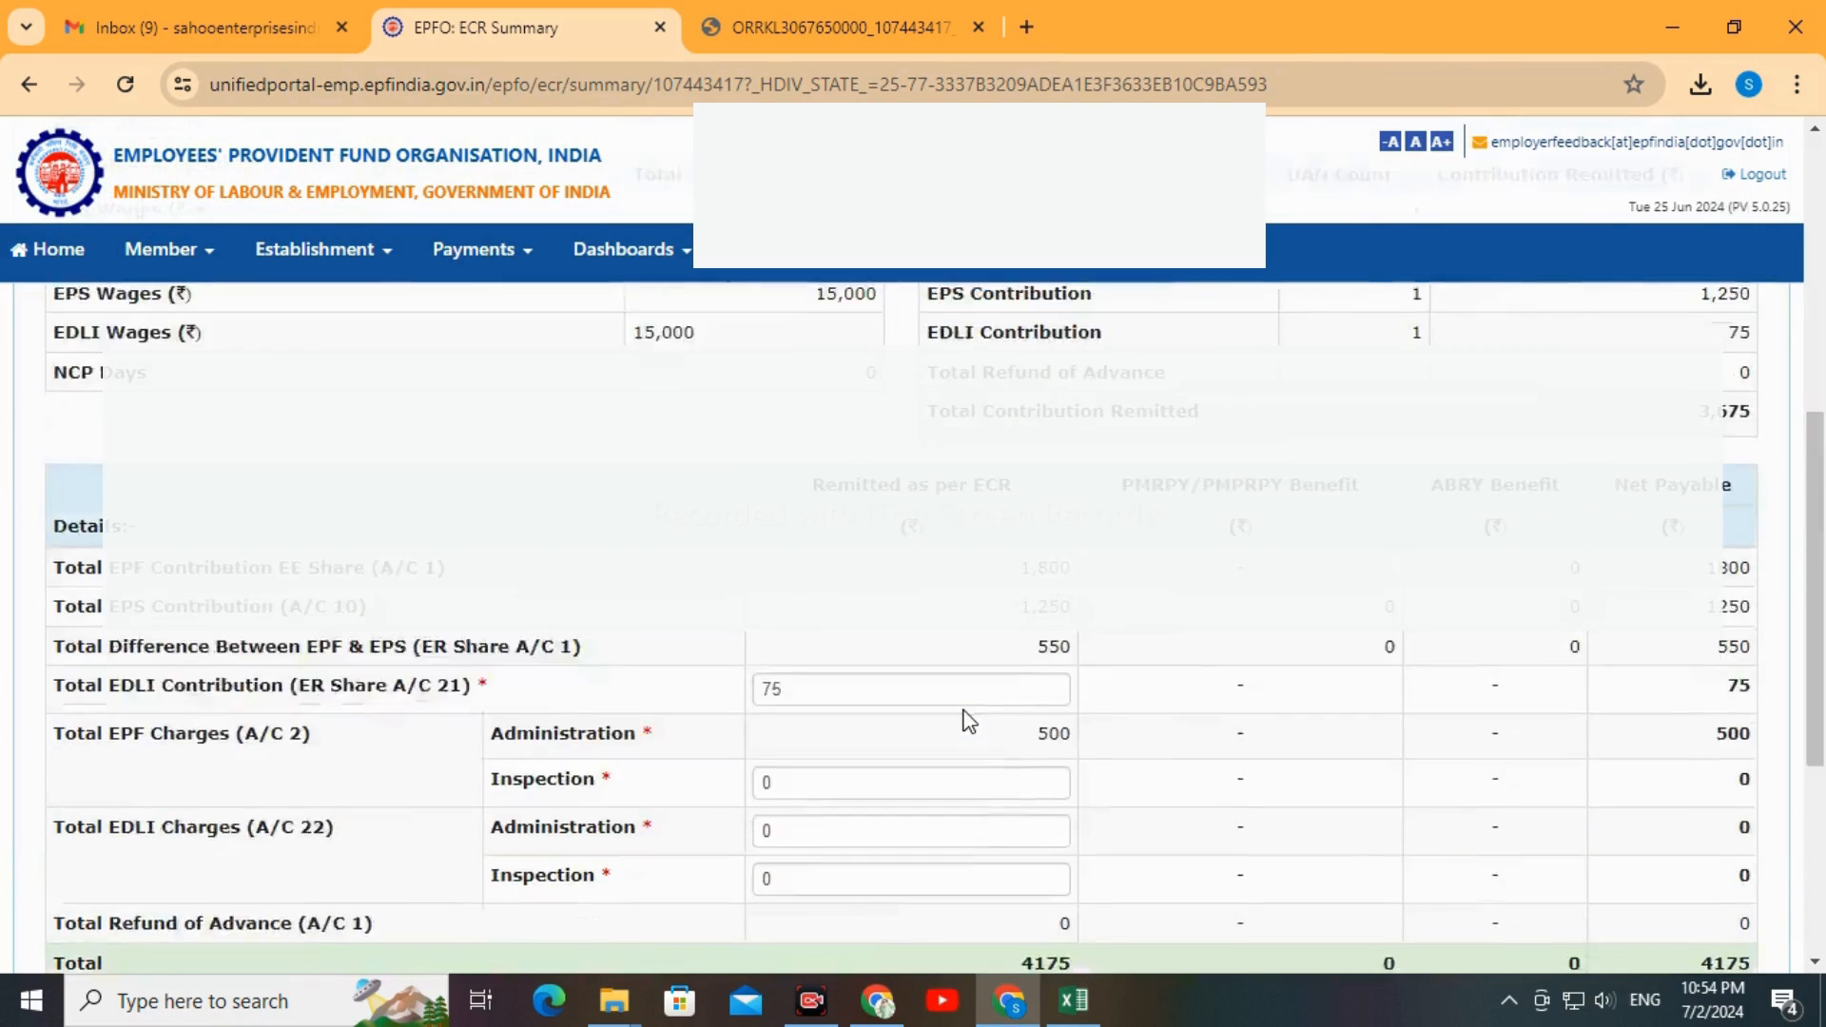
# Generate the JUN-2024 challan and finalize it for payment, accepting both confirmations
pyautogui.scroll(4, 966, 722)
pyautogui.scroll(-3, 951, 741)
pyautogui.scroll(-2, 905, 761)
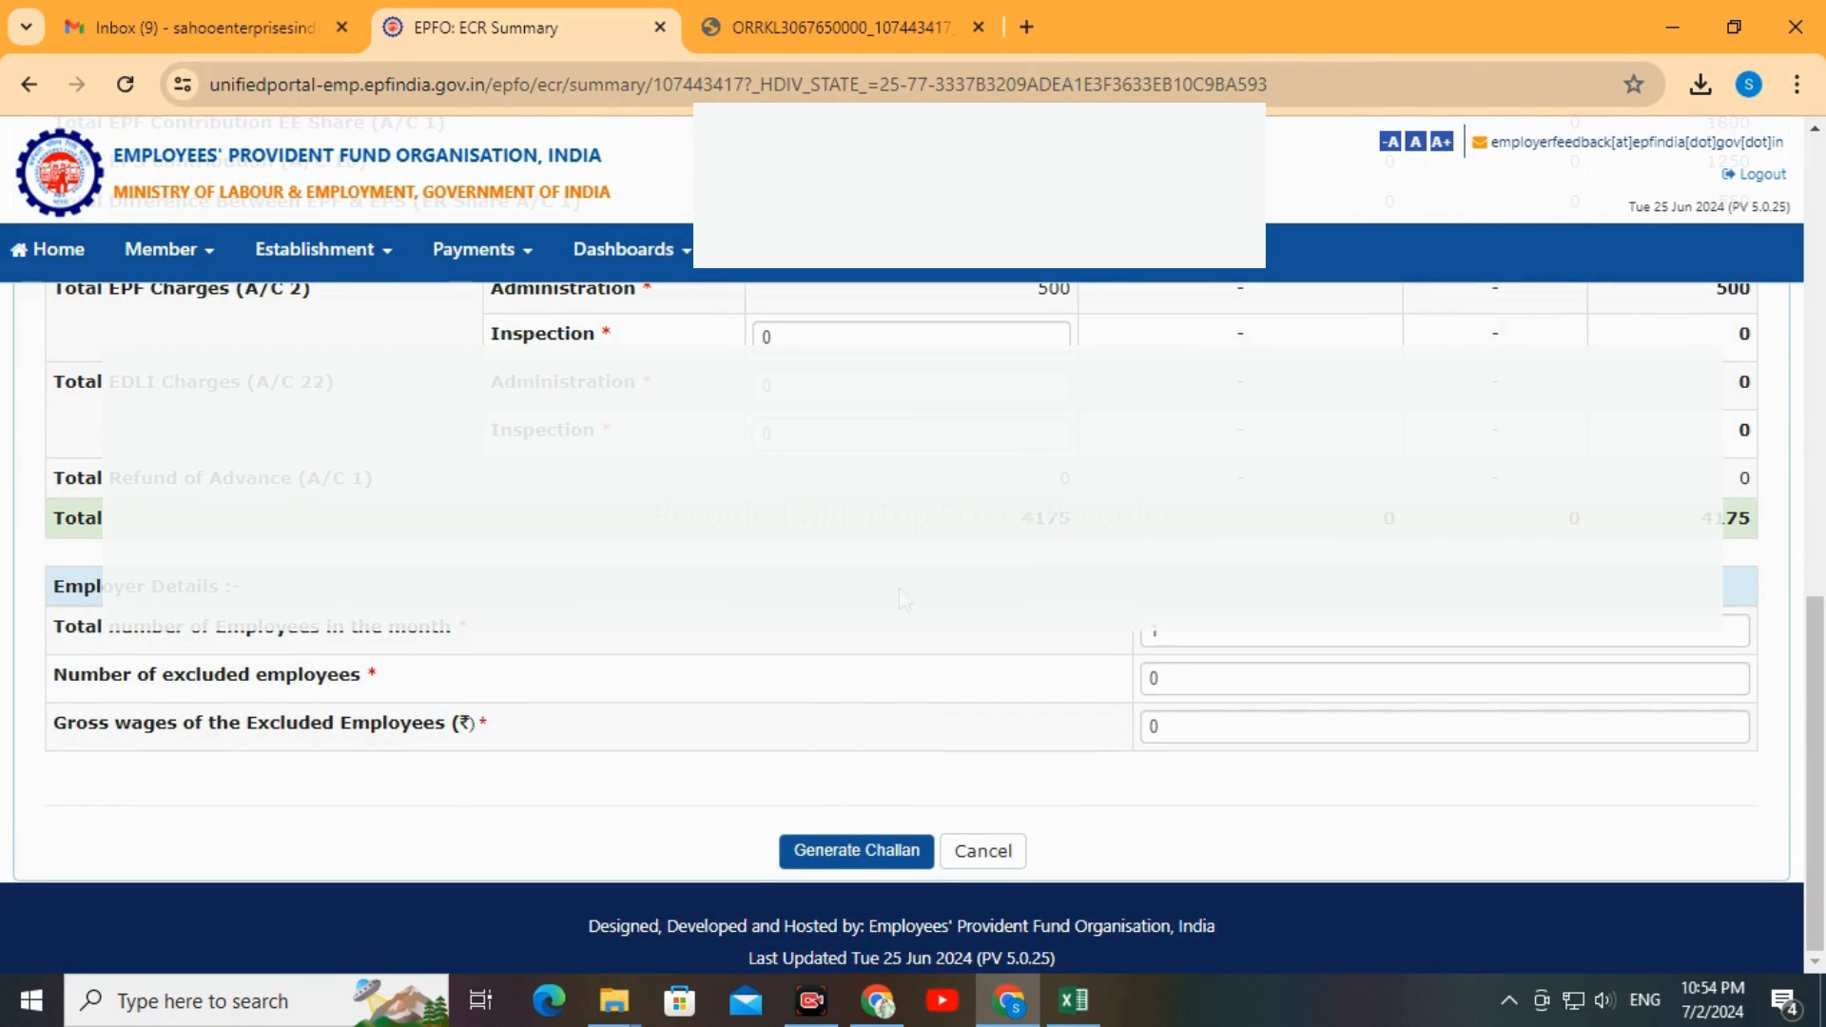
pyautogui.click(849, 853)
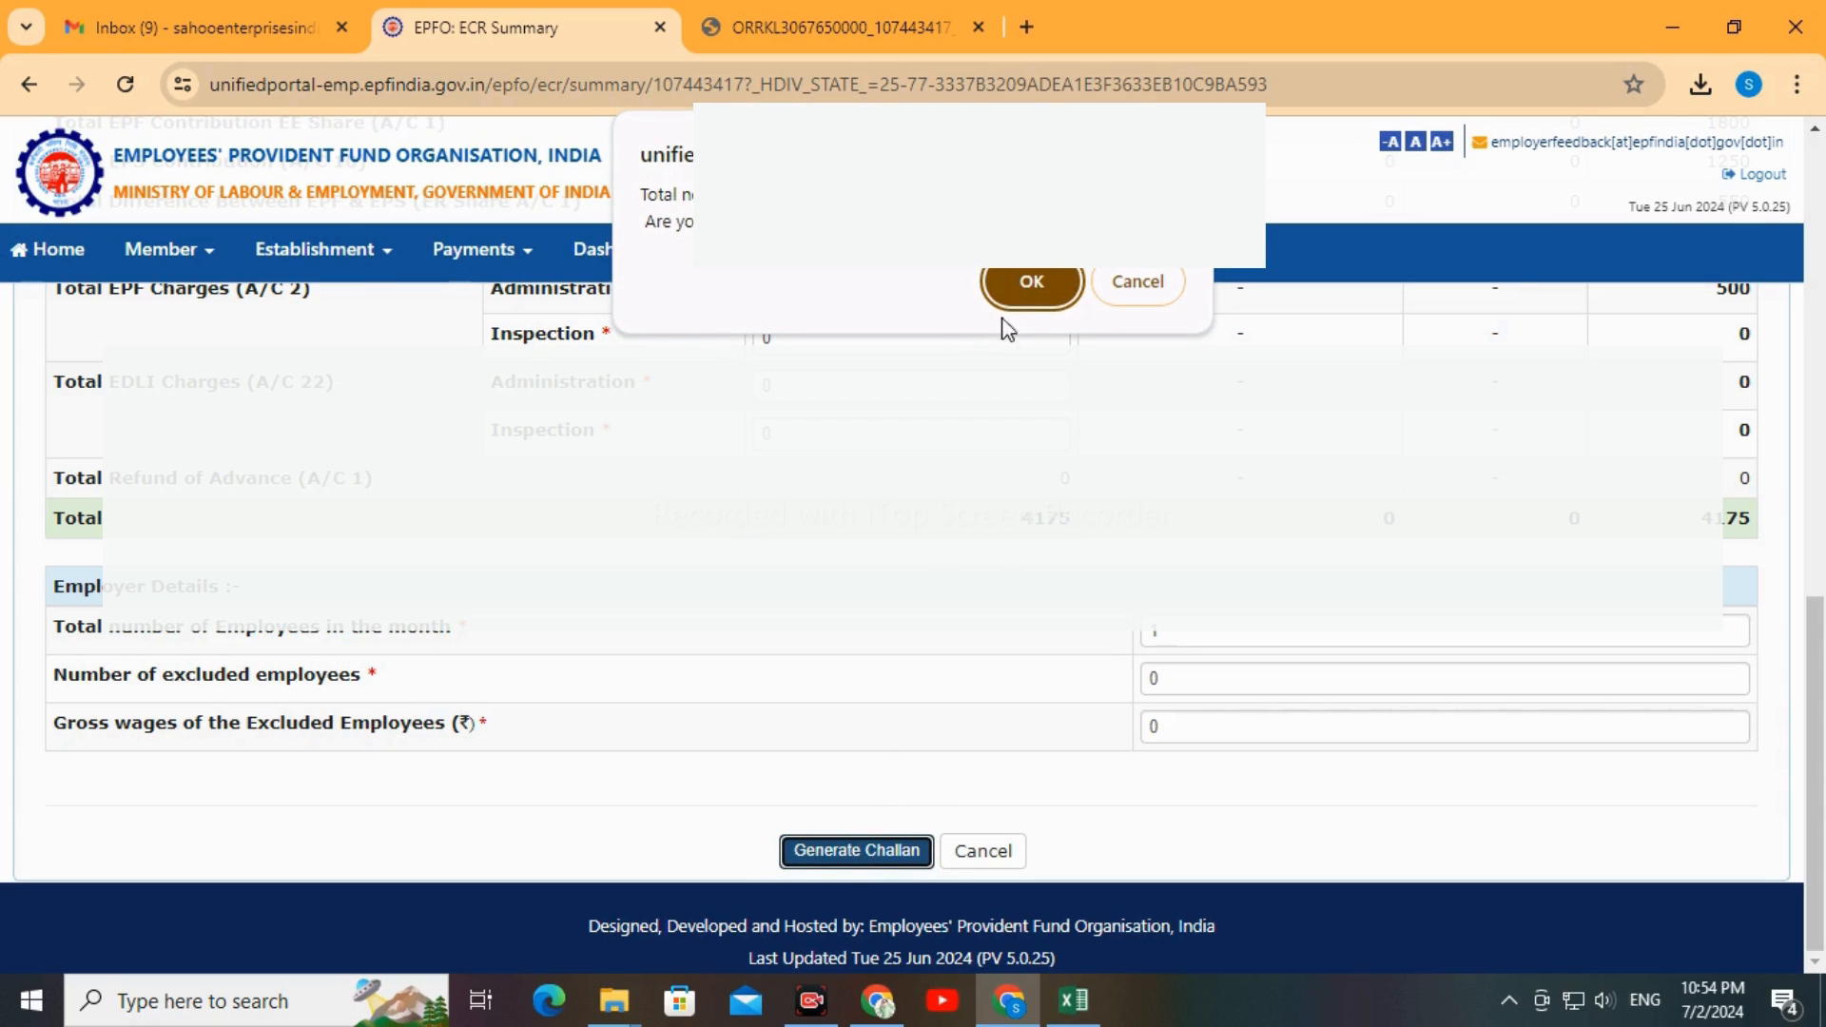
pyautogui.click(1035, 285)
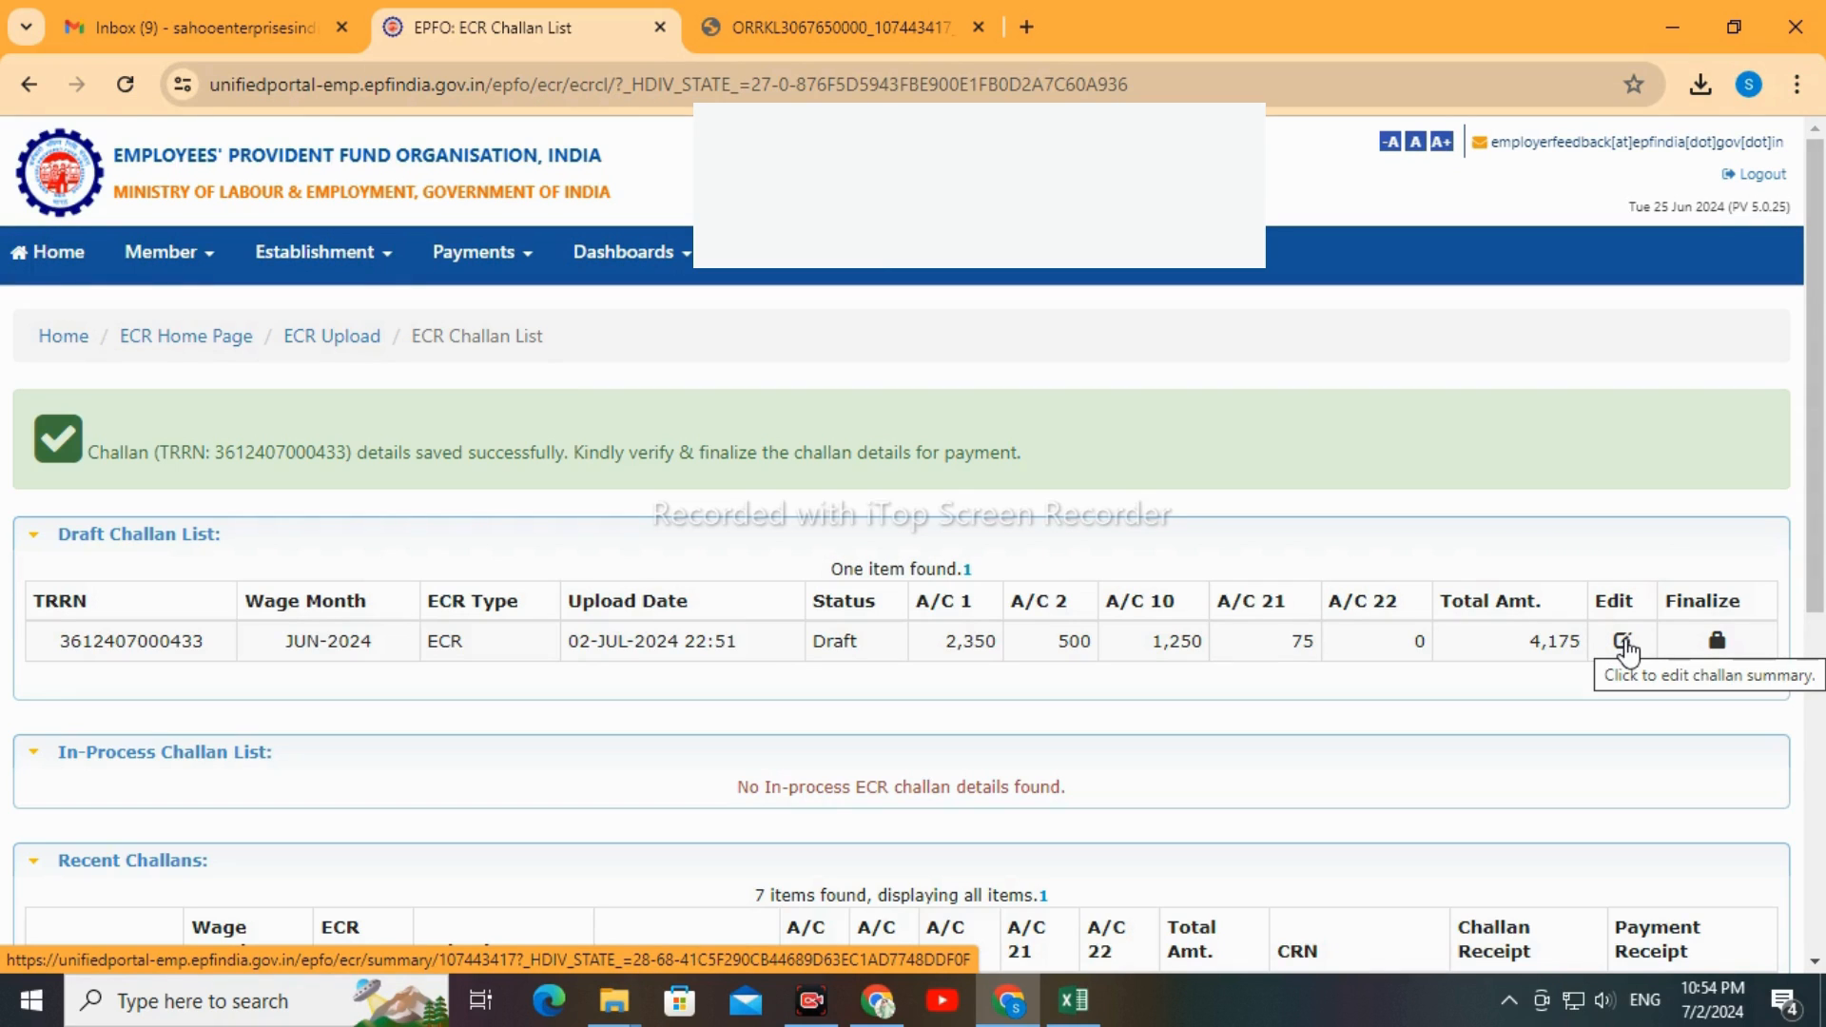
pyautogui.click(1723, 640)
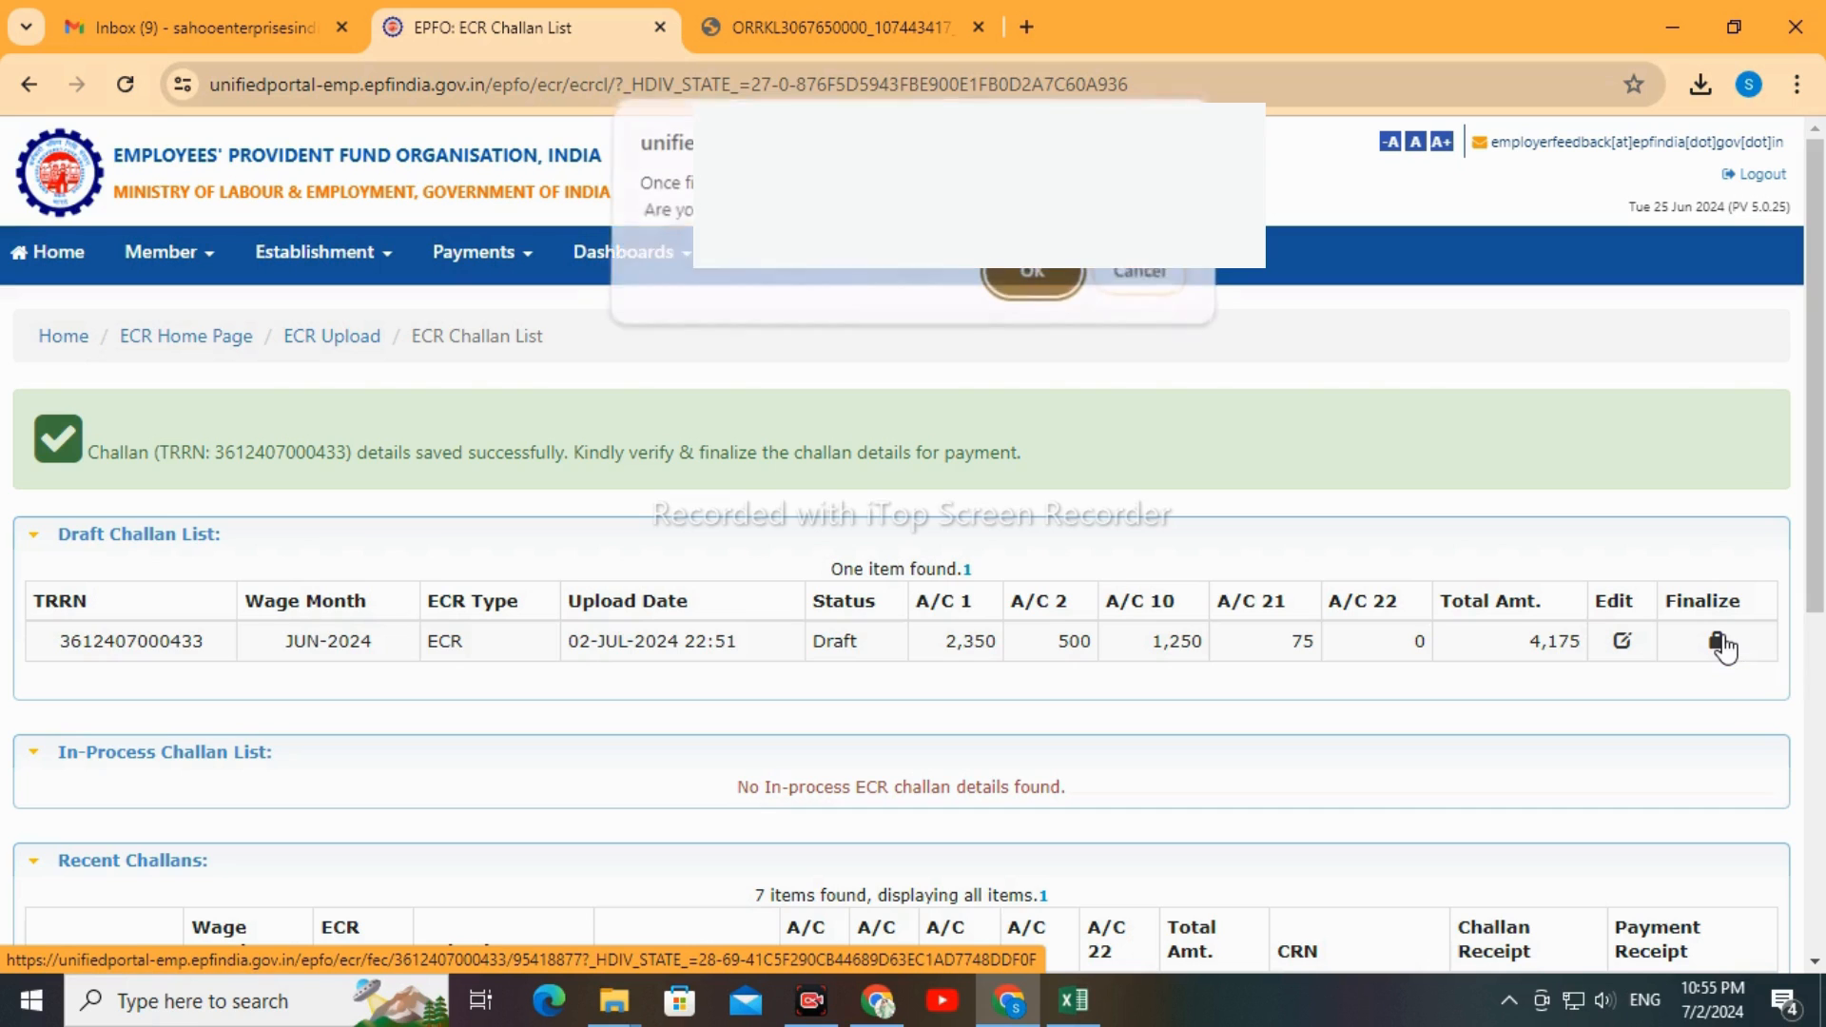
pyautogui.click(1032, 282)
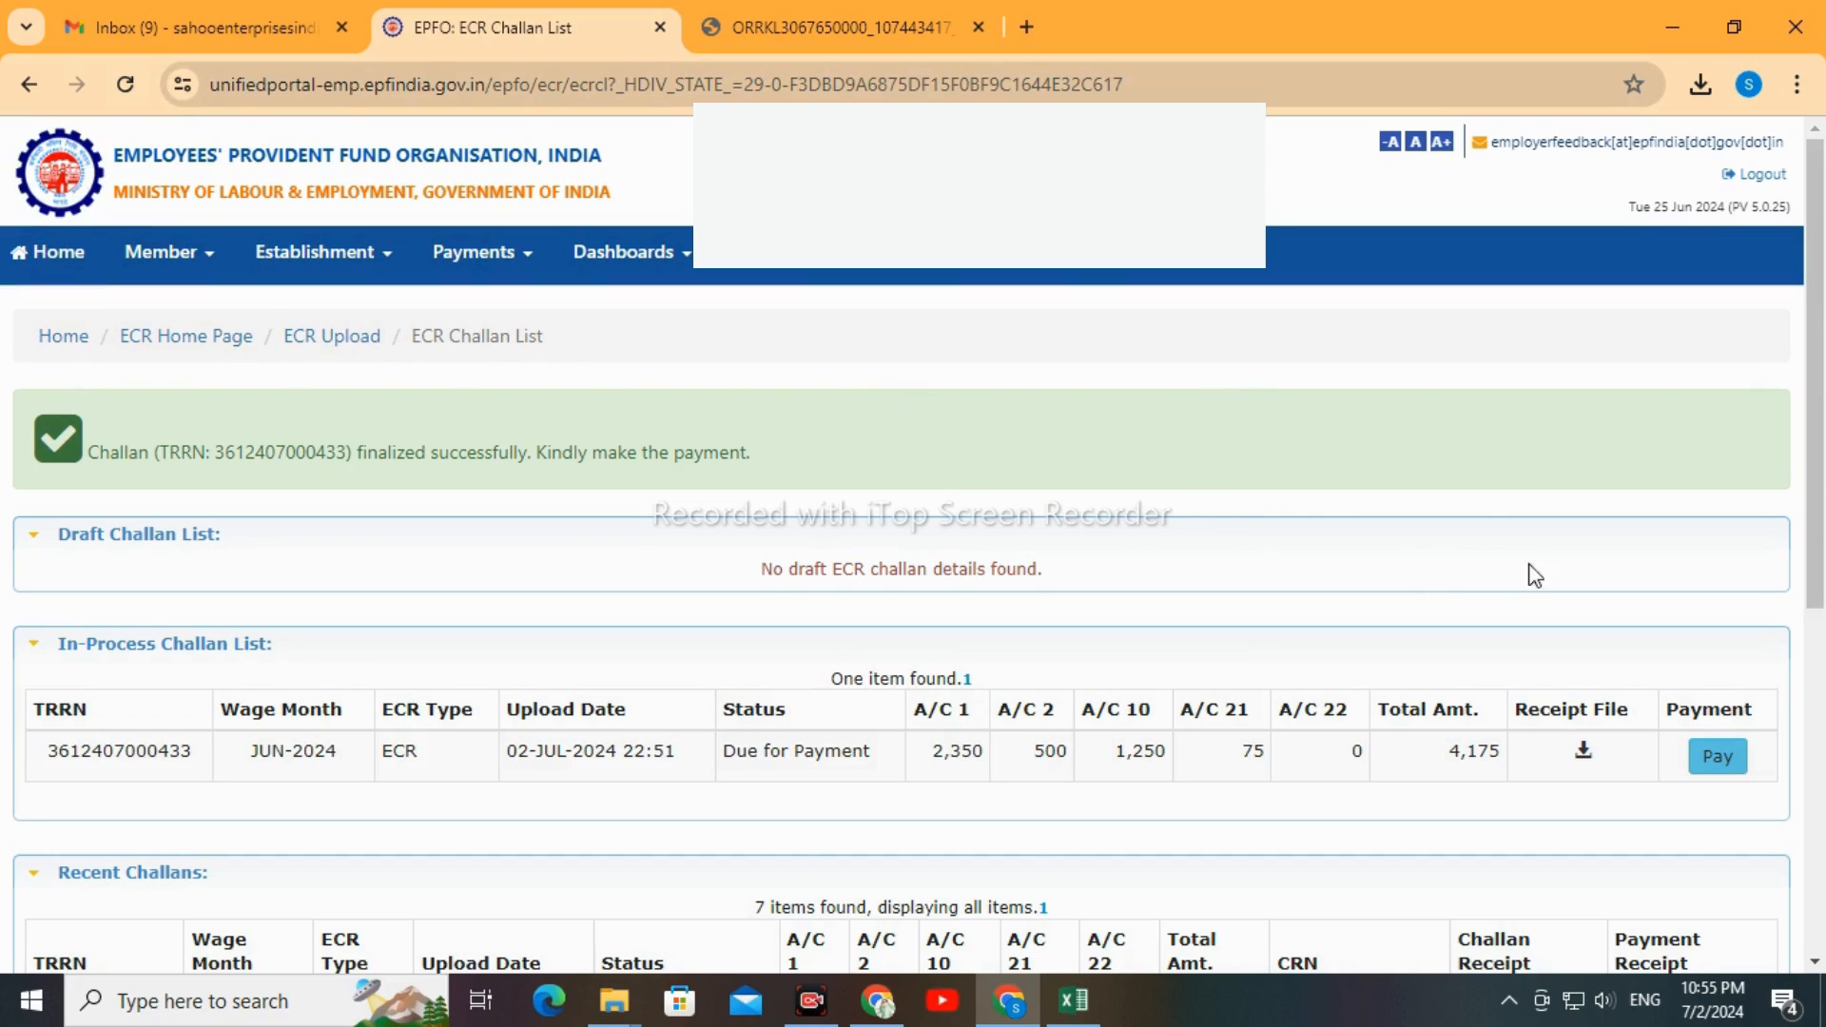
# Return to the portal's home page and open the ECR payment page to view the JUN-2024 challan
pyautogui.click(60, 263)
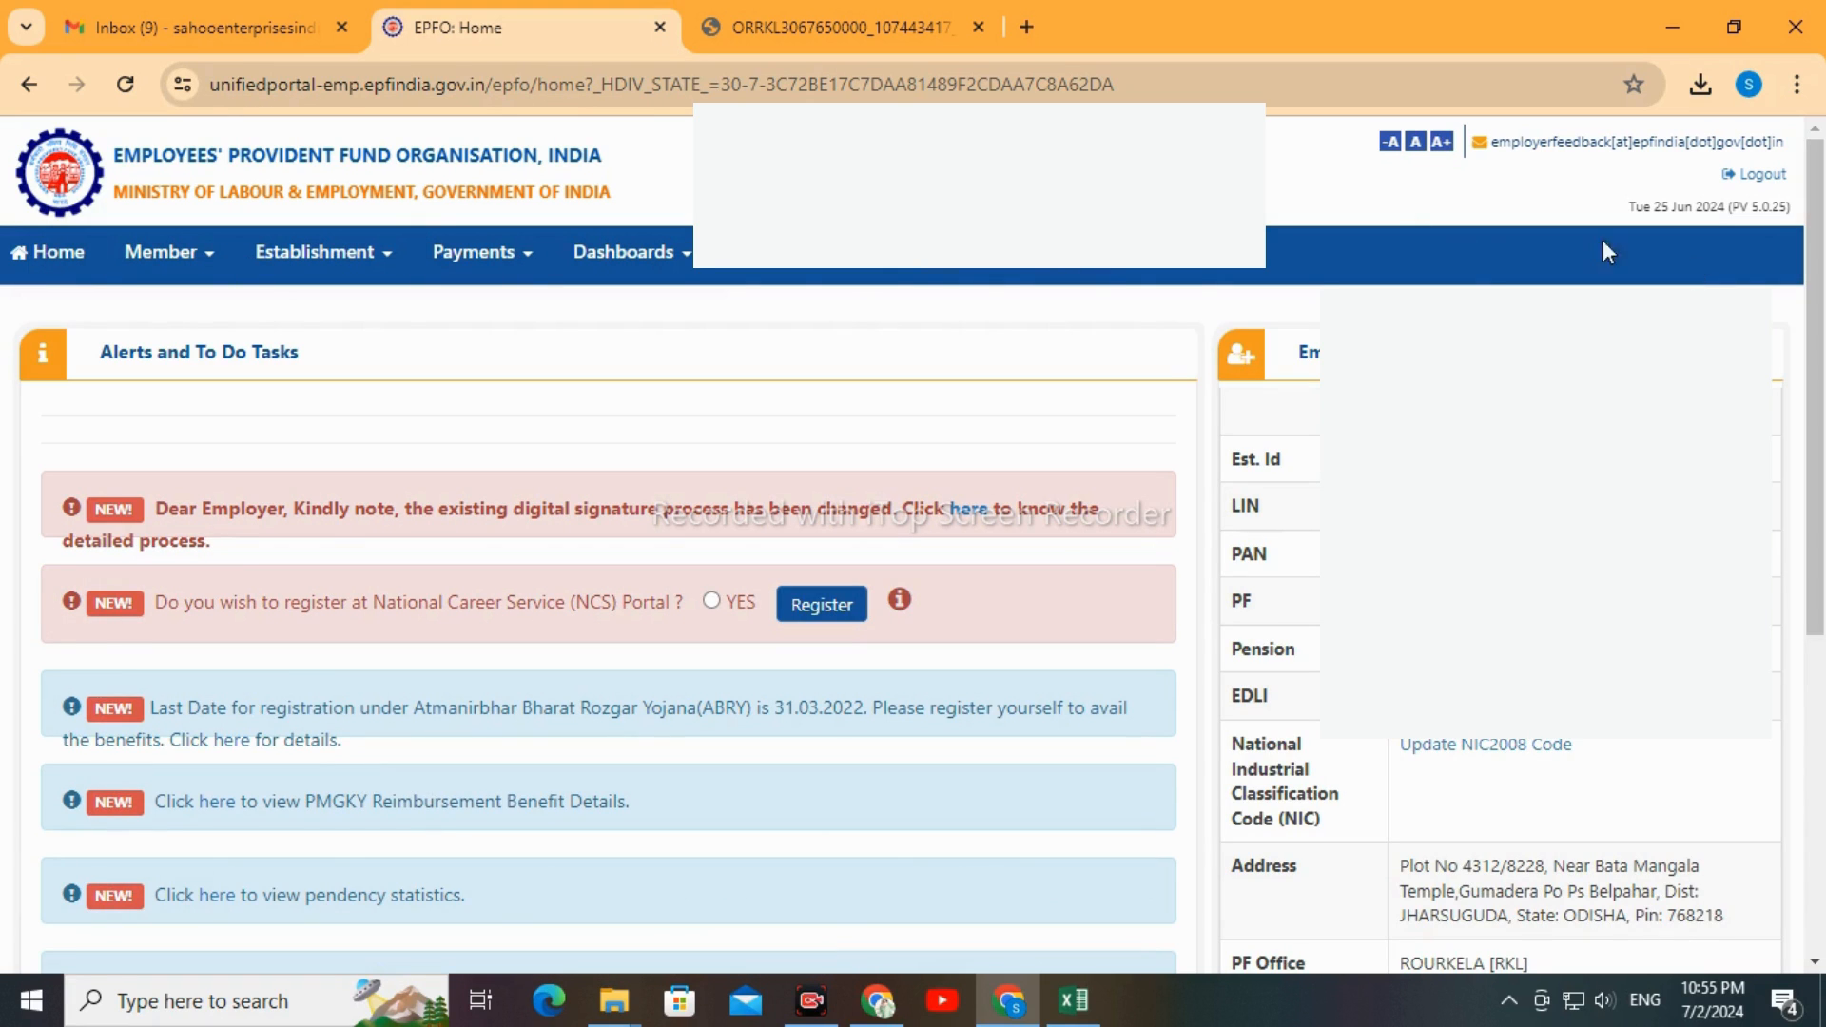
pyautogui.click(487, 258)
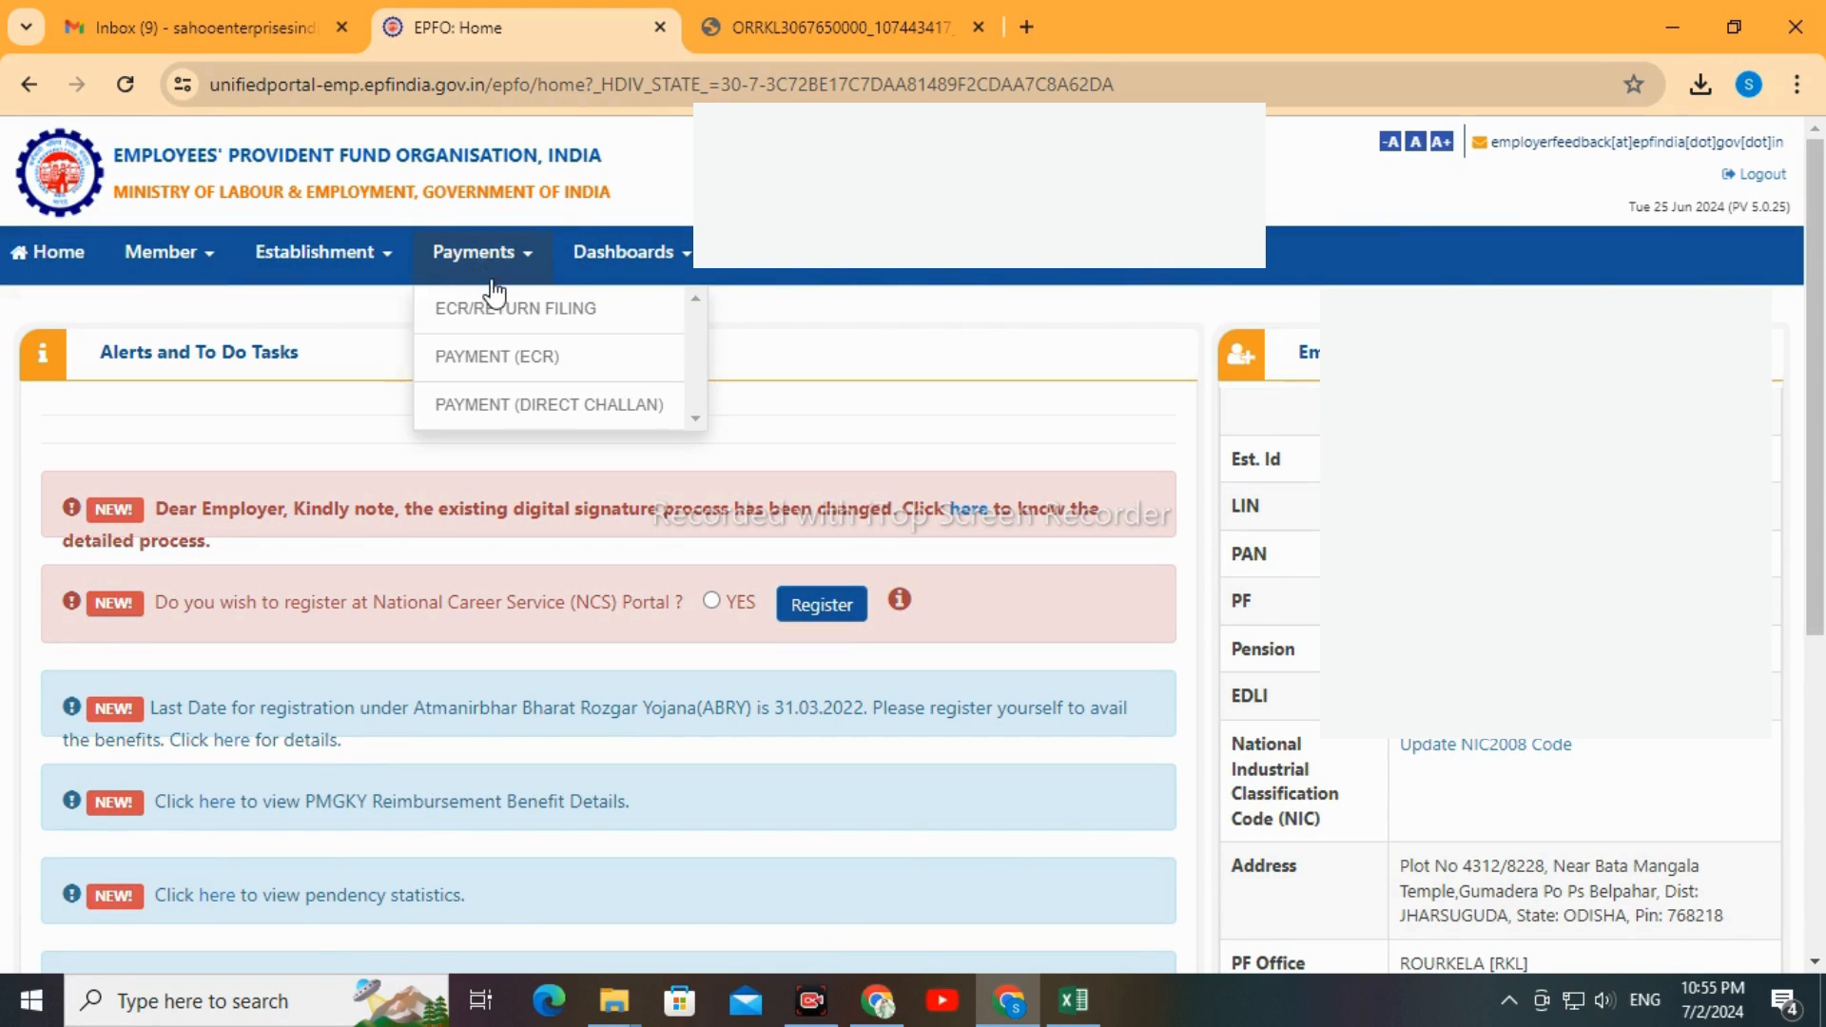
pyautogui.click(536, 365)
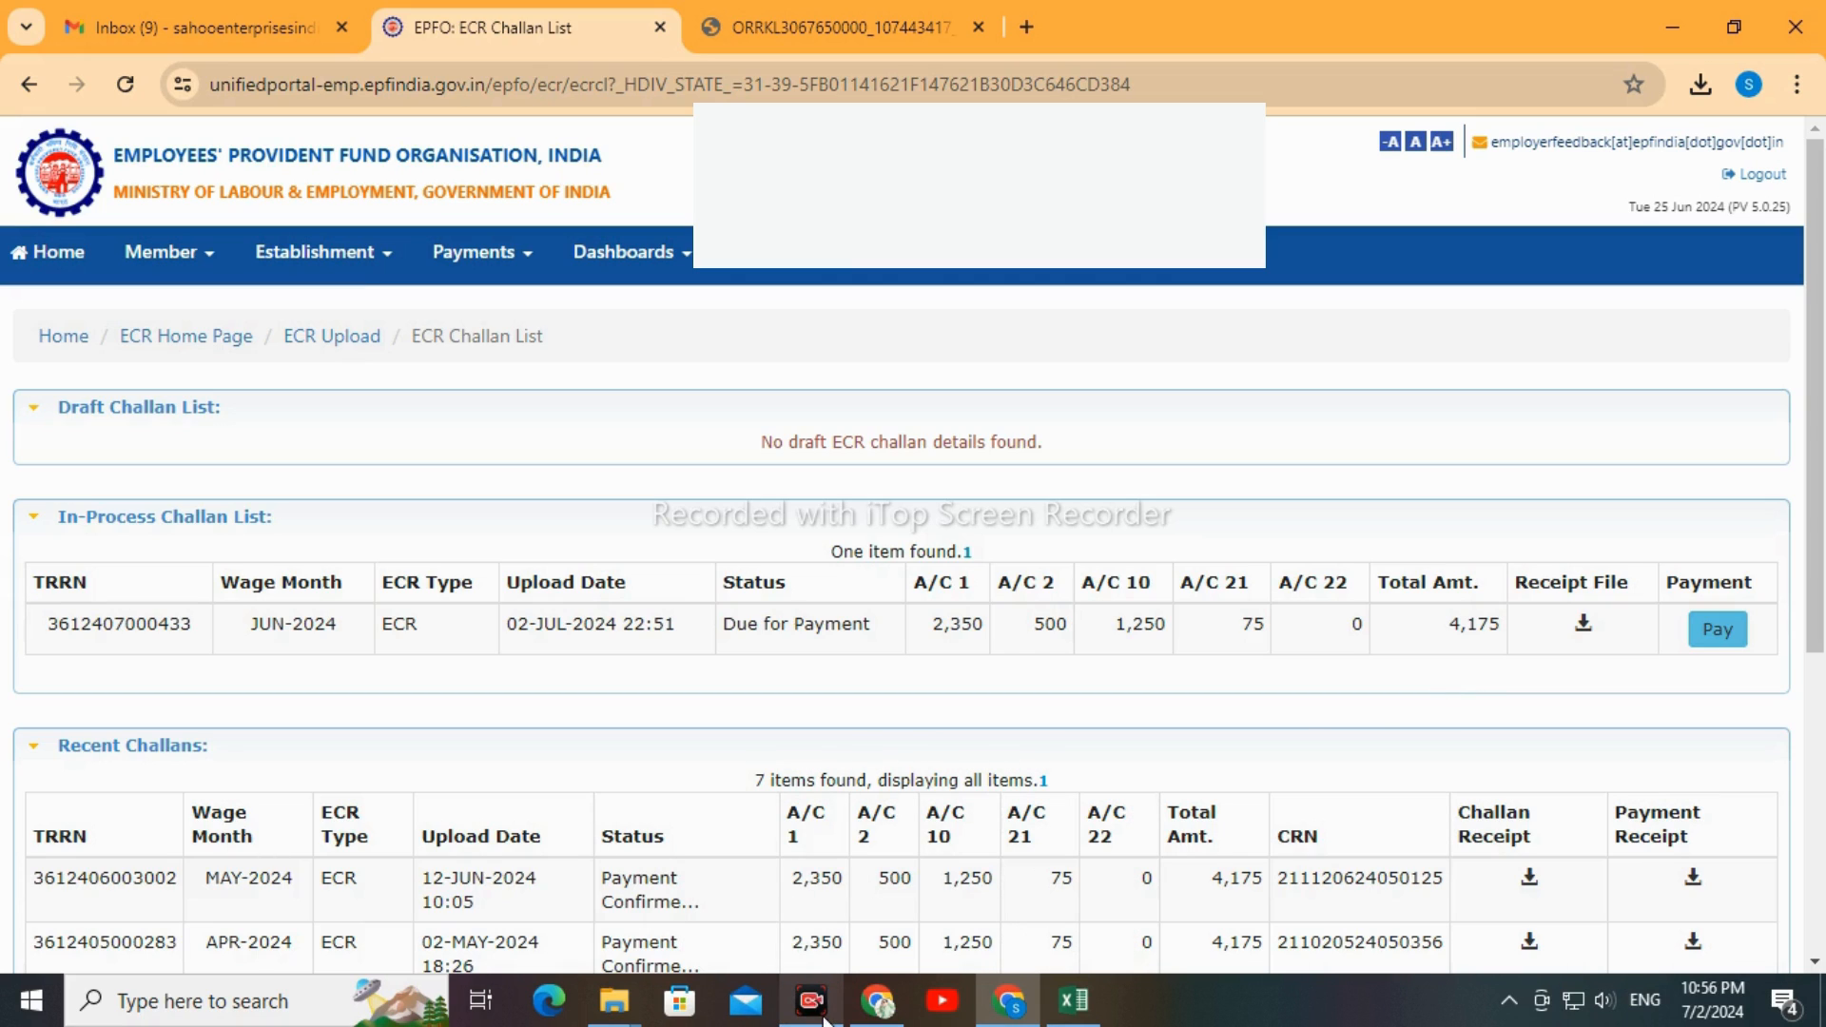
pyautogui.moveTo(824, 1014)
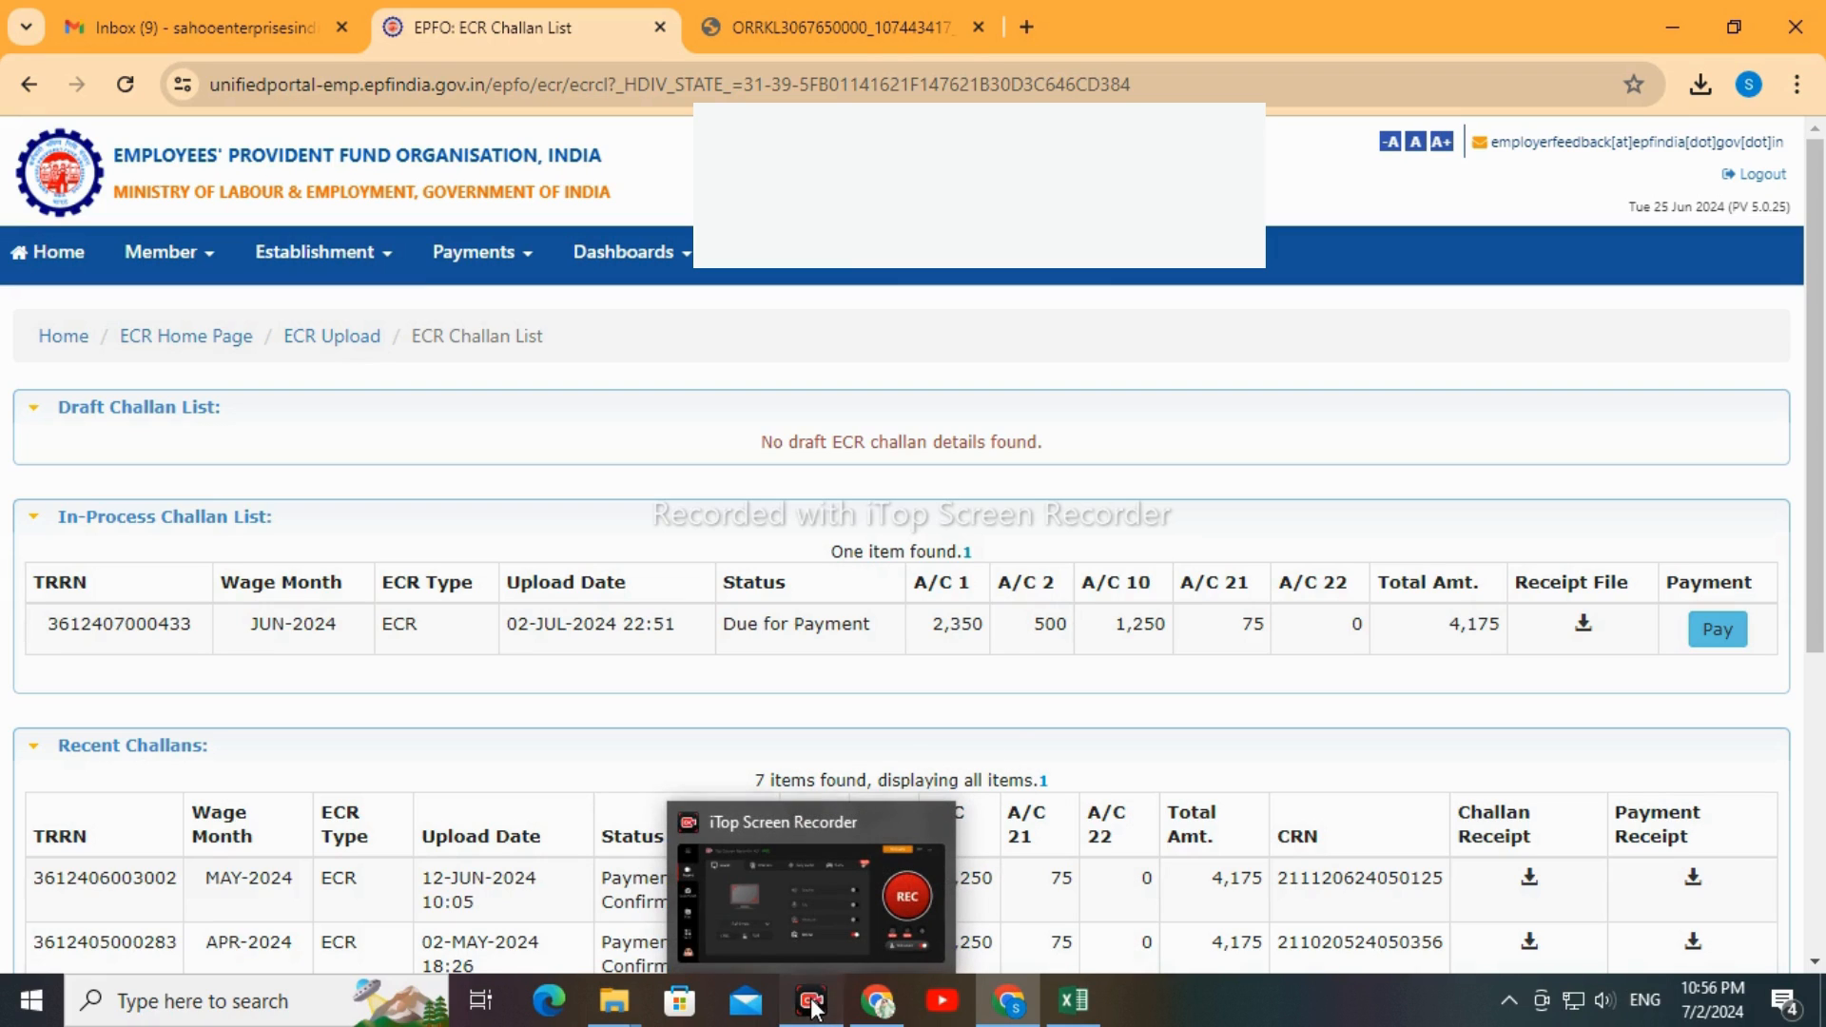